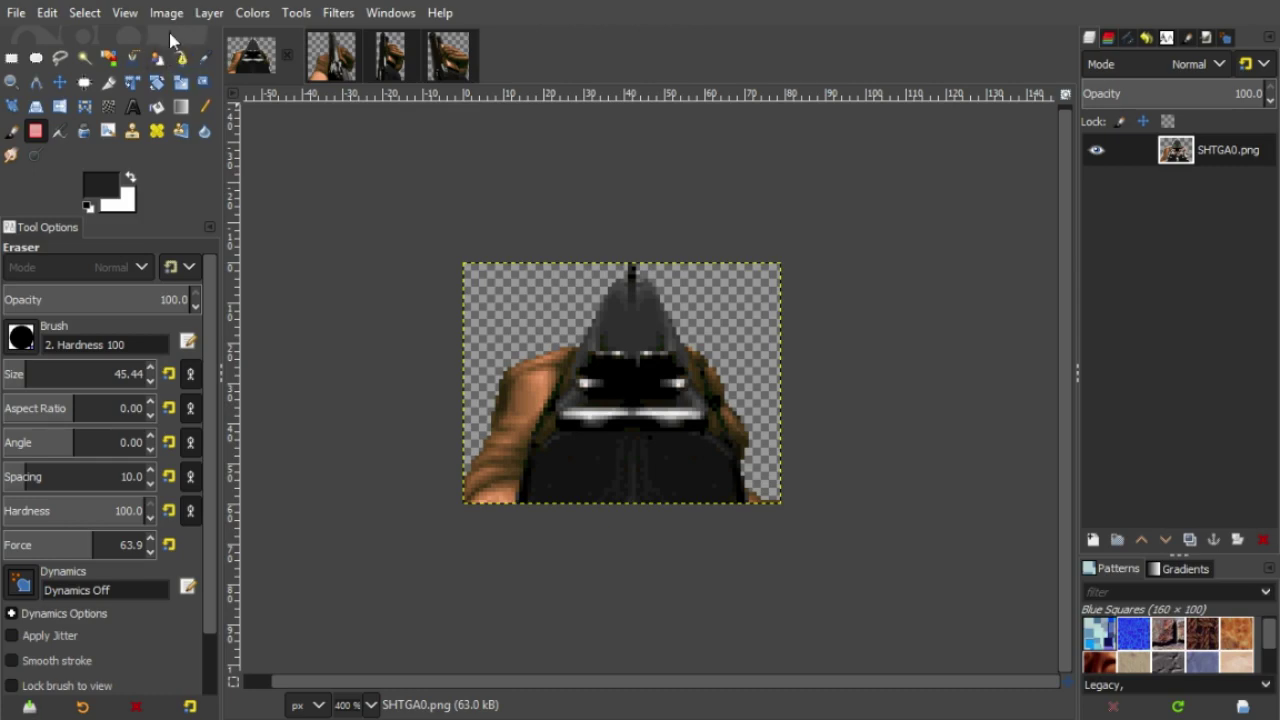
# - Convert the SHTGA0.png image to RGB mode
pyautogui.click(340, 76)
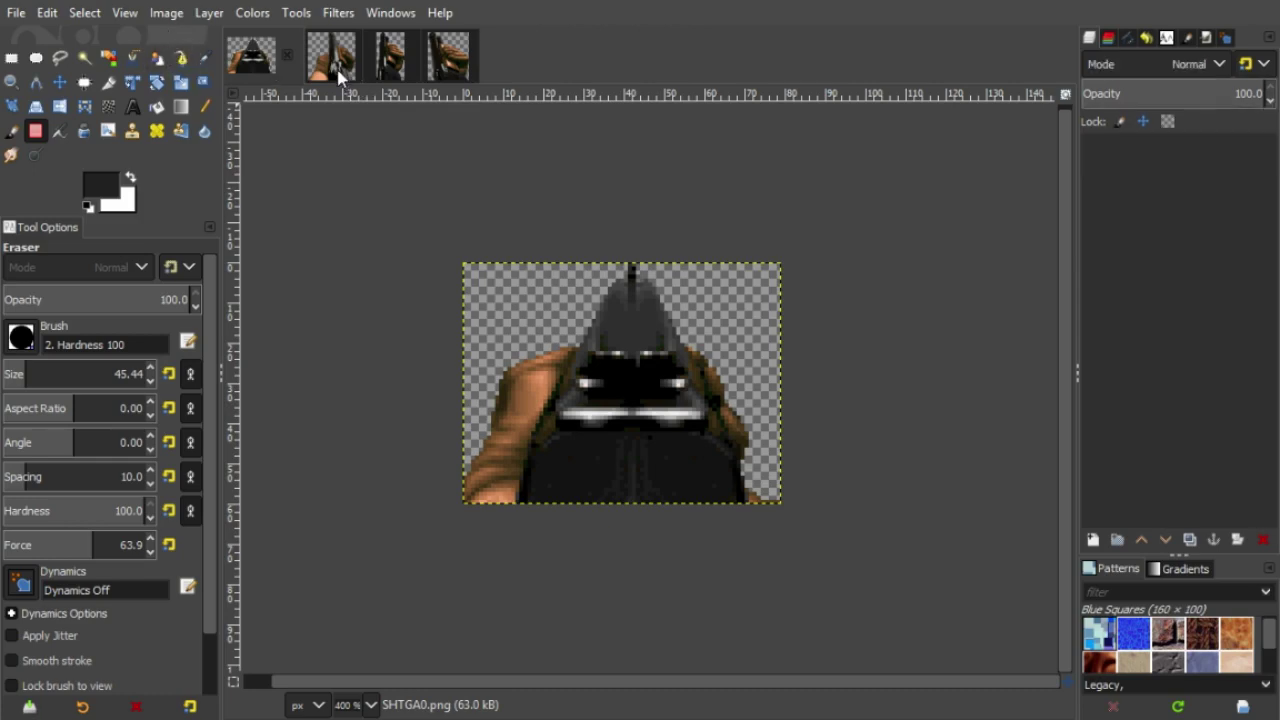
pyautogui.click(337, 66)
pyautogui.click(336, 65)
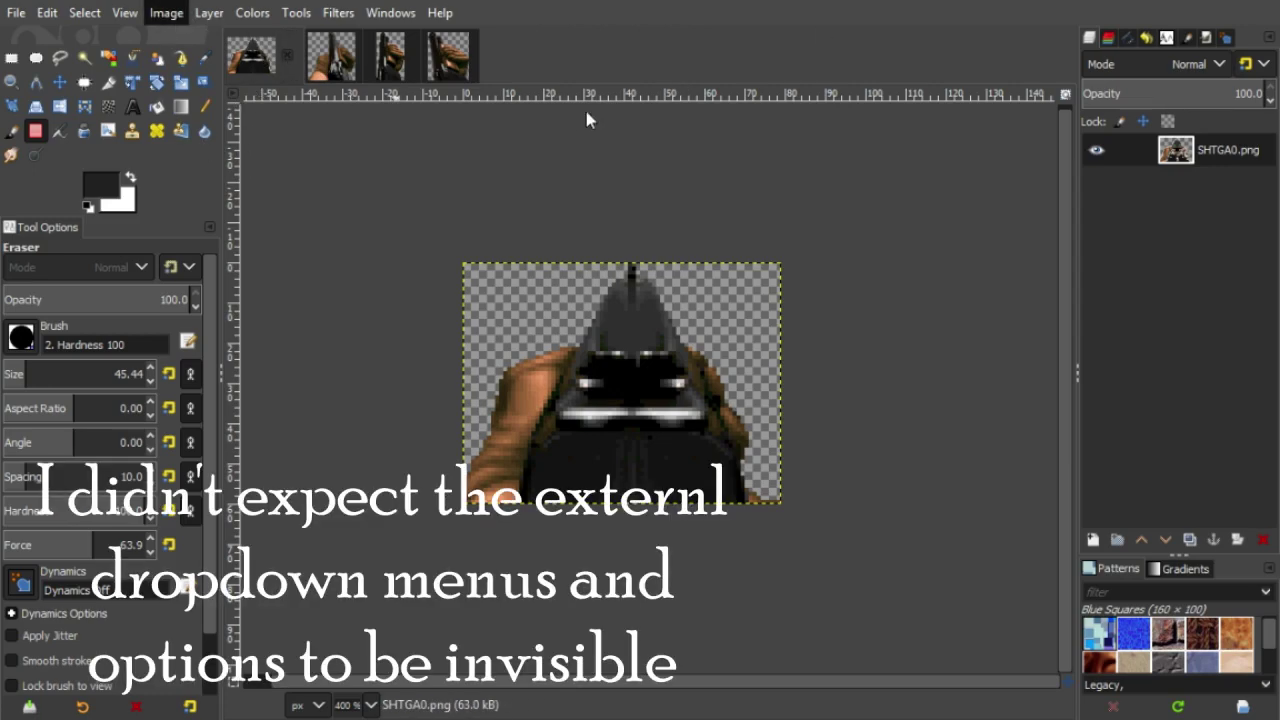
pyautogui.click(427, 85)
# - Switch to the SHTGB0.png image and convert it to RGB mode
pyautogui.click(320, 68)
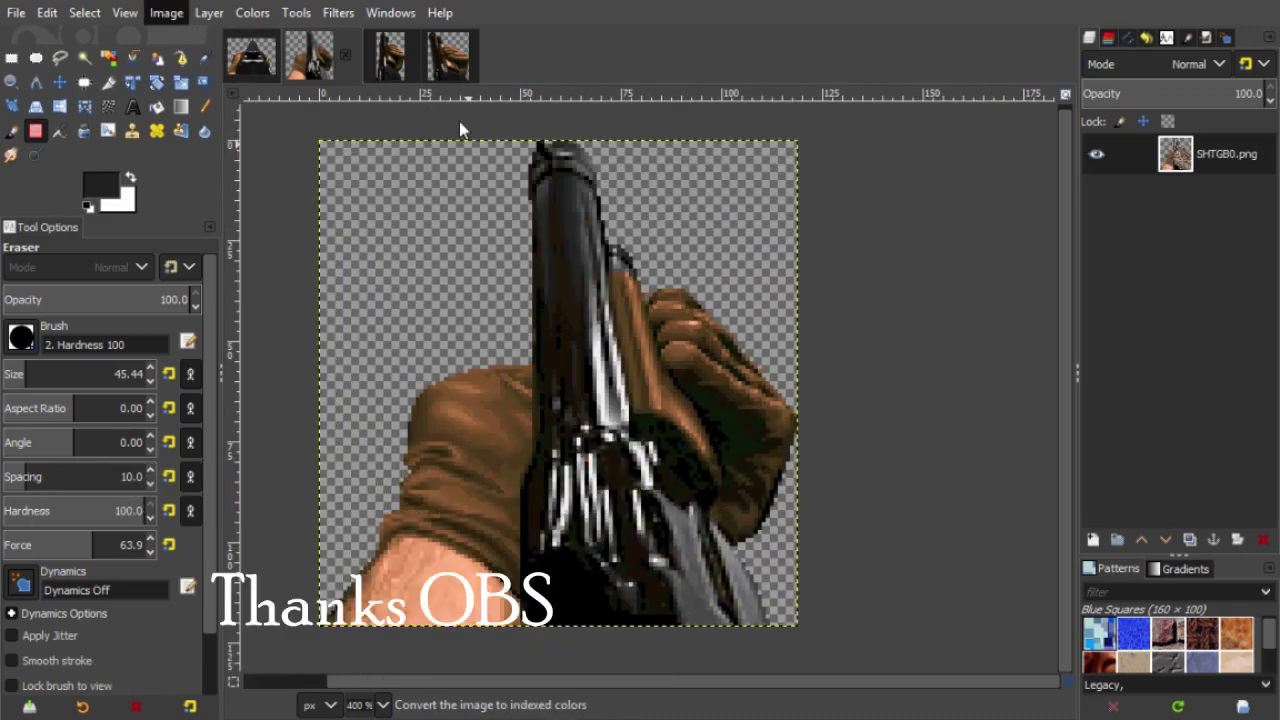
pyautogui.click(860, 299)
pyautogui.click(166, 14)
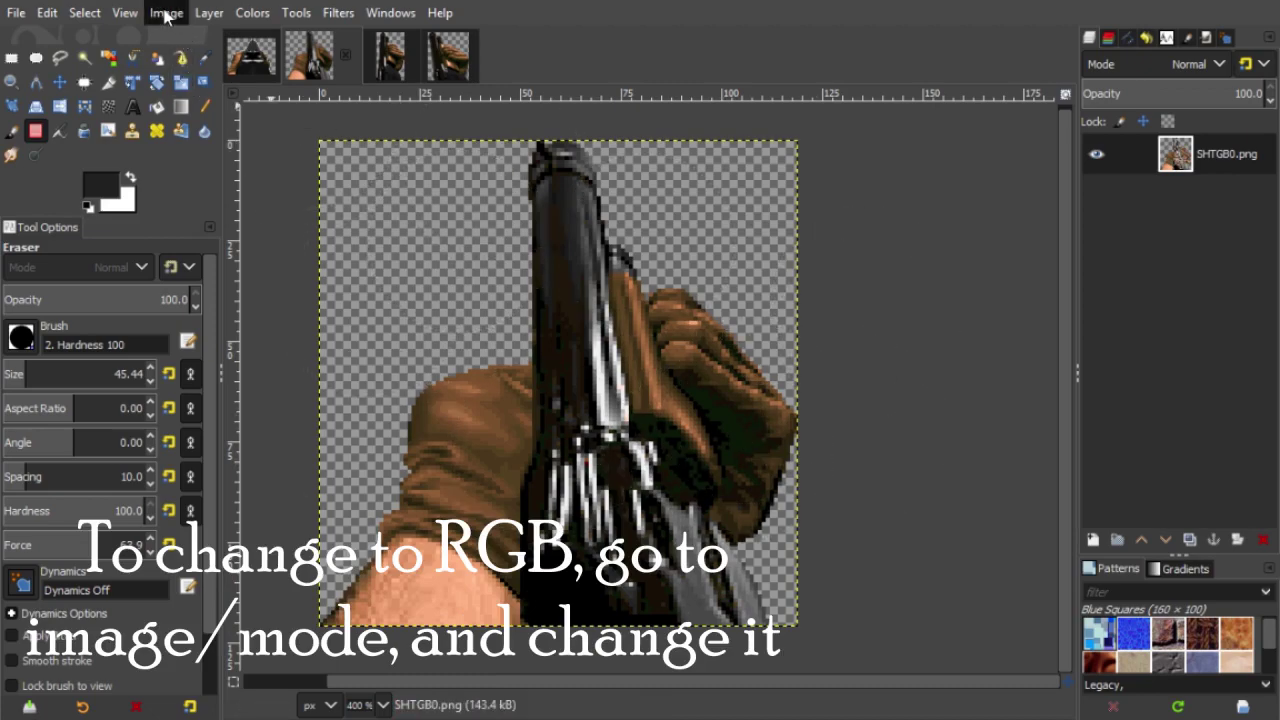
pyautogui.click(386, 74)
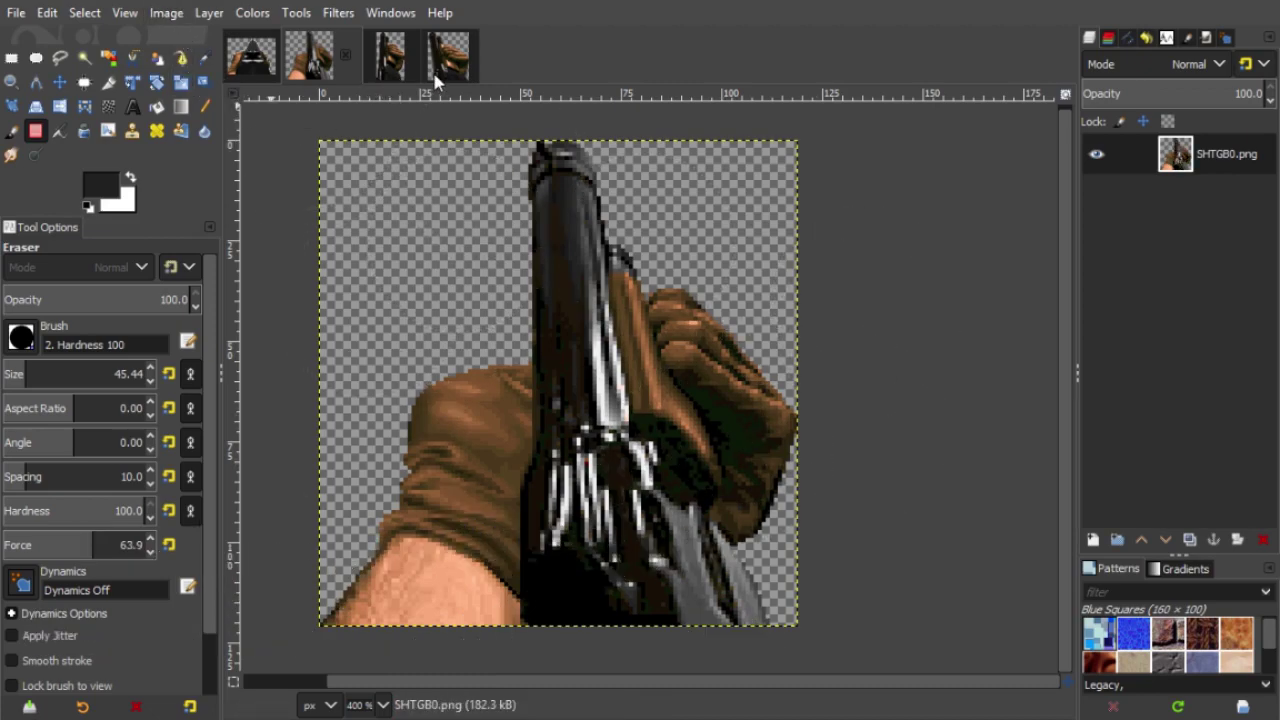
# - Convert the SHTGC0.png and SHTGD0.png images to RGB mode
pyautogui.click(388, 68)
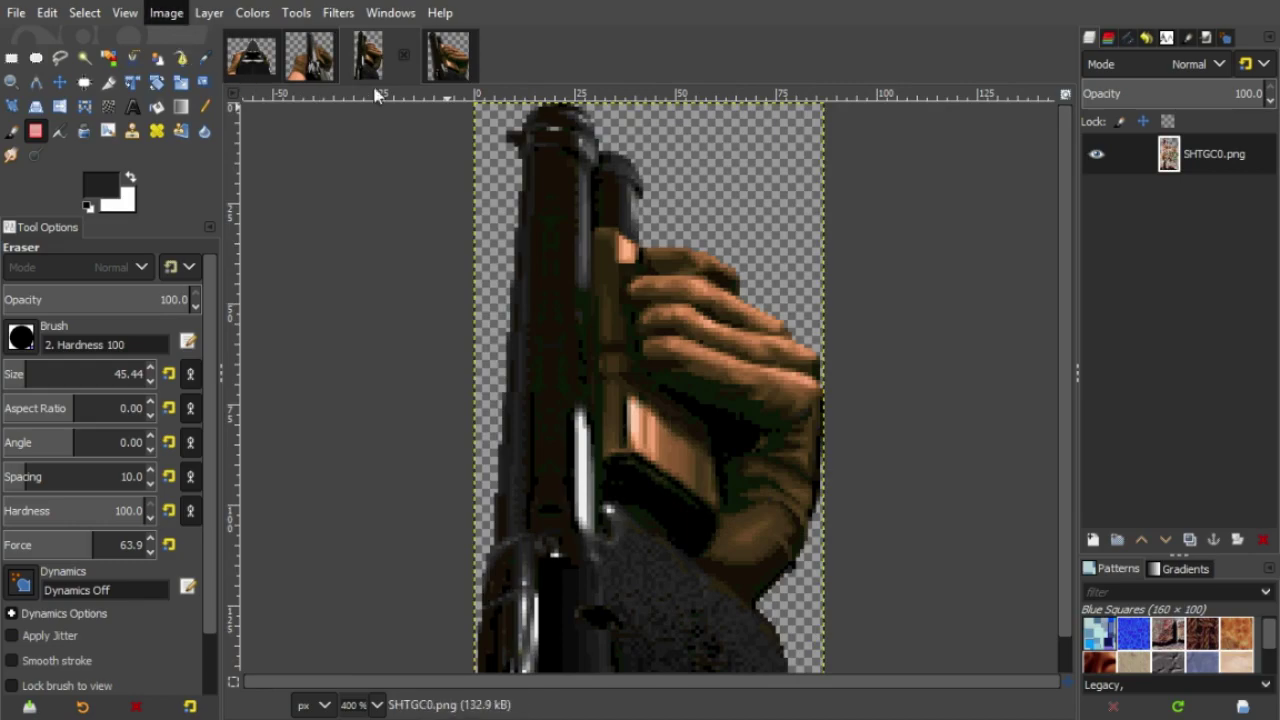
pyautogui.click(428, 80)
pyautogui.click(447, 56)
pyautogui.click(166, 13)
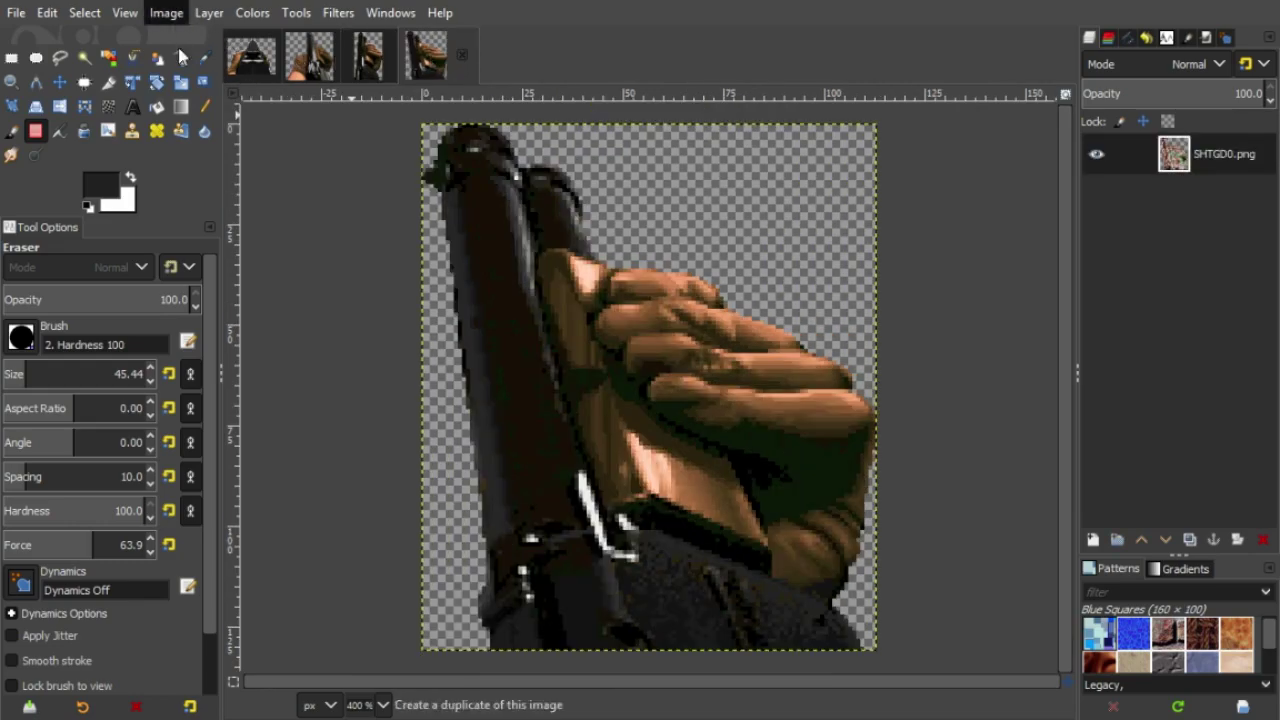
pyautogui.click(431, 72)
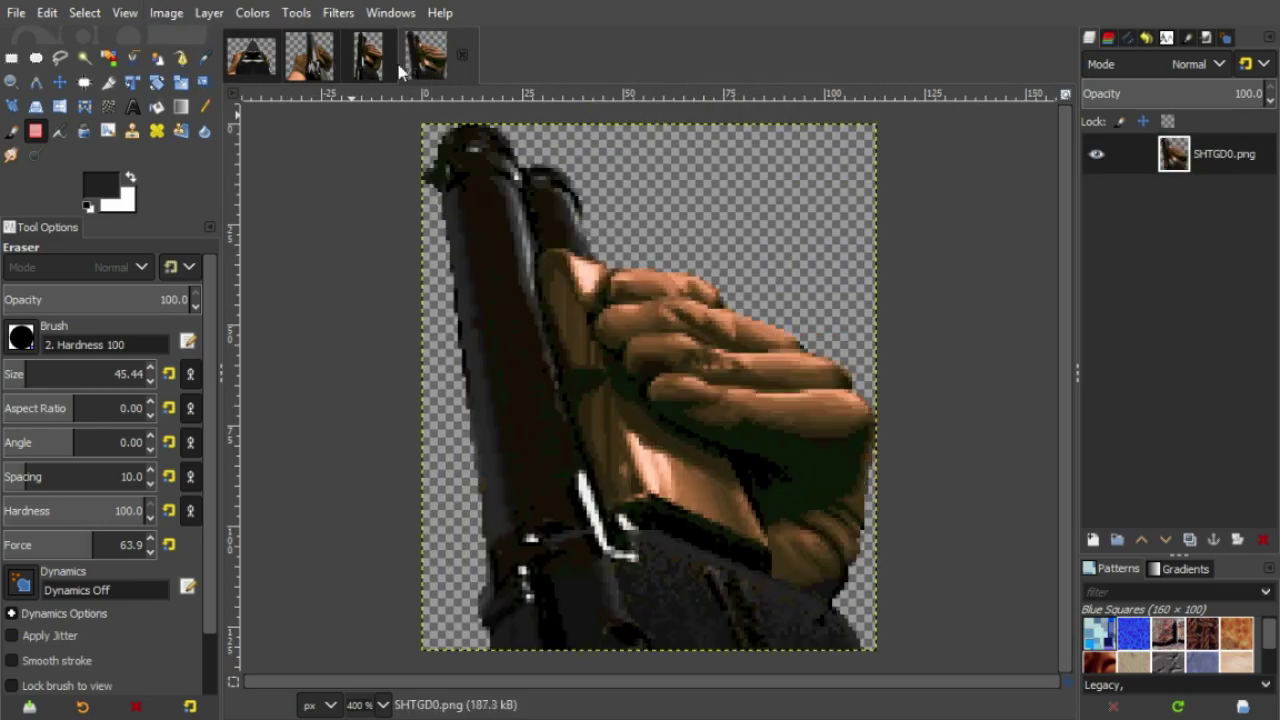
# - In SHTGA0.png, cut the gun layer, enlarge the empty image to about 84 by 82 pixels, and paste the gun back
pyautogui.scroll(3, 390, 60)
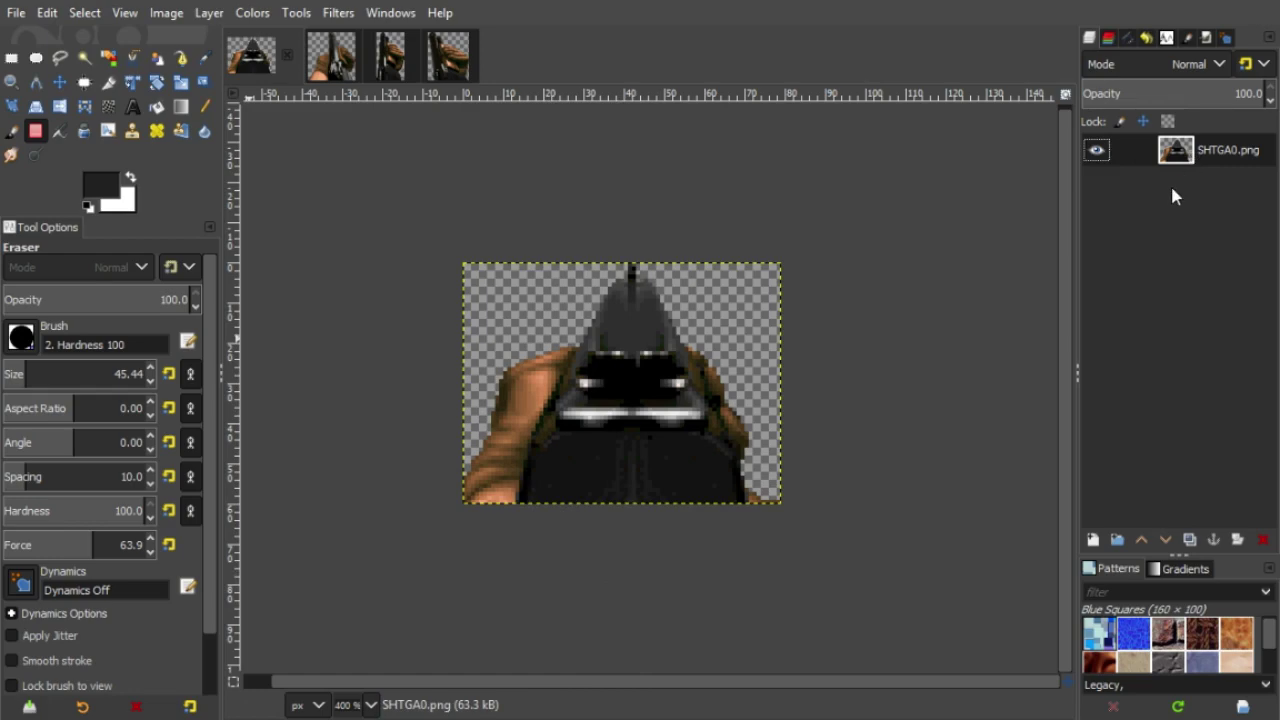
pyautogui.hotkey('ctrl', 'x')
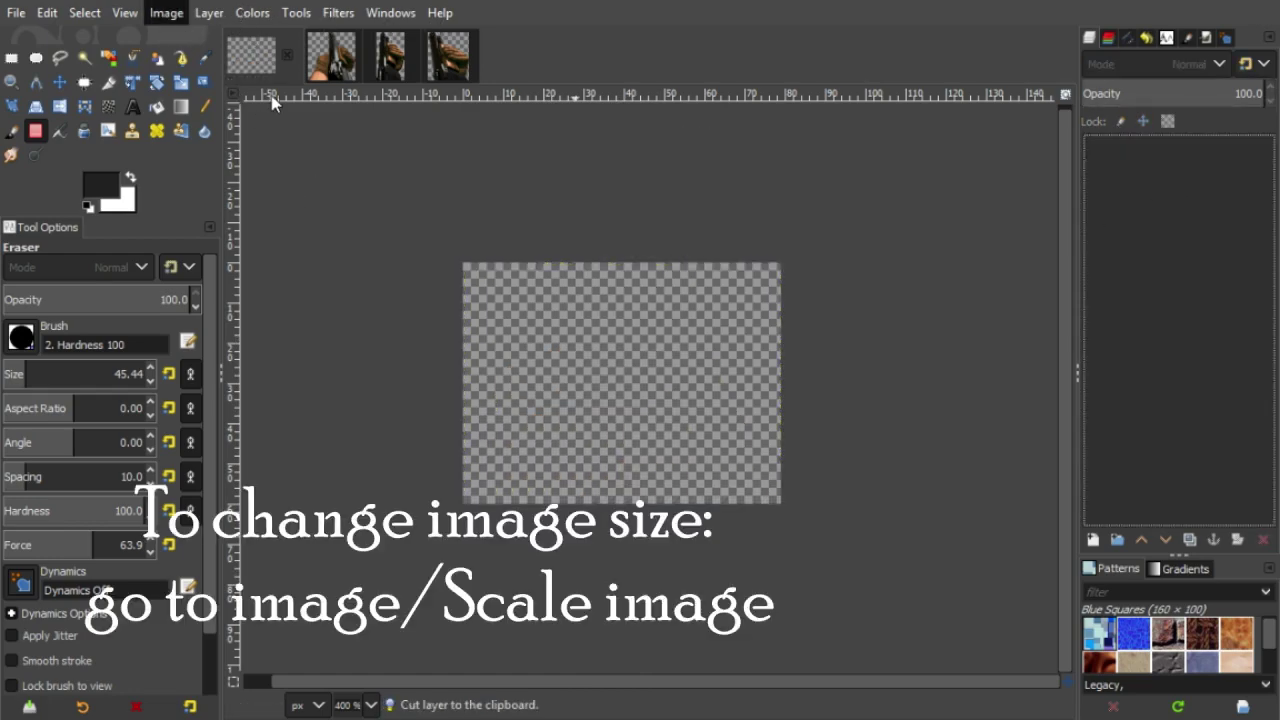
pyautogui.click(650, 354)
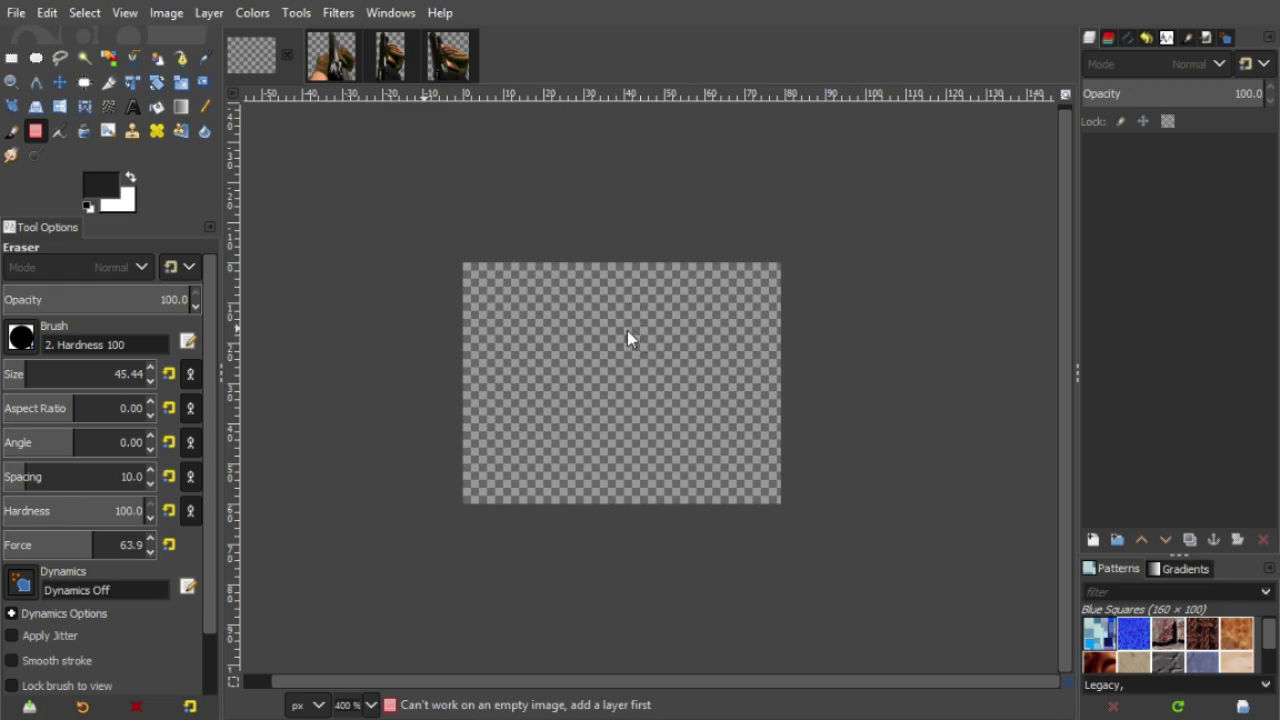
pyautogui.click(691, 507)
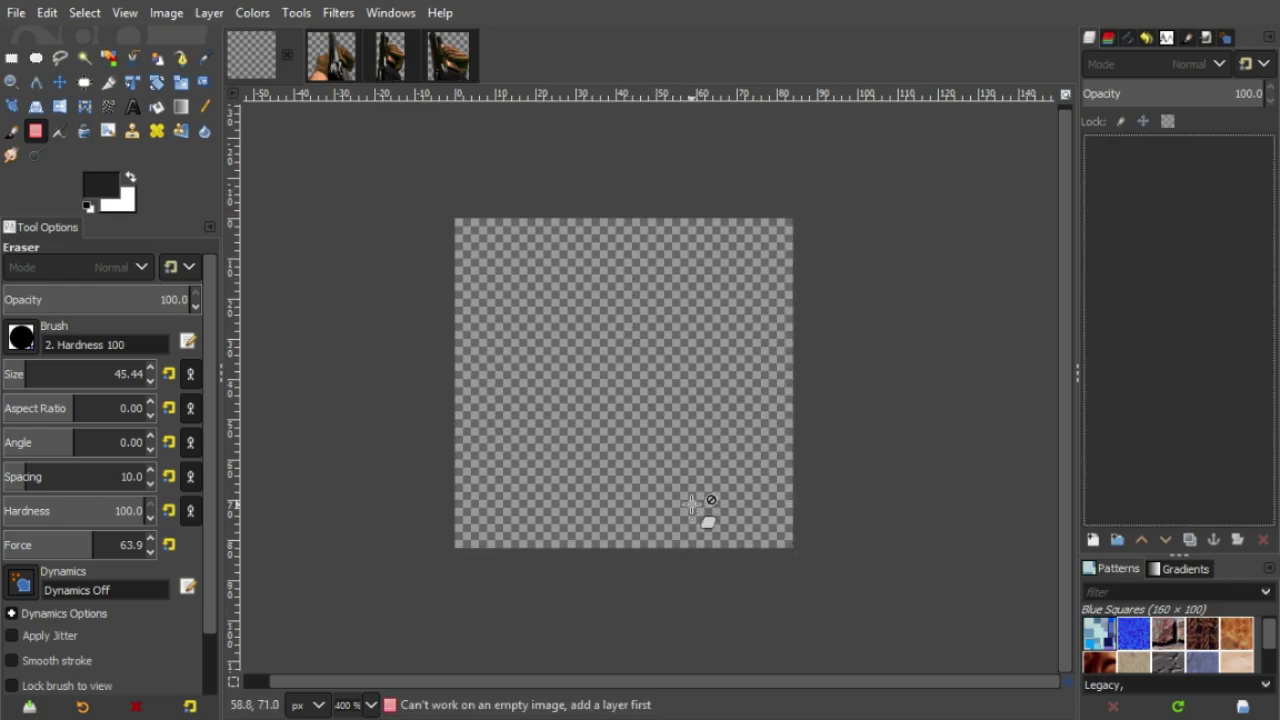
pyautogui.hotkey('ctrl', 'v')
# - Move the pasted gun layer down about 8 pixels and expand the layer to the full image size
pyautogui.press('m')
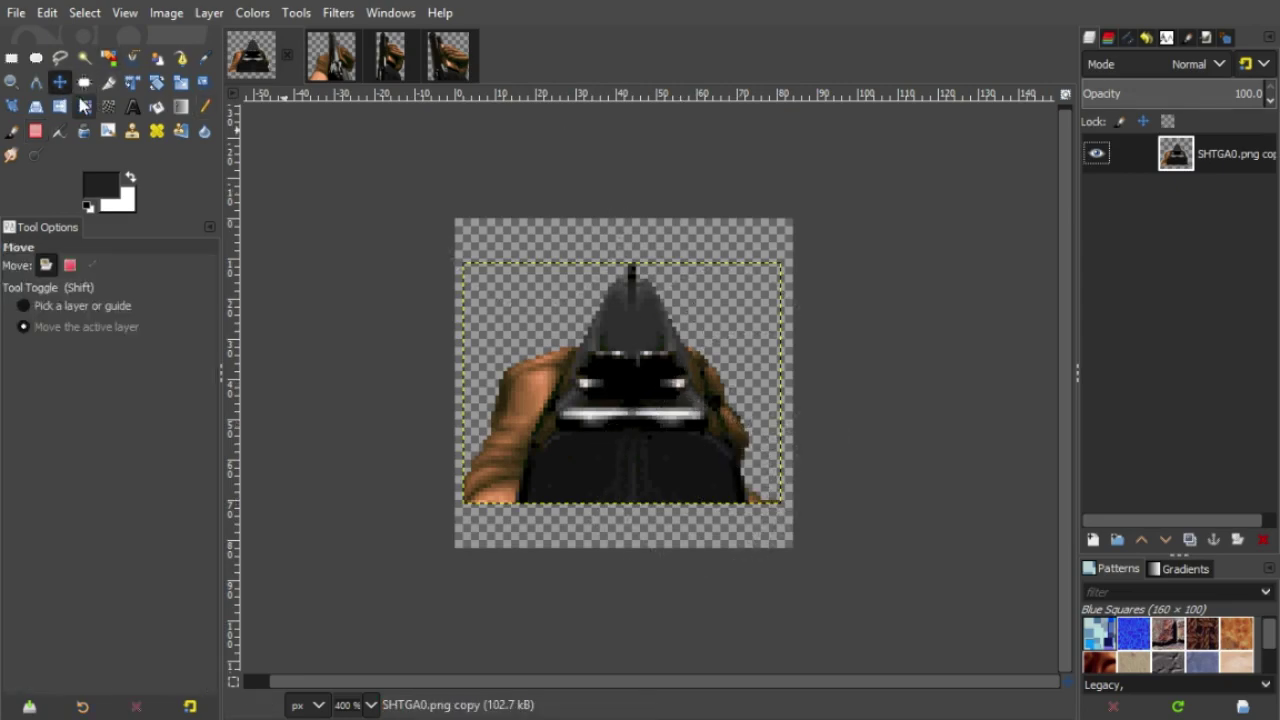
pyautogui.moveTo(609, 360); pyautogui.dragTo(609, 400)
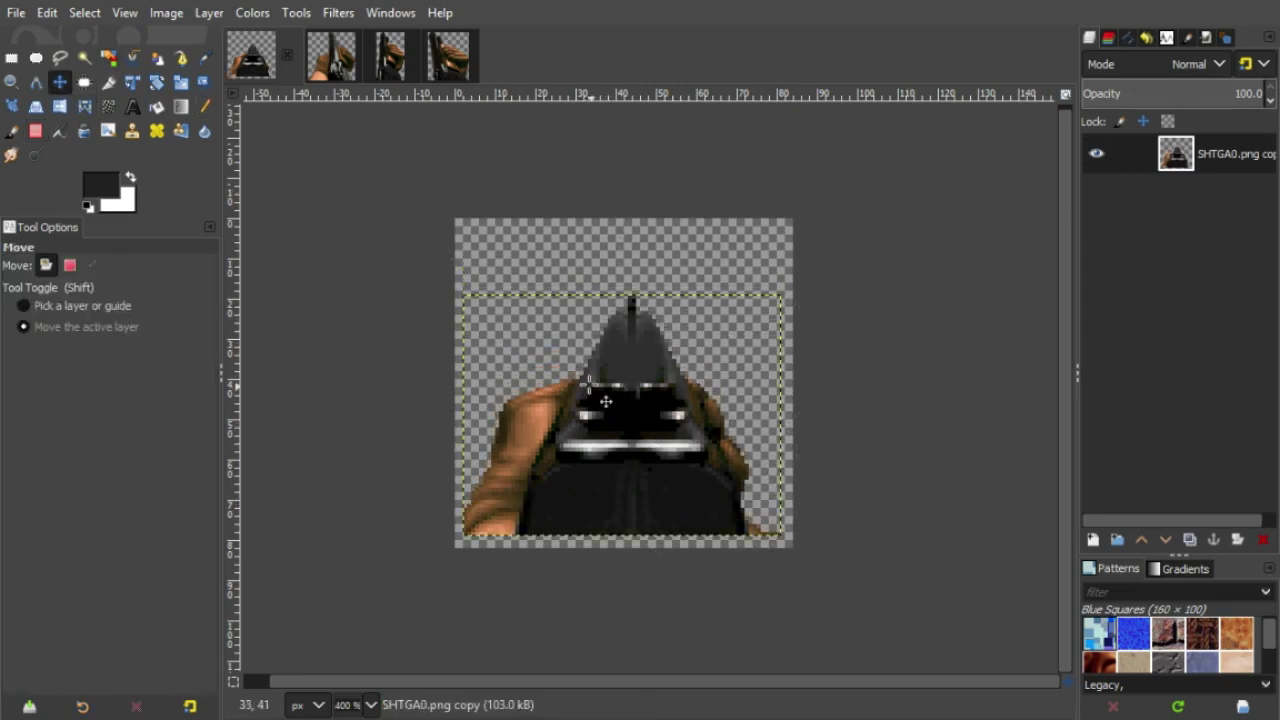
pyautogui.click(193, 14)
pyautogui.click(261, 340)
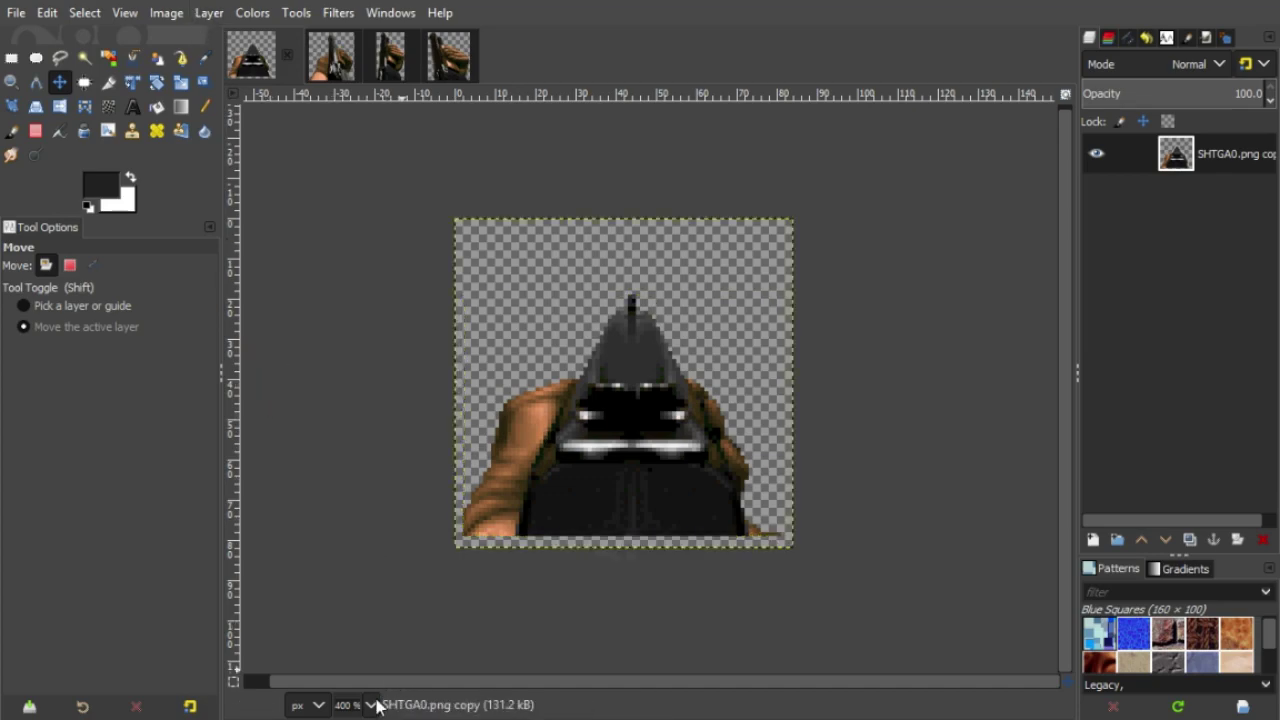
# - Choose the Pencil at size 3 and add a new transparent layer beneath the gun layer
pyautogui.press('4')
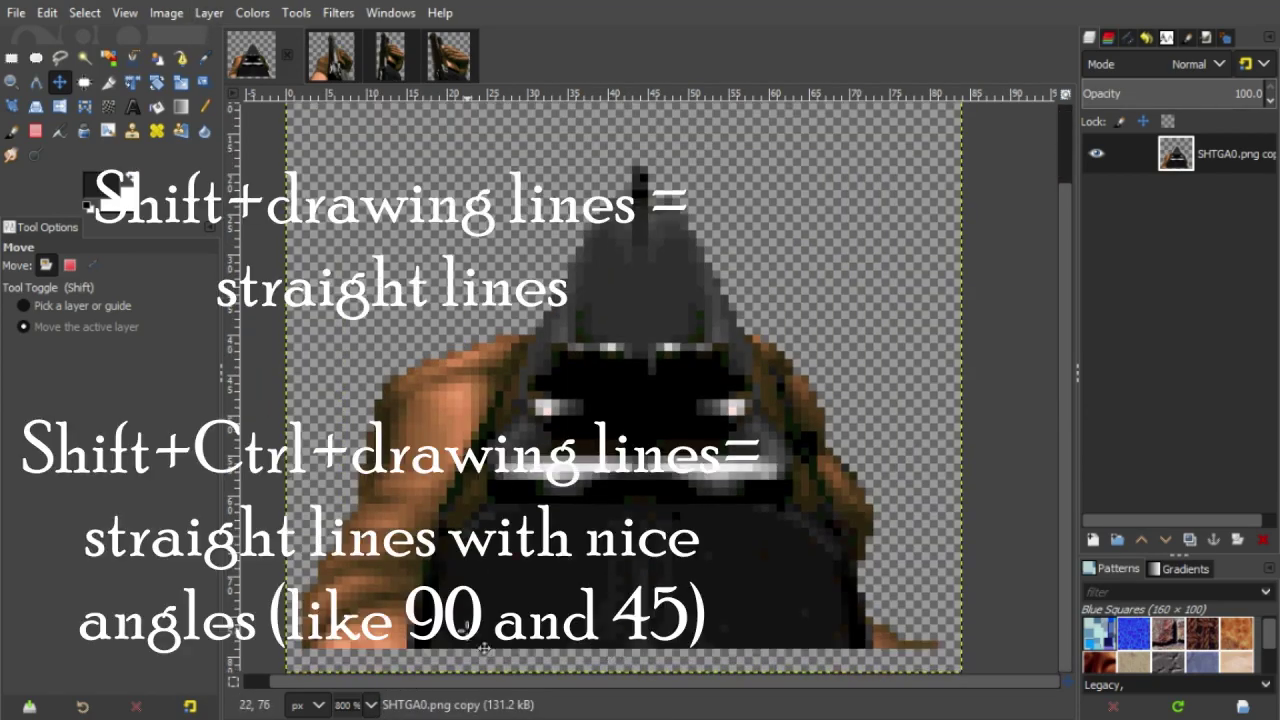
pyautogui.click(205, 106)
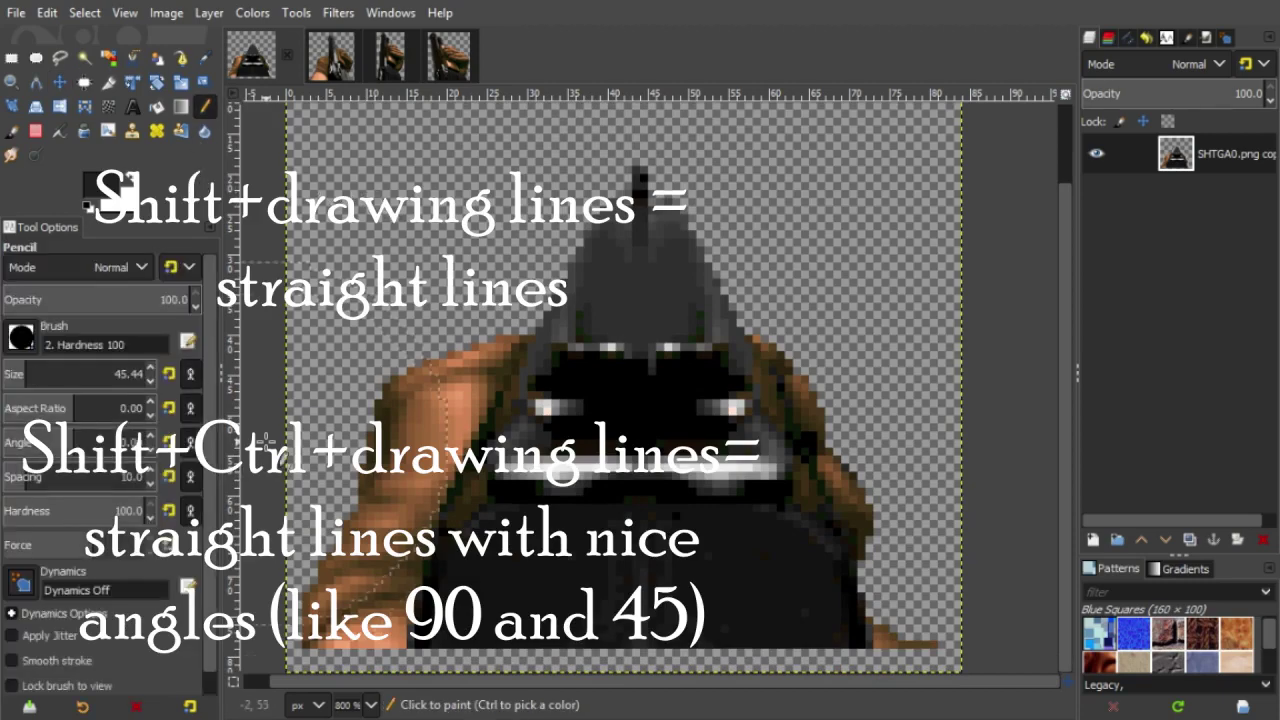
pyautogui.click(5, 373)
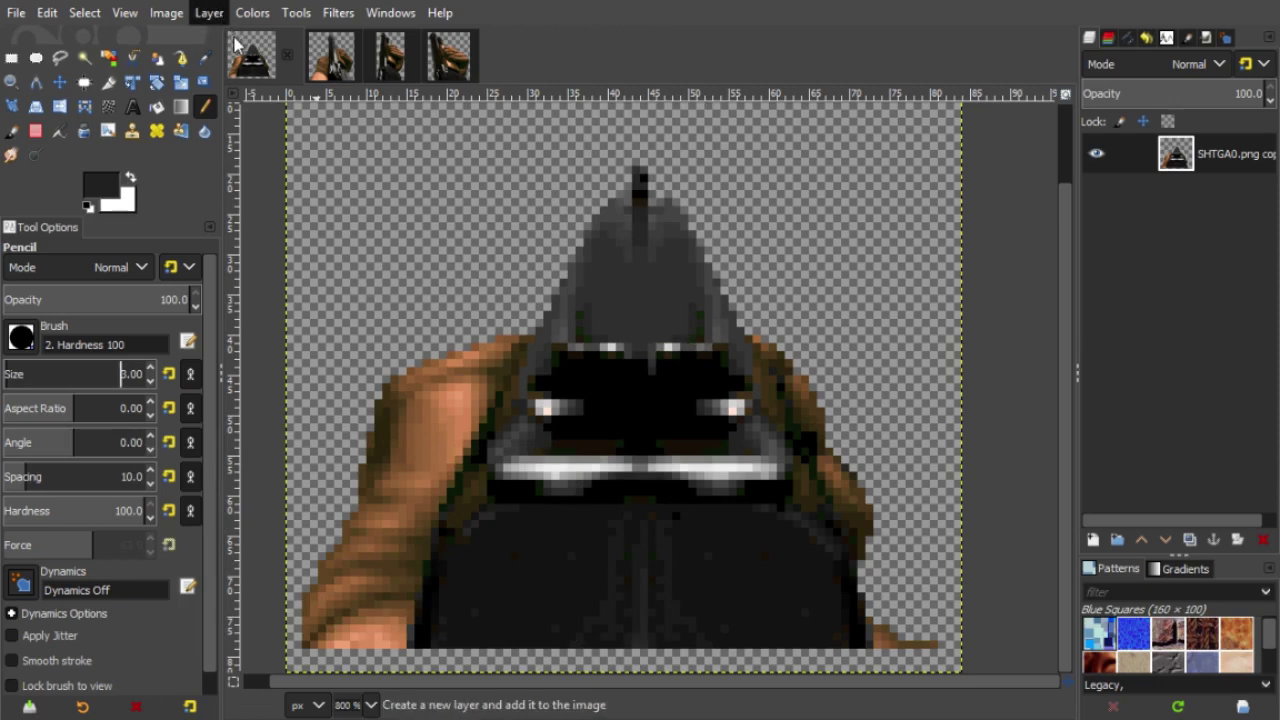
pyautogui.click(234, 40)
pyautogui.click(763, 606)
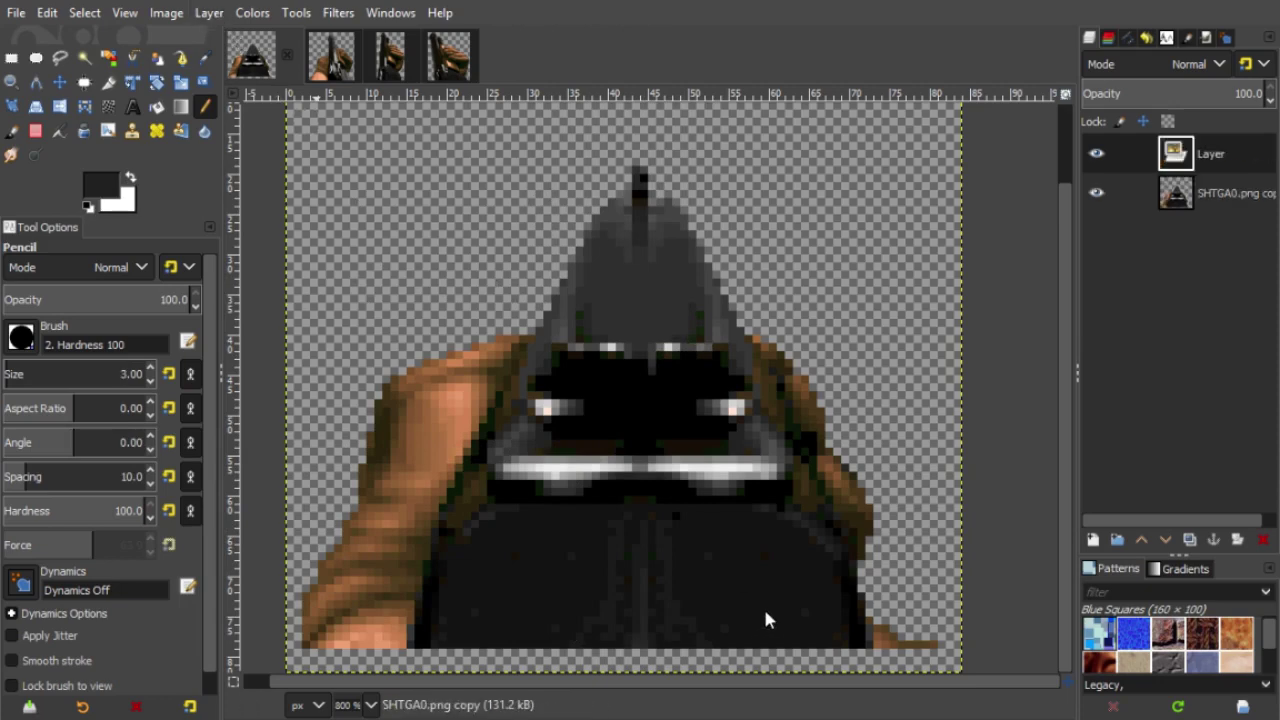
pyautogui.click(1166, 540)
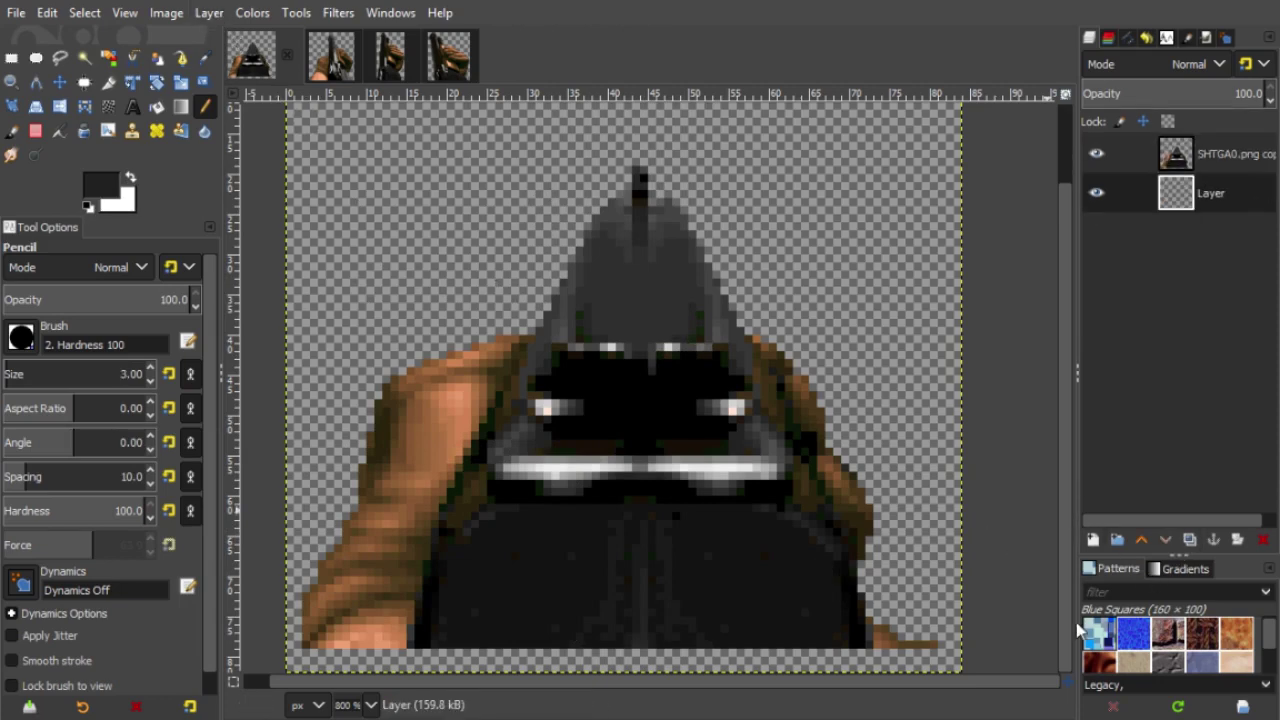
# - Draw a straight black horizontal strip with the Pencil at size 5 along the canvas's lower edge, spanning the gun body's width
pyautogui.click(151, 369)
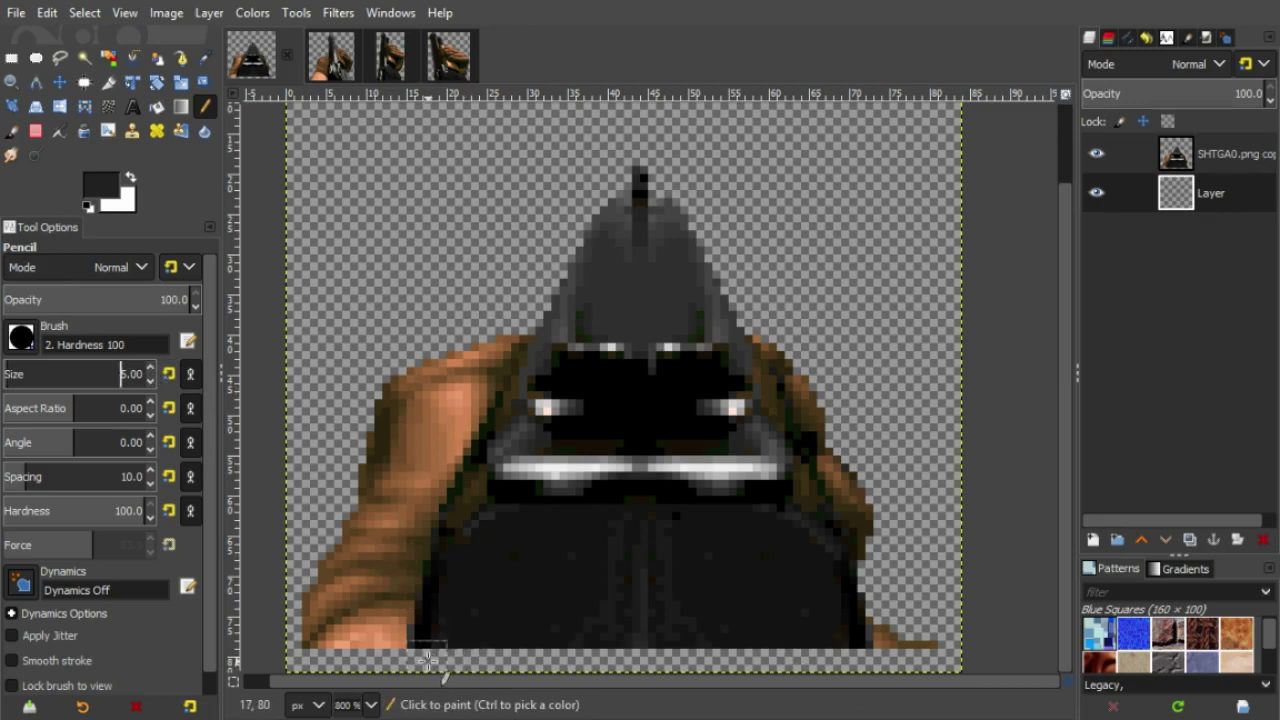
pyautogui.click(89, 206)
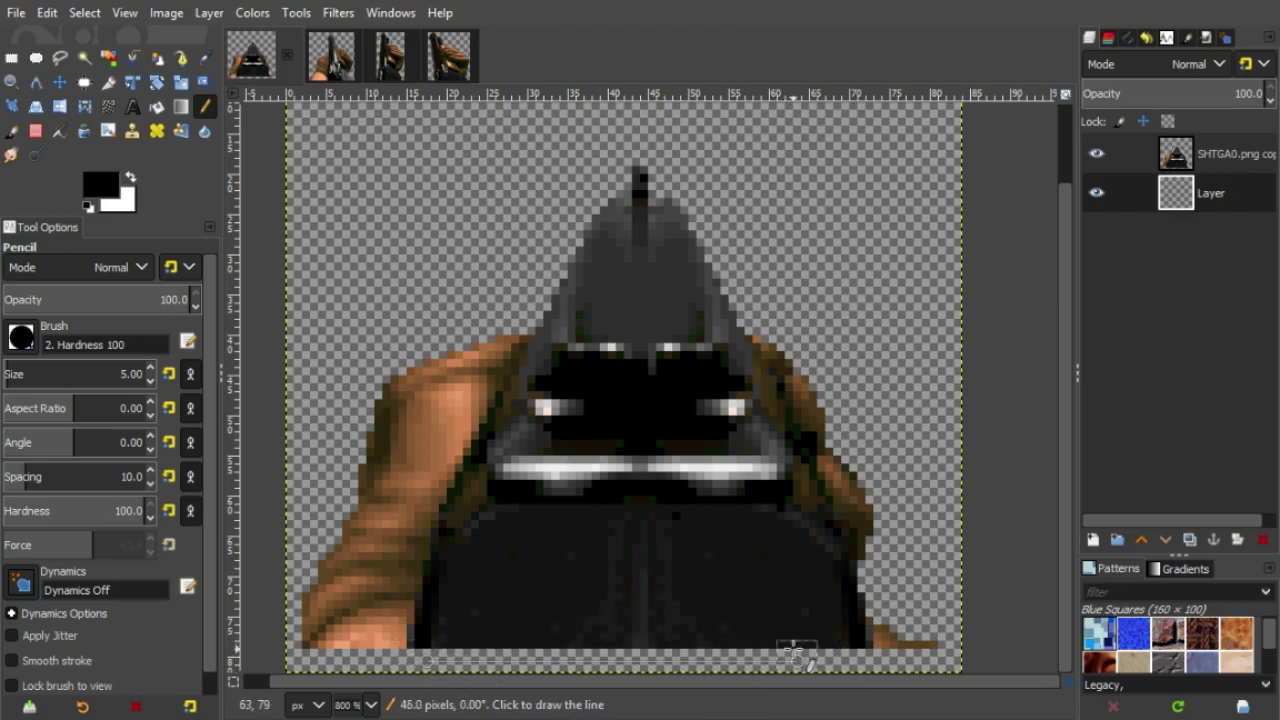
pyautogui.keyDown('shift'); pyautogui.click(851, 660); pyautogui.keyUp('shift')
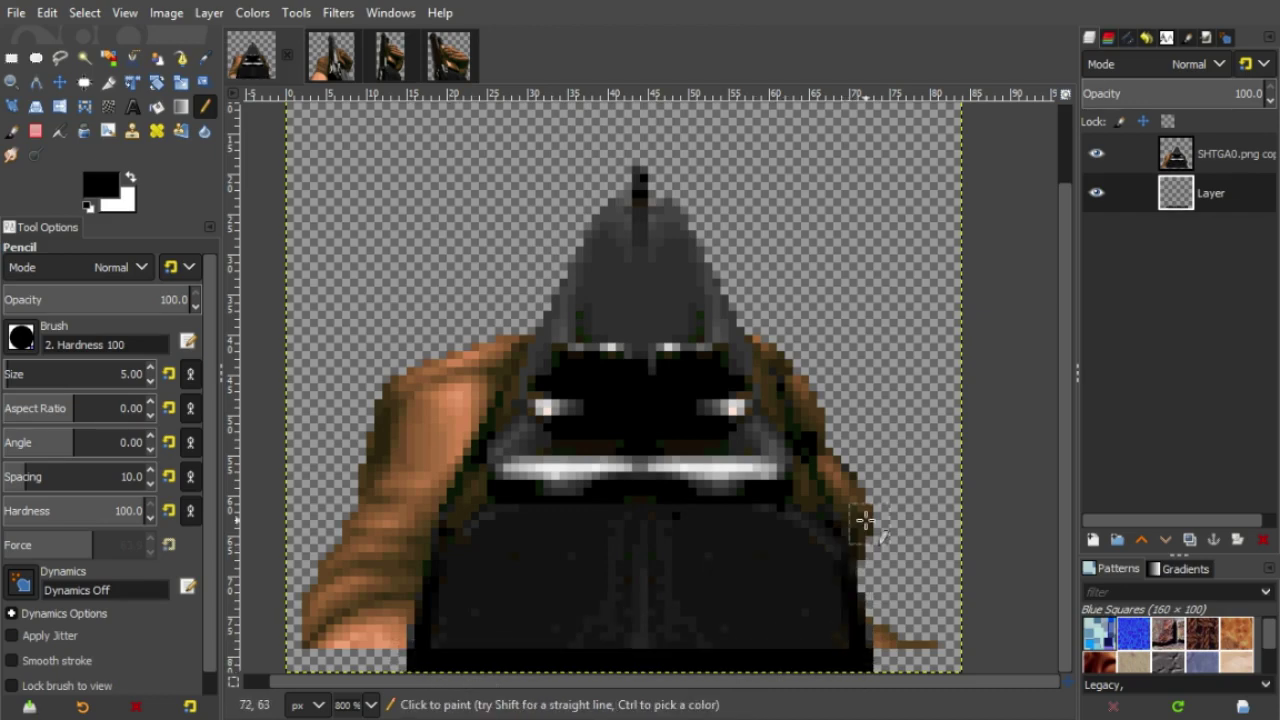
pyautogui.click(1096, 154)
pyautogui.click(1096, 154)
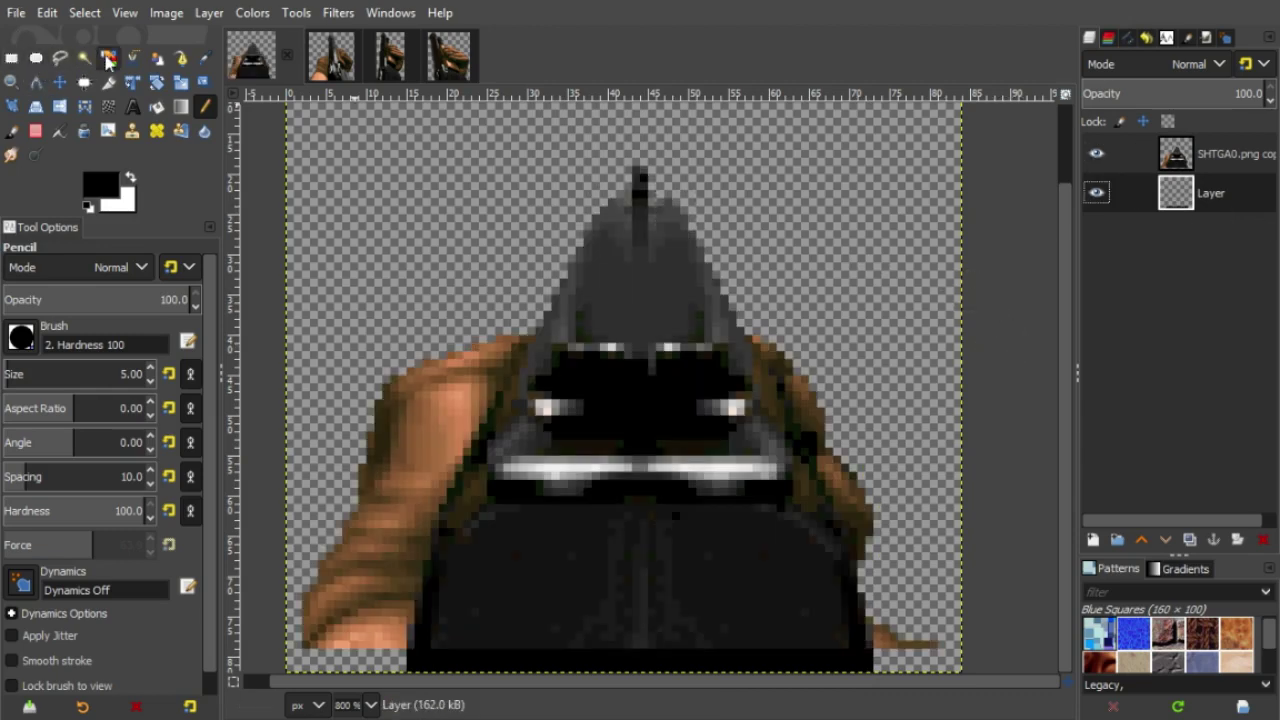
# - Sample the dark gray of the gun body on the gun layer as the foreground color
pyautogui.click(181, 58)
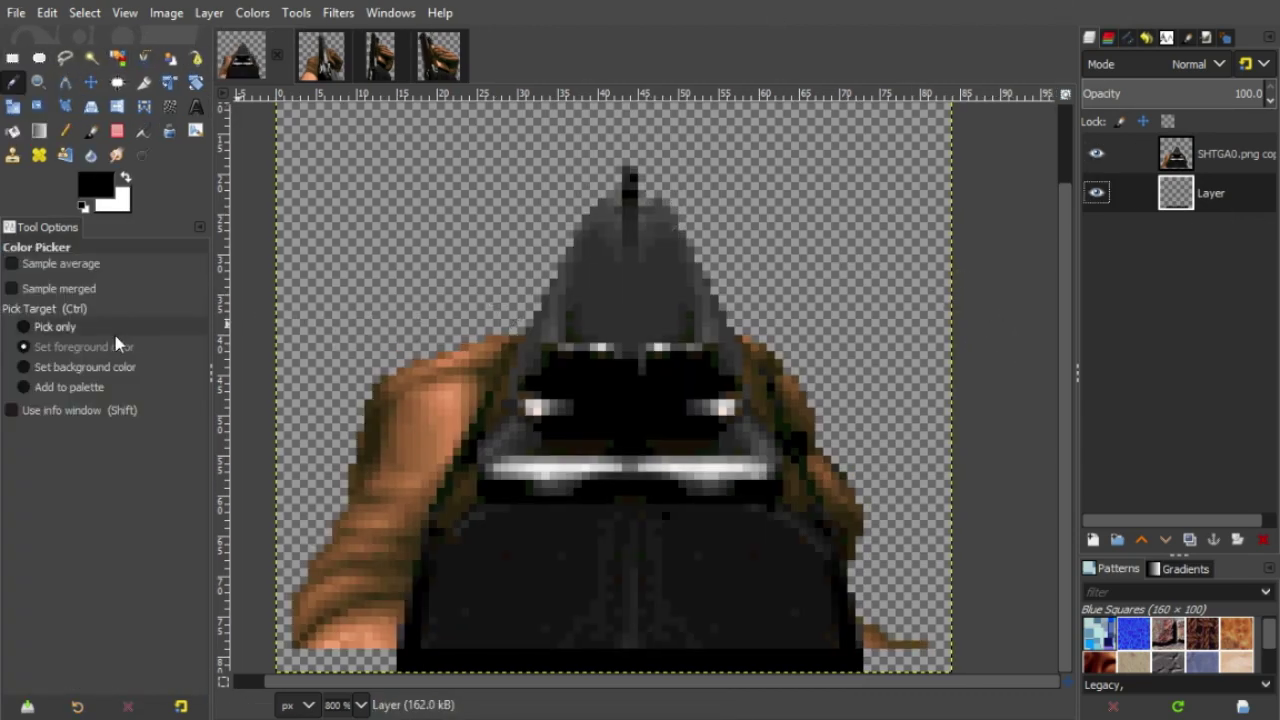
pyautogui.moveTo(209, 340); pyautogui.dragTo(226, 340)
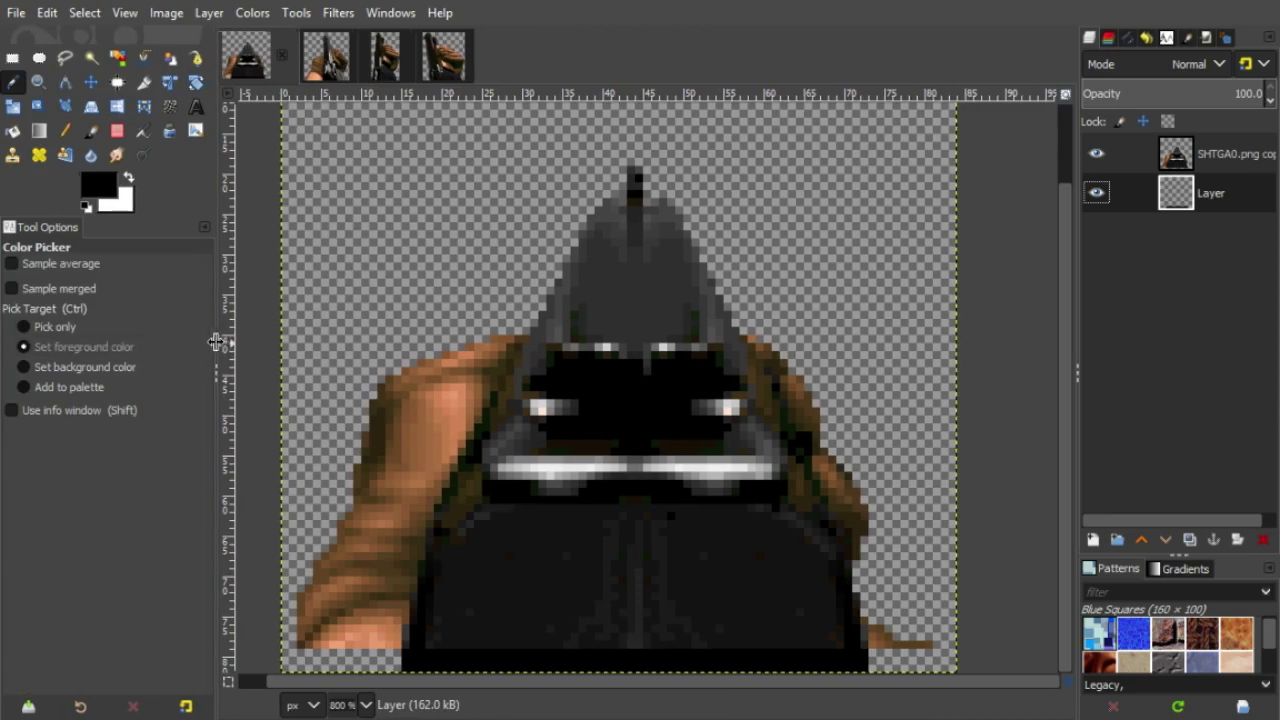
pyautogui.click(1228, 162)
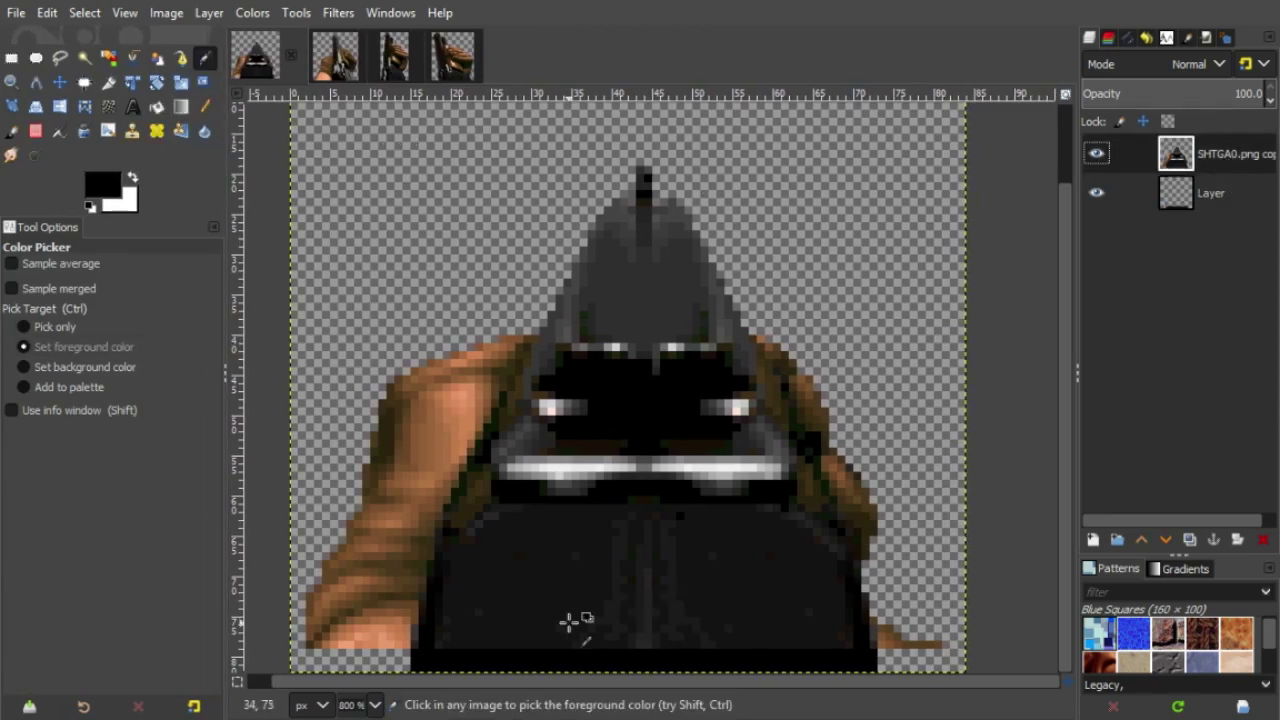
# - On the new lower layer, paint the sampled dark gray over the black strip using the Paintbrush at 100 opacity and size 5
pyautogui.click(12, 131)
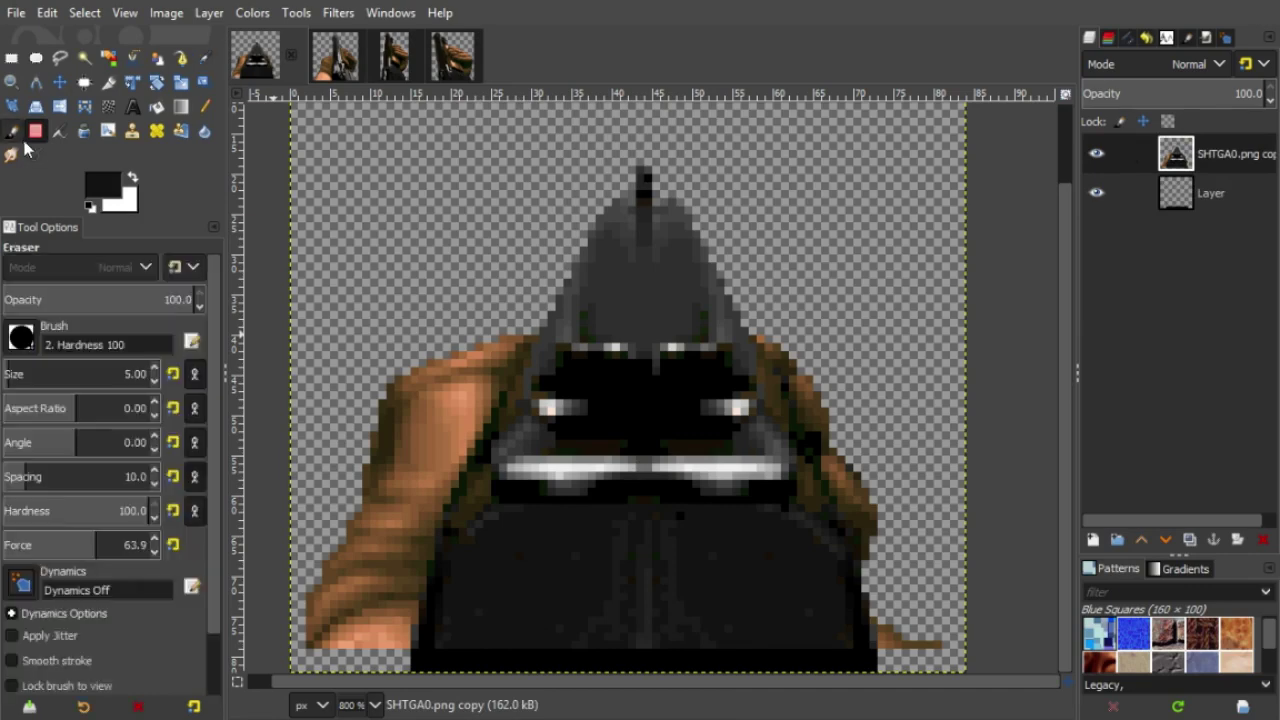
pyautogui.press('pagedown')
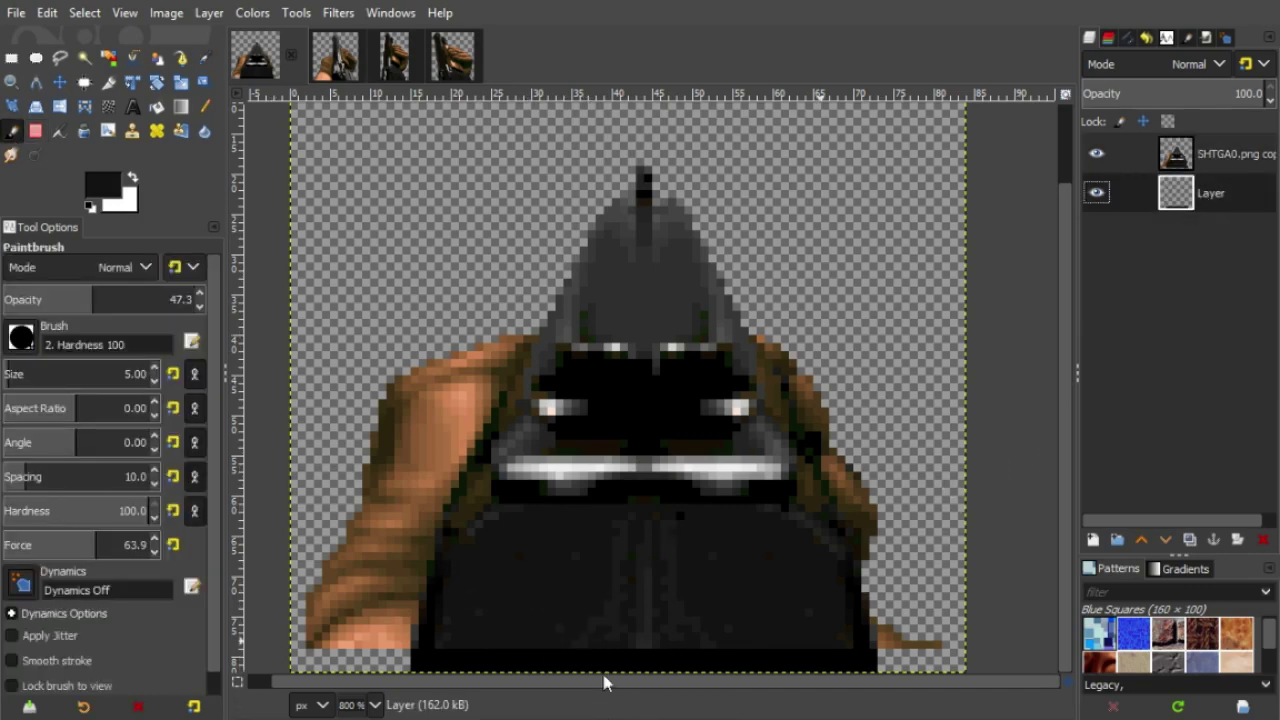
pyautogui.moveTo(452, 662); pyautogui.dragTo(560, 660)
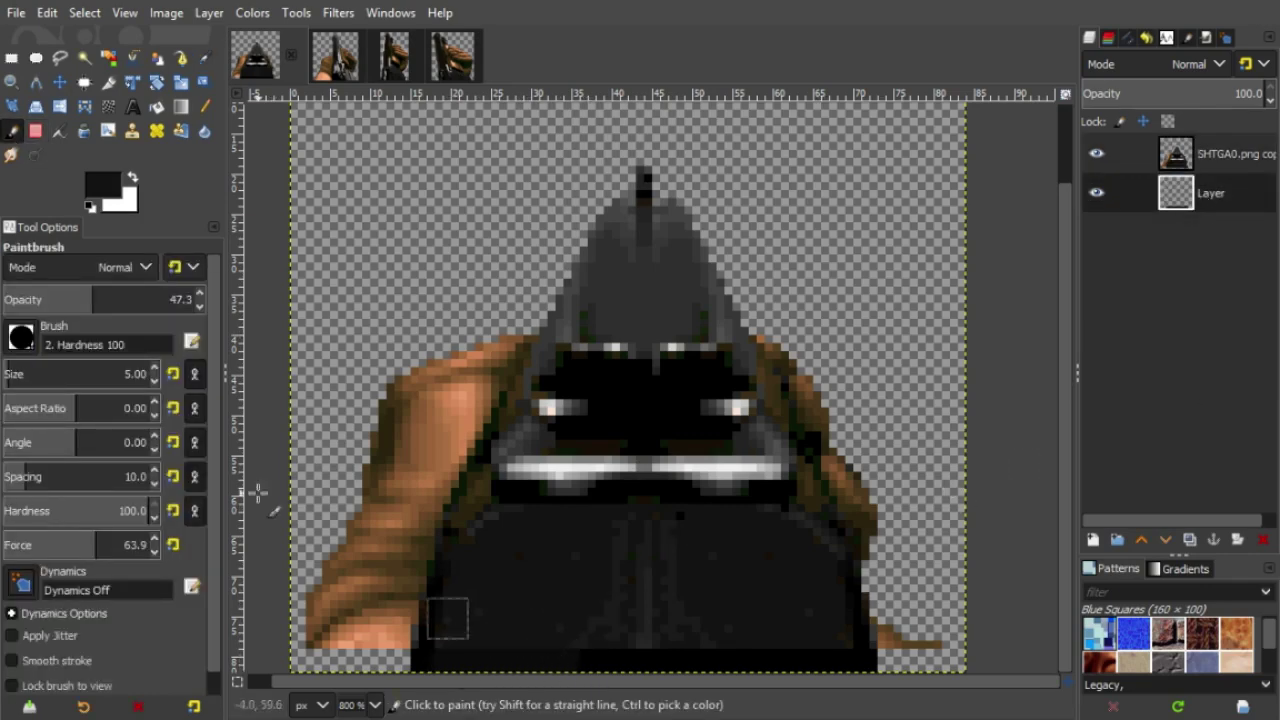
pyautogui.moveTo(134, 299); pyautogui.dragTo(326, 333)
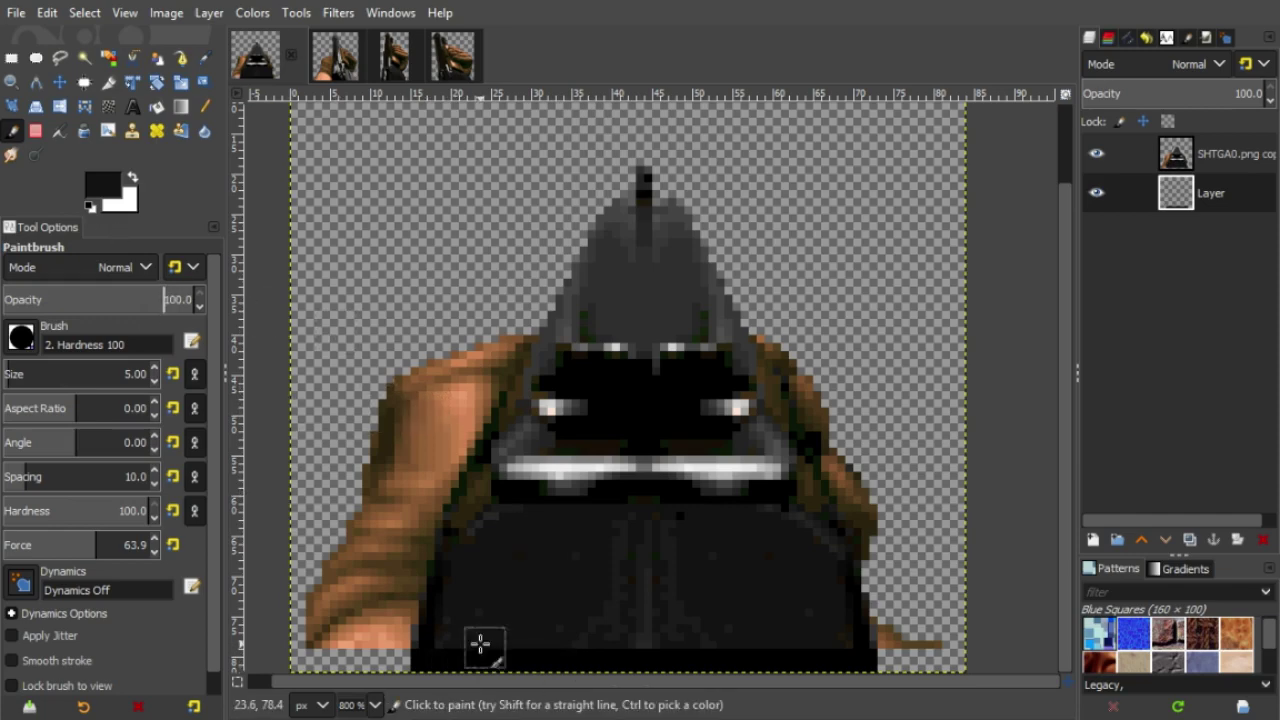
pyautogui.moveTo(735, 661)
pyautogui.mouseDown()
pyautogui.moveTo(832, 660)
pyautogui.moveTo(714, 650)
pyautogui.moveTo(593, 668)
pyautogui.mouseUp()
# - On the gun layer, sample a lighter gray from the gun body and paint it over the body's lower middle area
pyautogui.click(1172, 162)
pyautogui.press('ctrl')
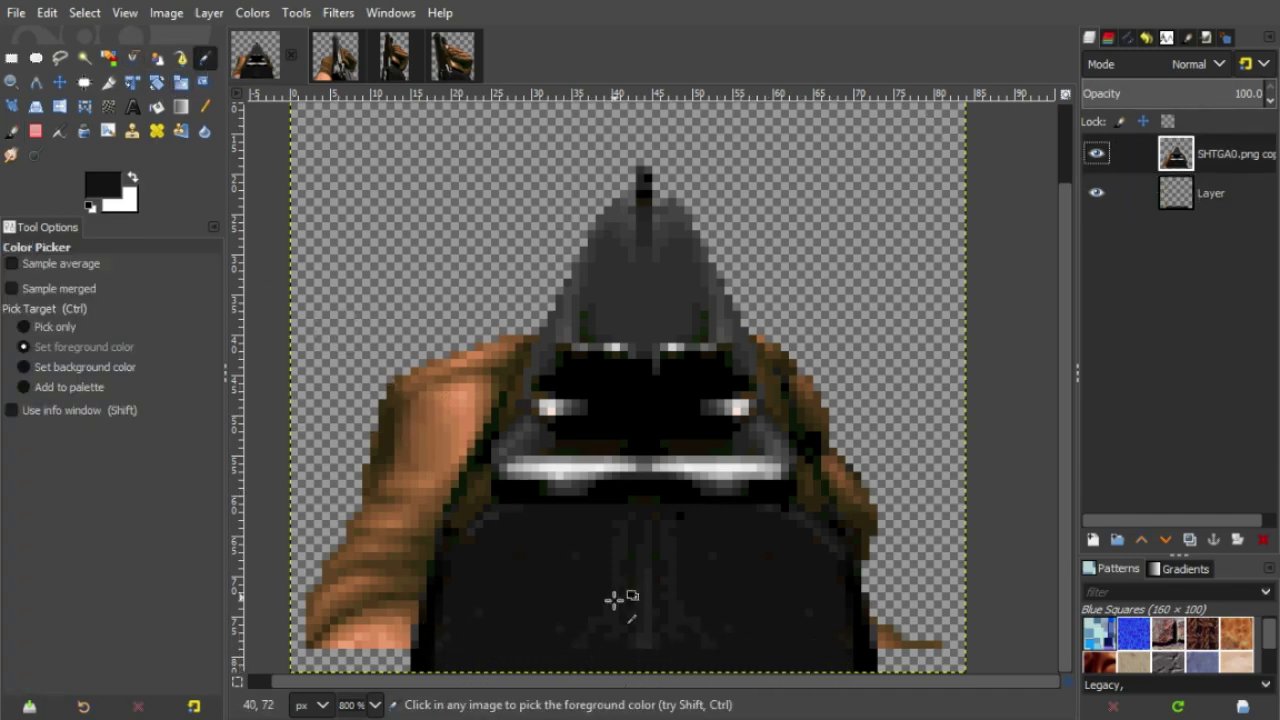
pyautogui.moveTo(590, 668)
pyautogui.mouseDown()
pyautogui.moveTo(723, 667)
pyautogui.moveTo(610, 662)
pyautogui.mouseUp()
pyautogui.moveTo(723, 648)
pyautogui.mouseDown()
pyautogui.moveTo(660, 561)
pyautogui.moveTo(638, 557)
pyautogui.moveTo(596, 617)
pyautogui.moveTo(628, 540)
pyautogui.moveTo(668, 542)
pyautogui.moveTo(678, 625)
pyautogui.mouseUp()
# - Smudge the gray shading on the lower gun body with the 2. Hardness 050 brush at size 15.45, and set the size to 9.86
pyautogui.press('s')
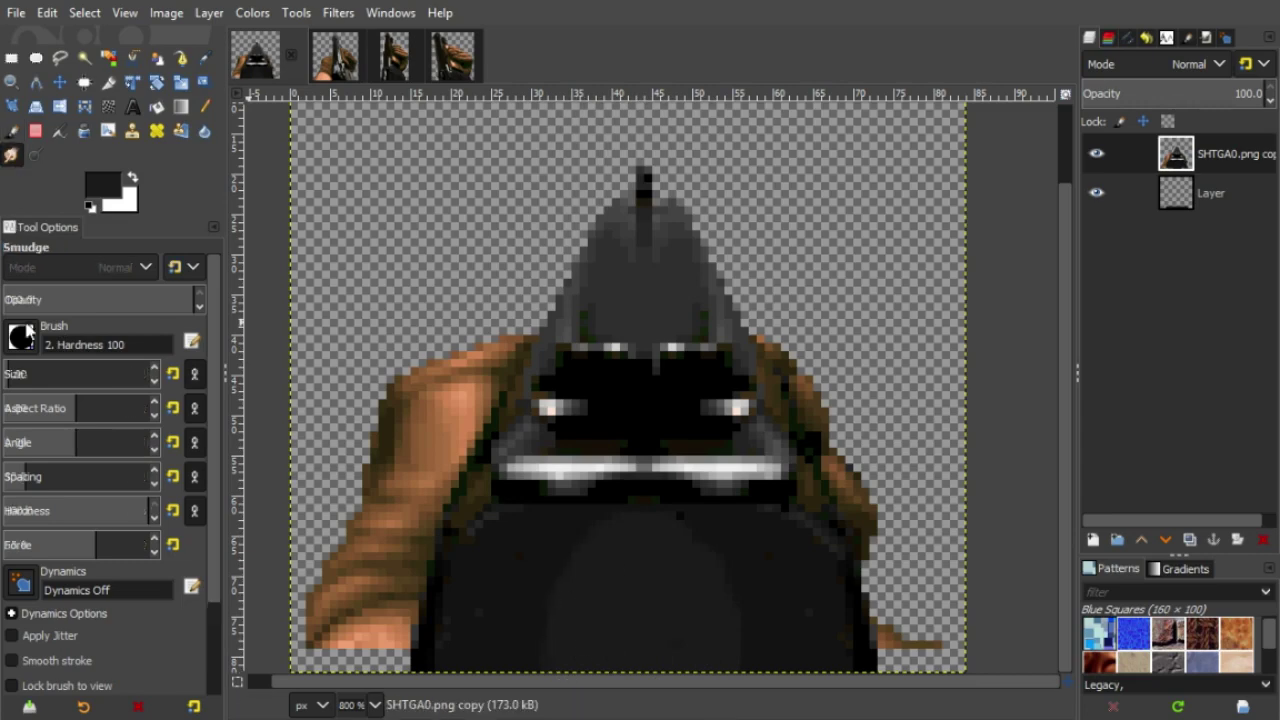
pyautogui.click(93, 402)
pyautogui.click(14, 374)
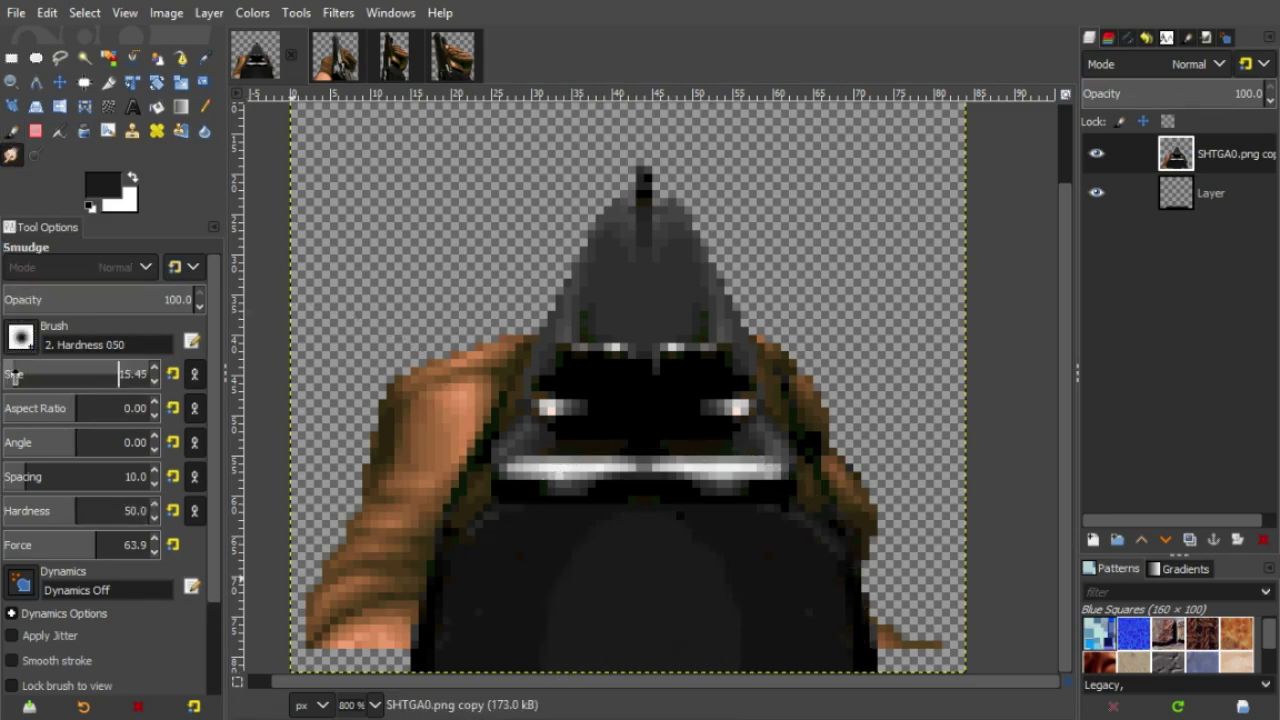
pyautogui.moveTo(729, 630)
pyautogui.mouseDown()
pyautogui.moveTo(615, 568)
pyautogui.moveTo(542, 619)
pyautogui.moveTo(509, 679)
pyautogui.moveTo(568, 580)
pyautogui.moveTo(557, 546)
pyautogui.moveTo(522, 554)
pyautogui.moveTo(481, 633)
pyautogui.moveTo(580, 599)
pyautogui.moveTo(738, 579)
pyautogui.moveTo(720, 592)
pyautogui.moveTo(785, 645)
pyautogui.moveTo(700, 549)
pyautogui.mouseUp()
pyautogui.click(11, 374)
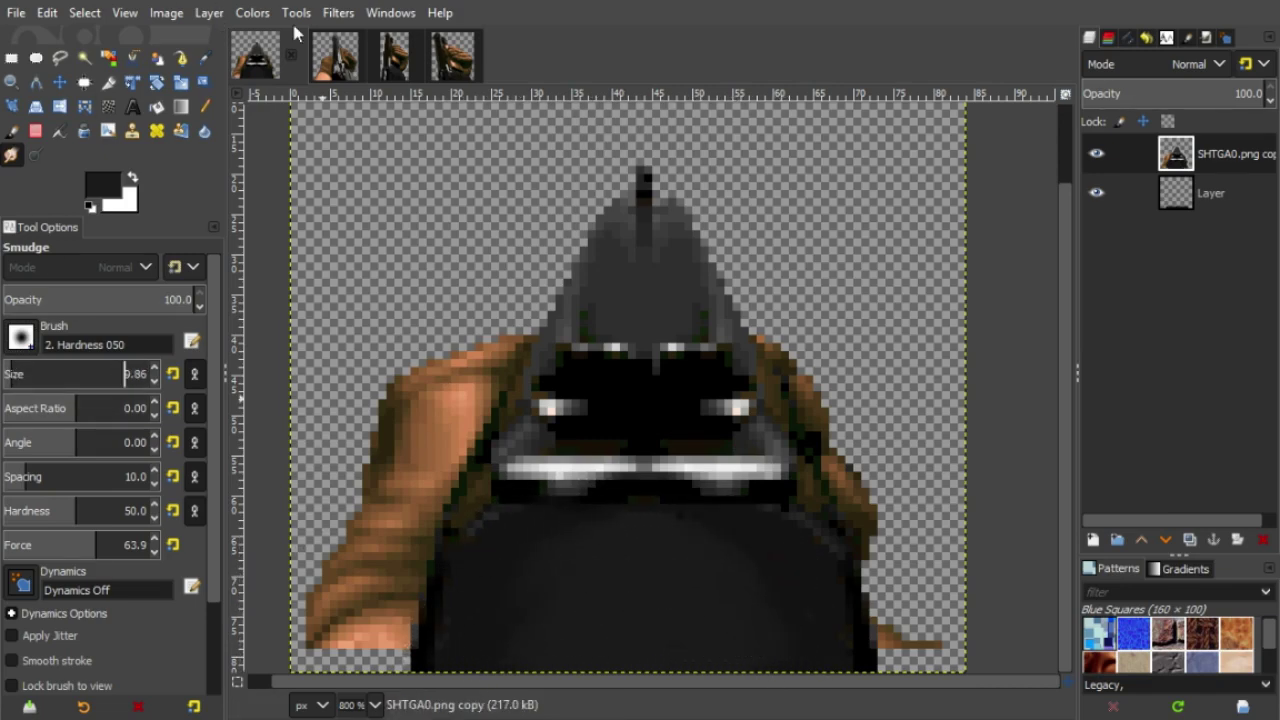
# - Merge the SHTGA0.png copy gun layer down onto the painted layer beneath it
pyautogui.click(1080, 415)
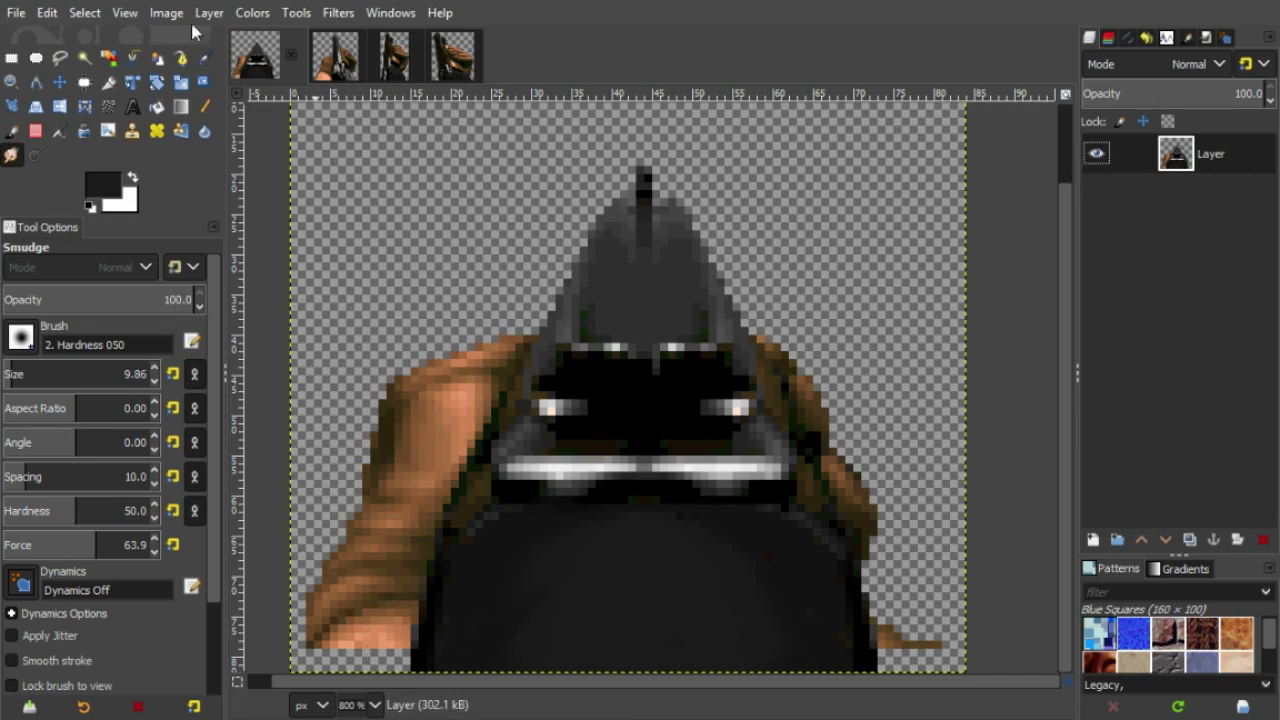
pyautogui.click(134, 14)
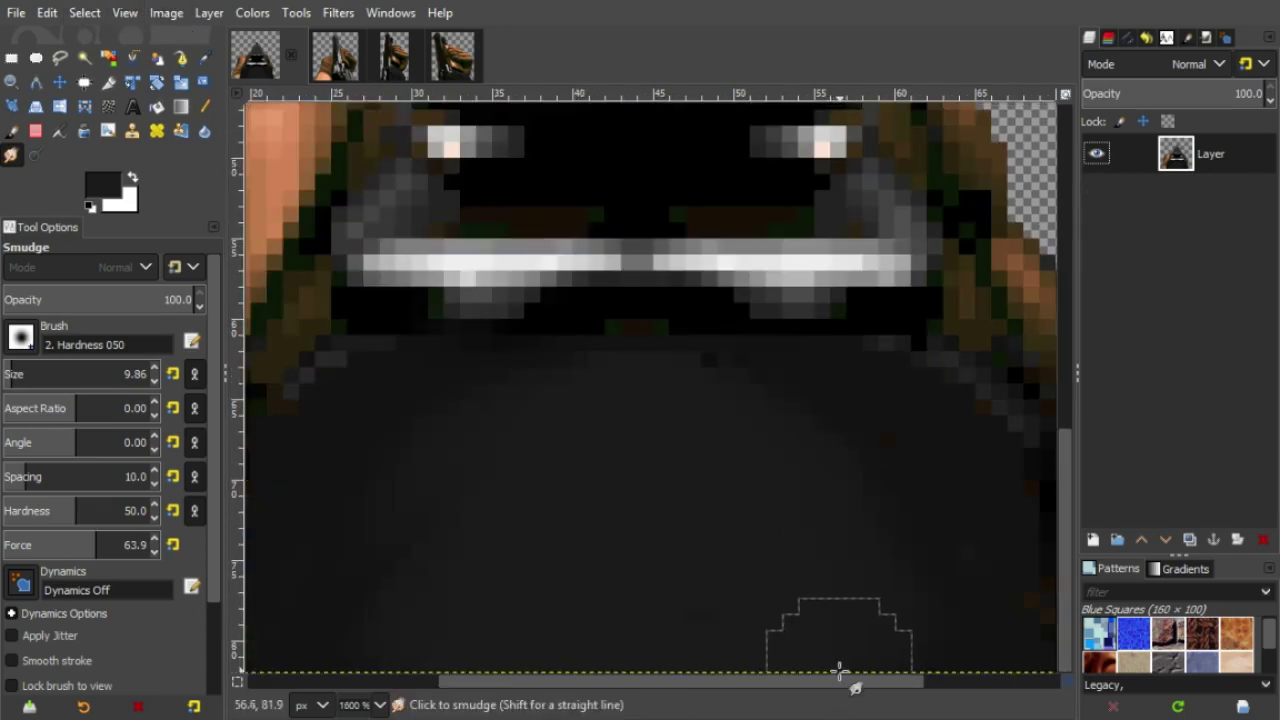
# - Sample the dark brown at the right arm's lower end and extend the arm to the canvas's bottom edge with the size 1 Pencil
pyautogui.moveTo(846, 682); pyautogui.dragTo(1013, 698)
pyautogui.click(205, 58)
pyautogui.click(960, 604)
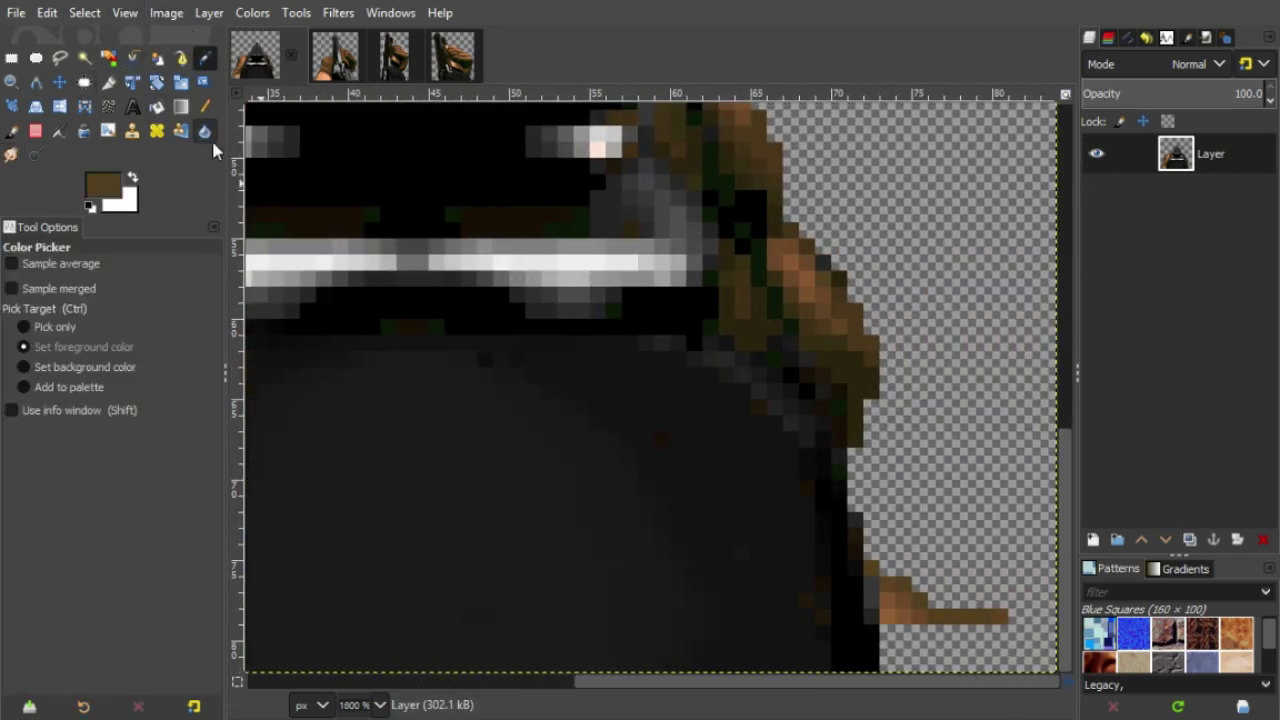
pyautogui.press('n')
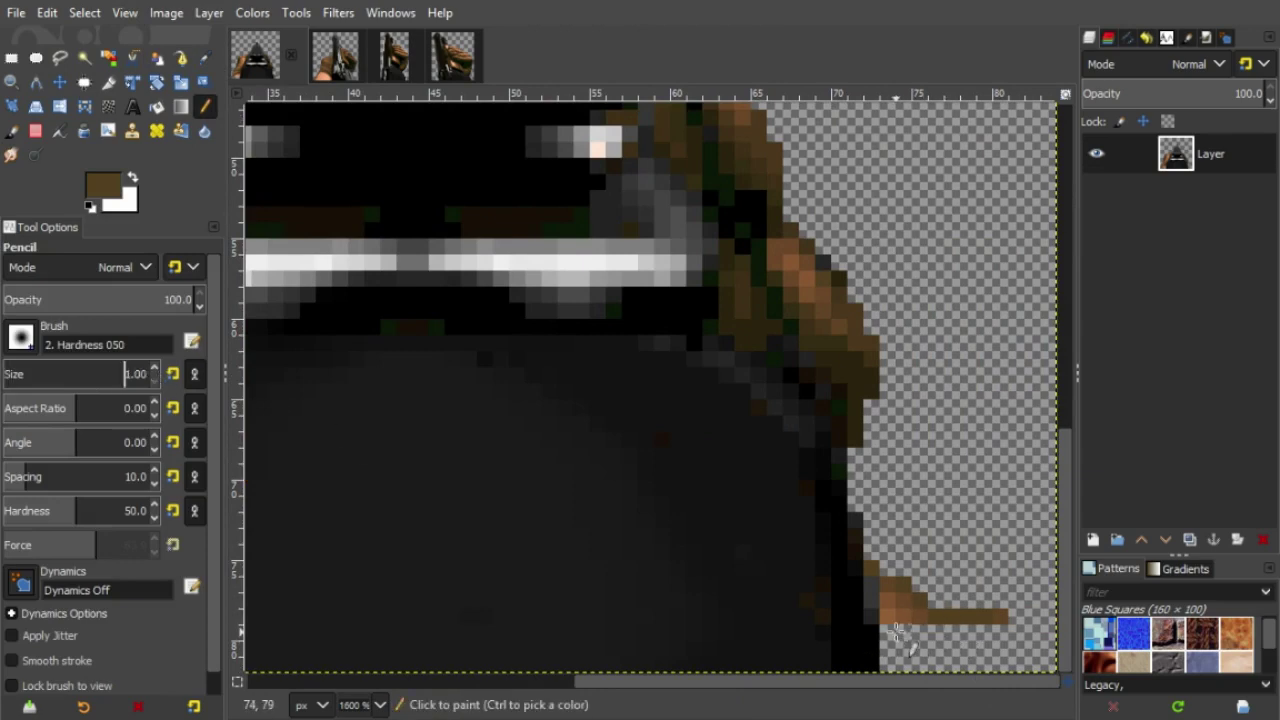
pyautogui.moveTo(897, 630)
pyautogui.mouseDown()
pyautogui.moveTo(959, 632)
pyautogui.moveTo(892, 649)
pyautogui.moveTo(966, 647)
pyautogui.moveTo(899, 667)
pyautogui.moveTo(995, 663)
pyautogui.mouseUp()
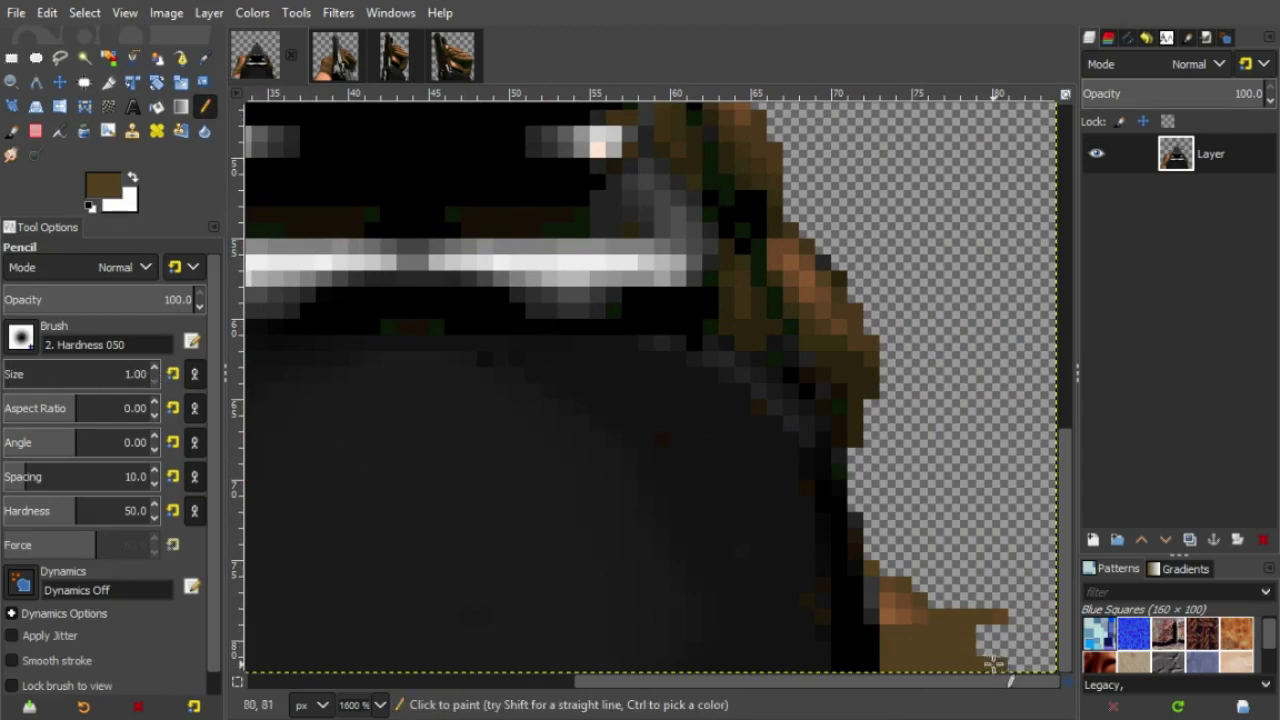
# - Mark the surplus pixels at the right arm extension's outer edge in white, and delete them with Fuzzy Select
pyautogui.click(133, 178)
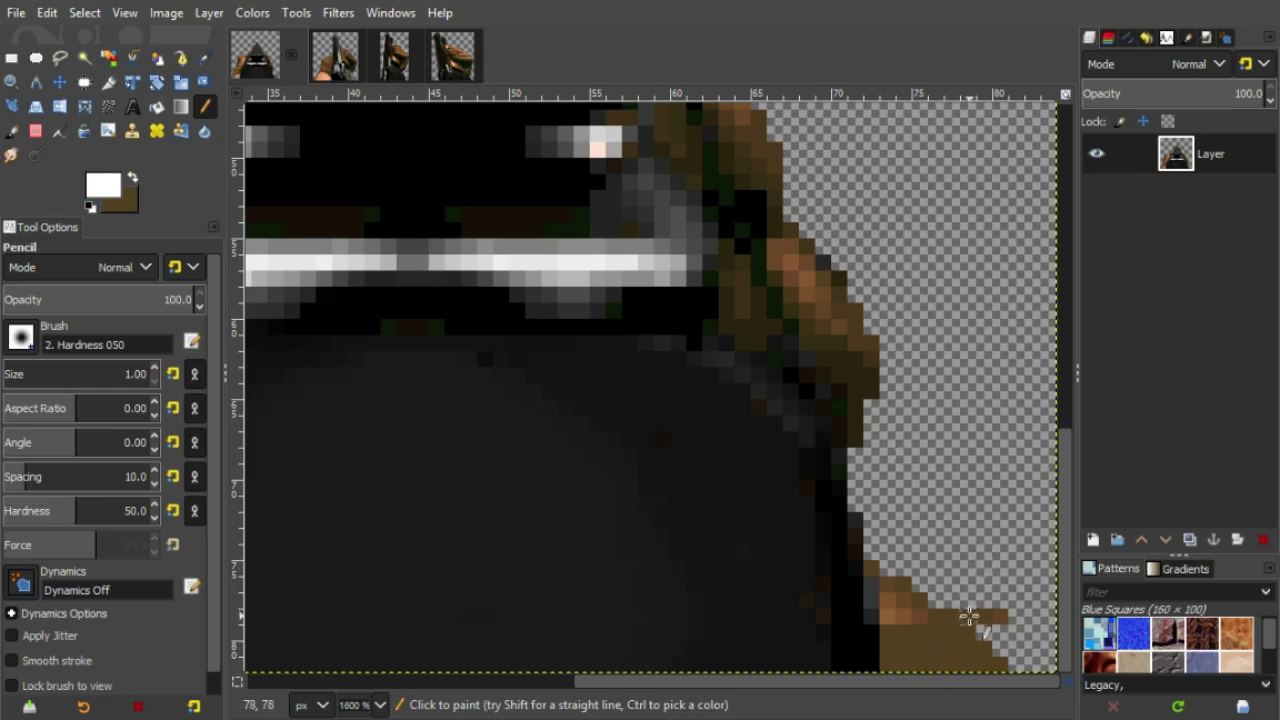
pyautogui.moveTo(968, 617)
pyautogui.mouseDown()
pyautogui.moveTo(1016, 616)
pyautogui.moveTo(995, 648)
pyautogui.mouseUp()
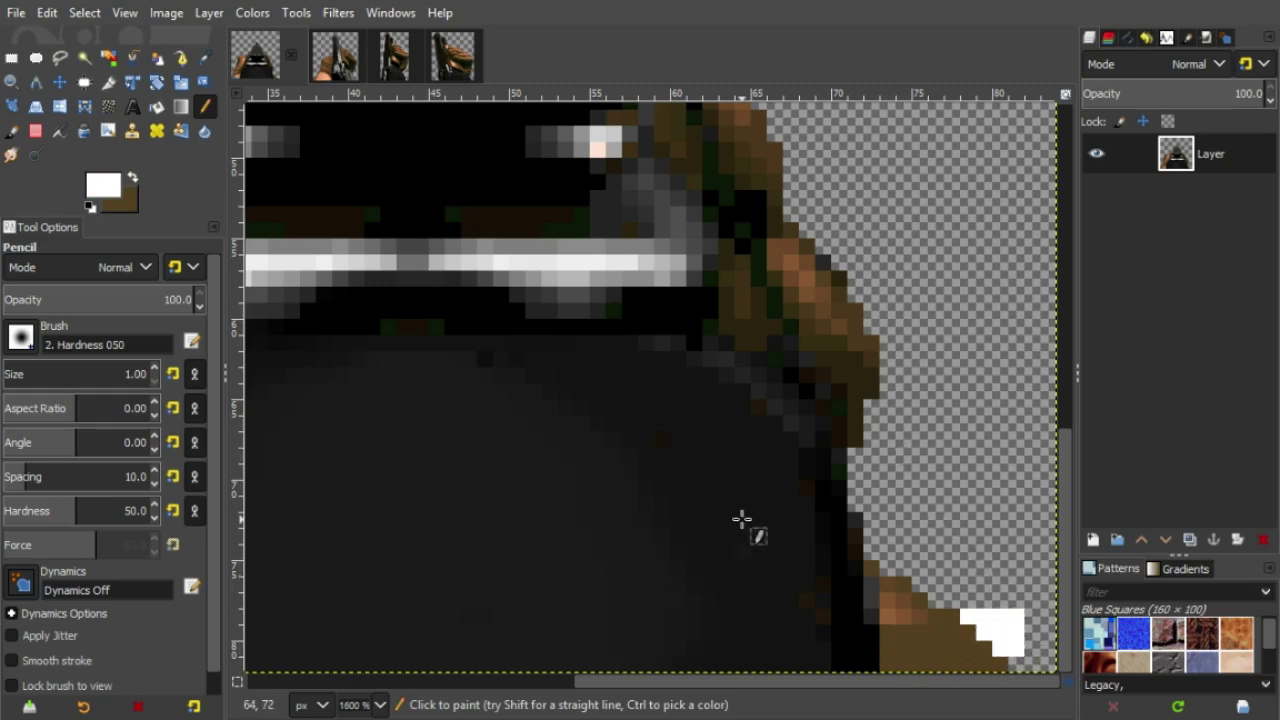
pyautogui.click(84, 57)
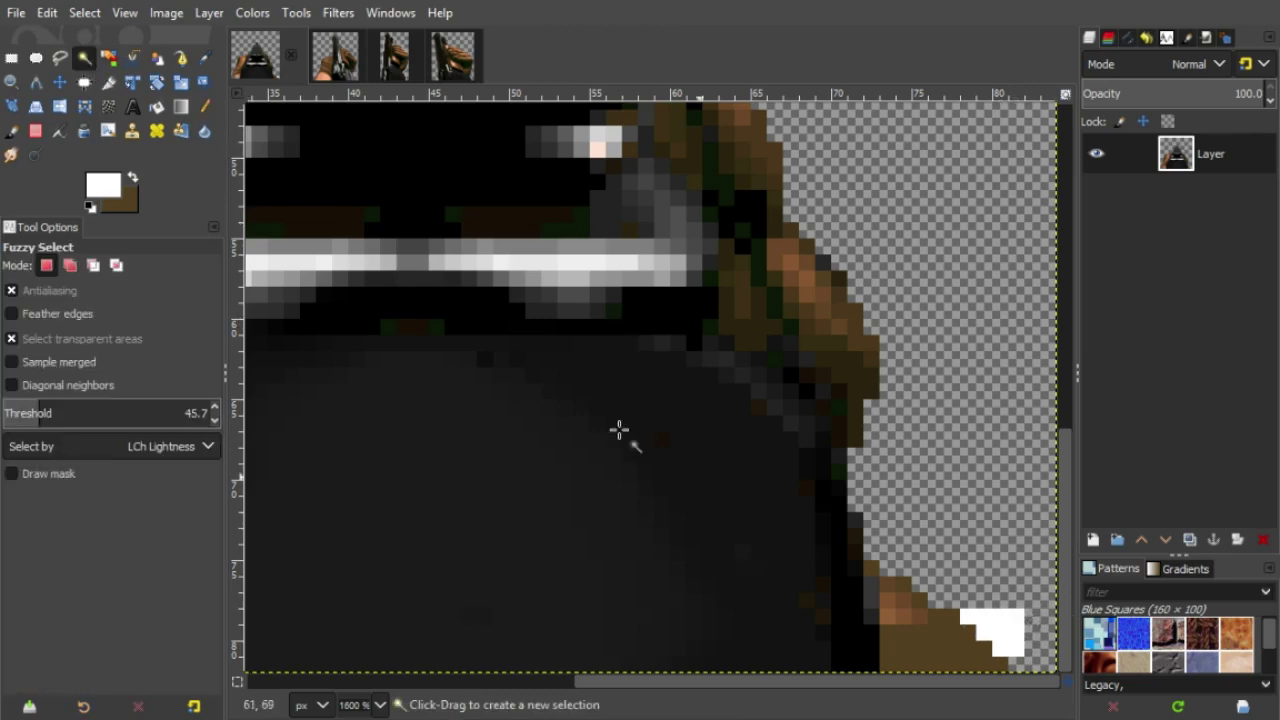
pyautogui.click(997, 634)
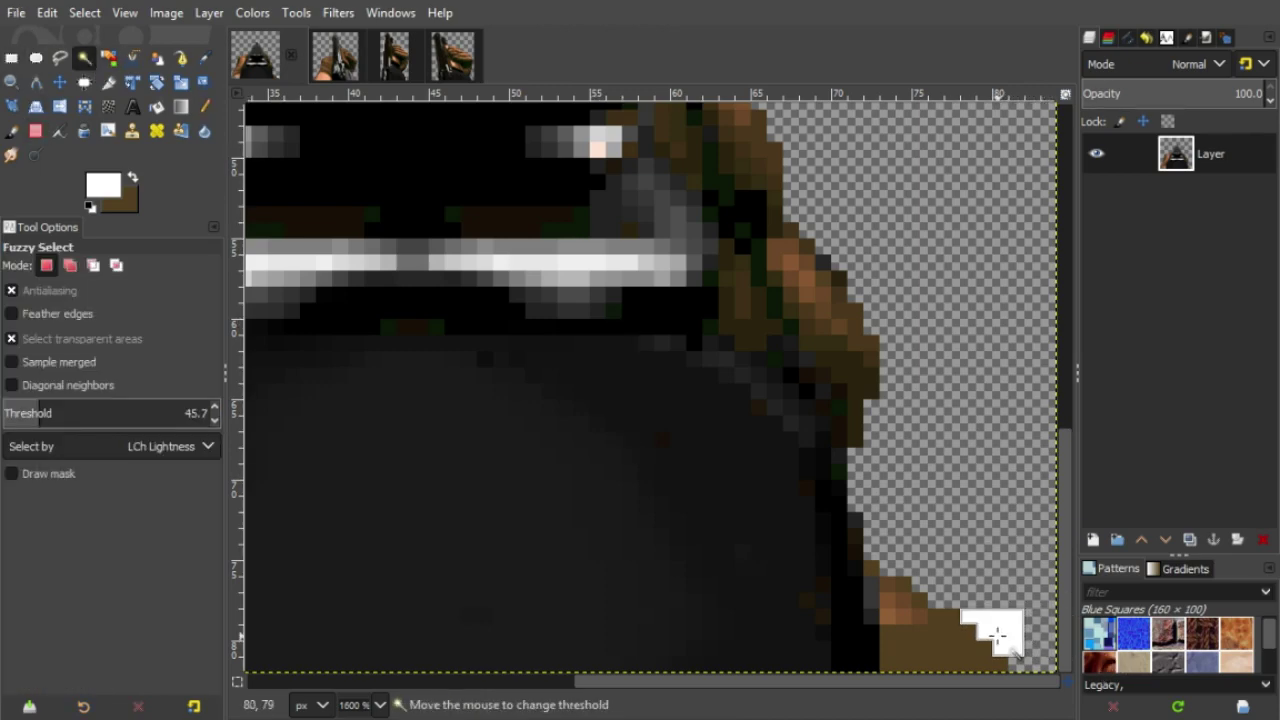
pyautogui.click(11, 57)
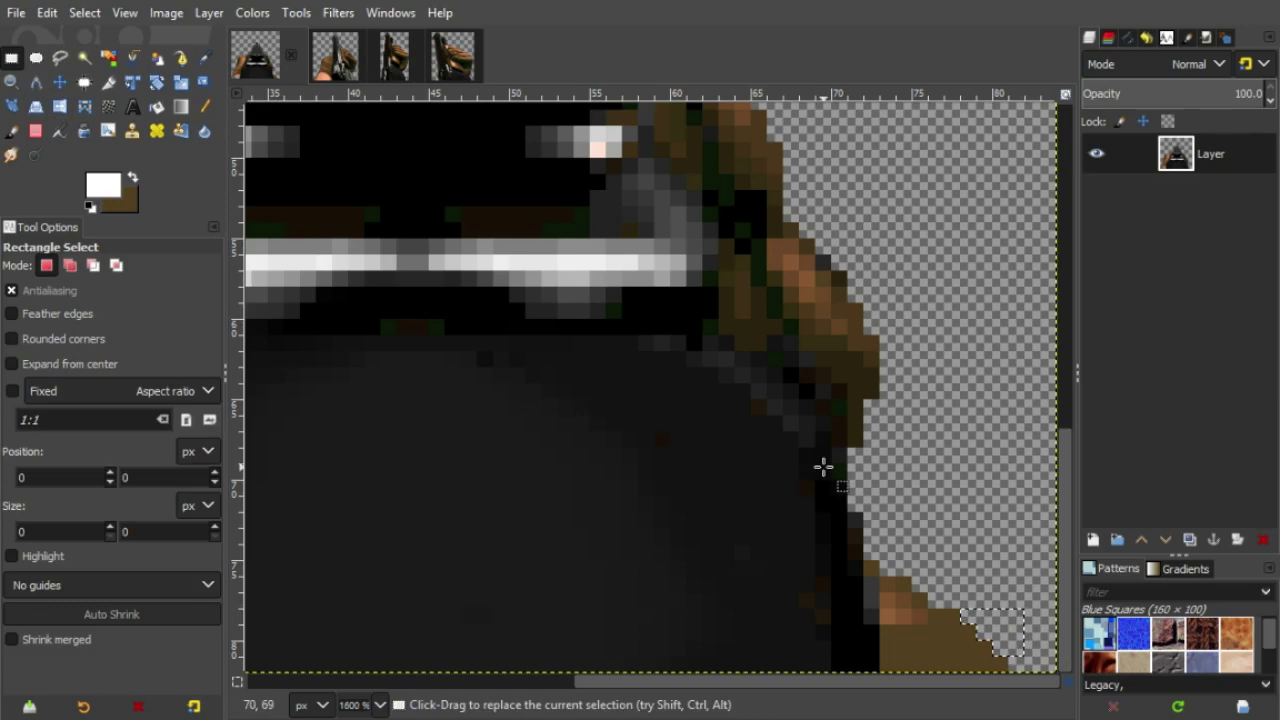
pyautogui.click(838, 458)
pyautogui.click(940, 331)
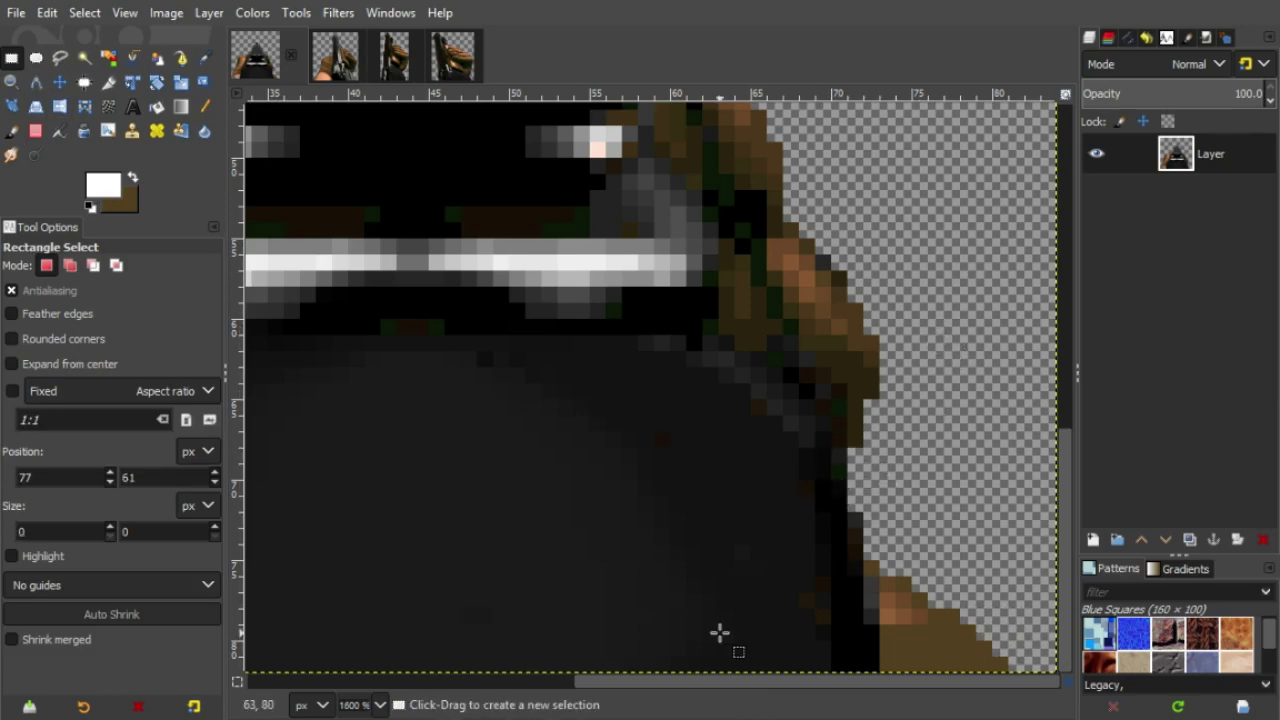
# - Sample a reddish brown from the right arm and pencil it as shading into the arm's new lower extension
pyautogui.click(378, 706)
pyautogui.click(390, 506)
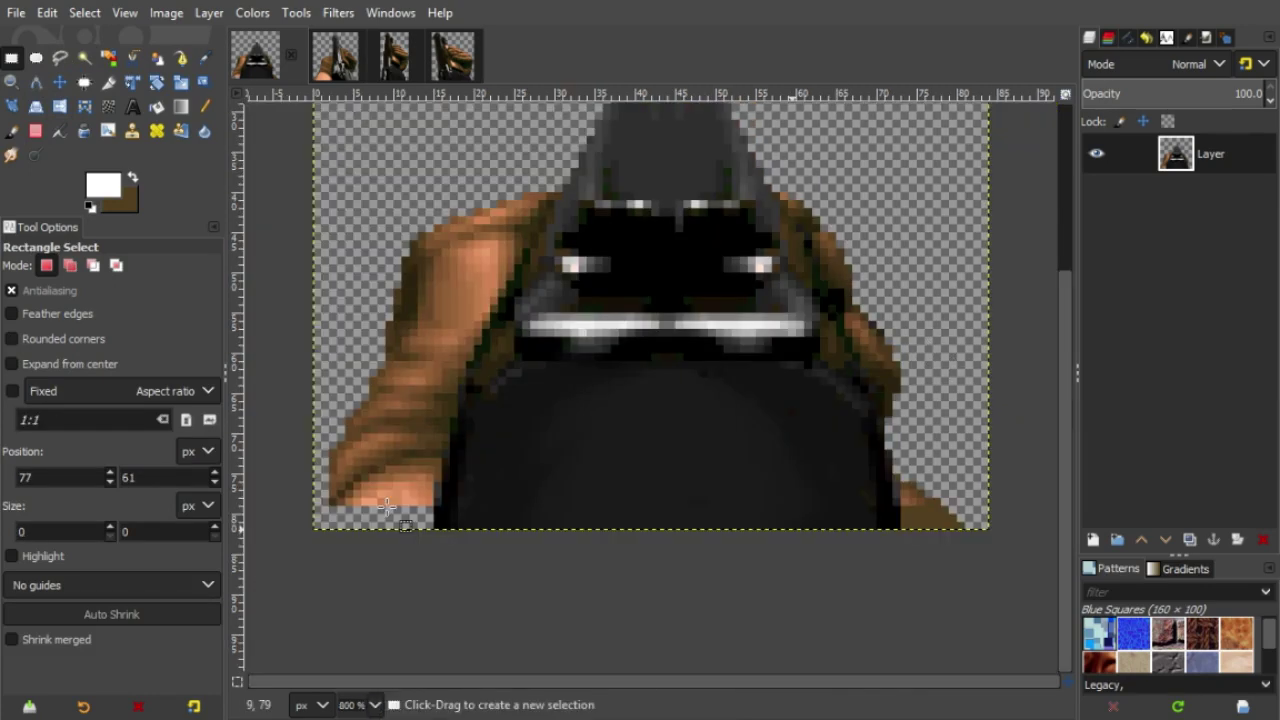
pyautogui.press('+')
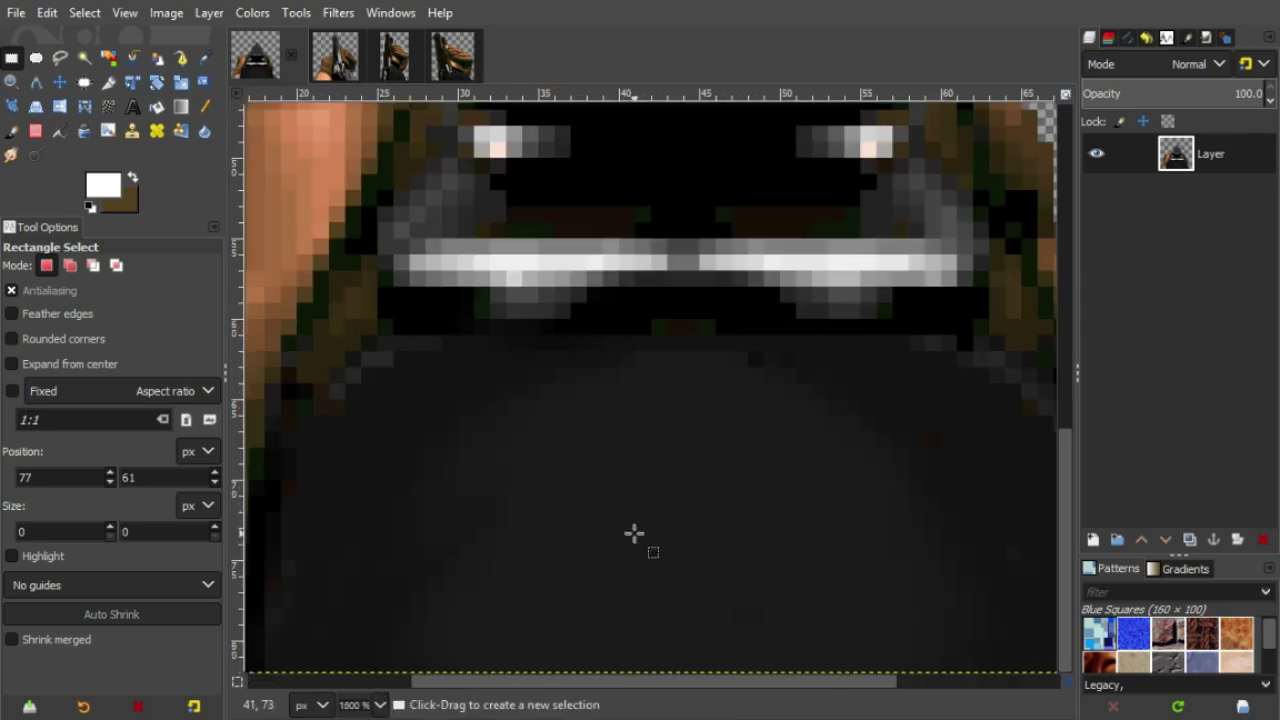
pyautogui.moveTo(863, 681); pyautogui.dragTo(1060, 660)
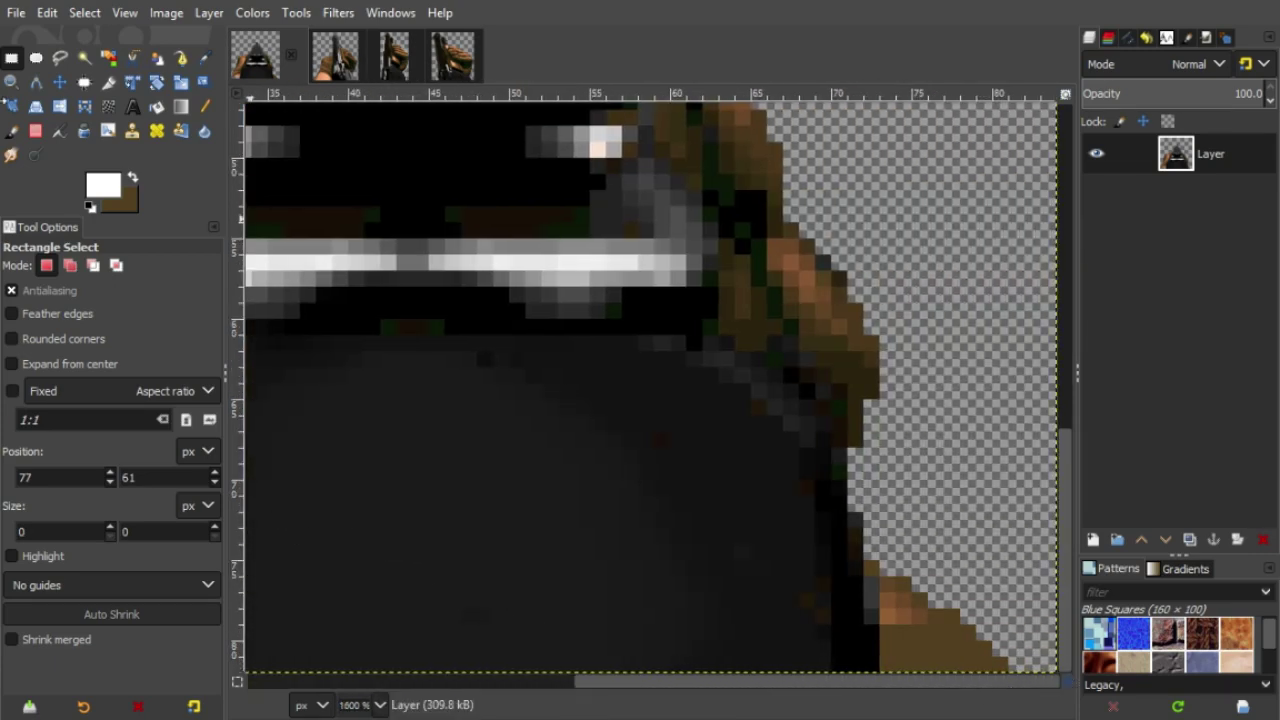
pyautogui.click(205, 57)
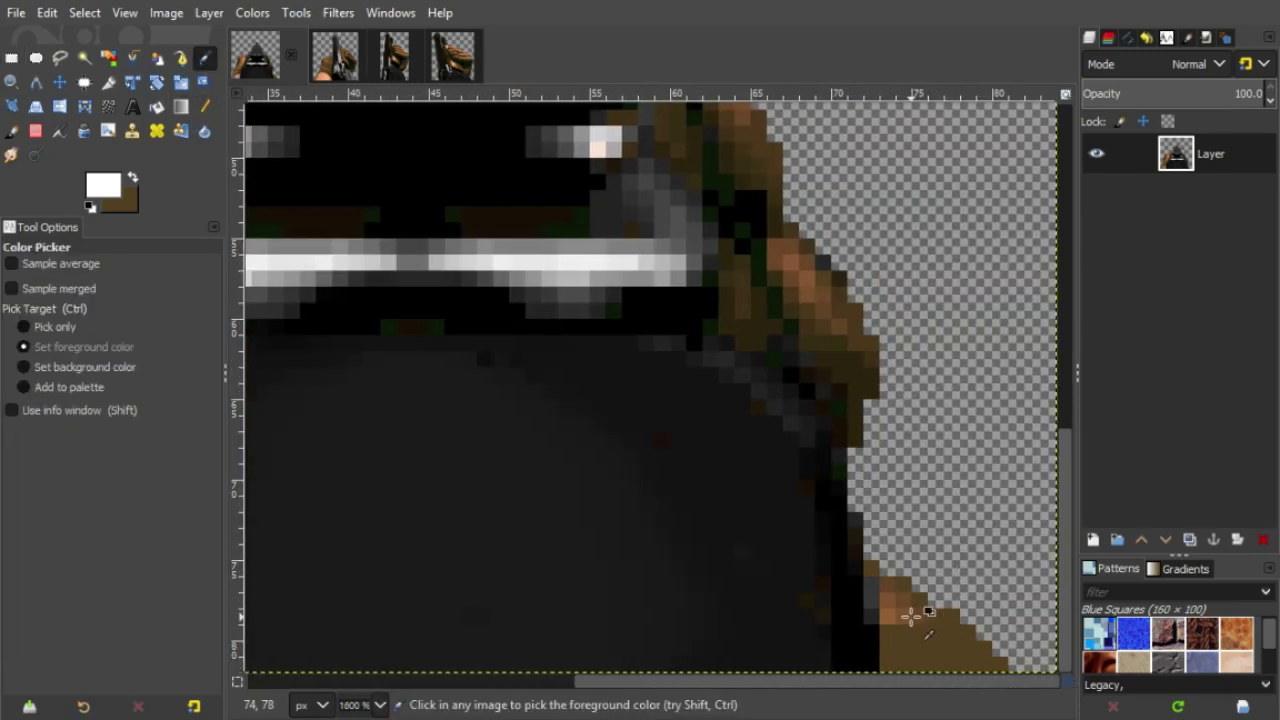
pyautogui.click(207, 109)
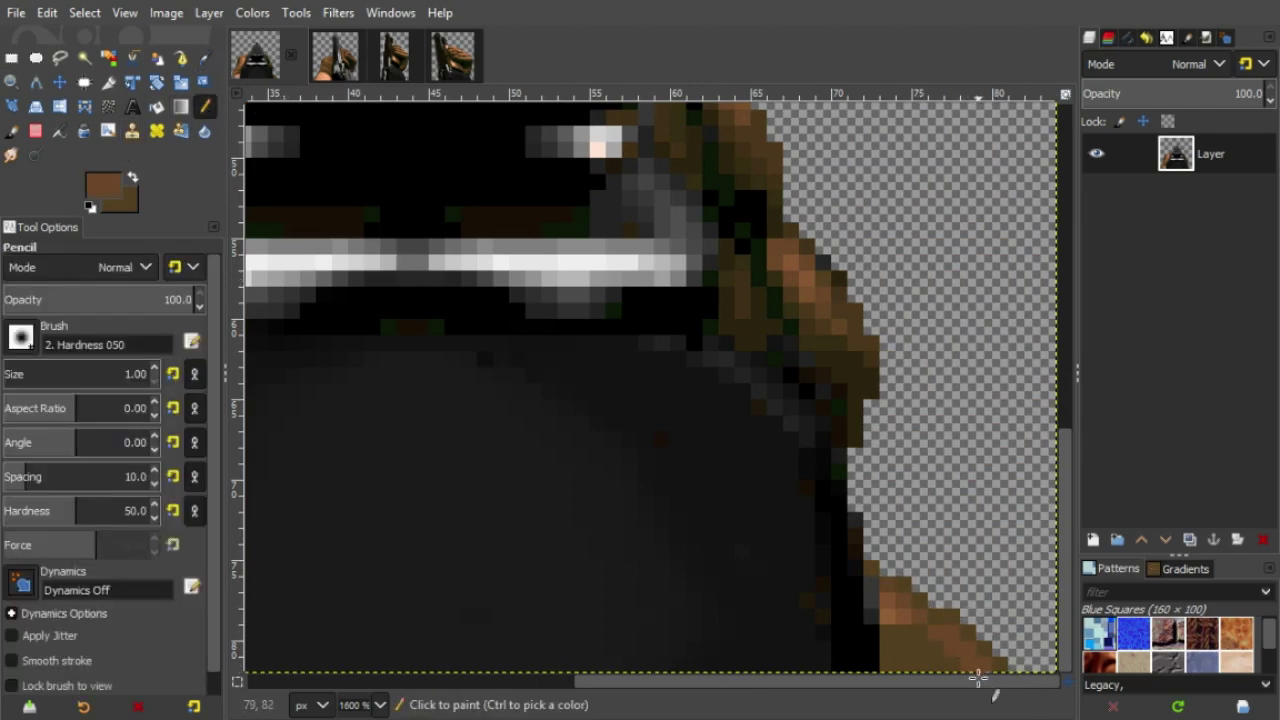
pyautogui.click(340, 13)
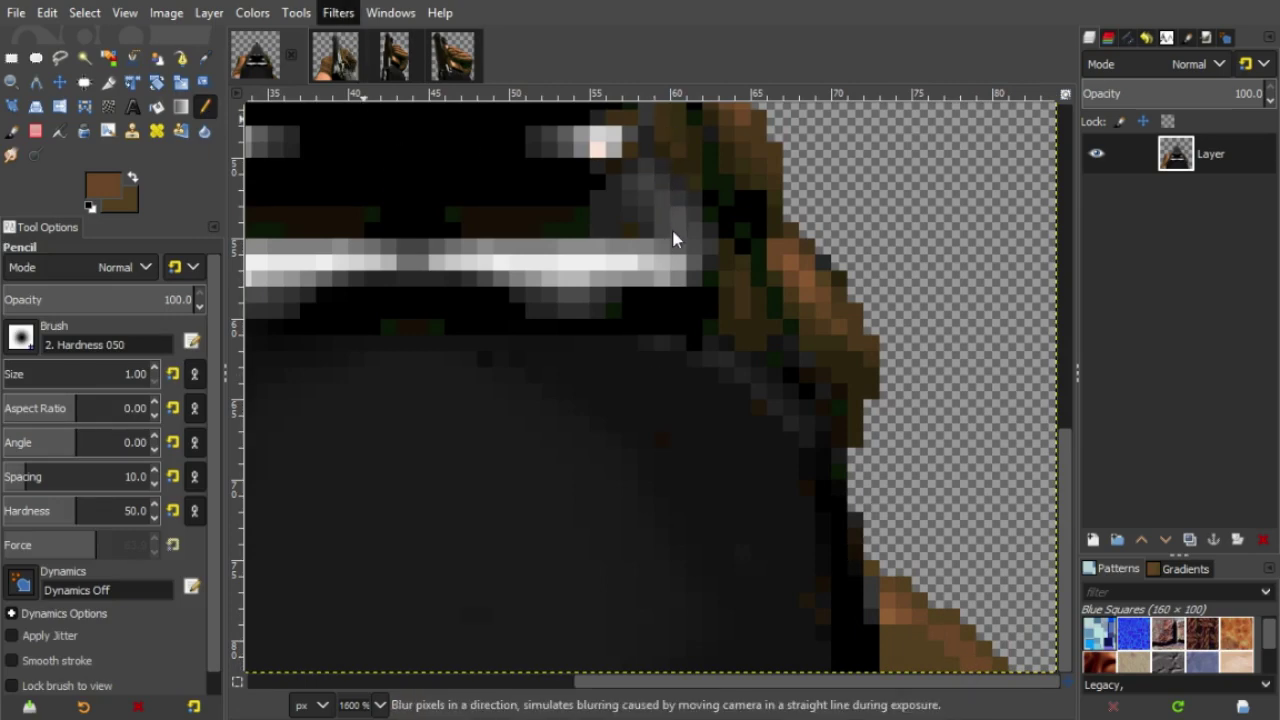
pyautogui.click(795, 9)
# - Pencil a lighter brown sampled from the right arm into its extension and edge the outer side in dark brown
pyautogui.moveTo(921, 646)
pyautogui.mouseDown()
pyautogui.moveTo(890, 640)
pyautogui.moveTo(919, 638)
pyautogui.mouseUp()
pyautogui.keyDown('ctrl'); pyautogui.click(908, 606); pyautogui.keyUp('ctrl')
pyautogui.press('ctrl')
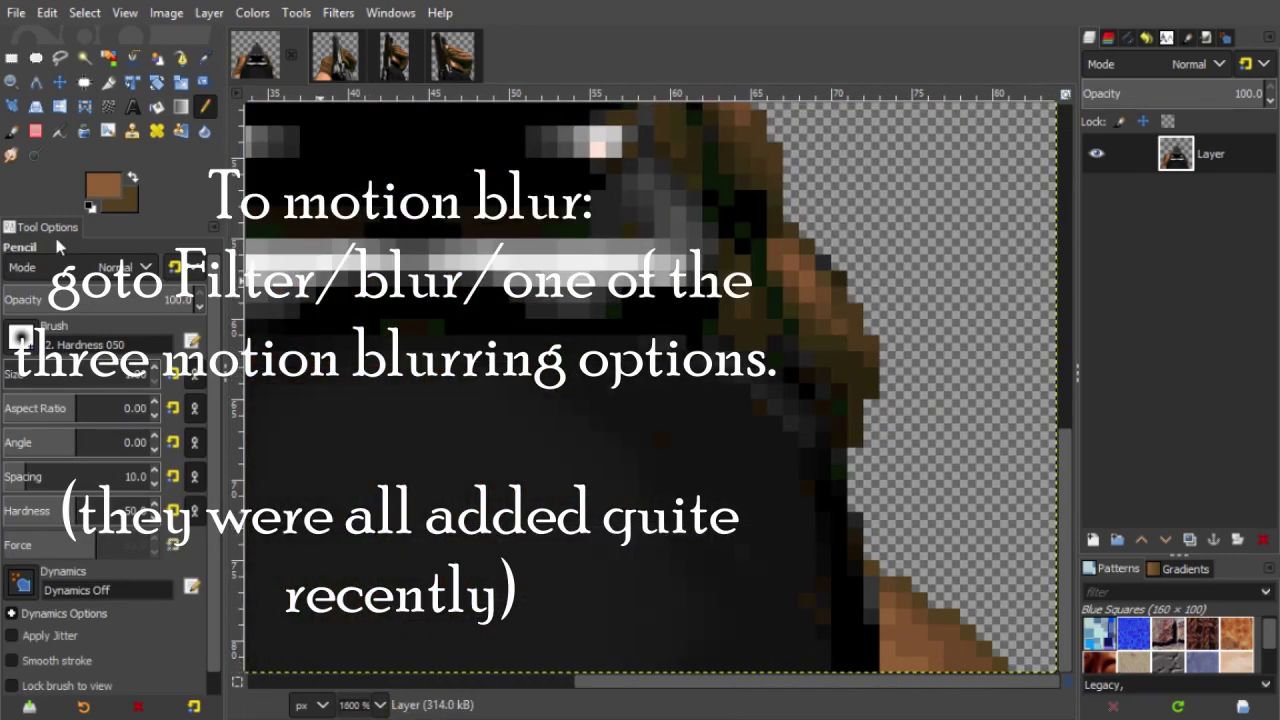
pyautogui.click(133, 177)
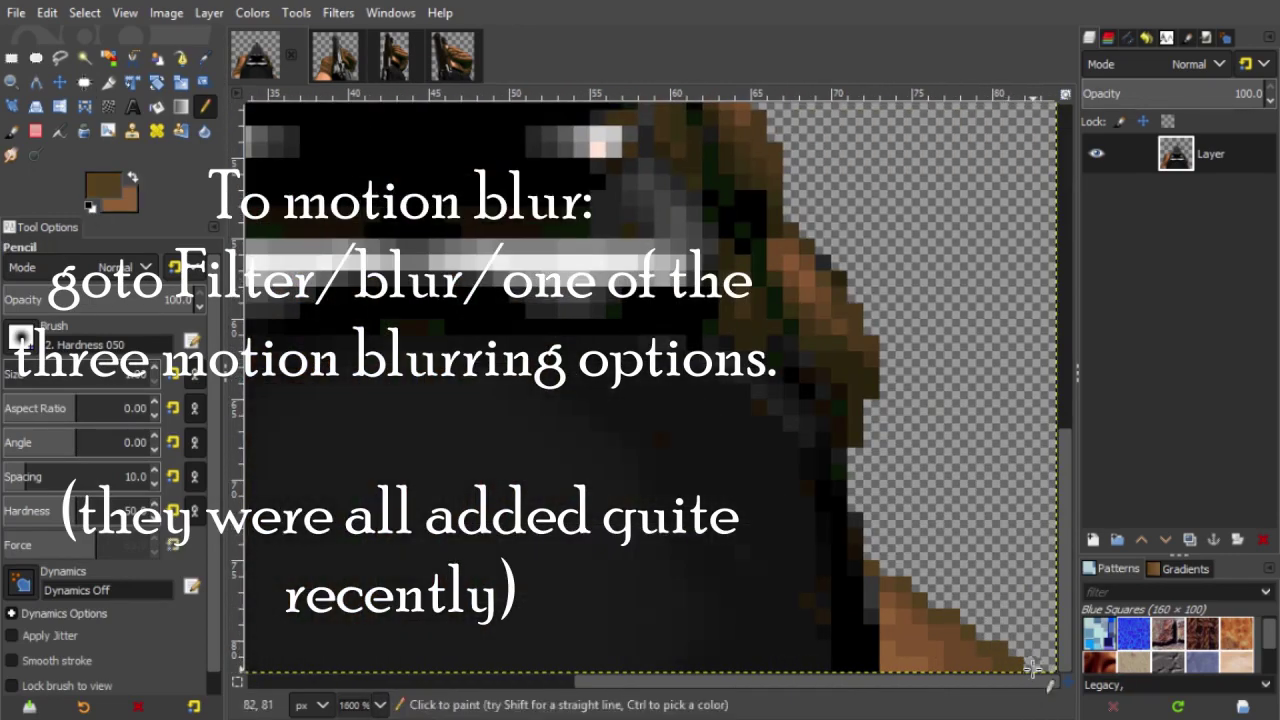
pyautogui.press('d')
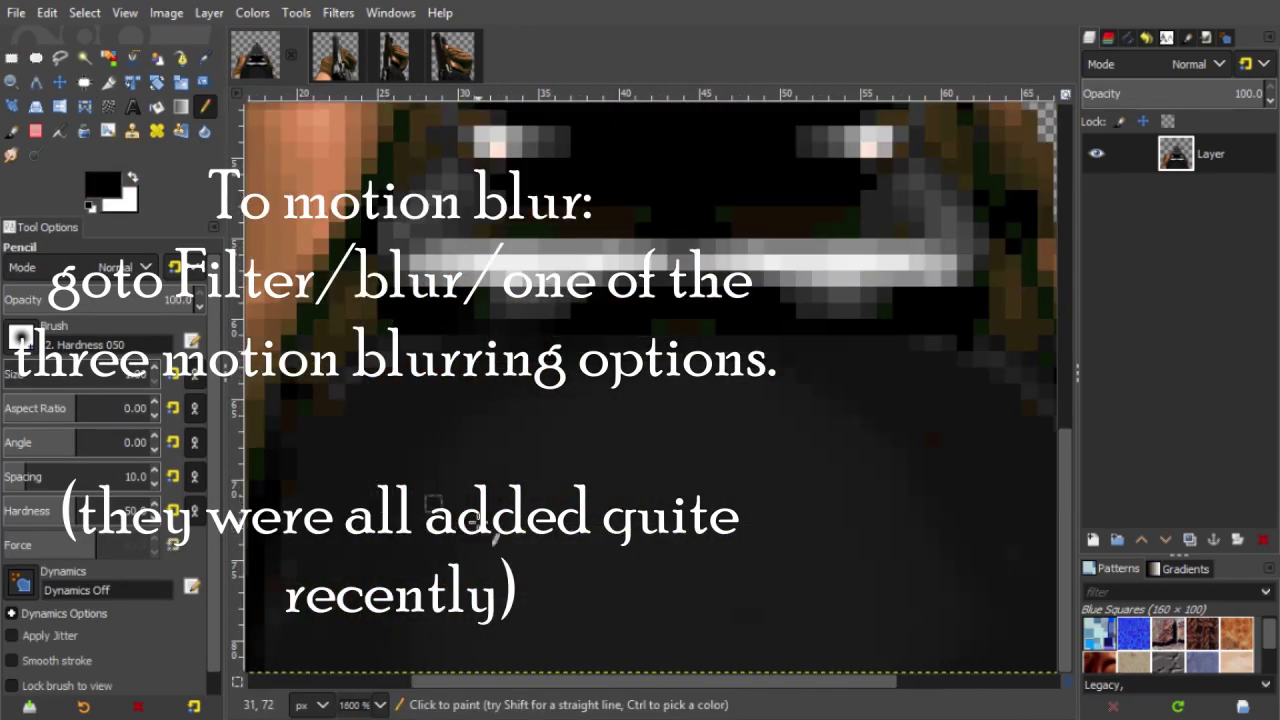
# - Extend the left arm to the canvas's bottom edge with the Pencil, using a dark brown edge and lighter brown fill sampled from the arm
pyautogui.moveTo(640, 684); pyautogui.dragTo(360, 669)
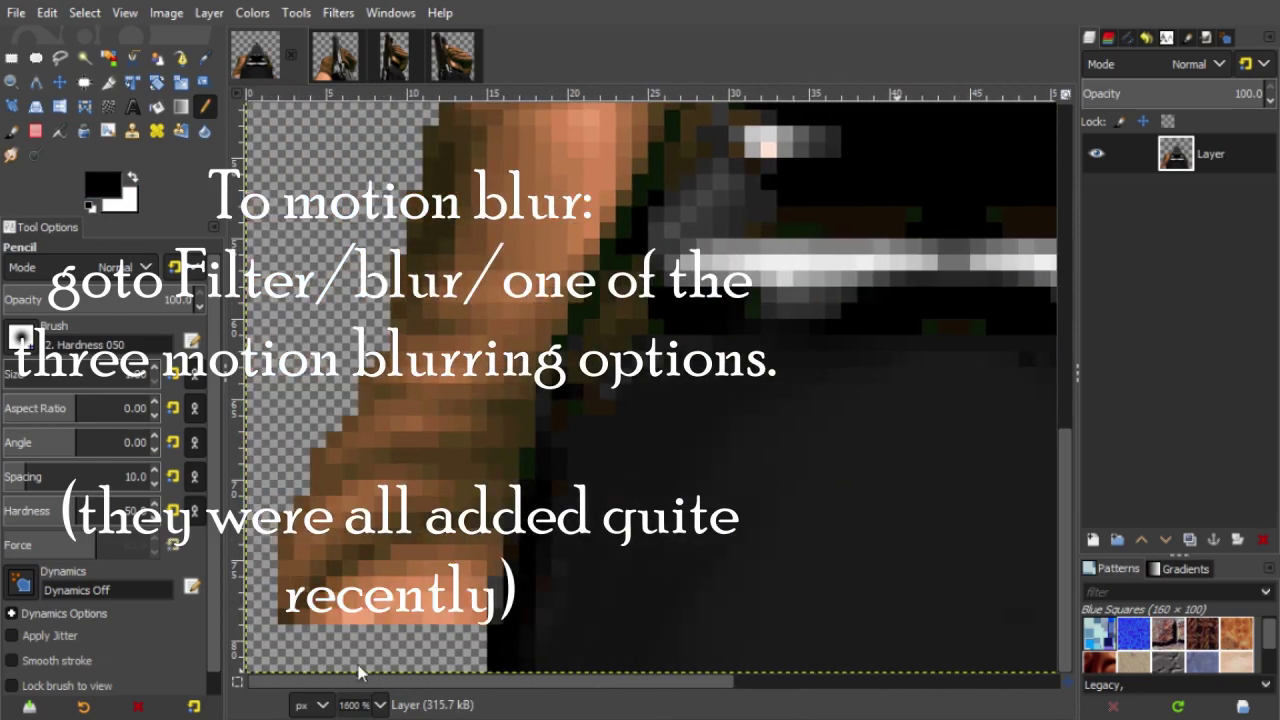
pyautogui.click(204, 57)
pyautogui.click(290, 605)
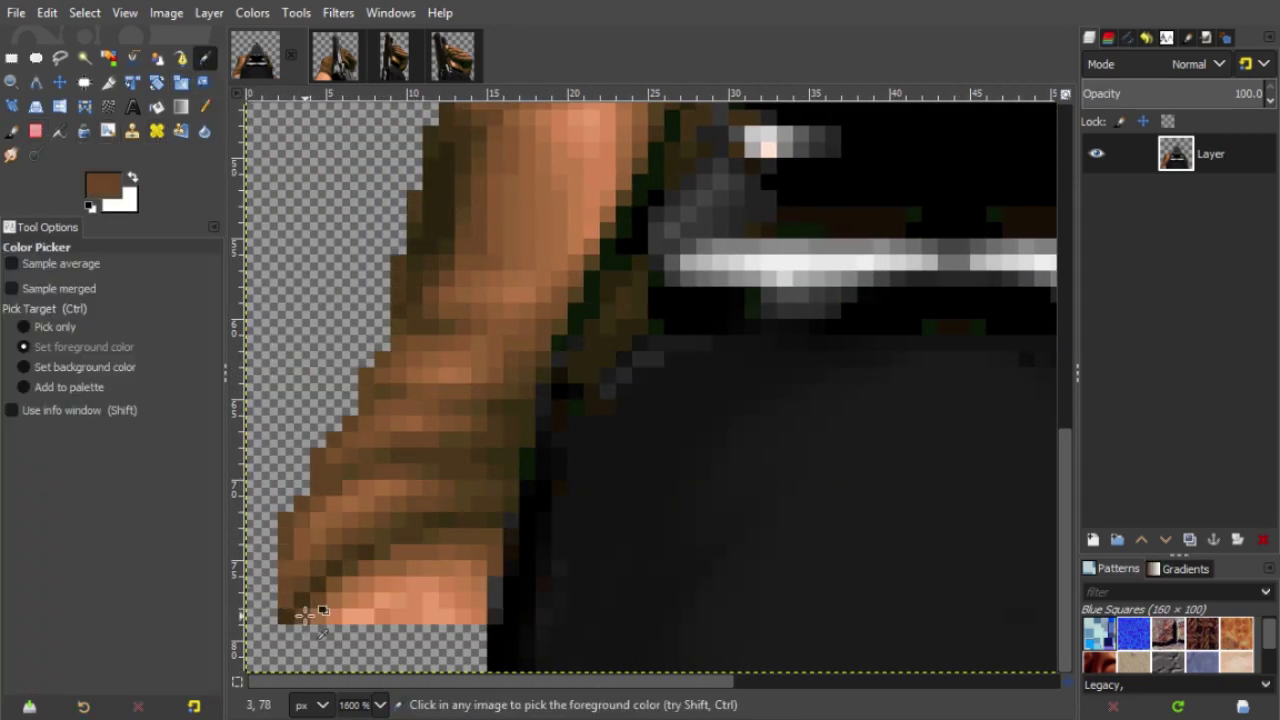
pyautogui.click(204, 106)
pyautogui.moveTo(298, 637)
pyautogui.mouseDown()
pyautogui.moveTo(275, 677)
pyautogui.moveTo(295, 657)
pyautogui.moveTo(457, 659)
pyautogui.moveTo(449, 636)
pyautogui.moveTo(354, 656)
pyautogui.moveTo(373, 648)
pyautogui.moveTo(285, 636)
pyautogui.moveTo(306, 660)
pyautogui.moveTo(448, 662)
pyautogui.moveTo(477, 640)
pyautogui.moveTo(372, 646)
pyautogui.moveTo(332, 634)
pyautogui.moveTo(414, 632)
pyautogui.moveTo(450, 650)
pyautogui.mouseUp()
pyautogui.press('o')
pyautogui.click(327, 613)
pyautogui.press('n')
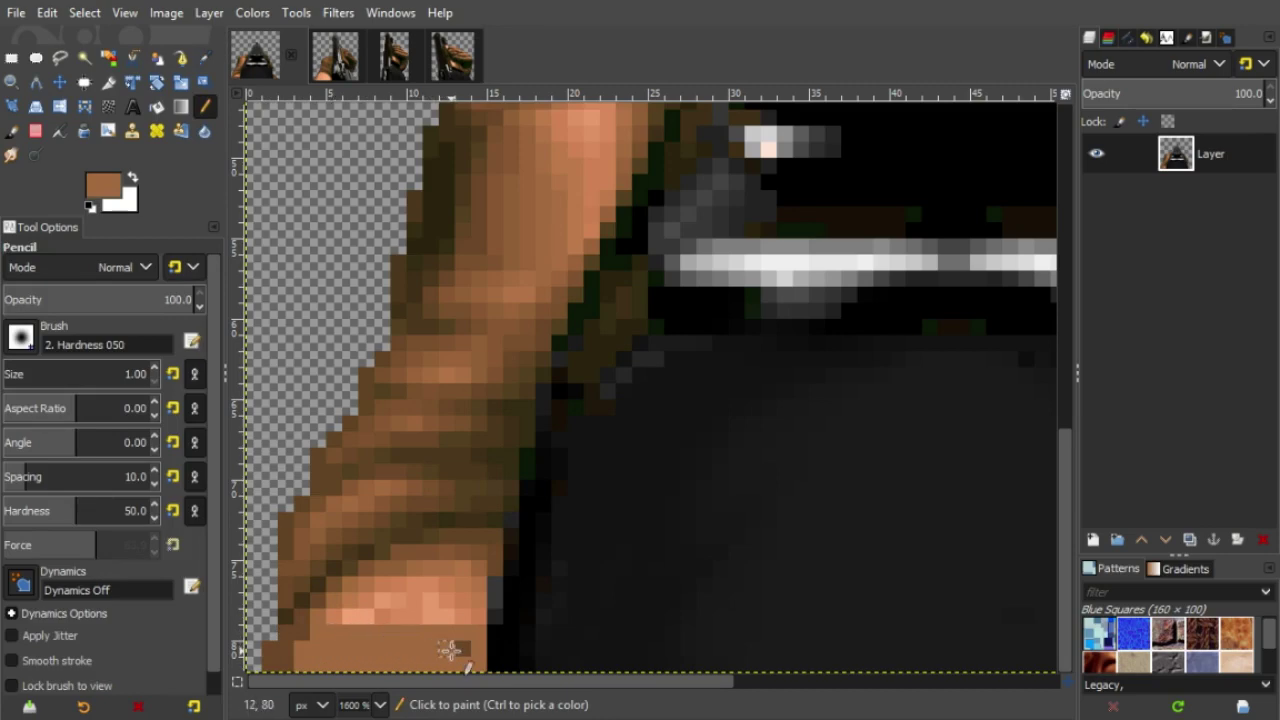
# - Sample the orange skin tone from the left arm and pencil it over the inner area of the arm's new lower extension
pyautogui.press('o')
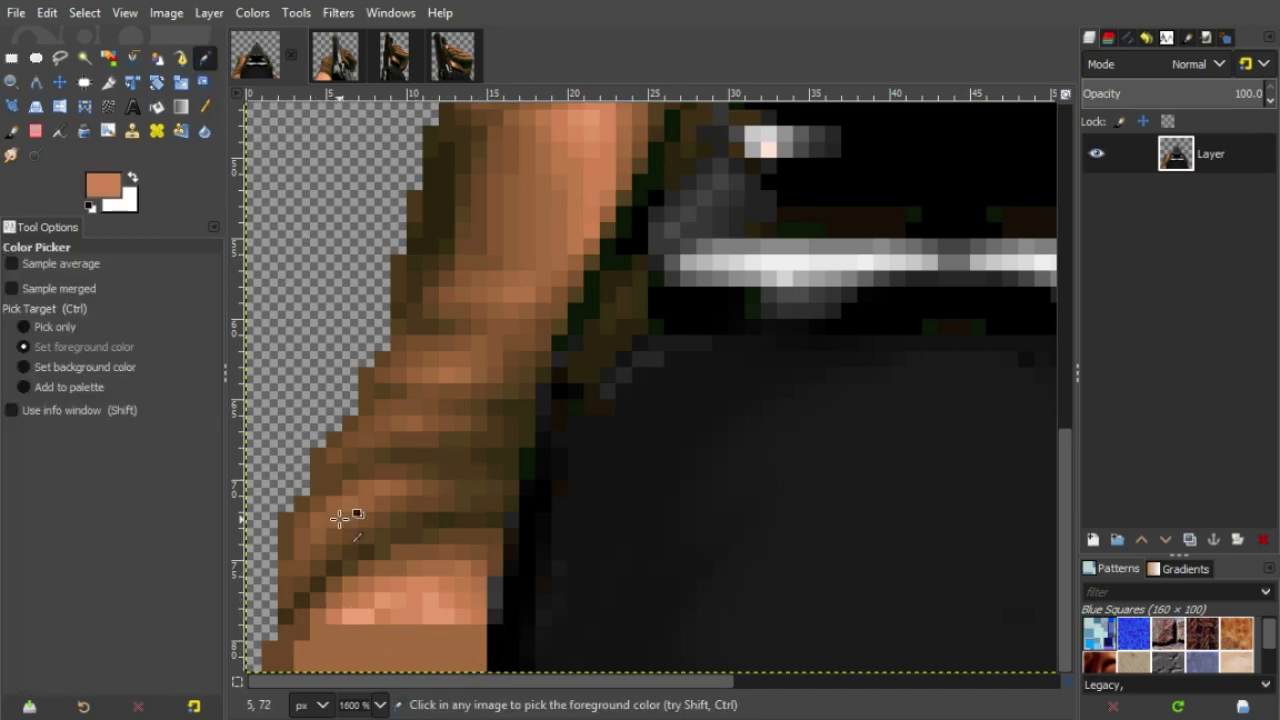
pyautogui.click(207, 108)
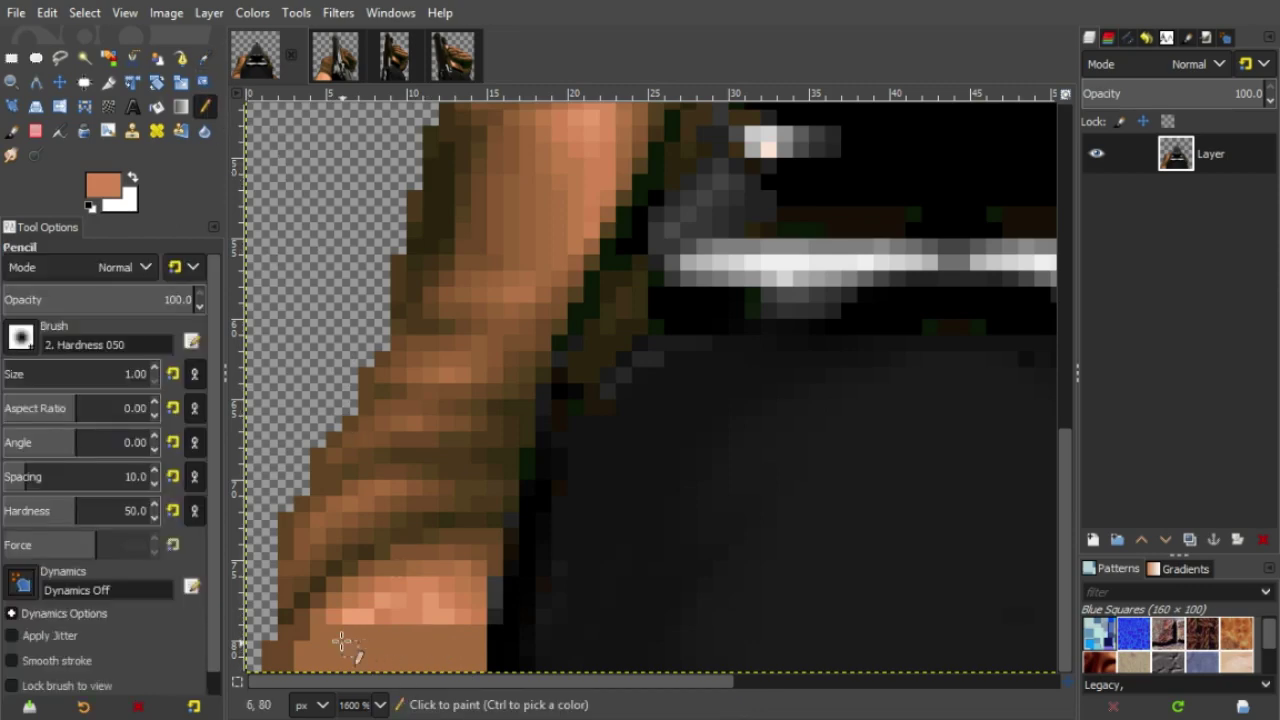
pyautogui.moveTo(334, 631)
pyautogui.mouseDown()
pyautogui.moveTo(434, 645)
pyautogui.moveTo(398, 636)
pyautogui.moveTo(467, 633)
pyautogui.mouseUp()
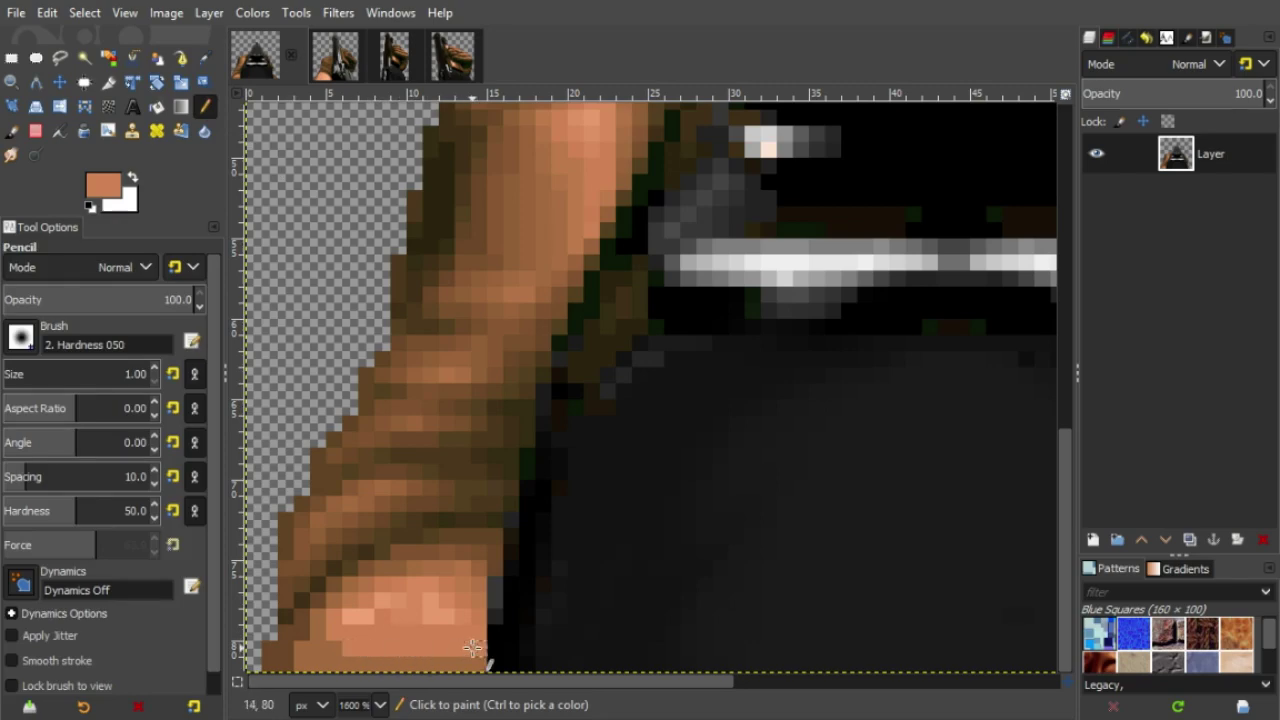
pyautogui.moveTo(366, 664); pyautogui.dragTo(334, 648)
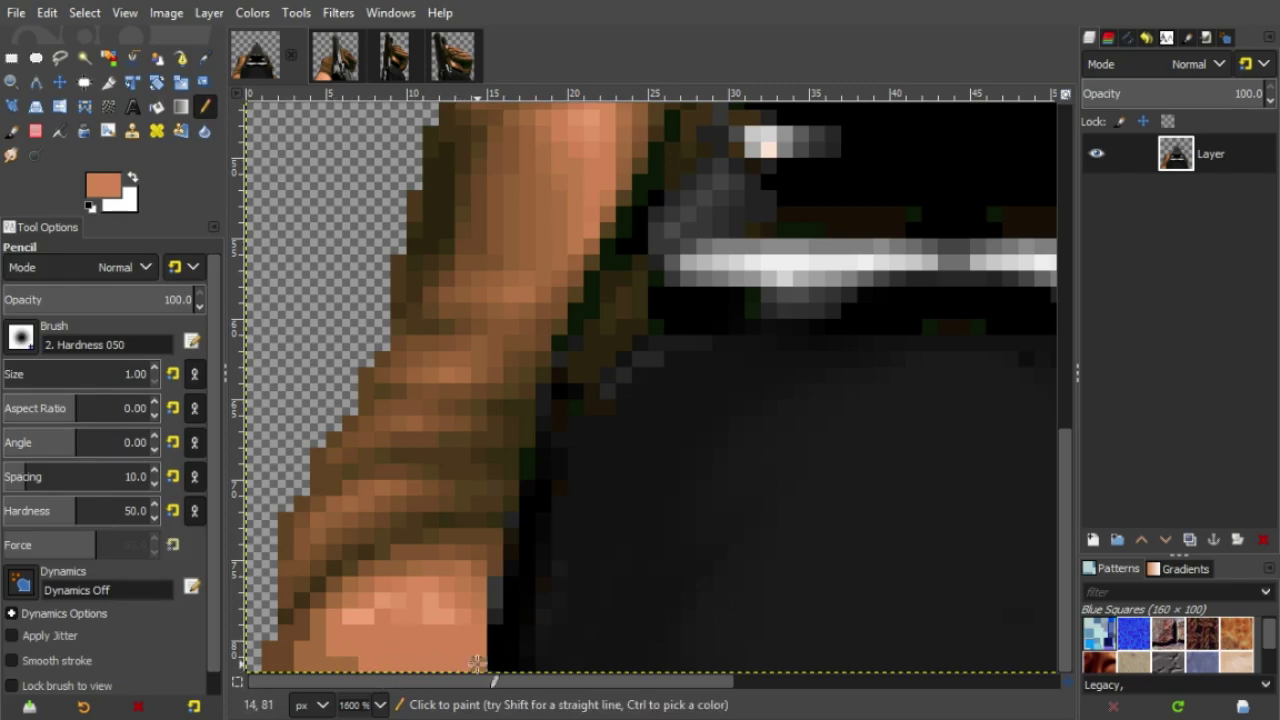
pyautogui.click(350, 664)
# - Pencil a sampled light pink highlight into the left arm's lower end, reducing the opacity to 61.6 and 39.5 for softer strokes
pyautogui.click(205, 58)
pyautogui.click(358, 616)
pyautogui.click(205, 107)
pyautogui.moveTo(398, 616)
pyautogui.mouseDown()
pyautogui.moveTo(279, 626)
pyautogui.moveTo(430, 648)
pyautogui.mouseUp()
pyautogui.click(120, 300)
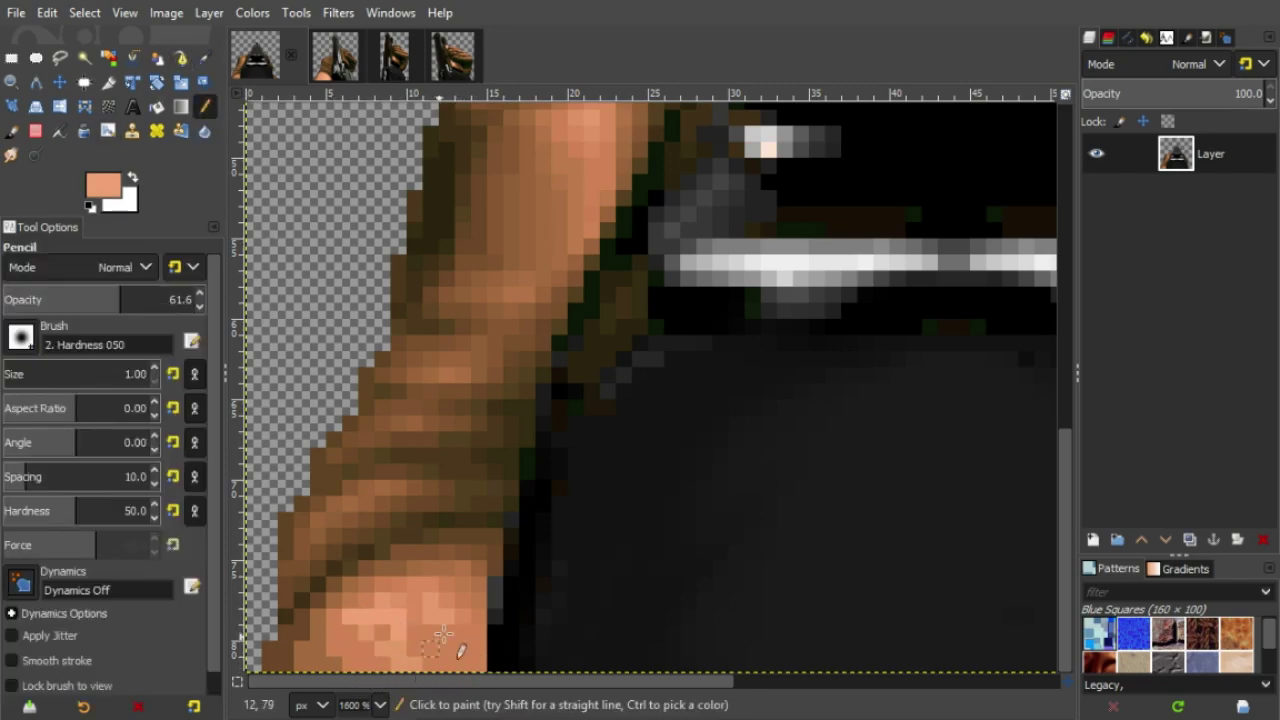
pyautogui.click(78, 300)
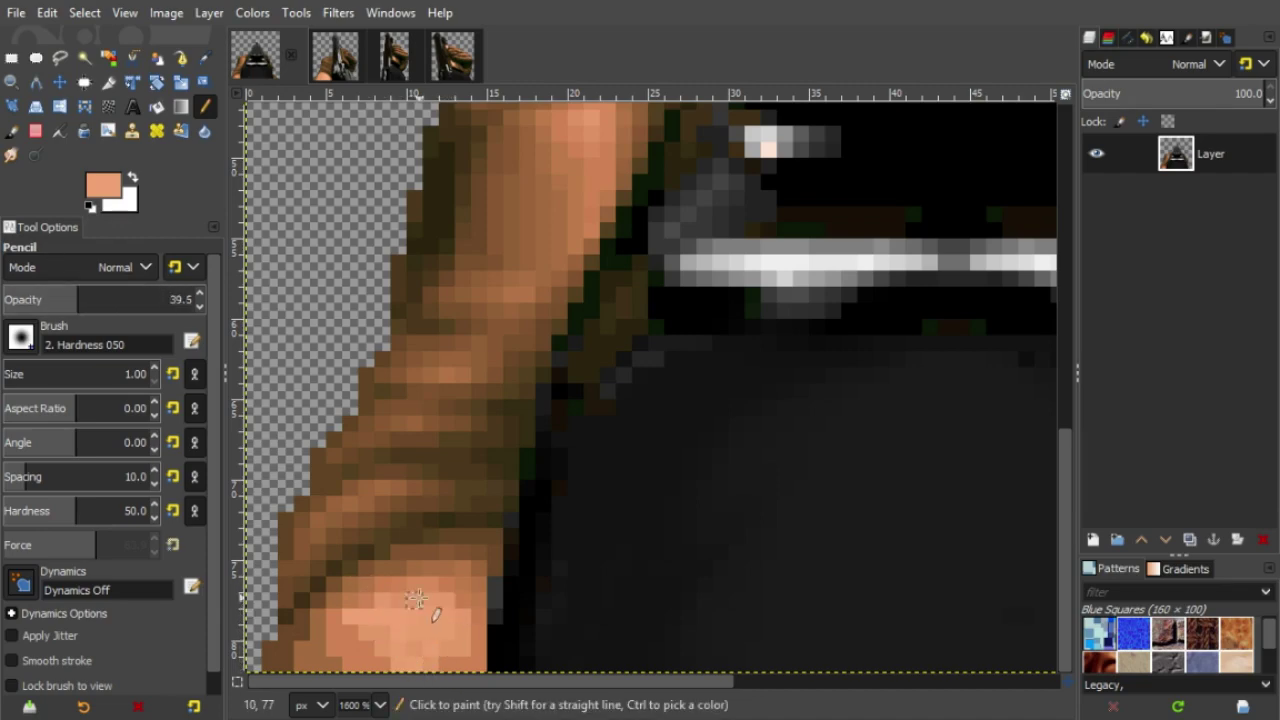
# - Smudge the new lower ends of both arms with the 2. Hardness 050 brush at size 4
pyautogui.press('s')
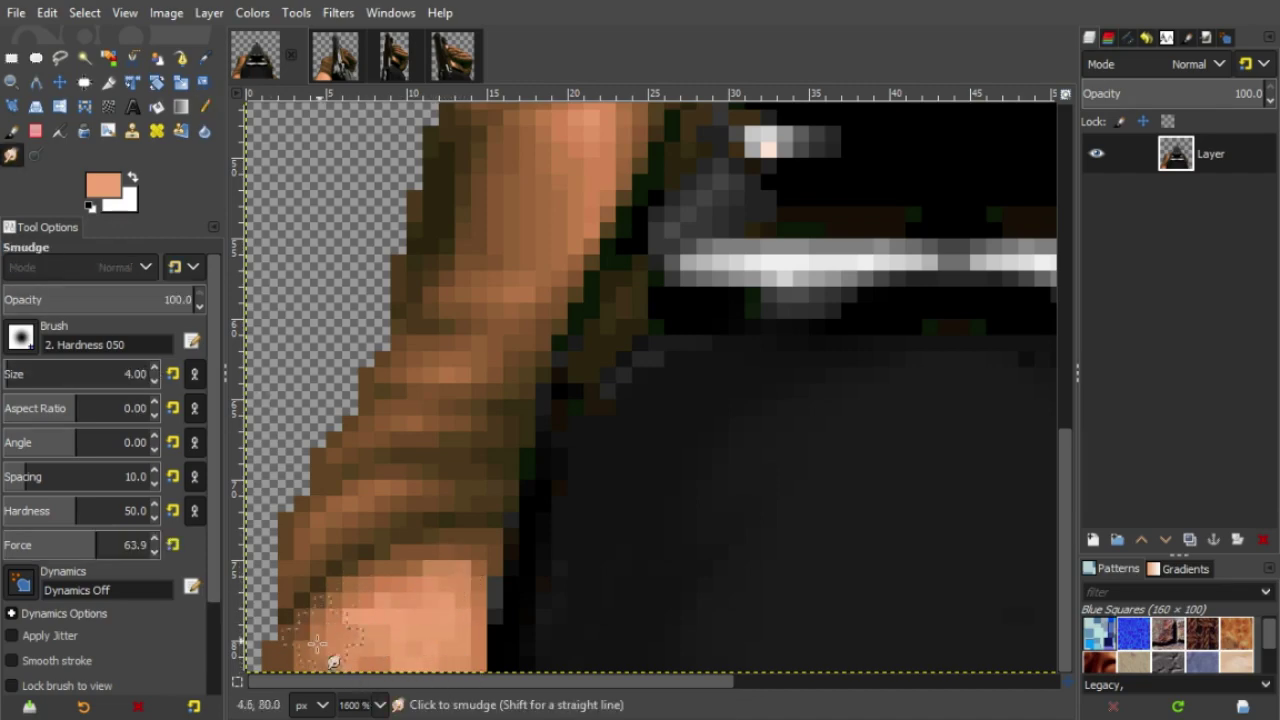
pyautogui.moveTo(397, 598); pyautogui.dragTo(447, 566)
pyautogui.moveTo(450, 682); pyautogui.dragTo(600, 688)
pyautogui.scroll(-2, 440, 583)
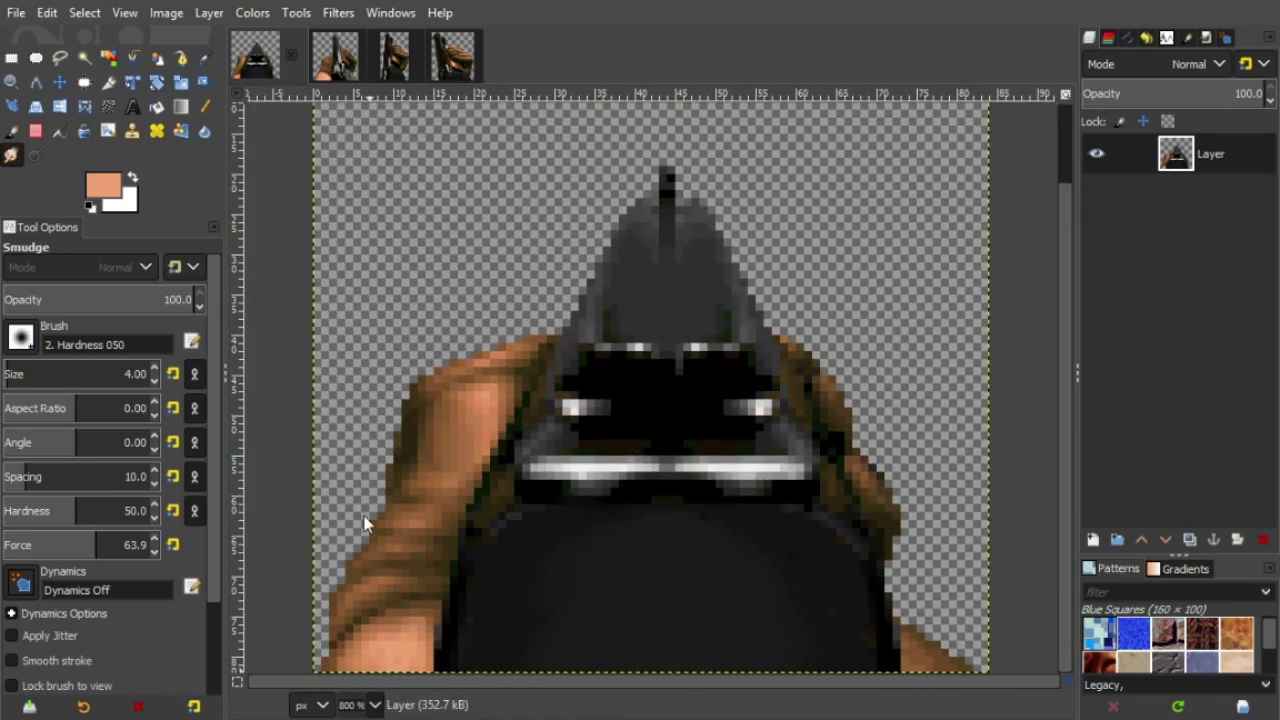
# - Smudge the gray edge pixels at the gun body's upper right and upper left curves with a size 8 brush
pyautogui.scroll(2, 809, 549)
pyautogui.scroll(4, 127, 374)
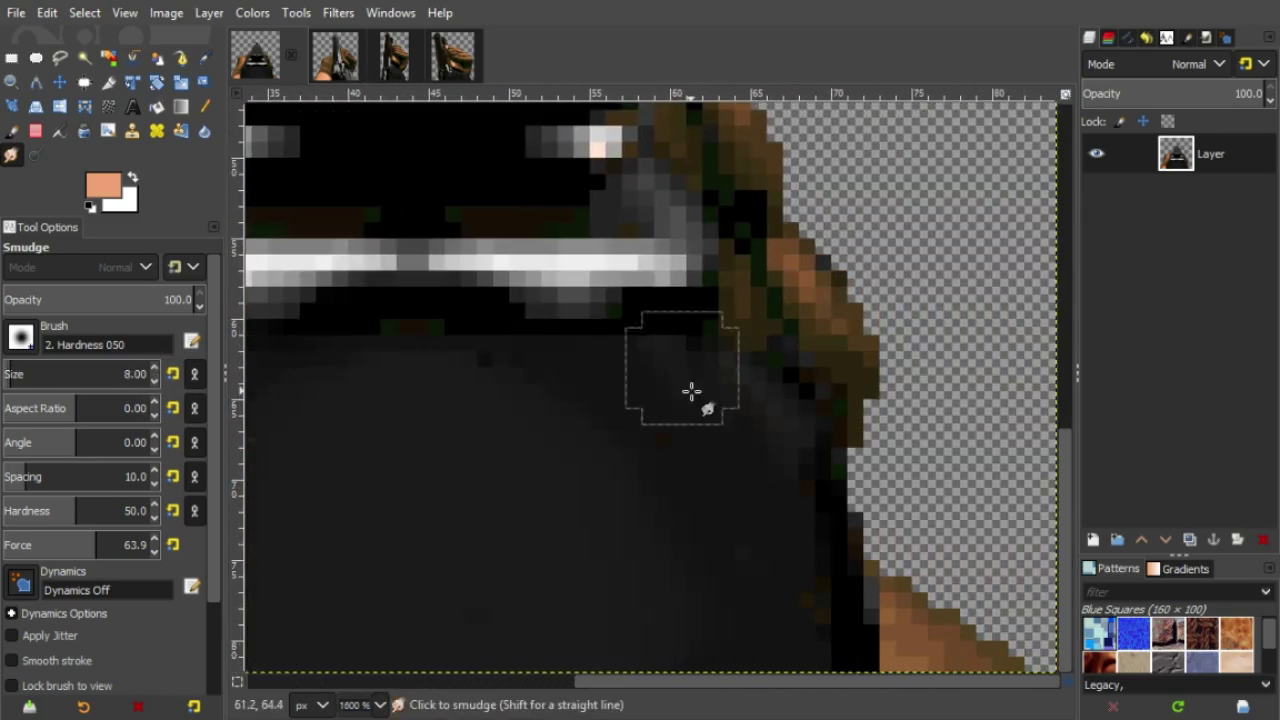
pyautogui.moveTo(691, 391); pyautogui.dragTo(709, 345)
pyautogui.moveTo(746, 682); pyautogui.dragTo(485, 682)
pyautogui.moveTo(517, 386); pyautogui.dragTo(623, 368)
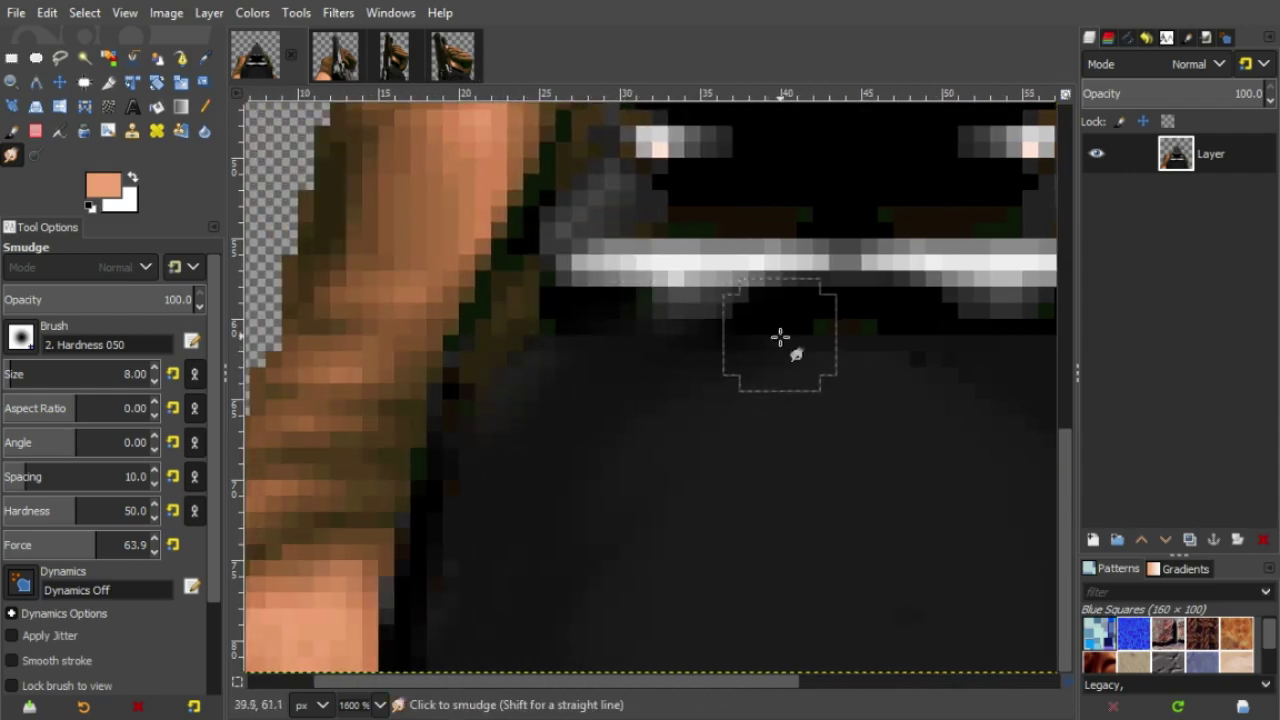
# - Smudge the underside of the white highlight band across the gun into the black body with the size 8 brush
pyautogui.hscroll(5, 760, 370)
pyautogui.scroll(2, 699, 370)
pyautogui.moveTo(716, 682); pyautogui.dragTo(657, 678)
pyautogui.scroll(4, 503, 420)
pyautogui.scroll(-6, 781, 306)
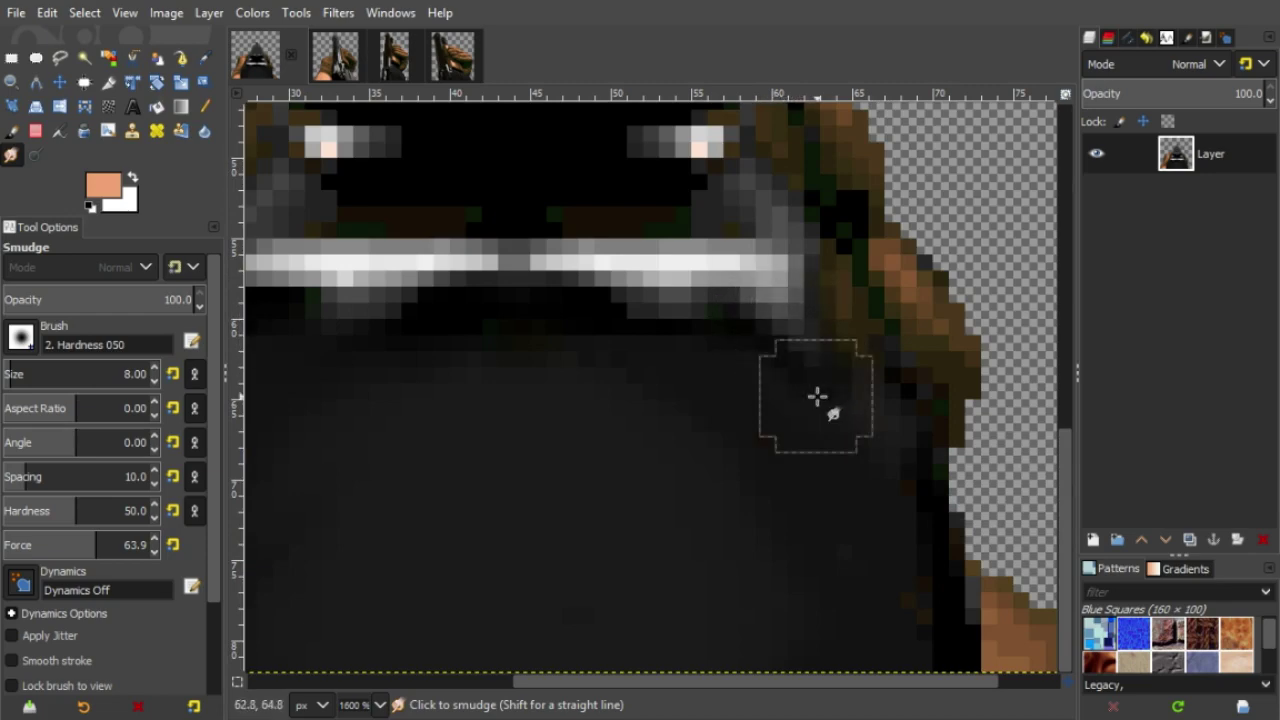
pyautogui.hscroll(-4, 569, 517)
pyautogui.hscroll(2, 730, 620)
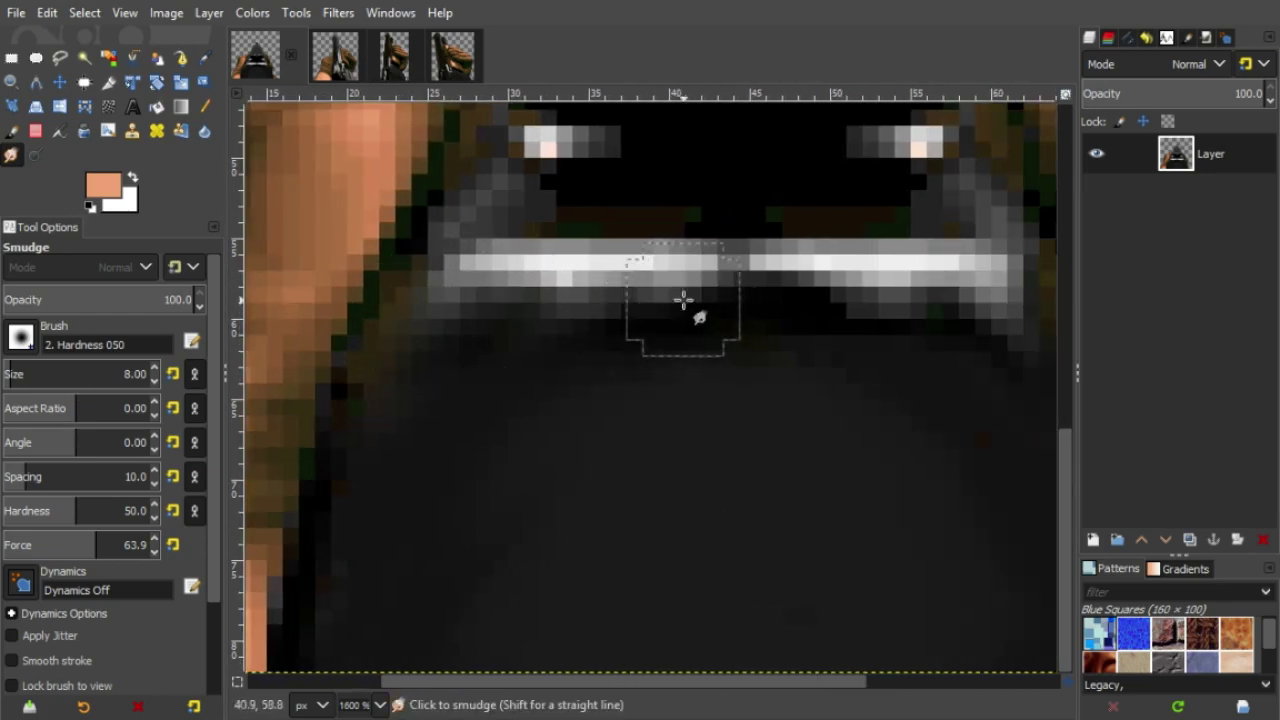
pyautogui.moveTo(470, 349)
pyautogui.mouseDown()
pyautogui.moveTo(680, 306)
pyautogui.moveTo(634, 286)
pyautogui.moveTo(846, 309)
pyautogui.moveTo(875, 300)
pyautogui.mouseUp()
pyautogui.hscroll(2, 818, 640)
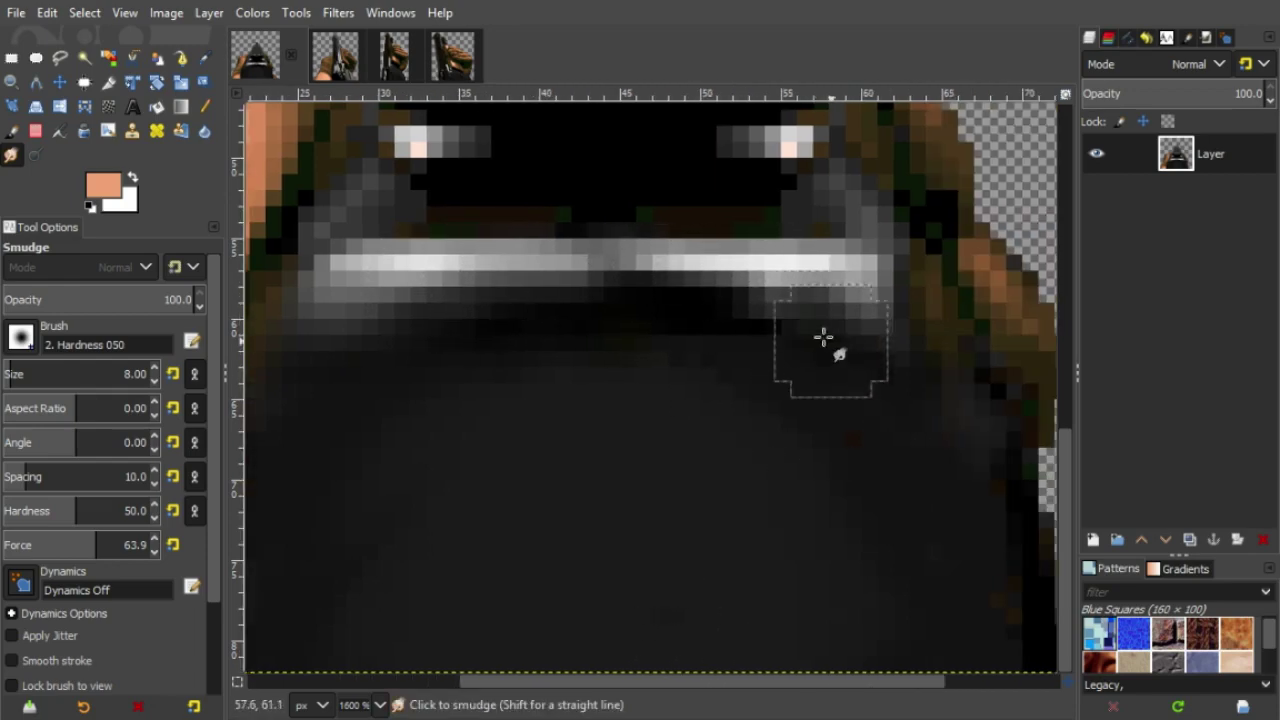
# - Darken the highlight band, mainly its middle, with the black Paintbrush at 36.3 opacity and size 8
pyautogui.scroll(2, 680, 277)
pyautogui.press('p')
pyautogui.press('d')
pyautogui.click(71, 297)
pyautogui.hotkey('ctrl', 'z')
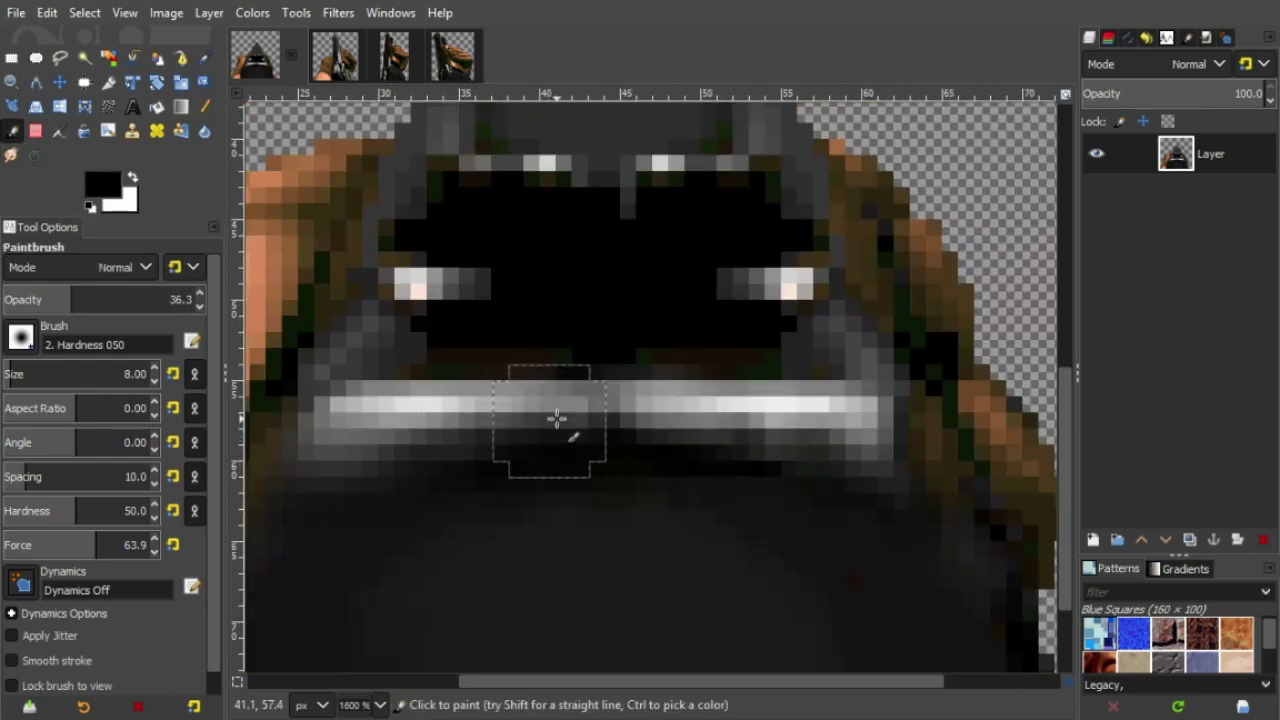
pyautogui.moveTo(557, 420)
pyautogui.mouseDown()
pyautogui.moveTo(707, 418)
pyautogui.moveTo(453, 398)
pyautogui.moveTo(687, 397)
pyautogui.moveTo(423, 438)
pyautogui.moveTo(752, 425)
pyautogui.moveTo(663, 412)
pyautogui.moveTo(788, 418)
pyautogui.mouseUp()
# - Smudge the dark area beneath the highlight band's middle with the brush enlarged to size 12 and 14
pyautogui.press('s')
pyautogui.scroll(-2, 356, 704)
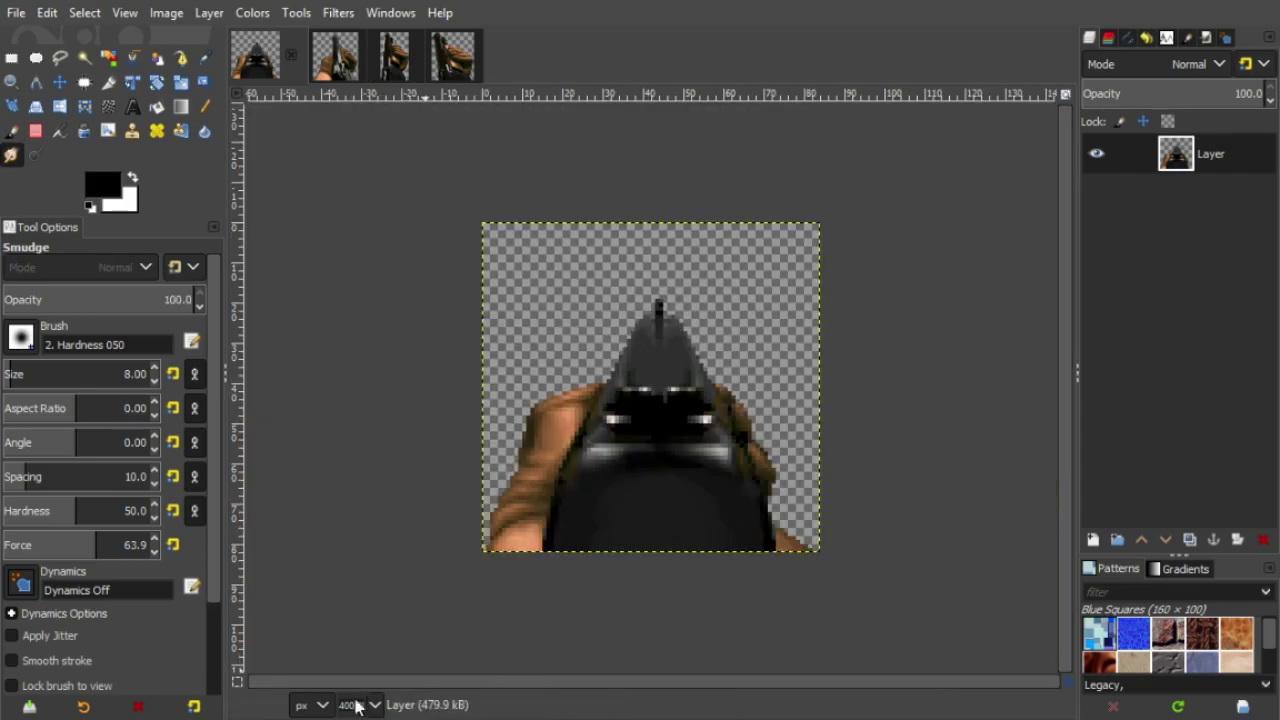
pyautogui.scroll(1, 367, 702)
pyautogui.scroll(1, 362, 703)
pyautogui.click(155, 370)
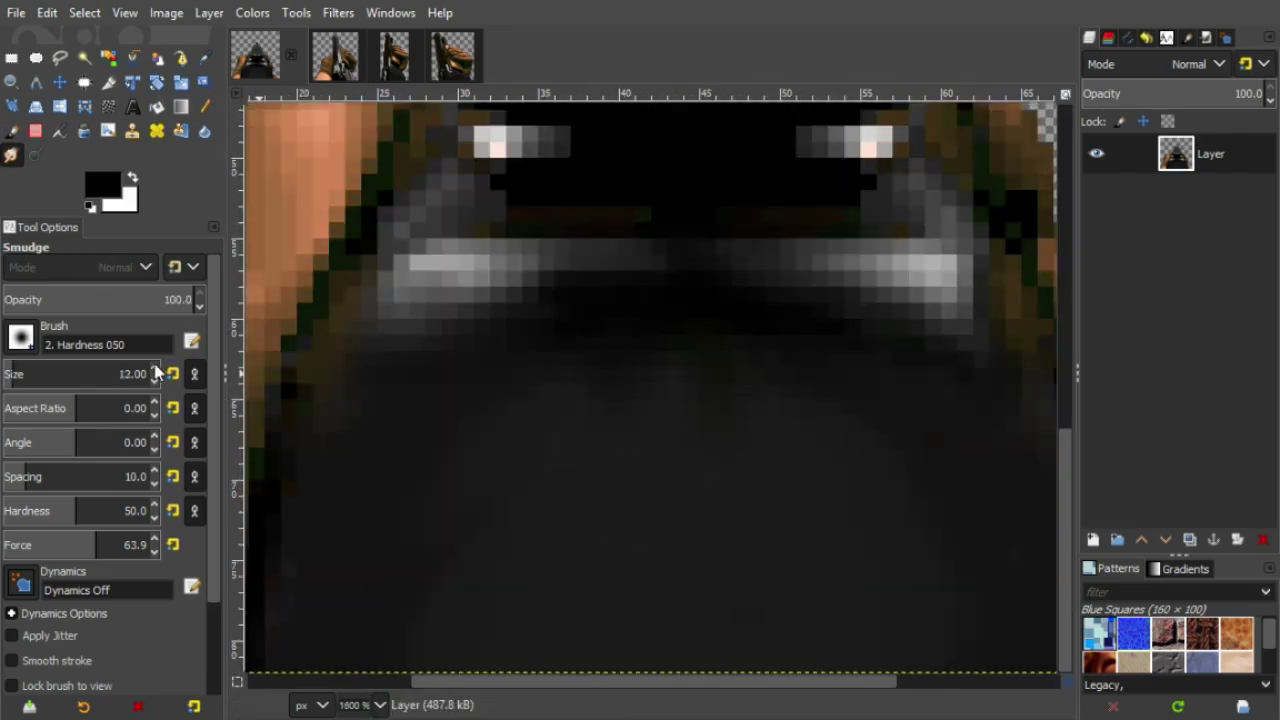
pyautogui.moveTo(634, 312)
pyautogui.mouseDown()
pyautogui.moveTo(663, 260)
pyautogui.moveTo(650, 414)
pyautogui.mouseUp()
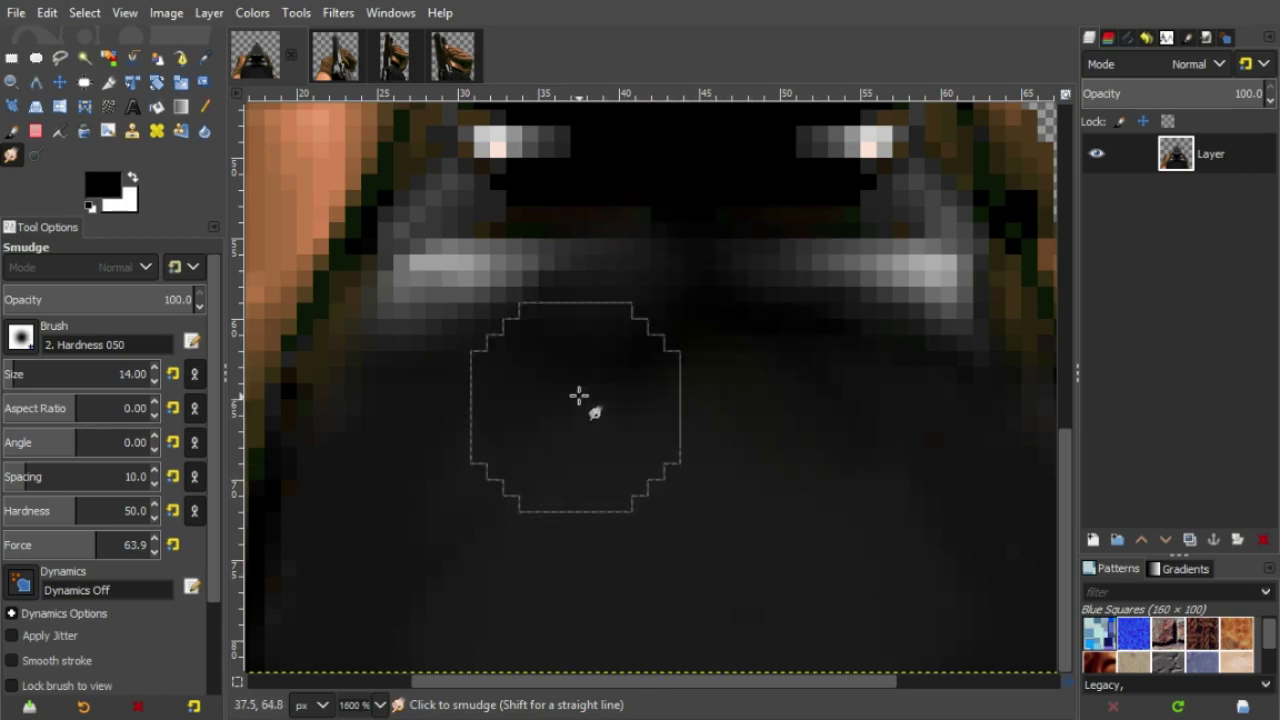
# - Dim the two bright spots beside the gun's black recess with the black Paintbrush at 36.3 opacity and size 6.78
pyautogui.scroll(3, 665, 272)
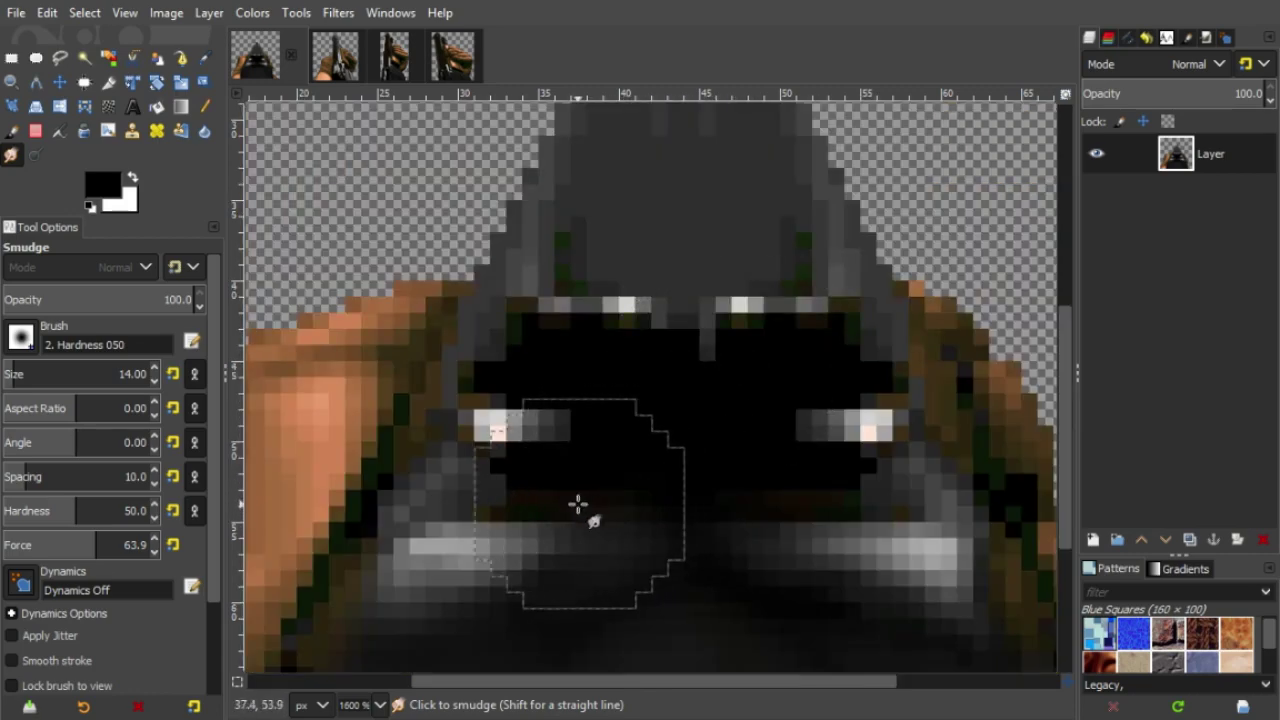
pyautogui.click(11, 131)
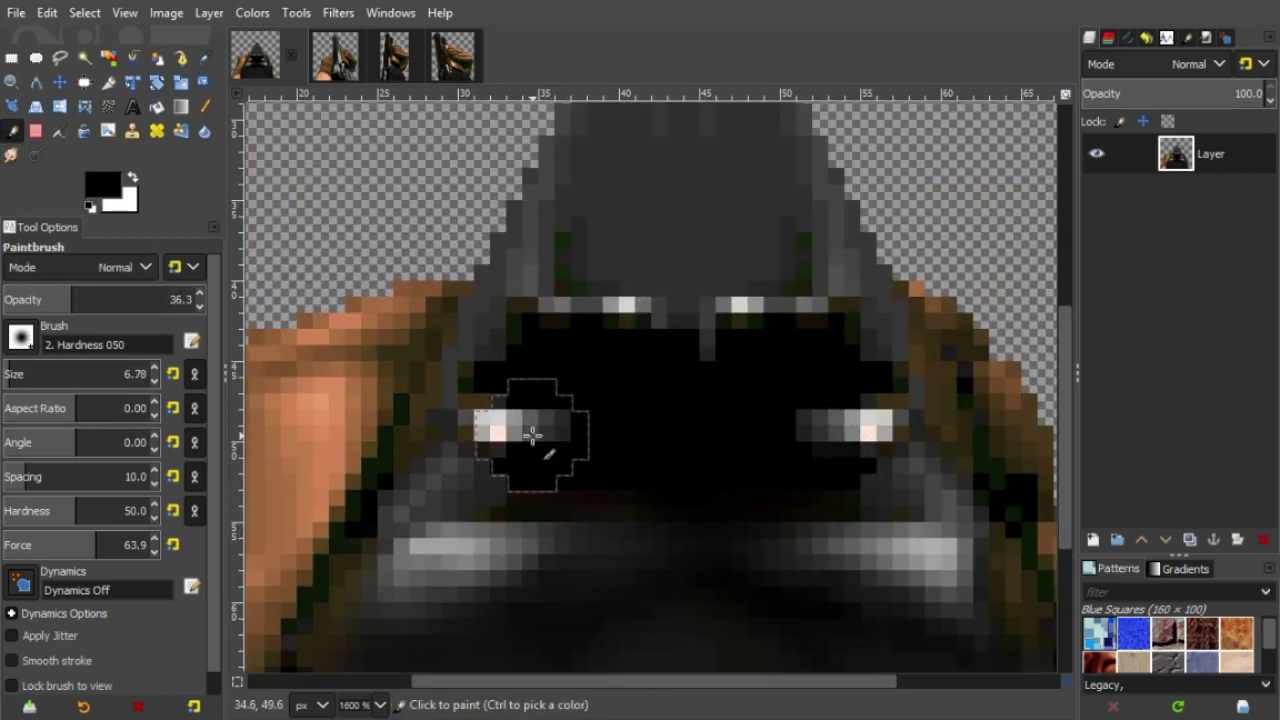
# - Sample a gray from the gun and pencil it around the front sight tip at size 1 and 100 opacity
pyautogui.scroll(5, 780, 480)
pyautogui.press('o')
pyautogui.click(658, 441)
pyautogui.press('n')
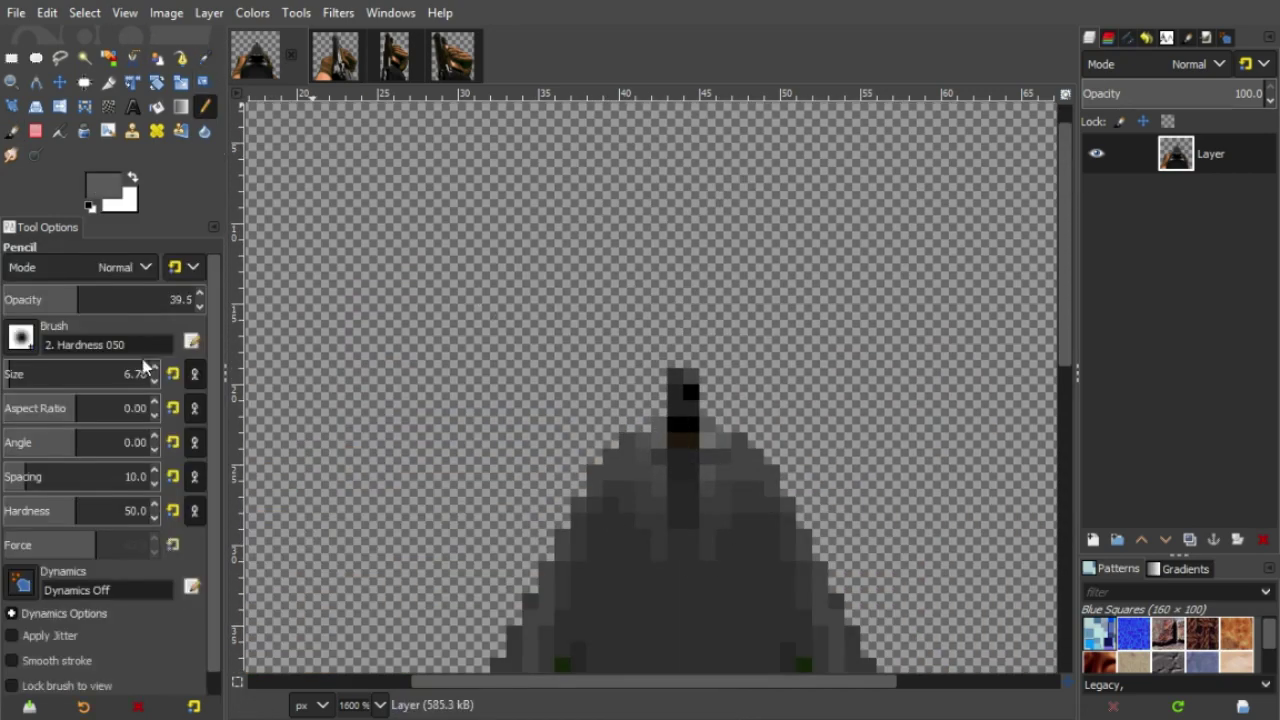
pyautogui.moveTo(662, 390); pyautogui.dragTo(683, 422)
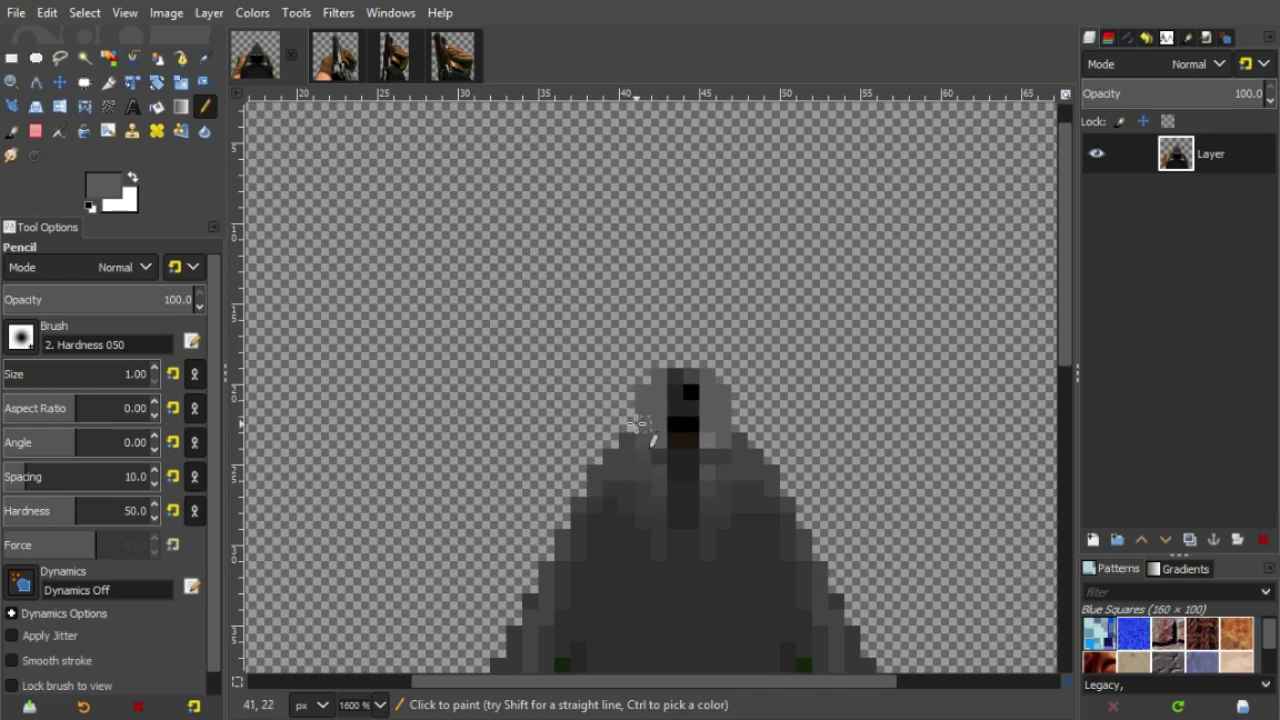
# - Shade the gray pixels around the front sight tip with a black size 1 pencil at 36.3 opacity
pyautogui.scroll(-3, 734, 421)
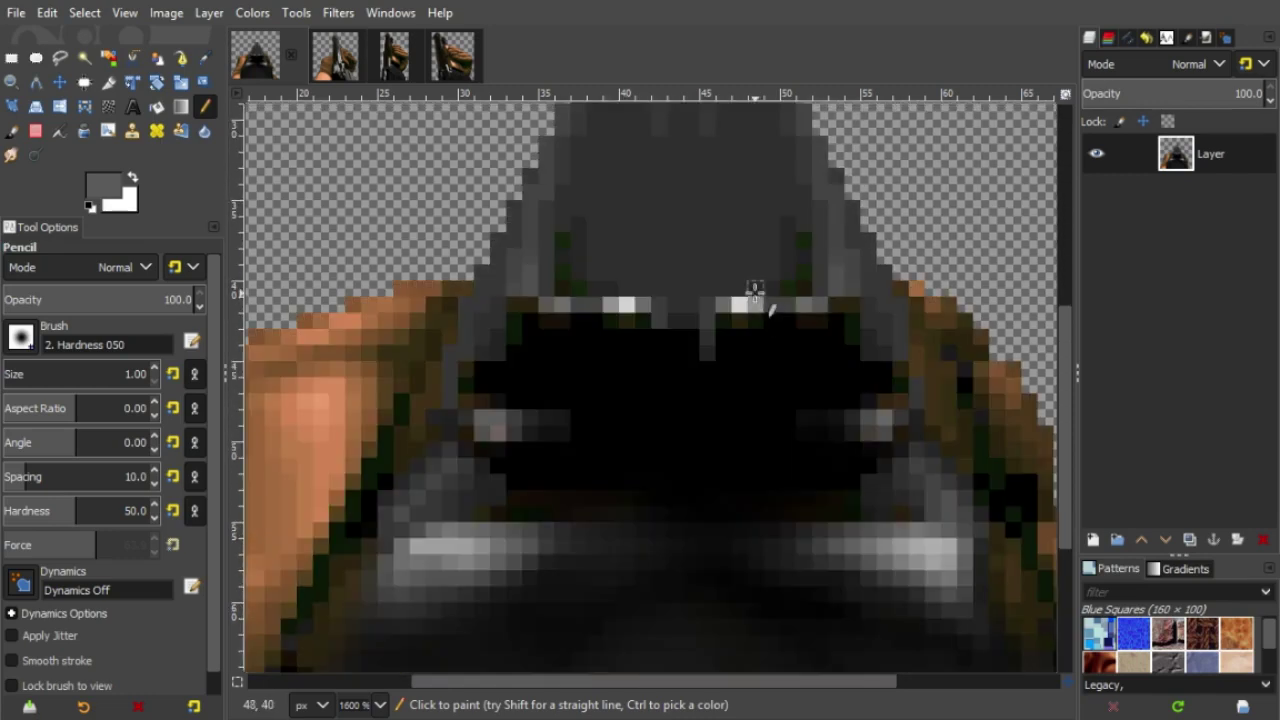
pyautogui.keyDown('ctrl'); pyautogui.click(676, 222); pyautogui.keyUp('ctrl')
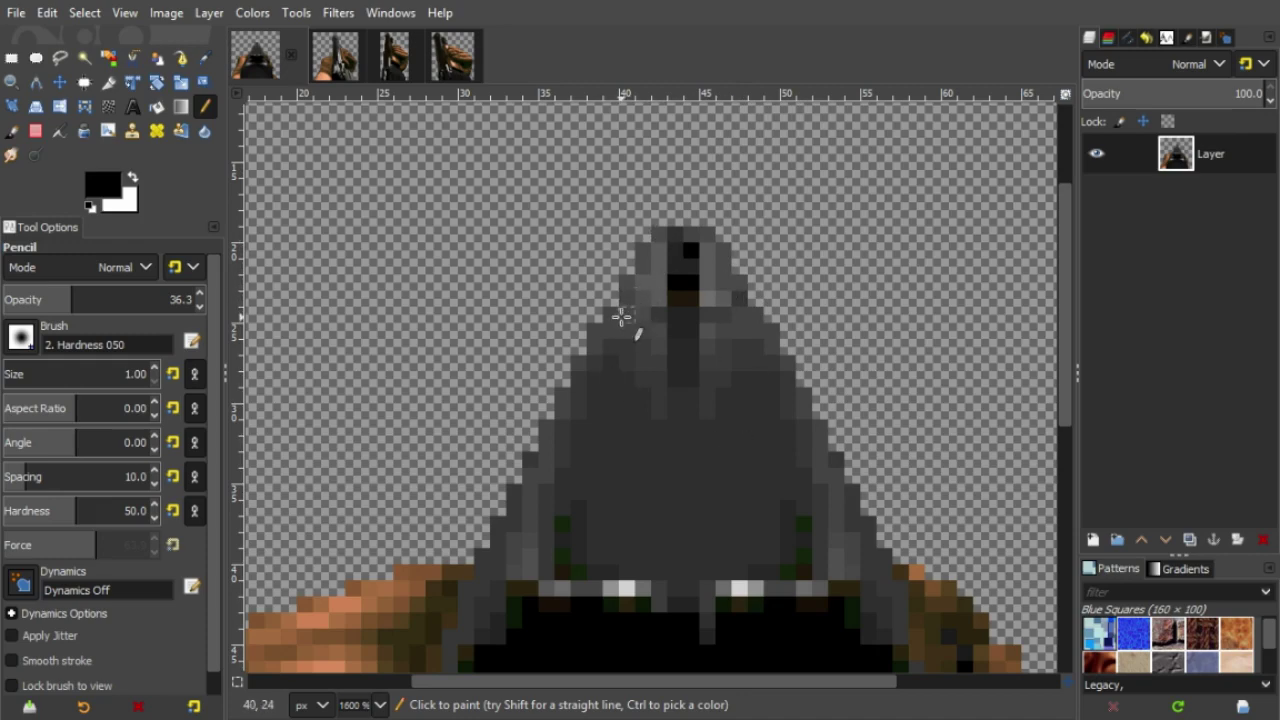
pyautogui.scroll(3, 740, 299)
# - Examine the whole sprite and its retouched areas at 400%, 800% and 1600% zoom
pyautogui.click(380, 705)
pyautogui.click(372, 521)
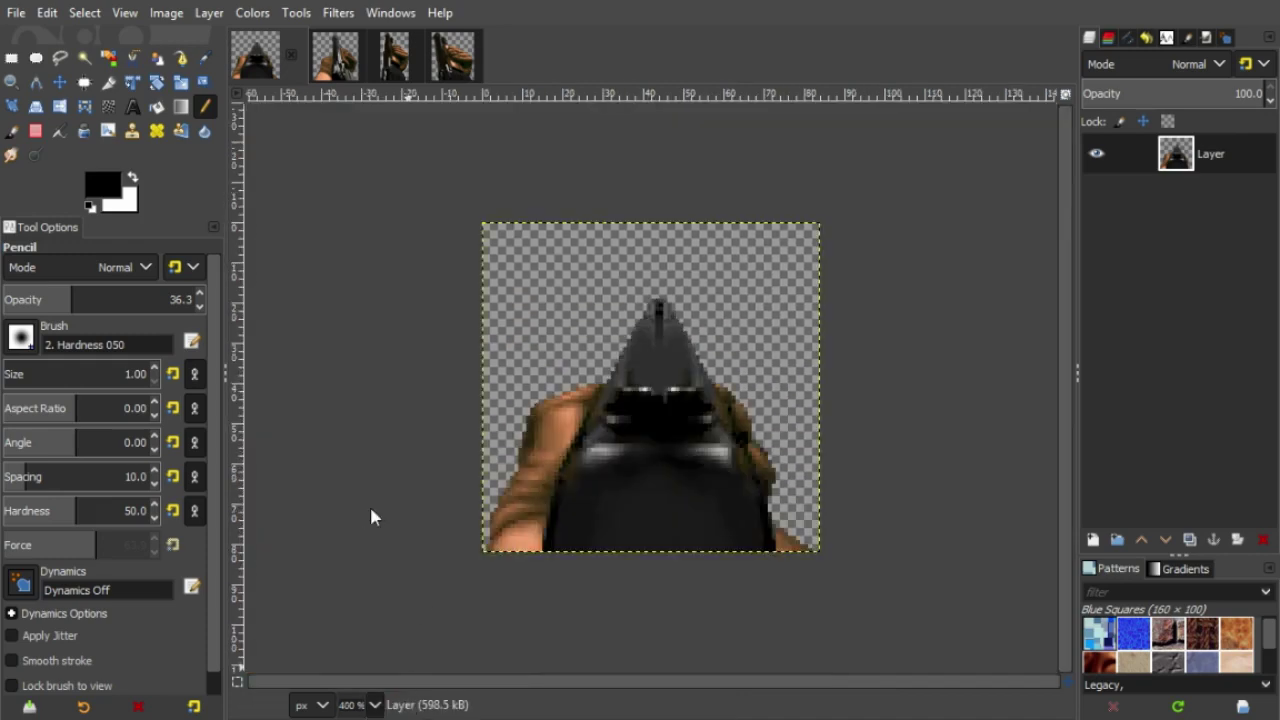
pyautogui.press('4')
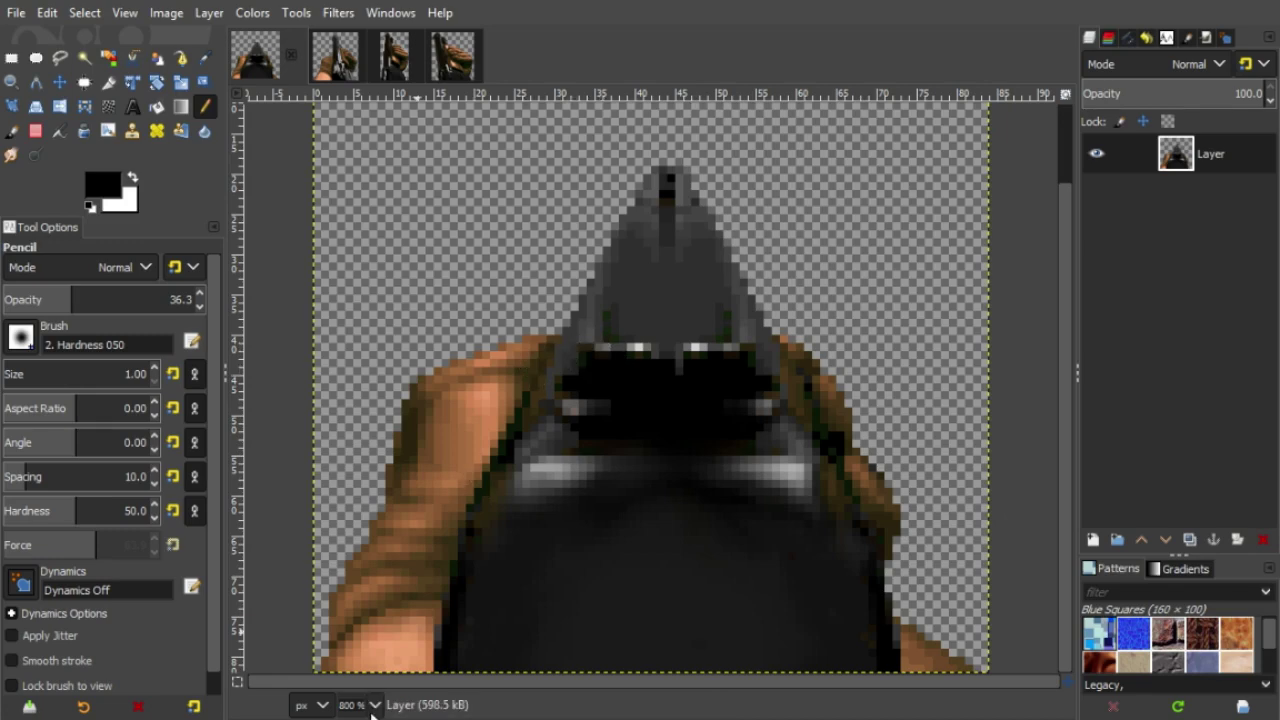
pyautogui.press('5')
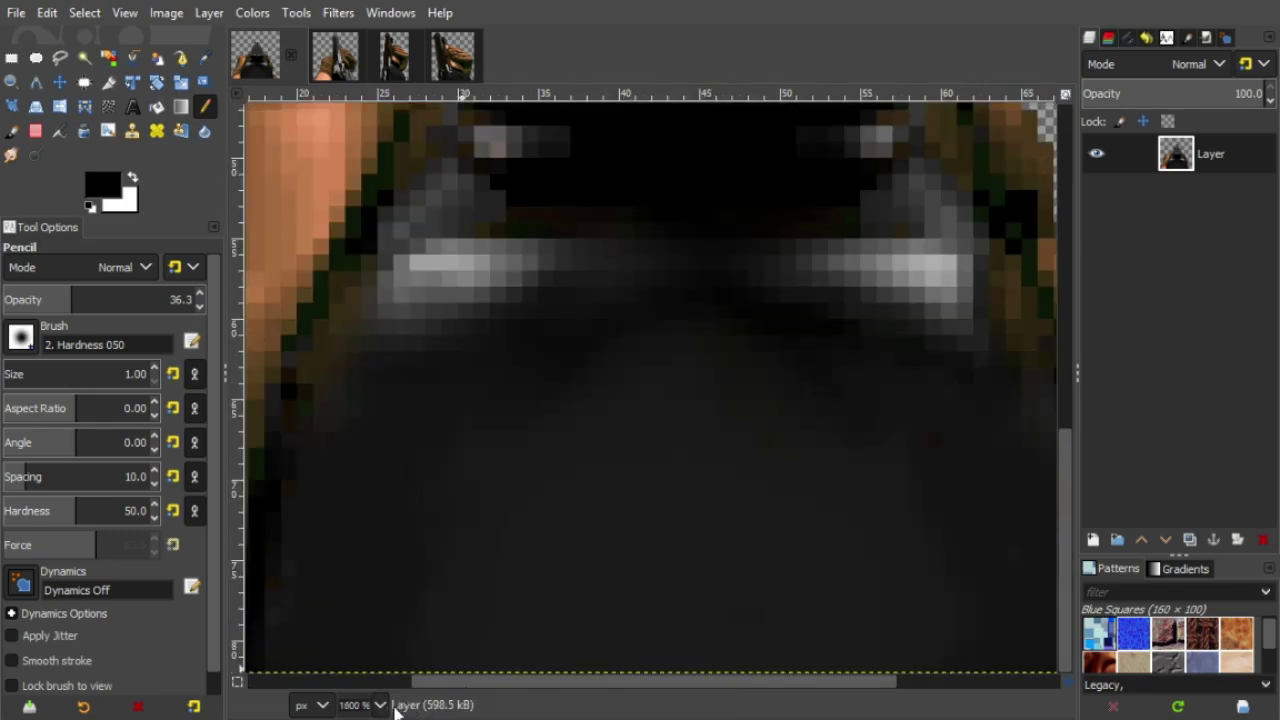
pyautogui.press('4')
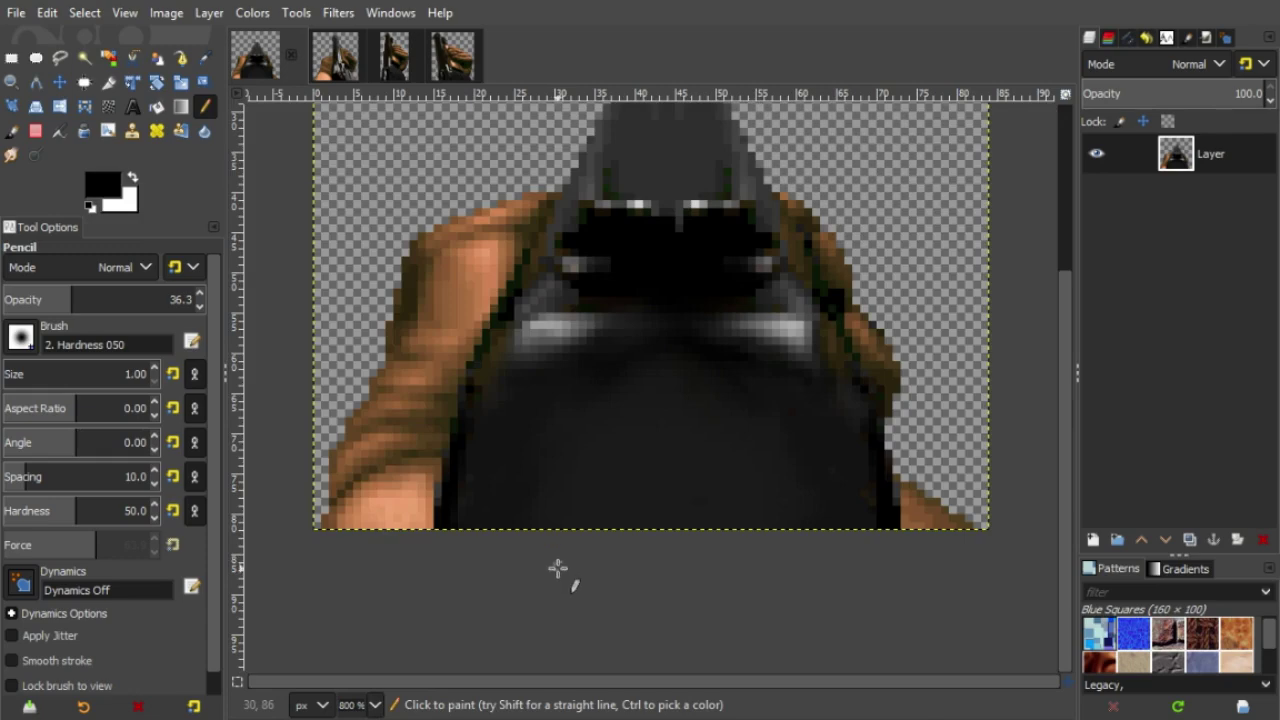
pyautogui.scroll(3, 557, 569)
pyautogui.scroll(2, 486, 524)
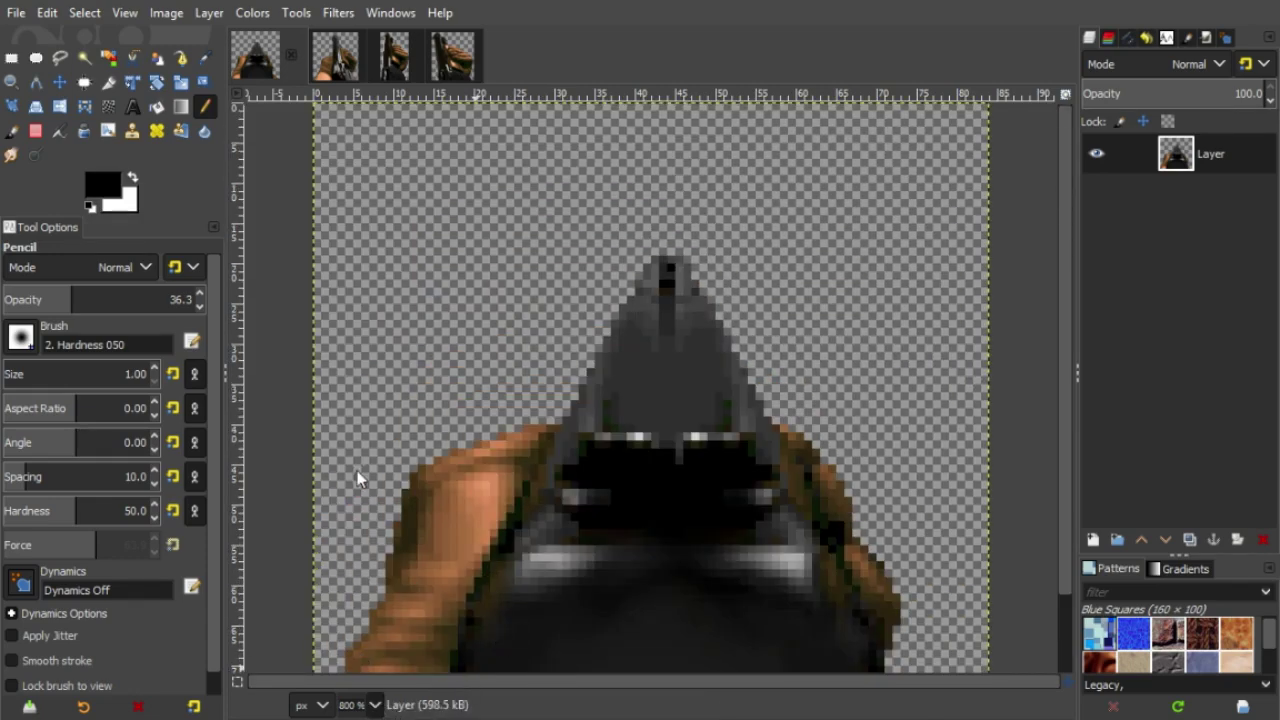
pyautogui.press('5')
pyautogui.scroll(5, 600, 450)
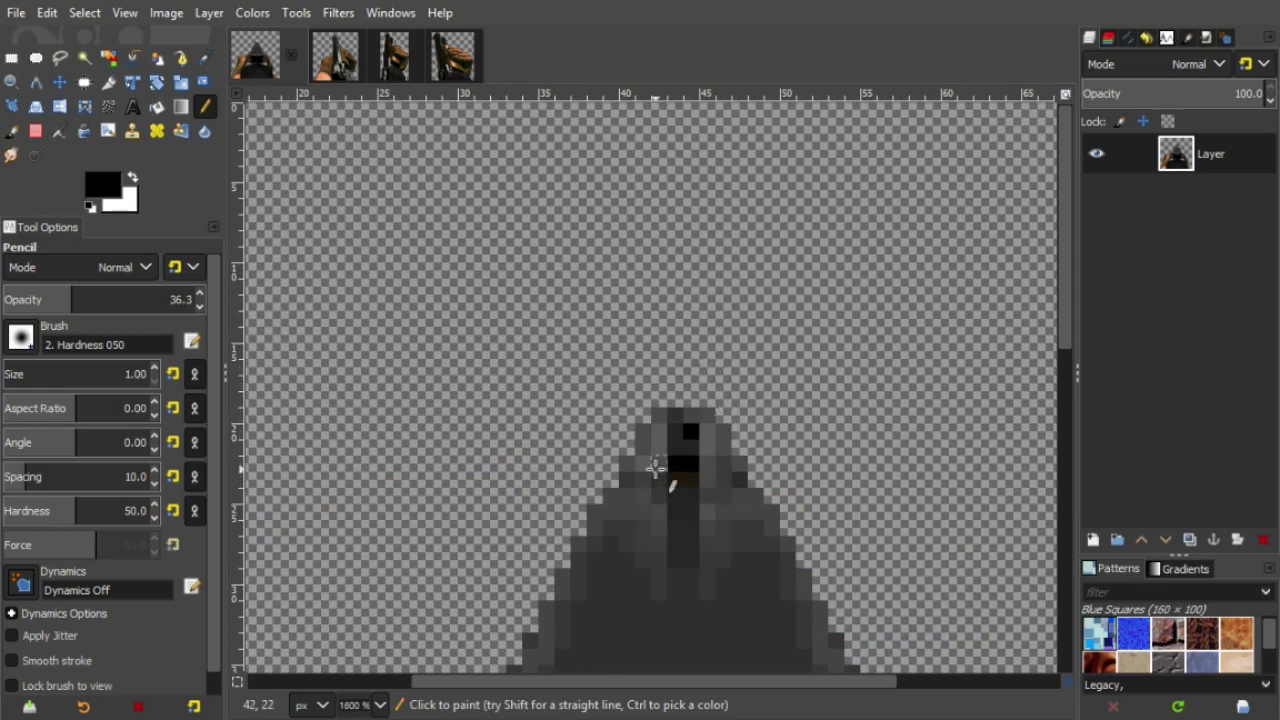
# - Sample dark gray from the gun's edge and pencil it along both sloping sides below the tip at 100 opacity
pyautogui.scroll(-10, 766, 429)
pyautogui.scroll(4, 729, 423)
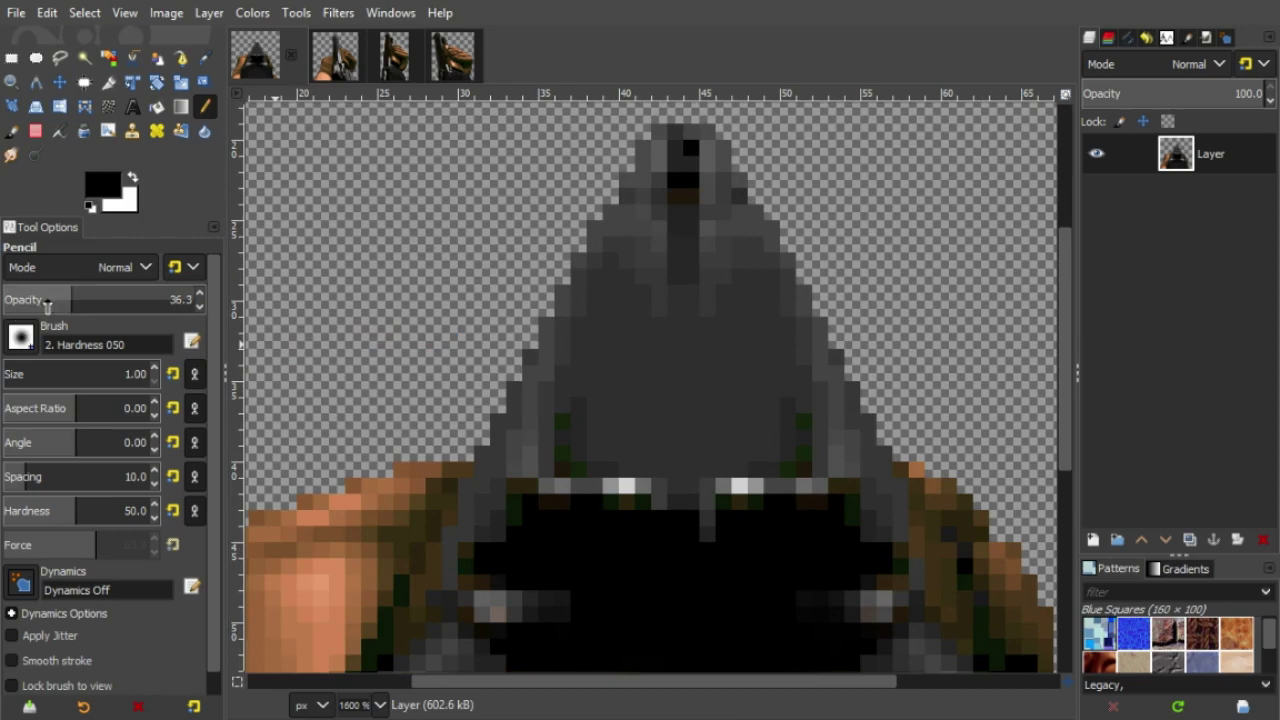
pyautogui.moveTo(48, 305); pyautogui.dragTo(445, 313)
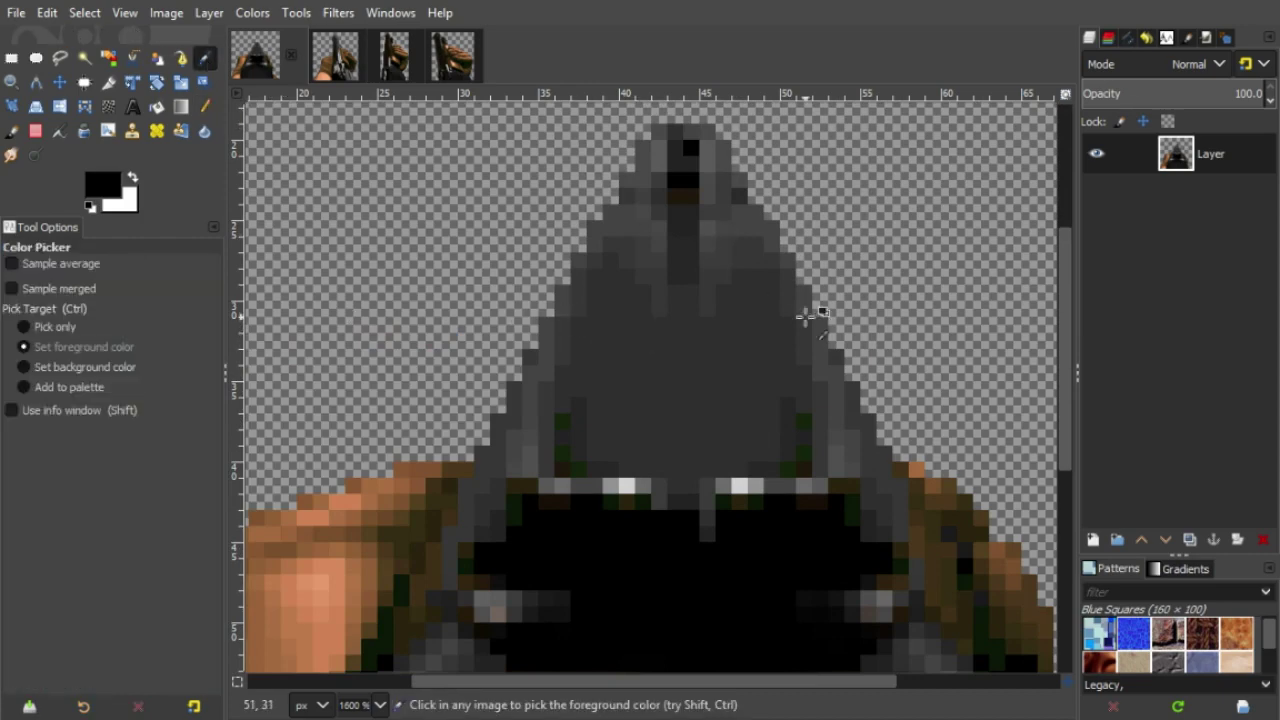
pyautogui.keyDown('ctrl'); pyautogui.click(812, 308); pyautogui.keyUp('ctrl')
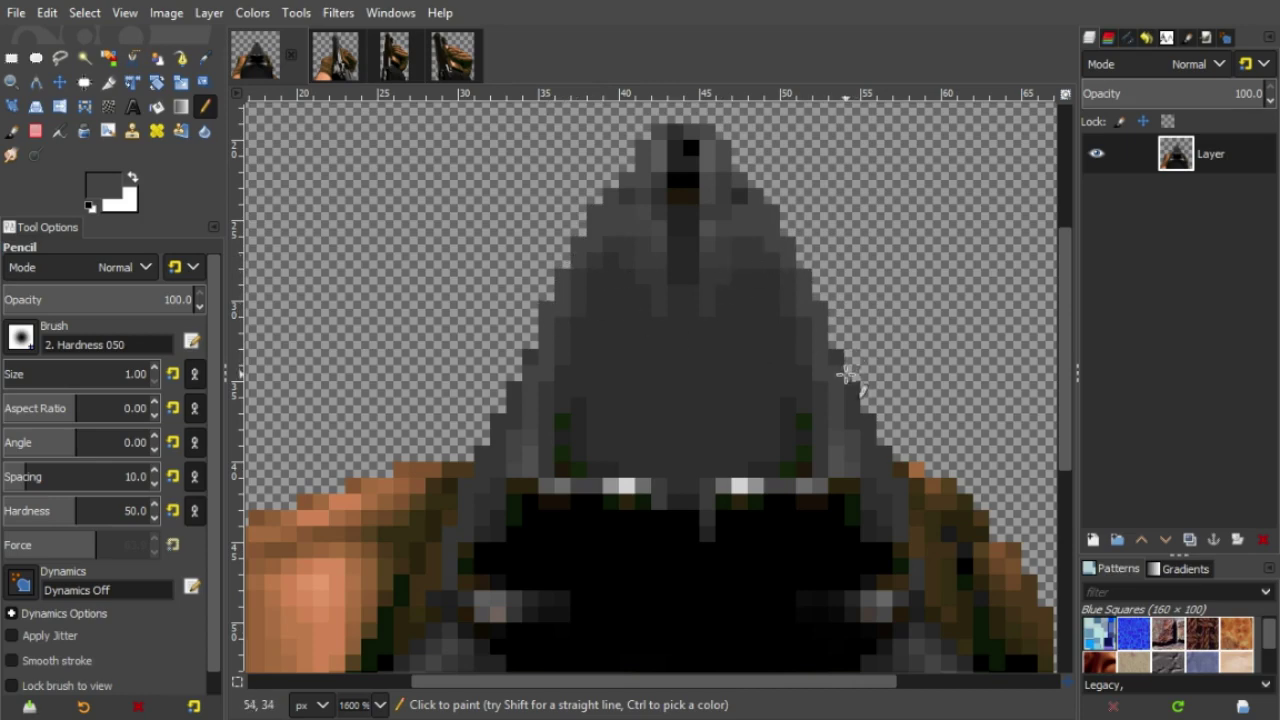
# - Outline the left arm with Free Select, following its boundary with the gun down to the canvas edge, and commit the selection
pyautogui.scroll(2, 946, 329)
pyautogui.scroll(-9, 637, 443)
pyautogui.scroll(-4, 637, 443)
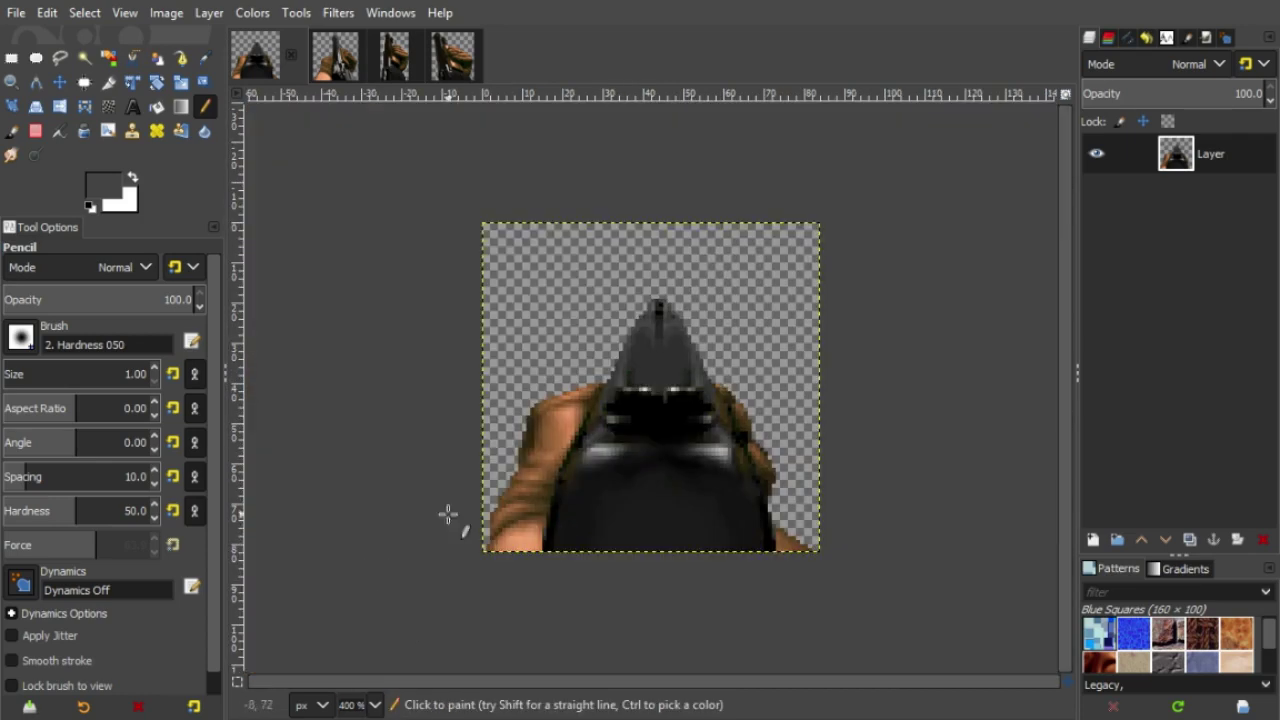
pyautogui.press('4')
pyautogui.press('f')
pyautogui.click(558, 330)
pyautogui.click(480, 487)
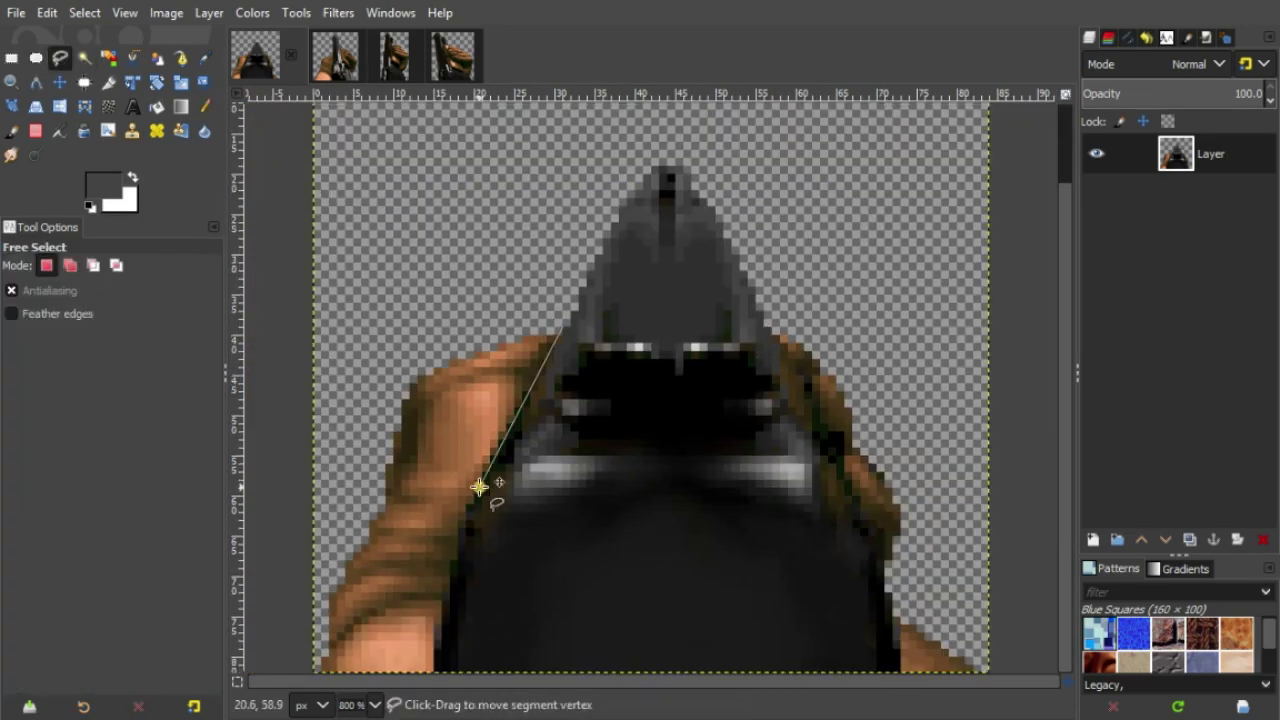
pyautogui.click(453, 567)
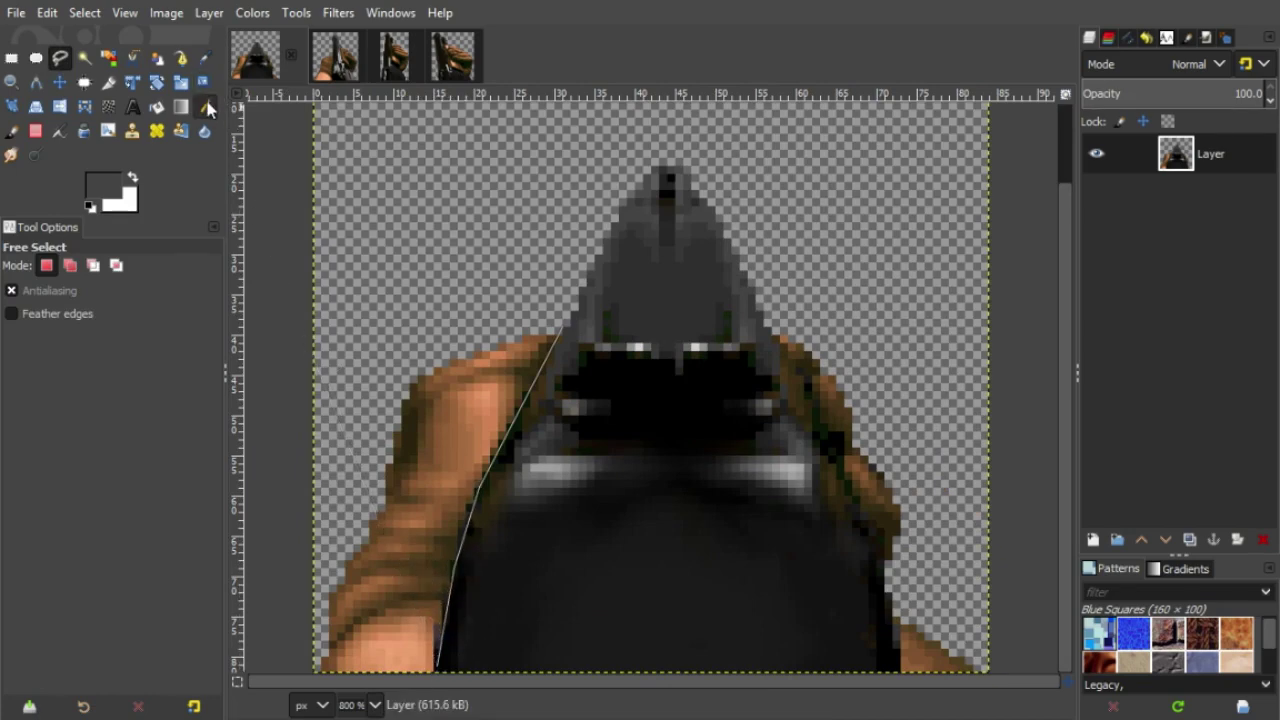
pyautogui.click(436, 664)
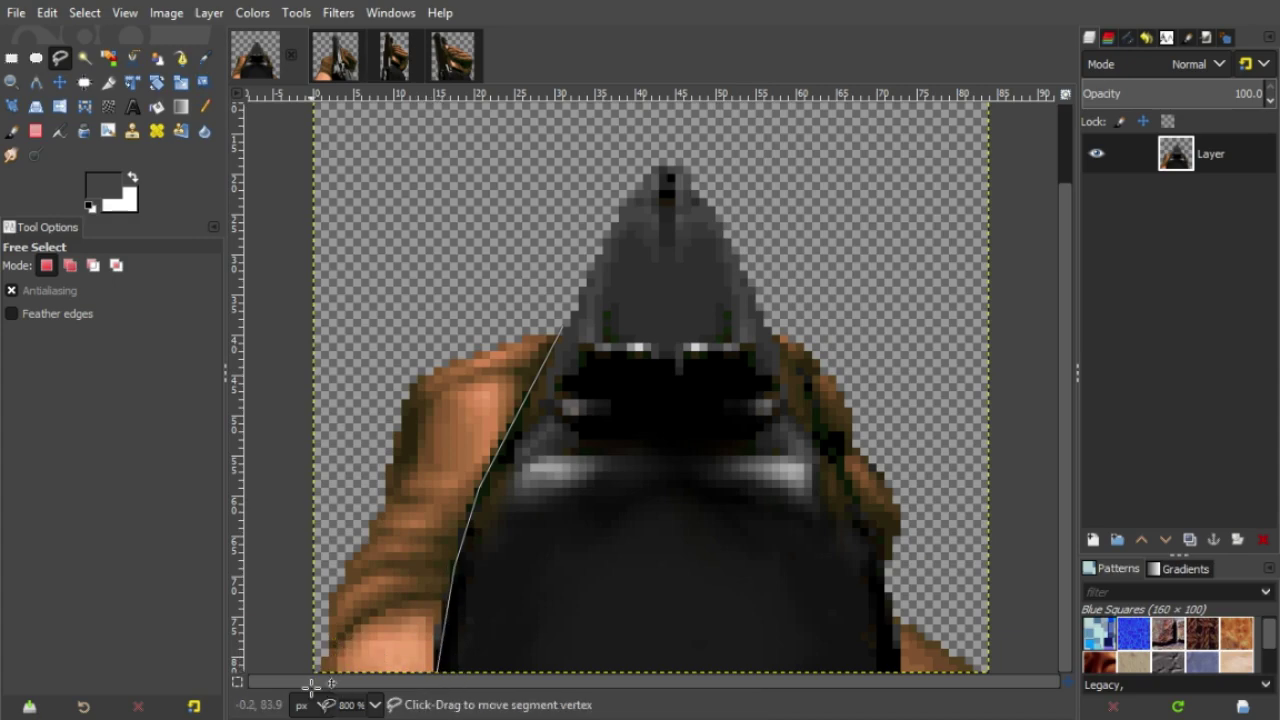
pyautogui.click(300, 621)
pyautogui.click(369, 429)
pyautogui.click(418, 305)
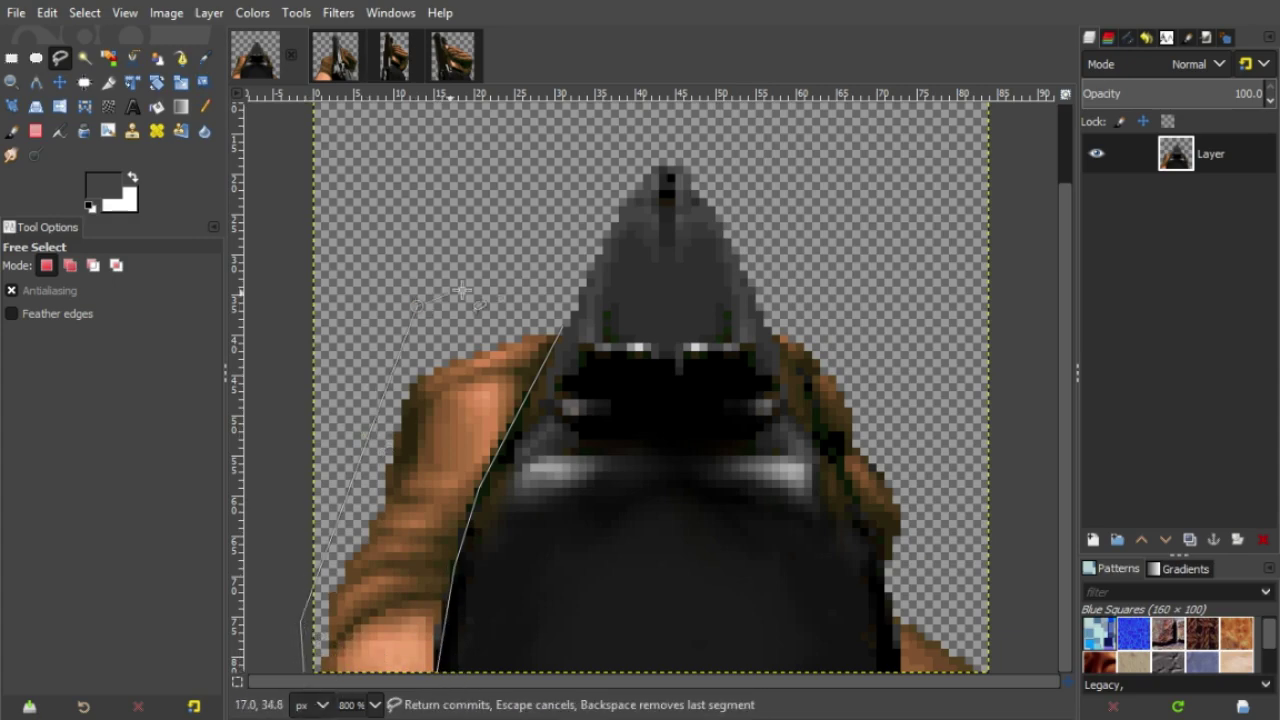
pyautogui.click(482, 284)
pyautogui.click(562, 326)
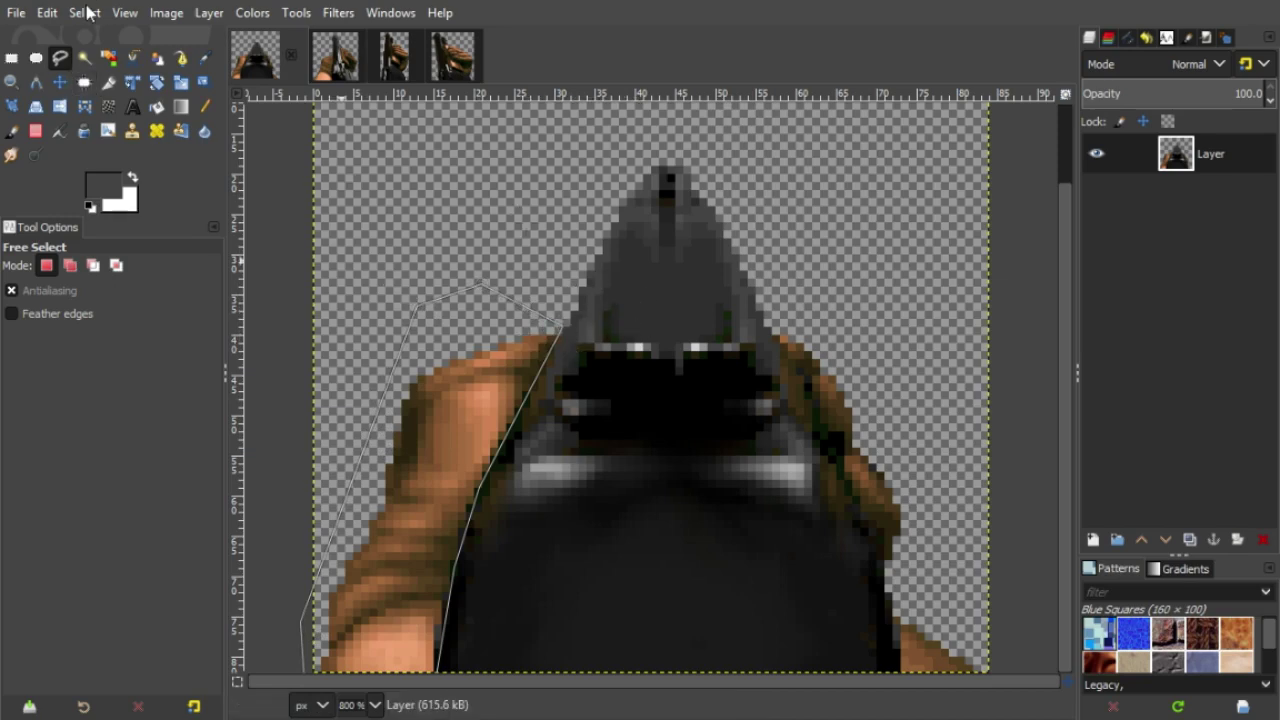
pyautogui.click(88, 58)
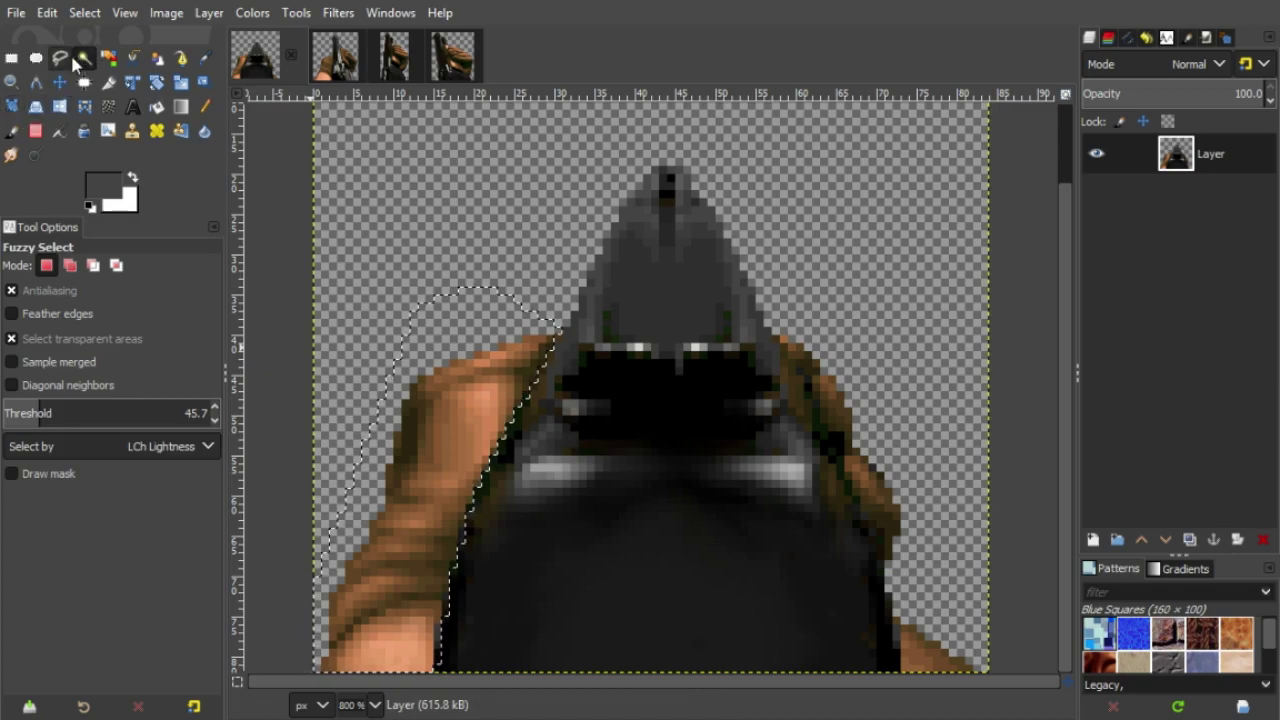
pyautogui.click(60, 57)
# - Copy the selected left arm into a new layer and move it about 5 px right and 7 px up
pyautogui.hotkey('ctrl', 'c')
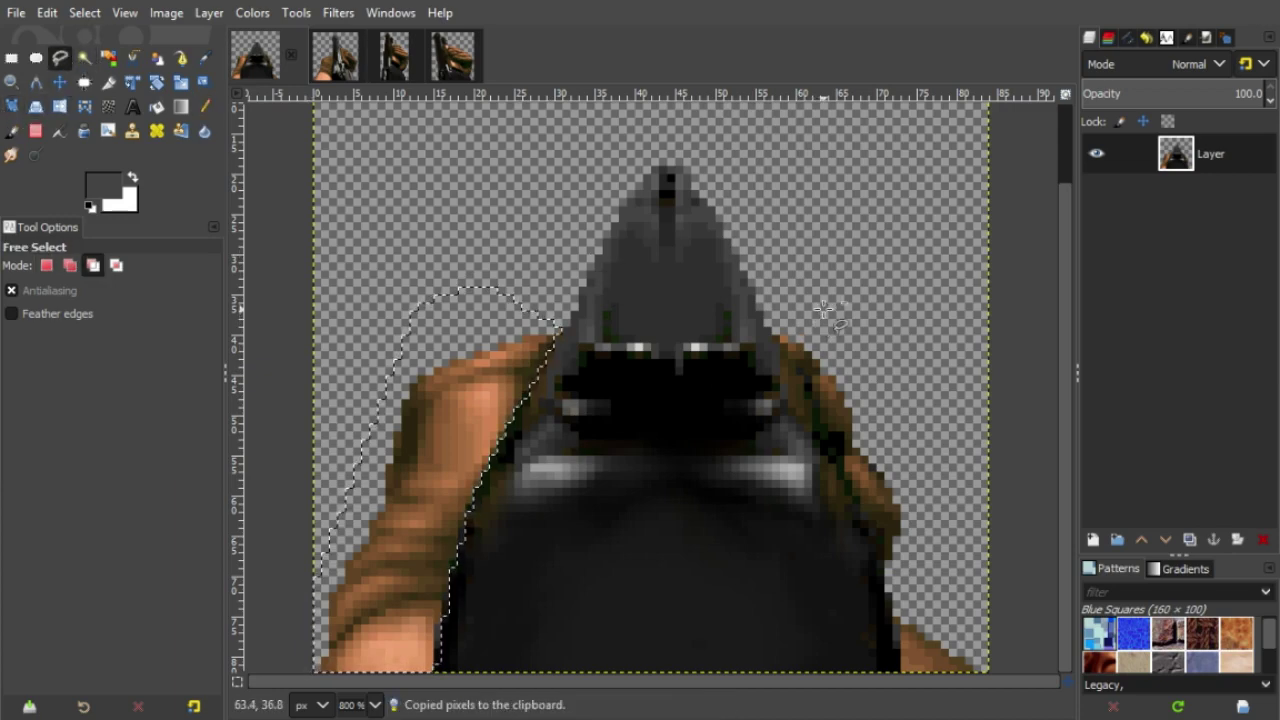
pyautogui.hotkey('ctrl', 'v')
pyautogui.hotkey('ctrl', 'shift', 'n')
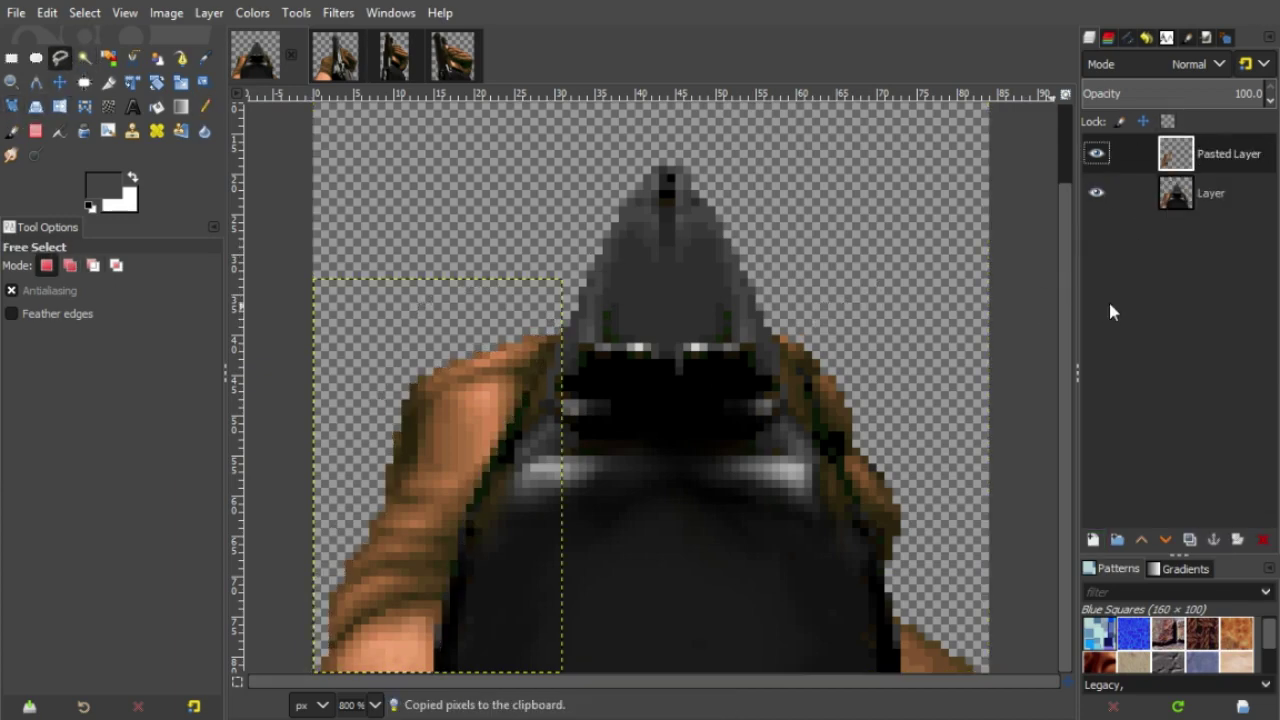
pyautogui.click(60, 82)
pyautogui.moveTo(562, 573); pyautogui.dragTo(597, 514)
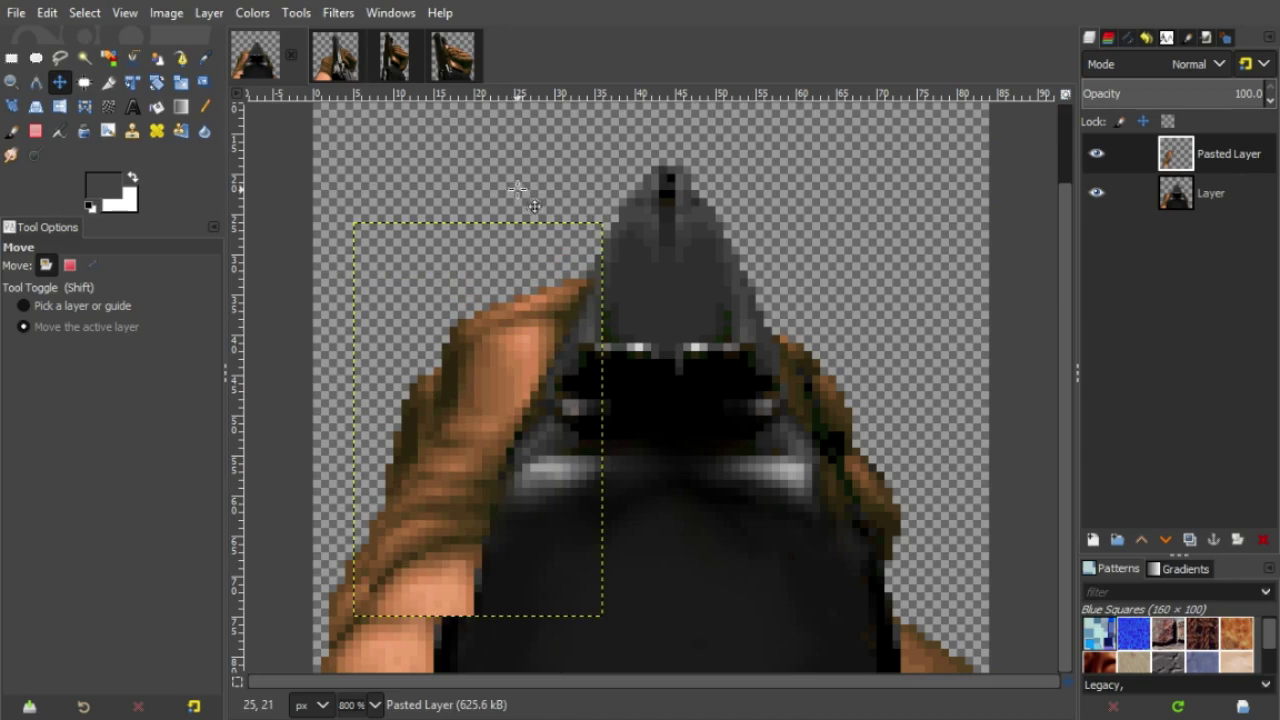
# - Toggle the pasted arm's visibility to compare, make the original layer active and hide the pasted layer
pyautogui.click(1096, 154)
pyautogui.click(1096, 154)
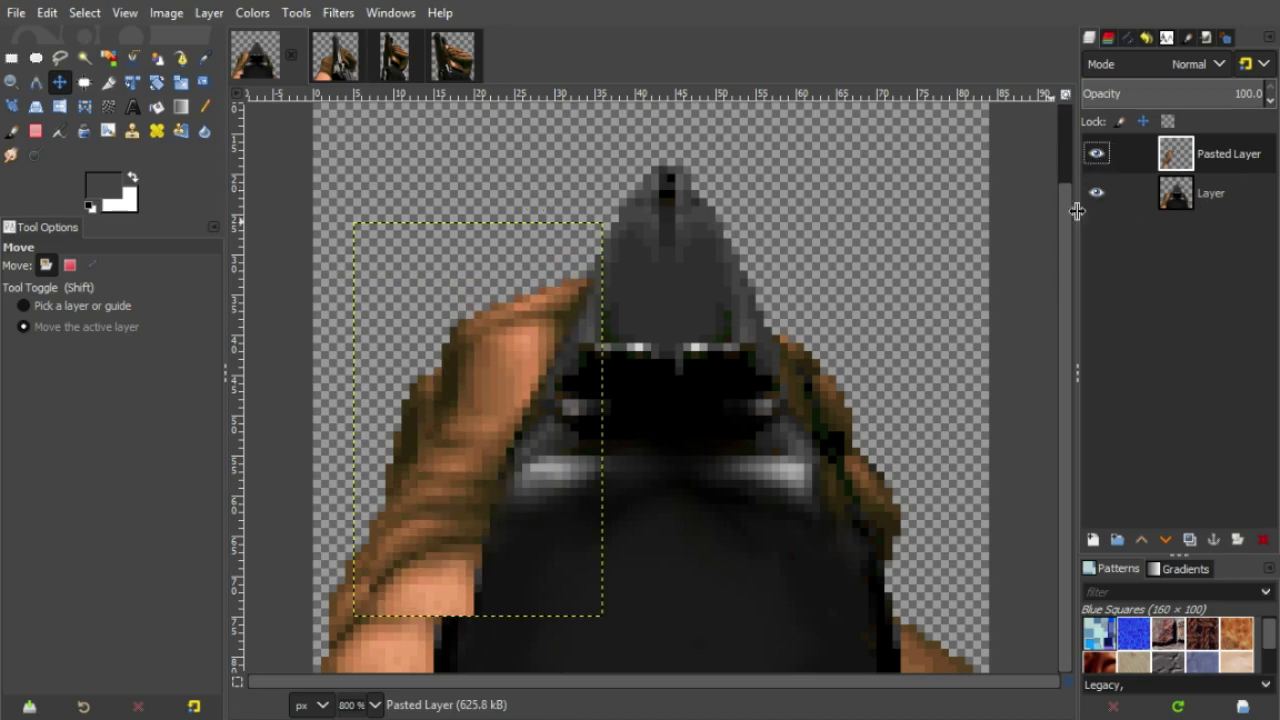
pyautogui.click(1121, 190)
pyautogui.click(1098, 153)
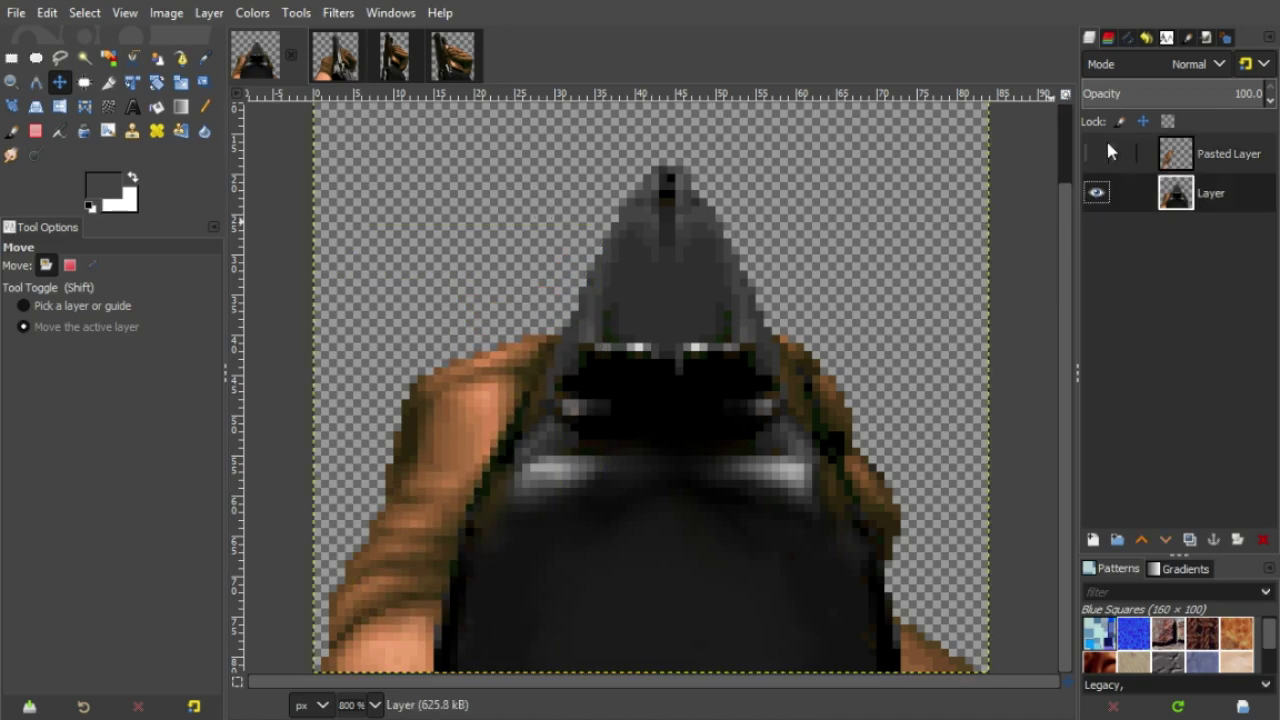
# - Pencil white over the outer part of the left arm on the original layer, using a brush size of about 13
pyautogui.click(204, 106)
pyautogui.click(132, 177)
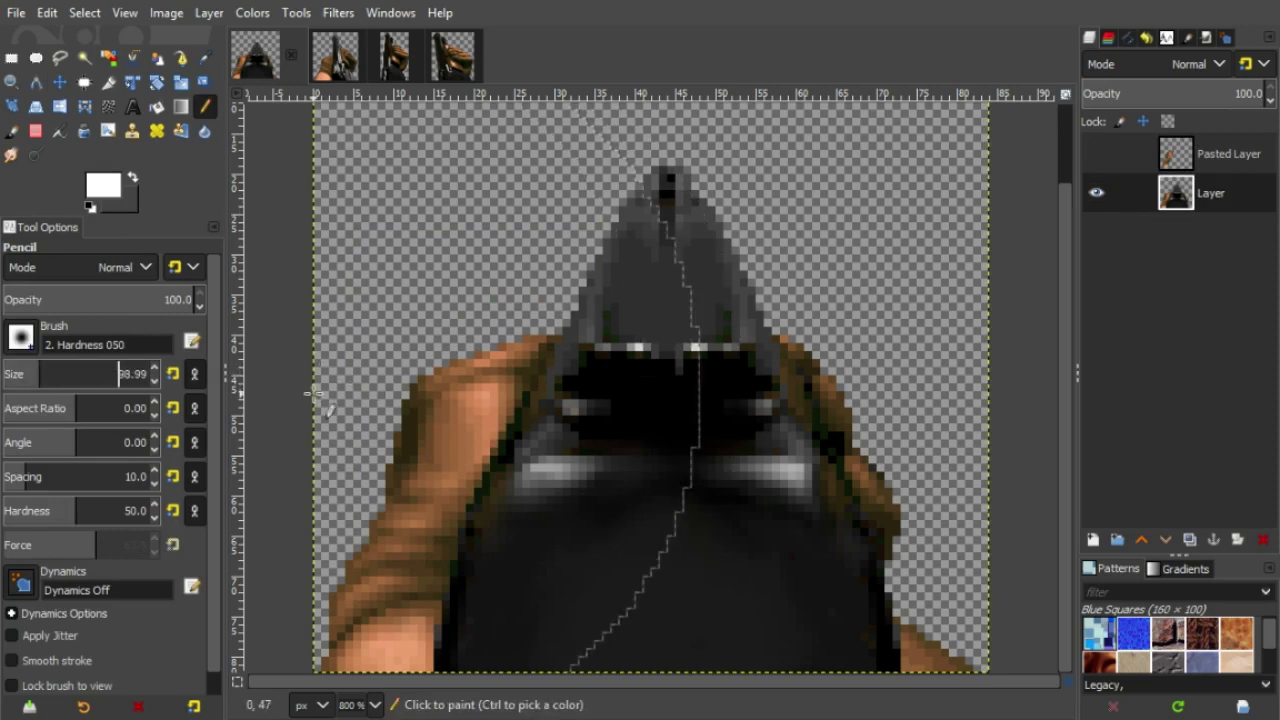
pyautogui.click(12, 366)
pyautogui.moveTo(405, 390)
pyautogui.mouseDown()
pyautogui.moveTo(322, 648)
pyautogui.moveTo(368, 594)
pyautogui.moveTo(410, 451)
pyautogui.moveTo(495, 322)
pyautogui.mouseUp()
pyautogui.scroll(2, 346, 600)
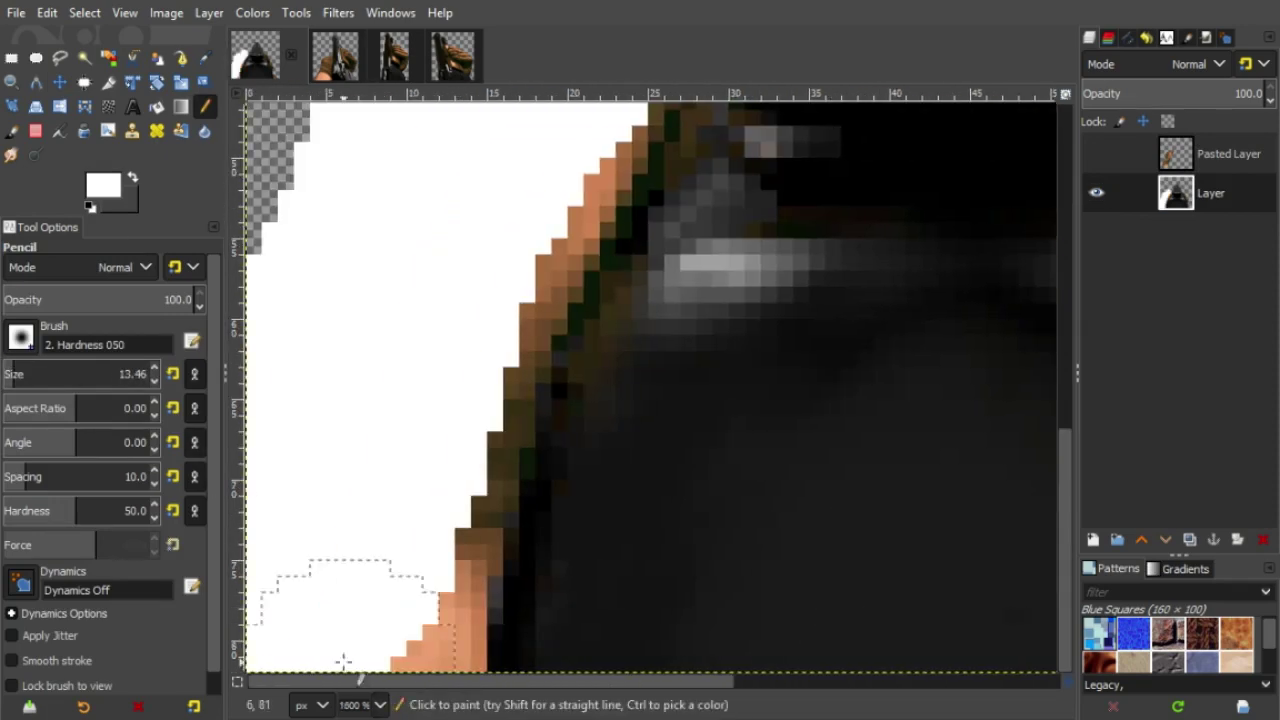
pyautogui.moveTo(343, 662); pyautogui.dragTo(391, 512)
# - Reduce the pencil size to about 4 and cover the remaining strip of left arm along the gun's edge with white
pyautogui.click(7, 368)
pyautogui.moveTo(488, 500); pyautogui.dragTo(503, 426)
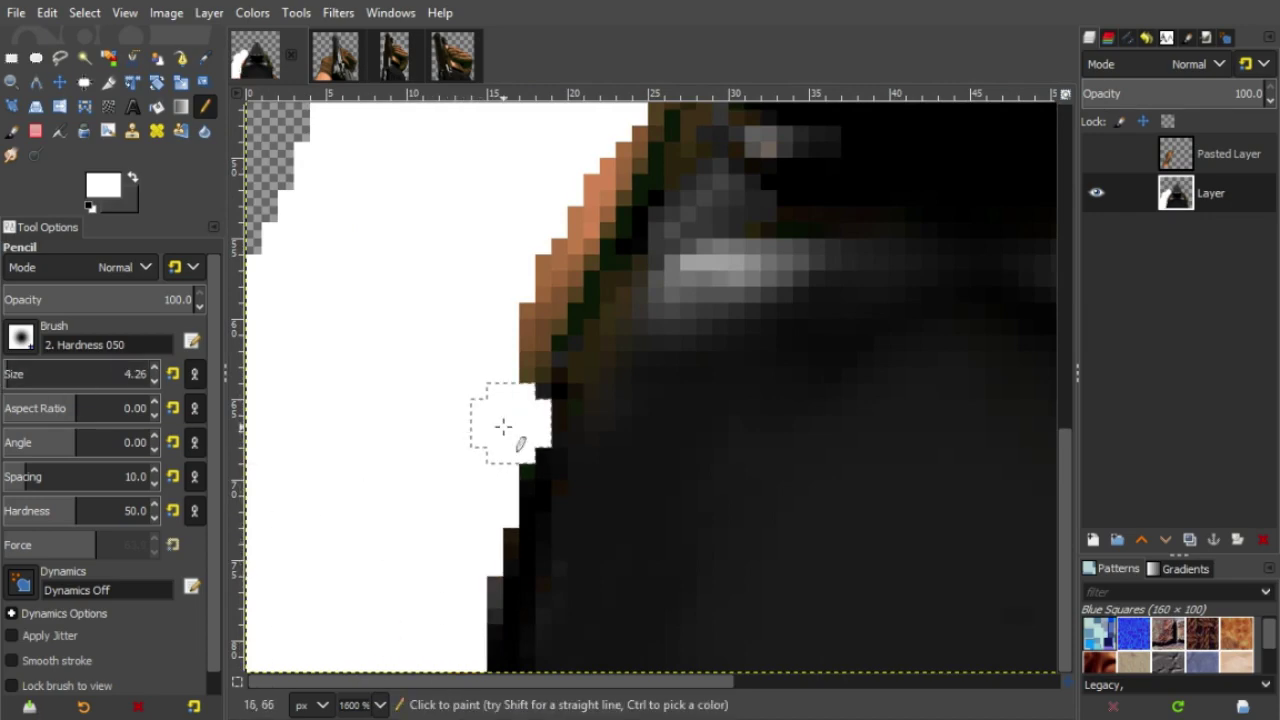
pyautogui.hotkey('ctrl', 'x')
pyautogui.hotkey('ctrl', 'z')
pyautogui.moveTo(504, 370); pyautogui.dragTo(506, 294)
pyautogui.moveTo(516, 308)
pyautogui.mouseDown()
pyautogui.moveTo(519, 592)
pyautogui.moveTo(559, 545)
pyautogui.moveTo(541, 475)
pyautogui.moveTo(607, 477)
pyautogui.moveTo(591, 460)
pyautogui.moveTo(630, 366)
pyautogui.moveTo(686, 295)
pyautogui.mouseUp()
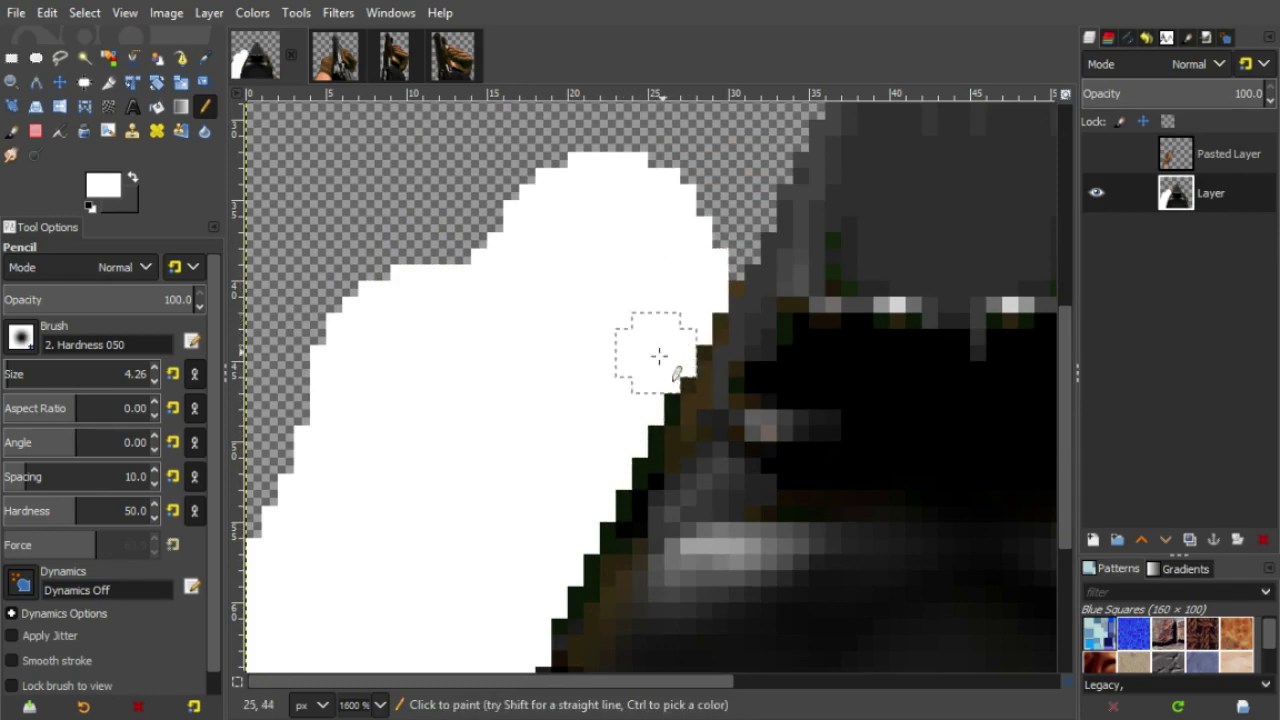
# - Fuzzy-select and delete the white-painted area, then show the pasted arm layer beneath the gun layer
pyautogui.scroll(-4, 645, 400)
pyautogui.click(381, 705)
pyautogui.click(383, 537)
pyautogui.click(84, 60)
pyautogui.click(535, 455)
pyautogui.press('Delete')
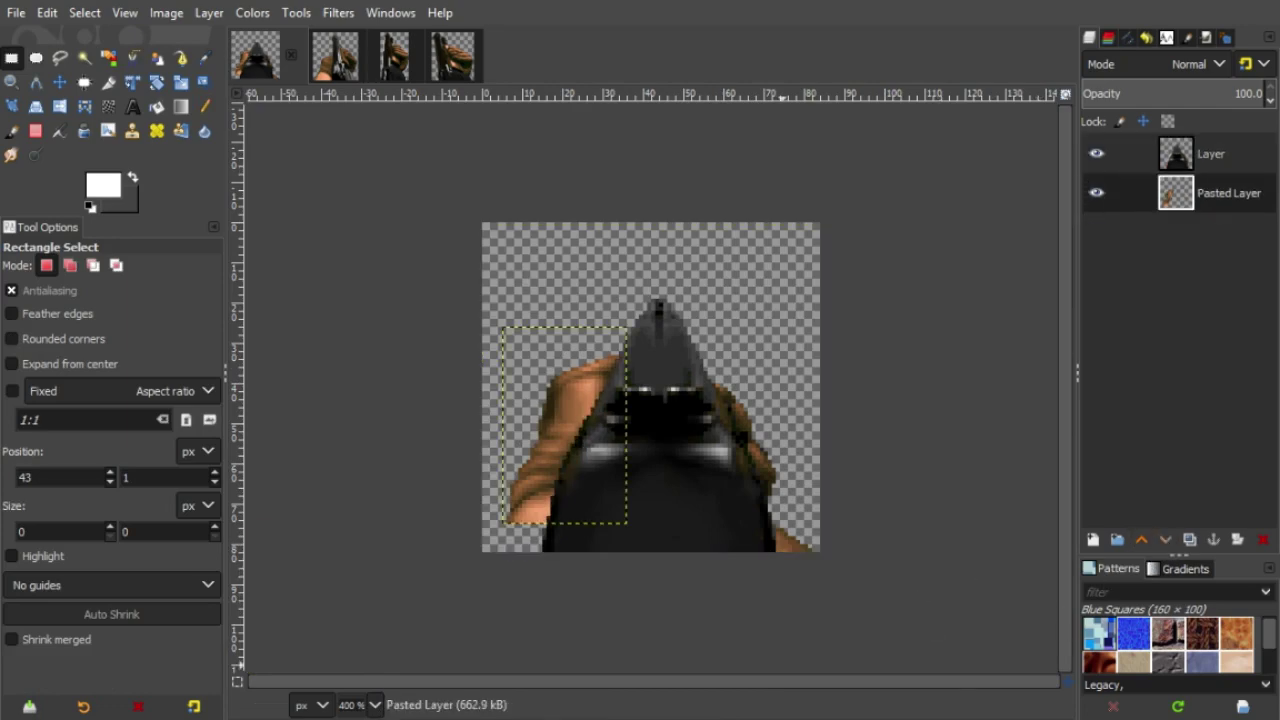
# - Select a 30 × 15 px rectangle around the top of the pasted arm, and cut and paste it into a new layer
pyautogui.press('5')
pyautogui.scroll(-5, 403, 670)
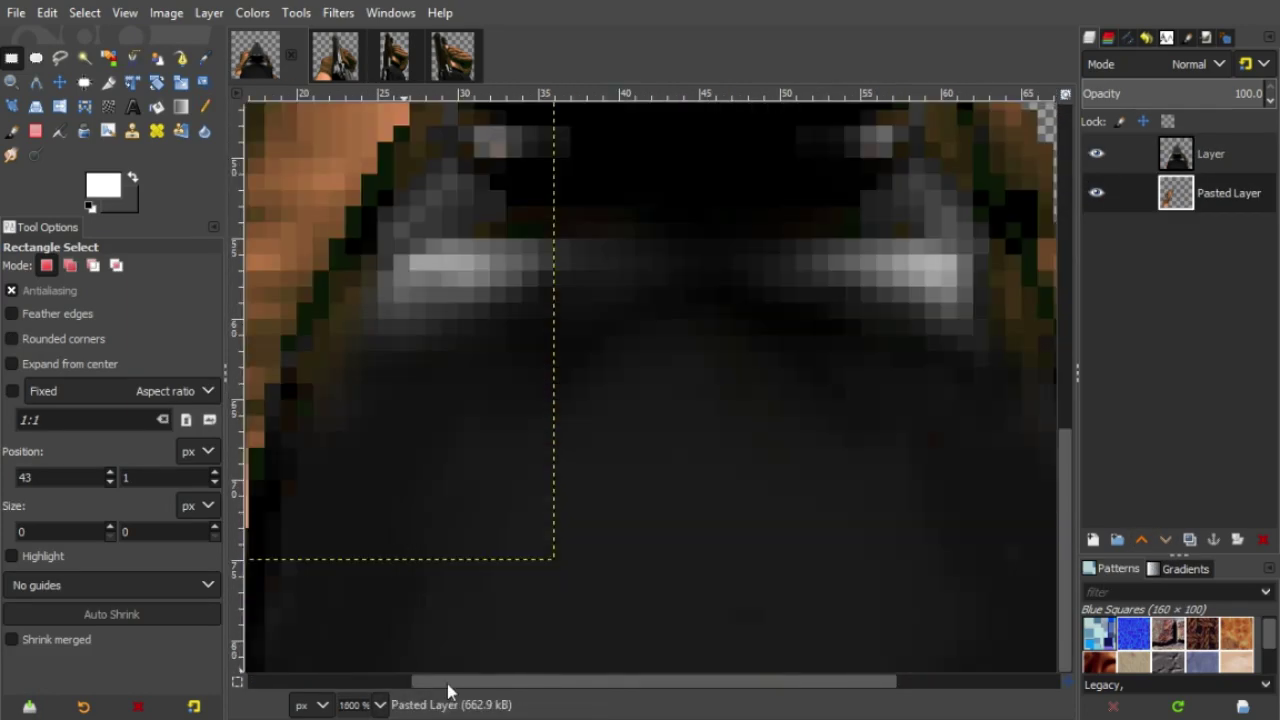
pyautogui.moveTo(448, 685); pyautogui.dragTo(396, 689)
pyautogui.press('4')
pyautogui.scroll(2, 518, 629)
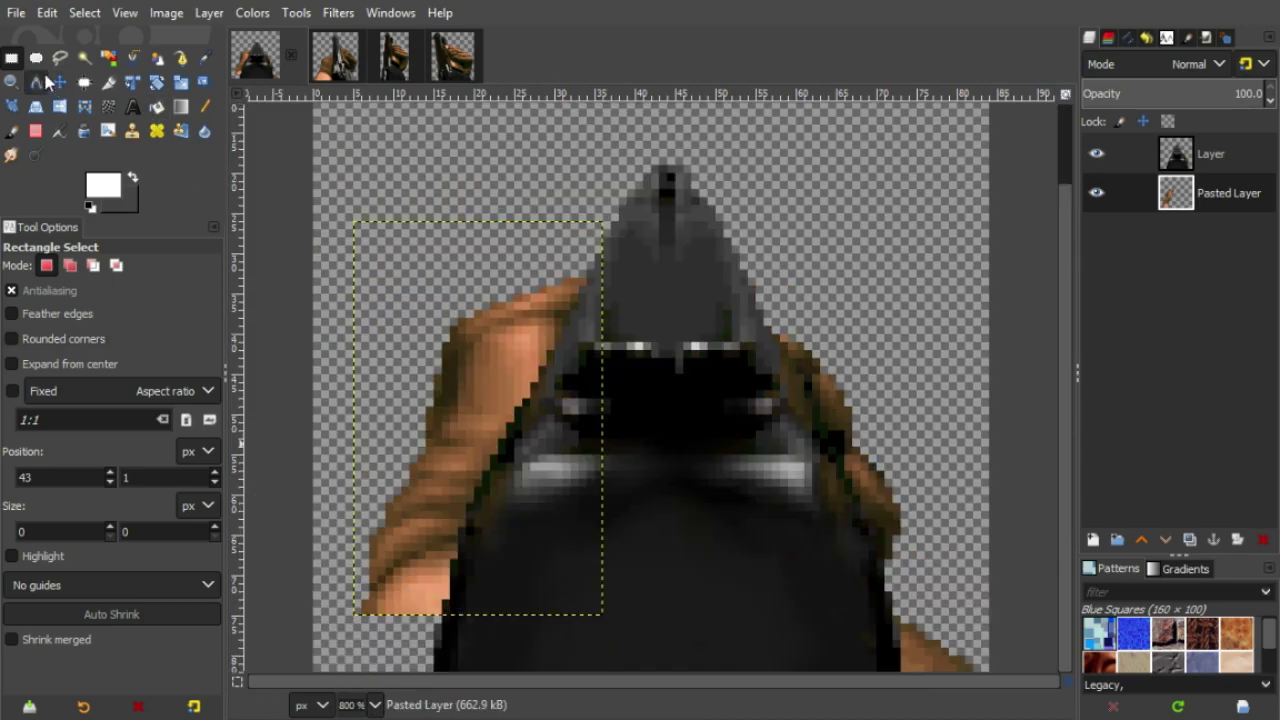
pyautogui.moveTo(436, 259); pyautogui.dragTo(651, 398)
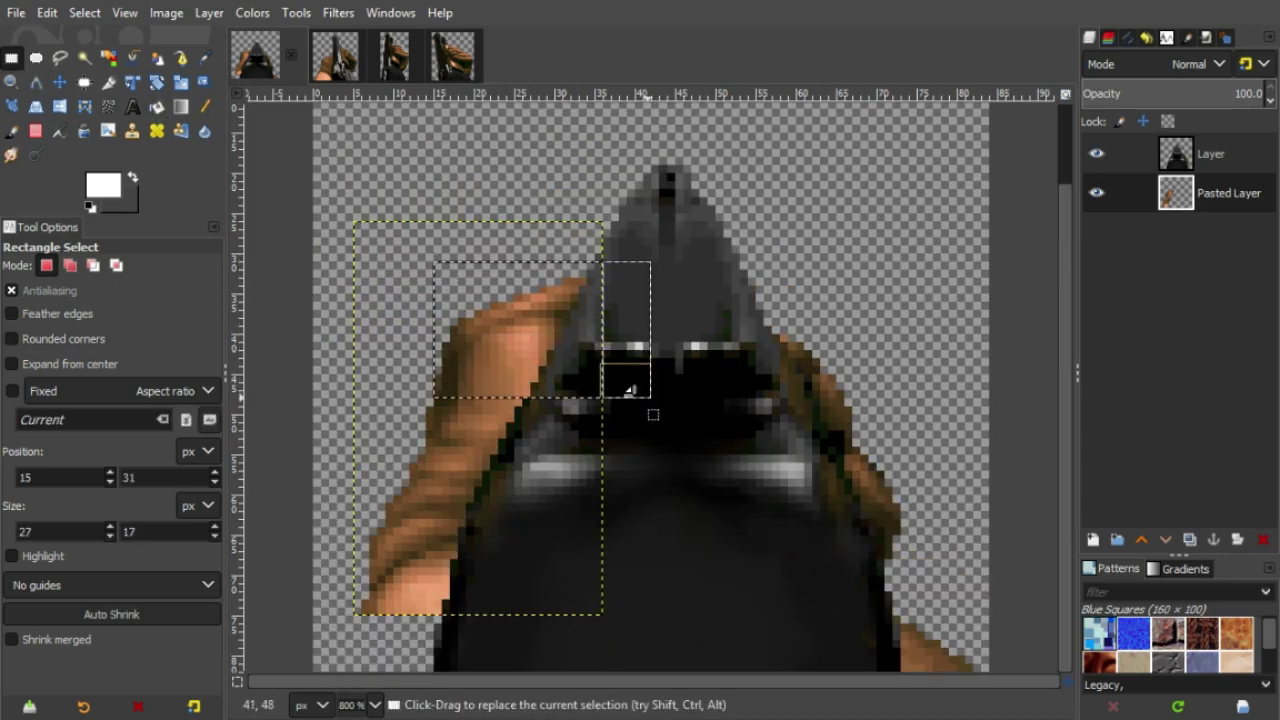
pyautogui.moveTo(435, 378); pyautogui.dragTo(435, 362)
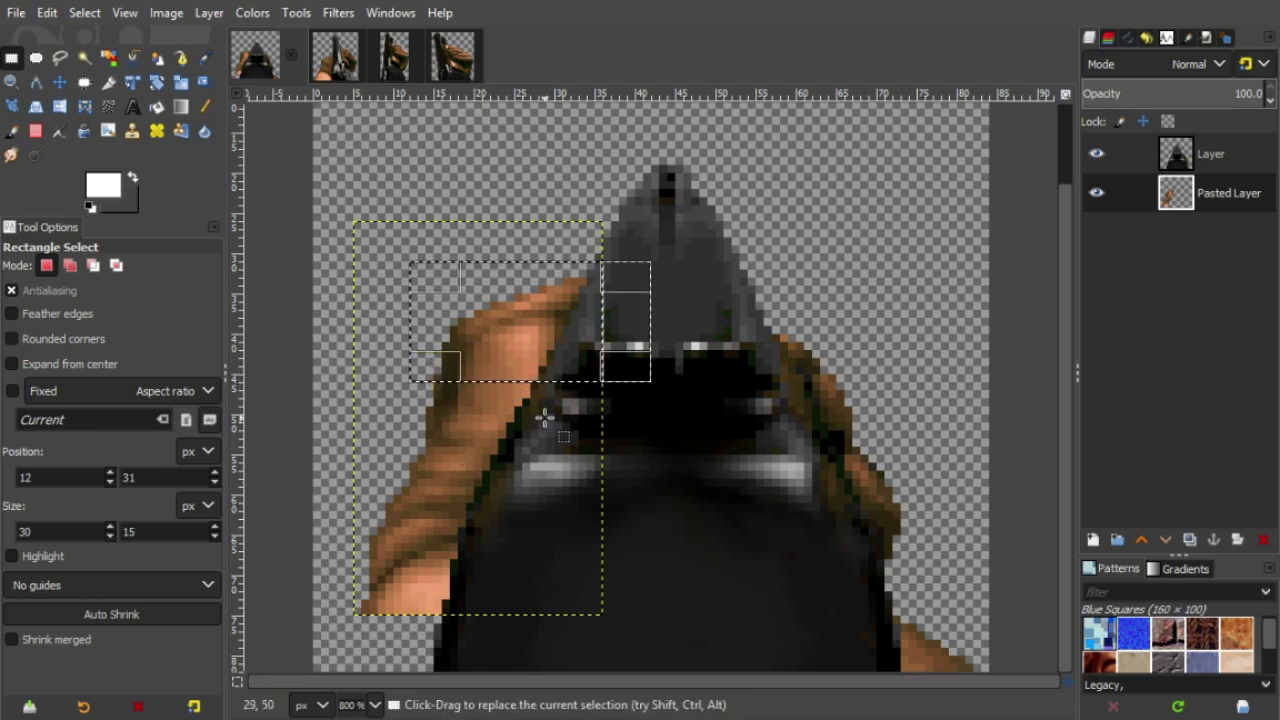
pyautogui.hotkey('ctrl', 'x')
pyautogui.hotkey('ctrl', 'v')
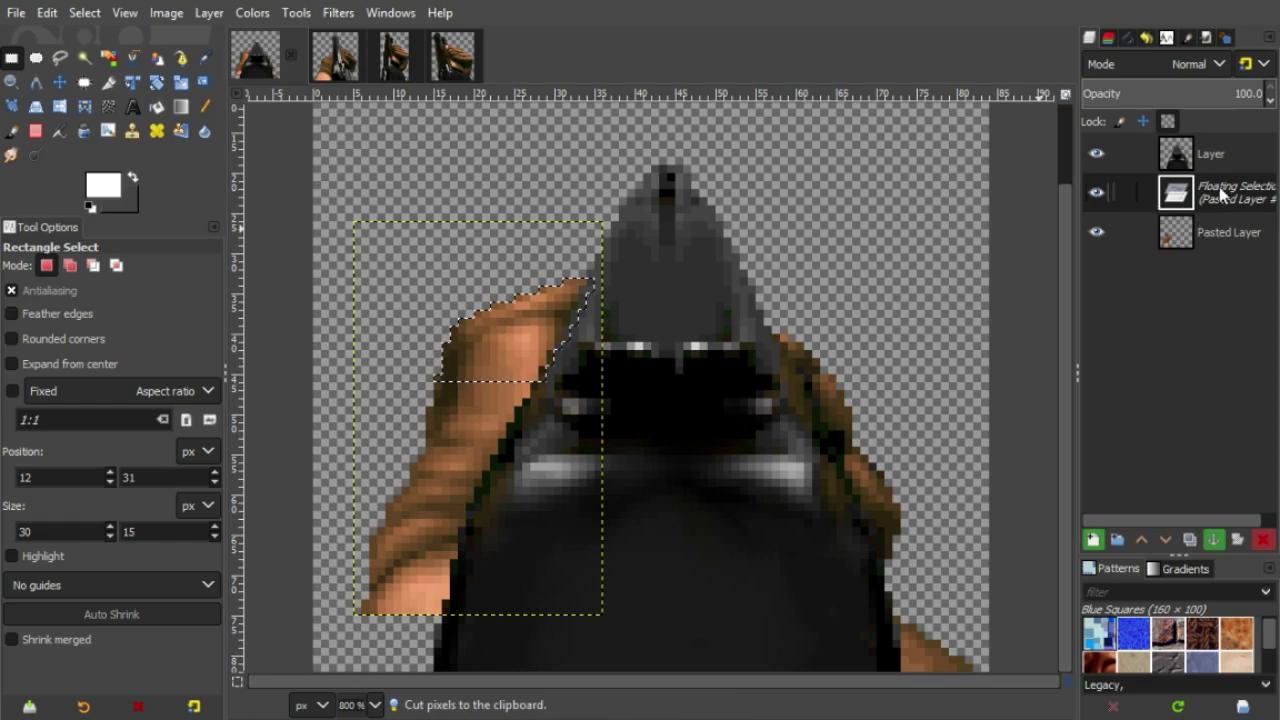
pyautogui.hotkey('shift', 'ctrl', 'n')
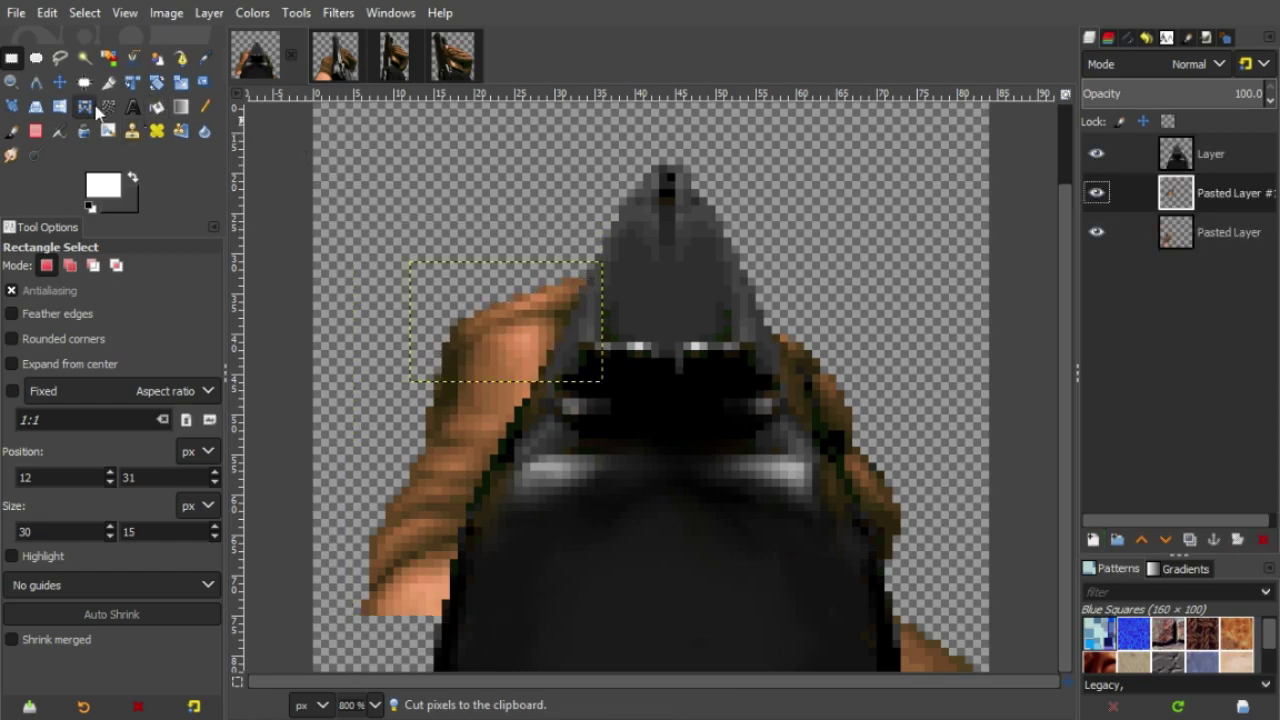
# - Move the cut arm top 1 px down and merge it into the pasted arm layer
pyautogui.click(60, 82)
pyautogui.moveTo(586, 329); pyautogui.dragTo(586, 337)
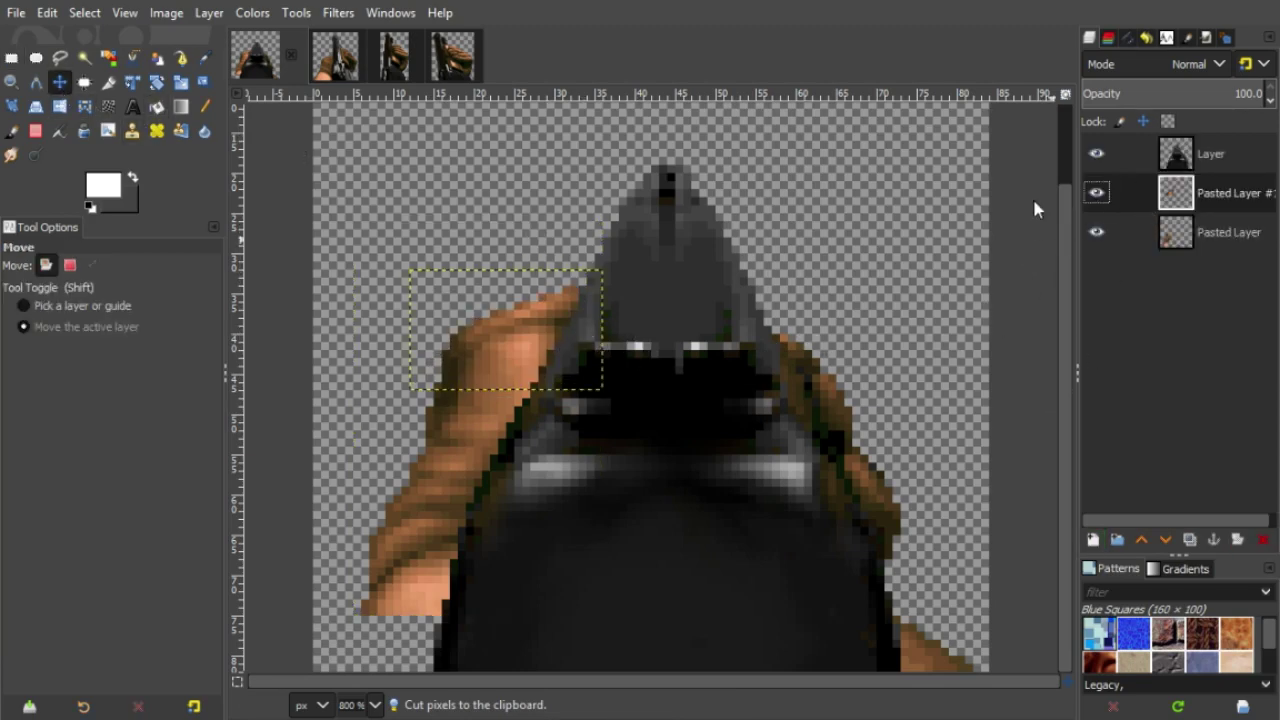
pyautogui.hotkey('ctrl', 'm')
# - Cut a smaller rectangle around the arm's top, paste it about 1 px lower and merge it into the arm layer
pyautogui.press('r')
pyautogui.moveTo(610, 278); pyautogui.dragTo(437, 362)
pyautogui.hotkey('ctrl', 'x')
pyautogui.hotkey('ctrl', 'v')
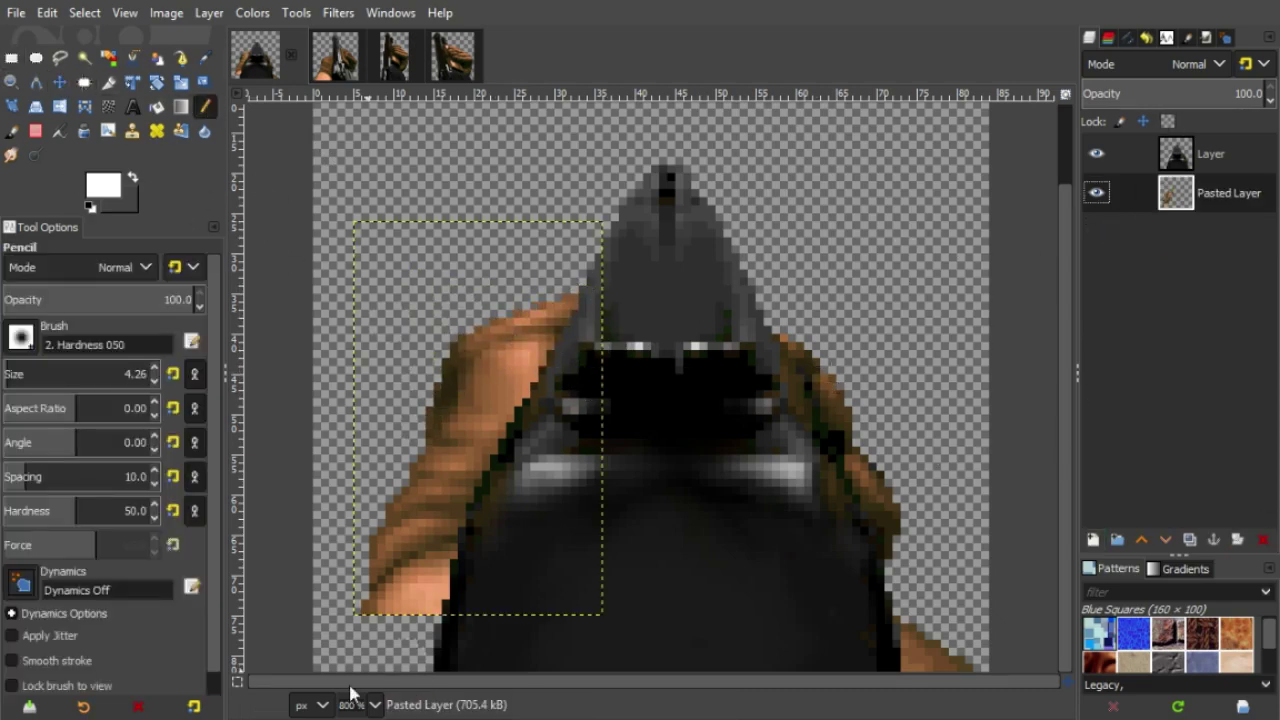
# - Pencil white over the outer edge of the upper left arm to narrow it, finishing with a 1 px brush
pyautogui.click(374, 704)
pyautogui.click(376, 492)
pyautogui.moveTo(505, 681); pyautogui.dragTo(335, 681)
pyautogui.moveTo(1065, 480); pyautogui.dragTo(1065, 358)
pyautogui.moveTo(447, 433)
pyautogui.mouseDown()
pyautogui.moveTo(471, 319)
pyautogui.moveTo(545, 250)
pyautogui.mouseUp()
pyautogui.press('[')
pyautogui.press('[')
pyautogui.press('[')
pyautogui.press('[')
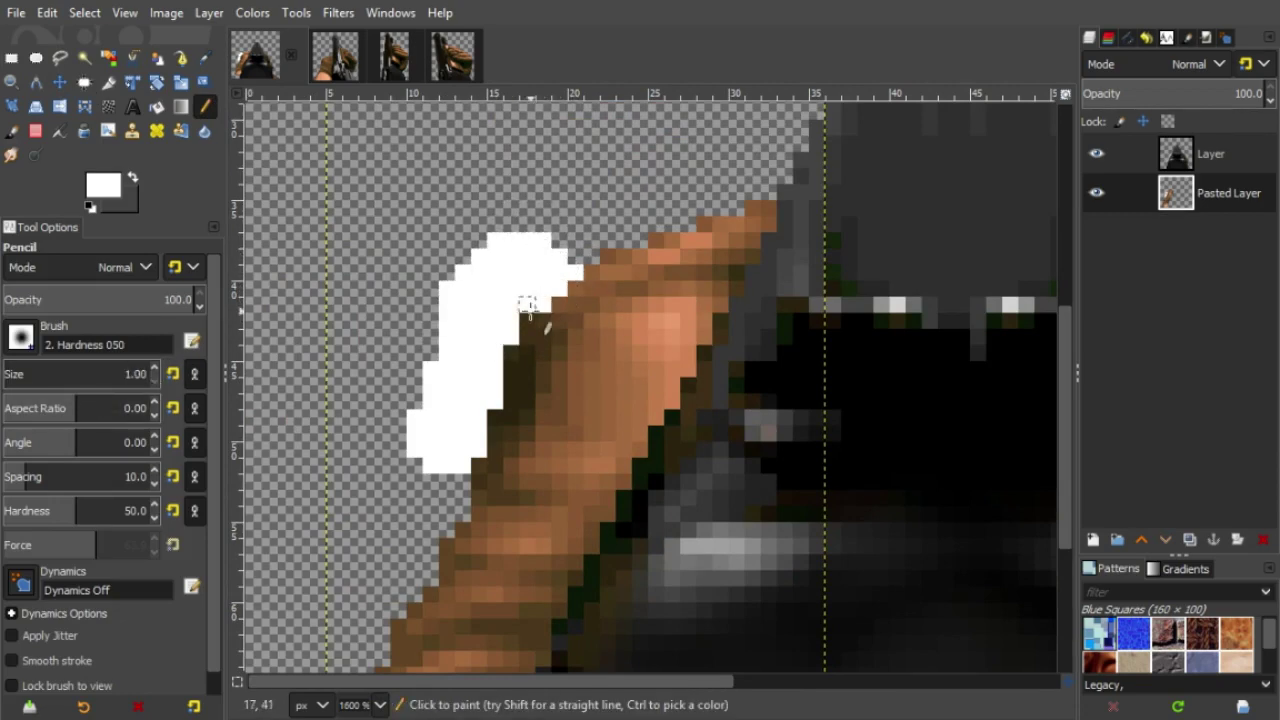
pyautogui.moveTo(585, 256); pyautogui.dragTo(553, 246)
# - Fuzzy-select the white area beside the upper arm, delete it and clear the selection
pyautogui.click(85, 58)
pyautogui.click(490, 340)
pyautogui.press('Delete')
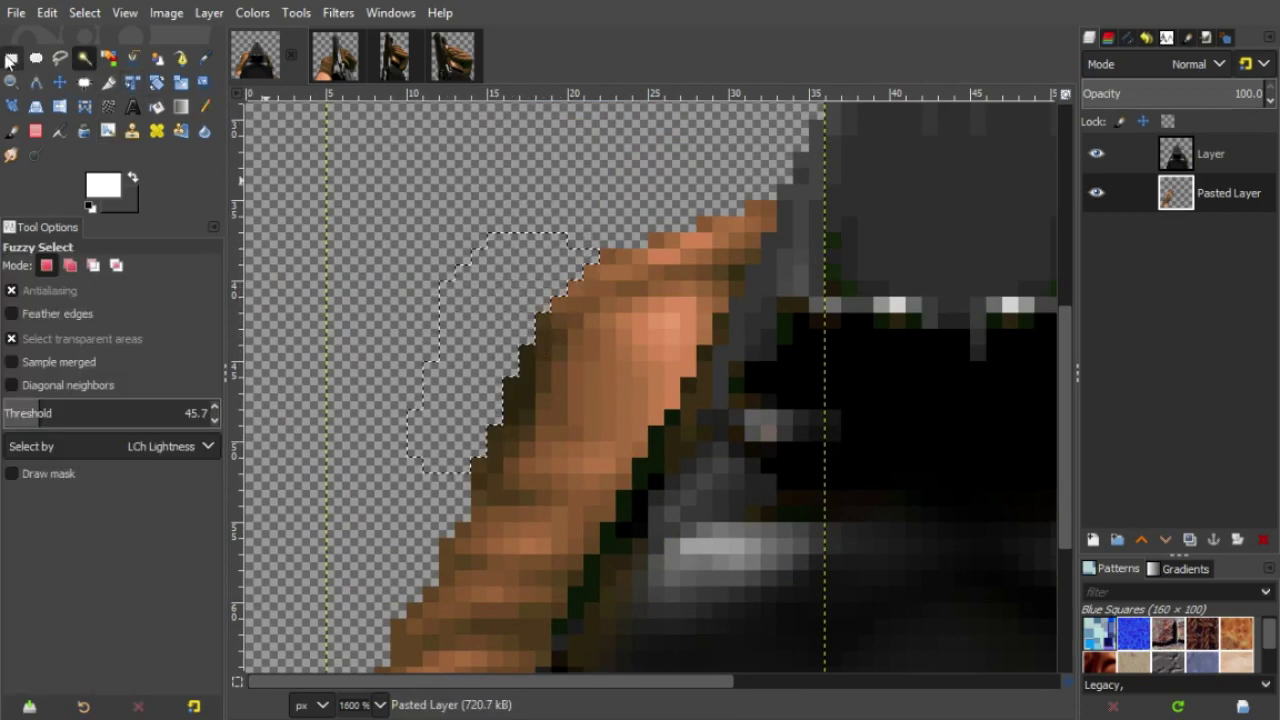
pyautogui.click(12, 58)
pyautogui.click(443, 209)
# - Select an 18 × 21 px rectangle around the lower end of the left arm, and cut and paste it into a new layer
pyautogui.click(374, 704)
pyautogui.click(374, 541)
pyautogui.click(374, 704)
pyautogui.click(376, 517)
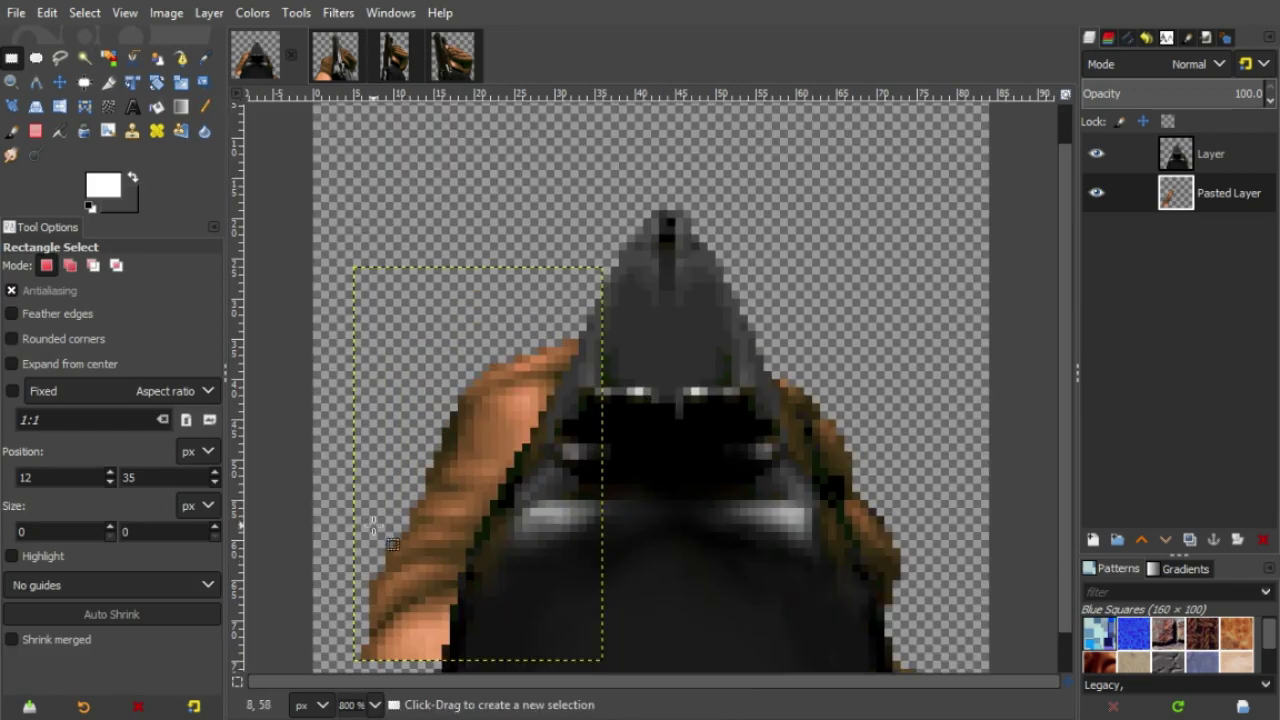
pyautogui.scroll(-2, 376, 520)
pyautogui.click(374, 704)
pyautogui.click(376, 492)
pyautogui.scroll(-4, 374, 485)
pyautogui.hscroll(-4, 350, 440)
pyautogui.moveTo(342, 257); pyautogui.dragTo(630, 574)
pyautogui.moveTo(602, 304); pyautogui.dragTo(602, 289)
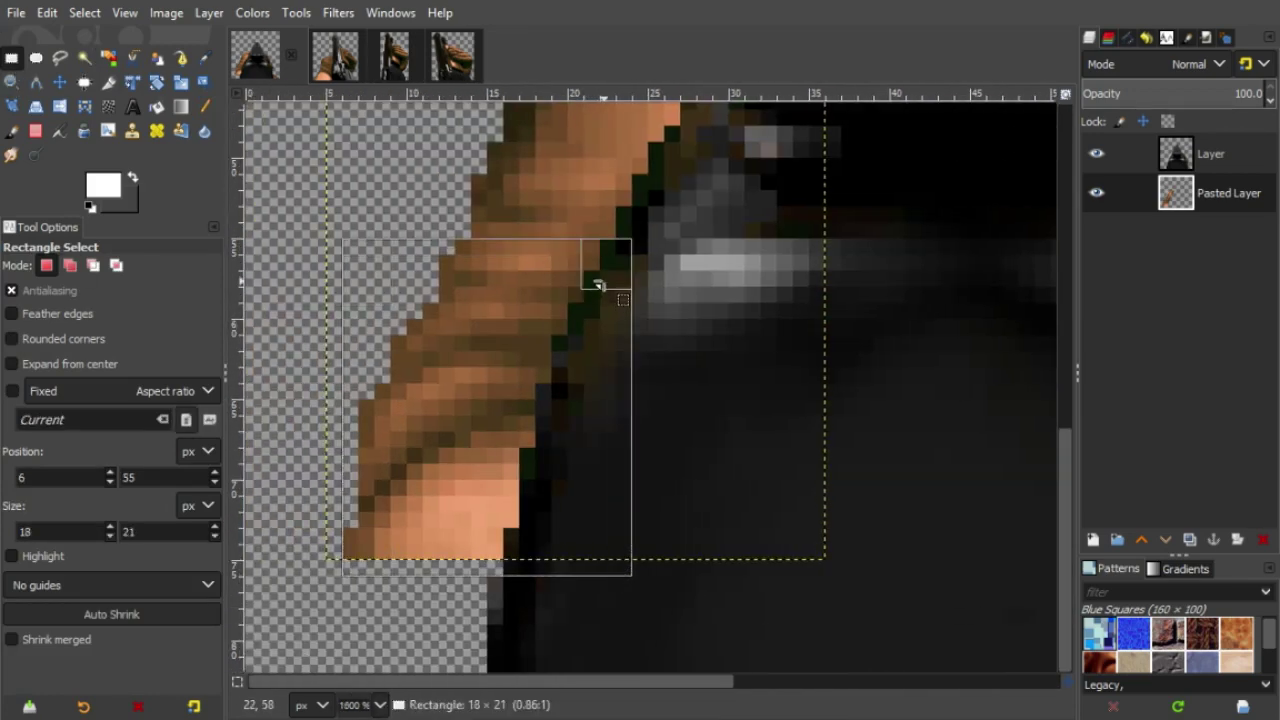
pyautogui.hotkey('ctrl', 'x')
pyautogui.hotkey('ctrl', 'v')
pyautogui.click(1093, 540)
# - Move the cut lower arm piece 1 px right and merge it down into the arm layer
pyautogui.click(60, 82)
pyautogui.moveTo(427, 317); pyautogui.dragTo(442, 317)
pyautogui.rightClick(1222, 193)
pyautogui.click(1037, 426)
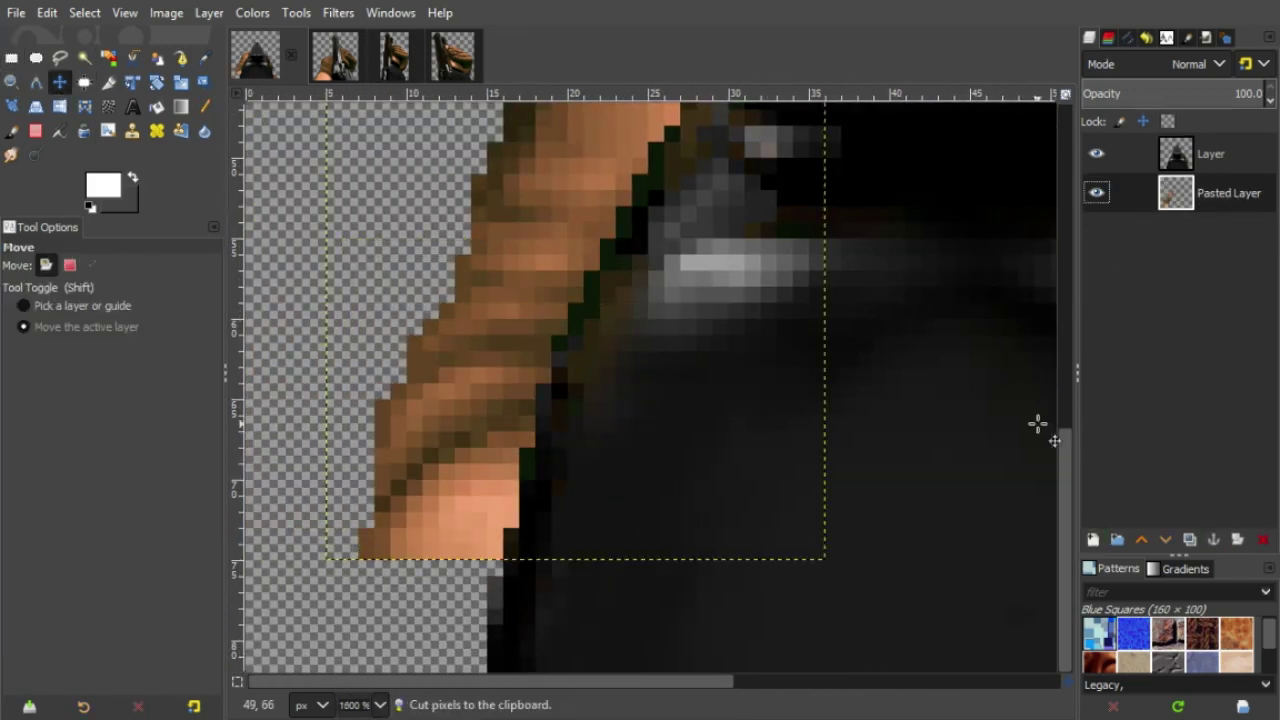
# - Expand the pasted arm layer's boundary to the full image size
pyautogui.scroll(4, 900, 420)
pyautogui.scroll(-4, 900, 420)
pyautogui.click(209, 13)
pyautogui.click(270, 316)
# - Mark the protruding pixels on the arm's outer edge in white, fuzzy-select and delete them, and clear the selection
pyautogui.scroll(4, 456, 480)
pyautogui.click(205, 107)
pyautogui.moveTo(479, 464); pyautogui.dragTo(479, 500)
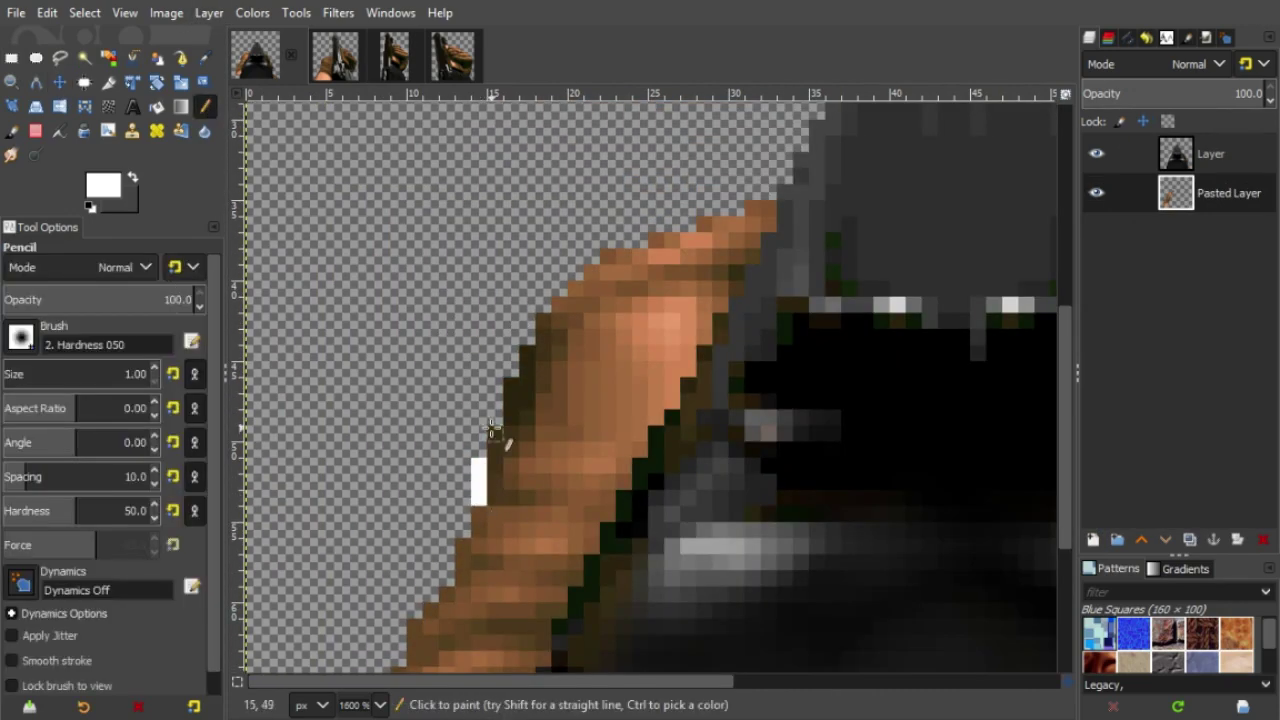
pyautogui.moveTo(479, 452); pyautogui.dragTo(479, 434)
pyautogui.click(86, 58)
pyautogui.click(466, 510)
pyautogui.press('Delete')
pyautogui.click(12, 59)
pyautogui.click(574, 302)
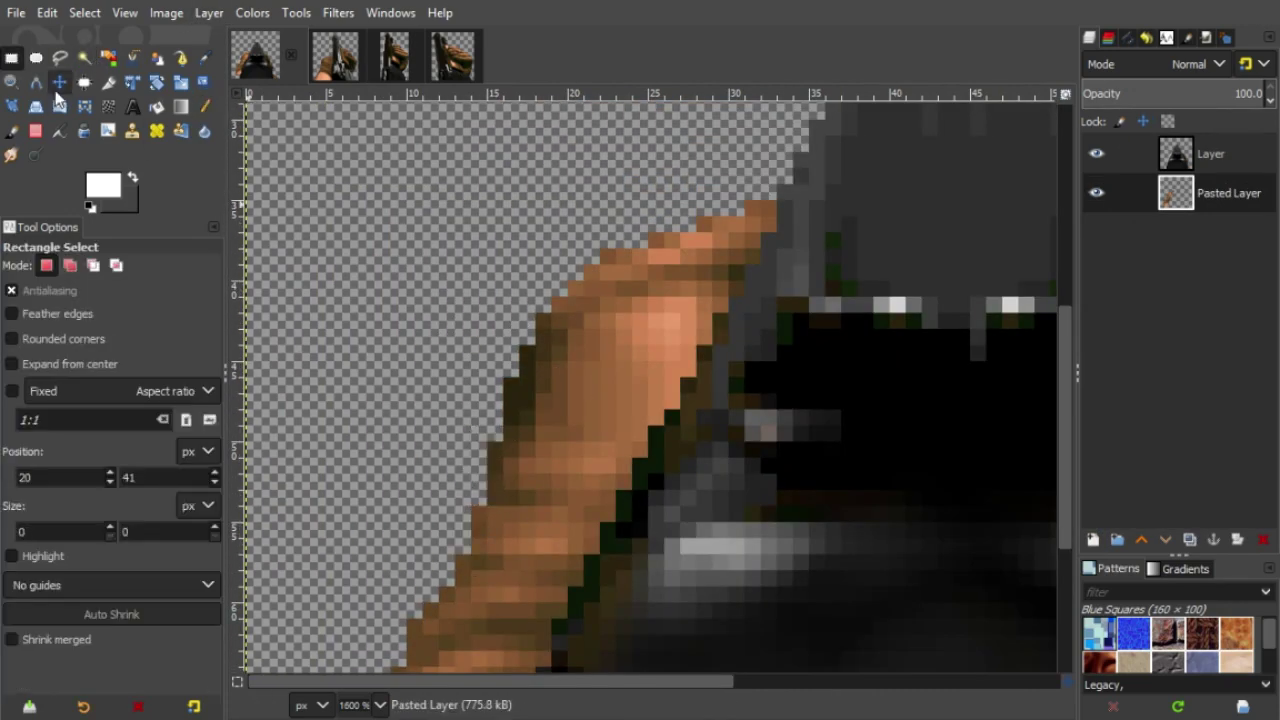
# - Sample brown from the arm's lower outer corner and pencil a 1 px straight line extending that edge to the canvas bottom
pyautogui.click(380, 705)
pyautogui.click(372, 532)
pyautogui.click(205, 107)
pyautogui.click(90, 207)
pyautogui.click(205, 58)
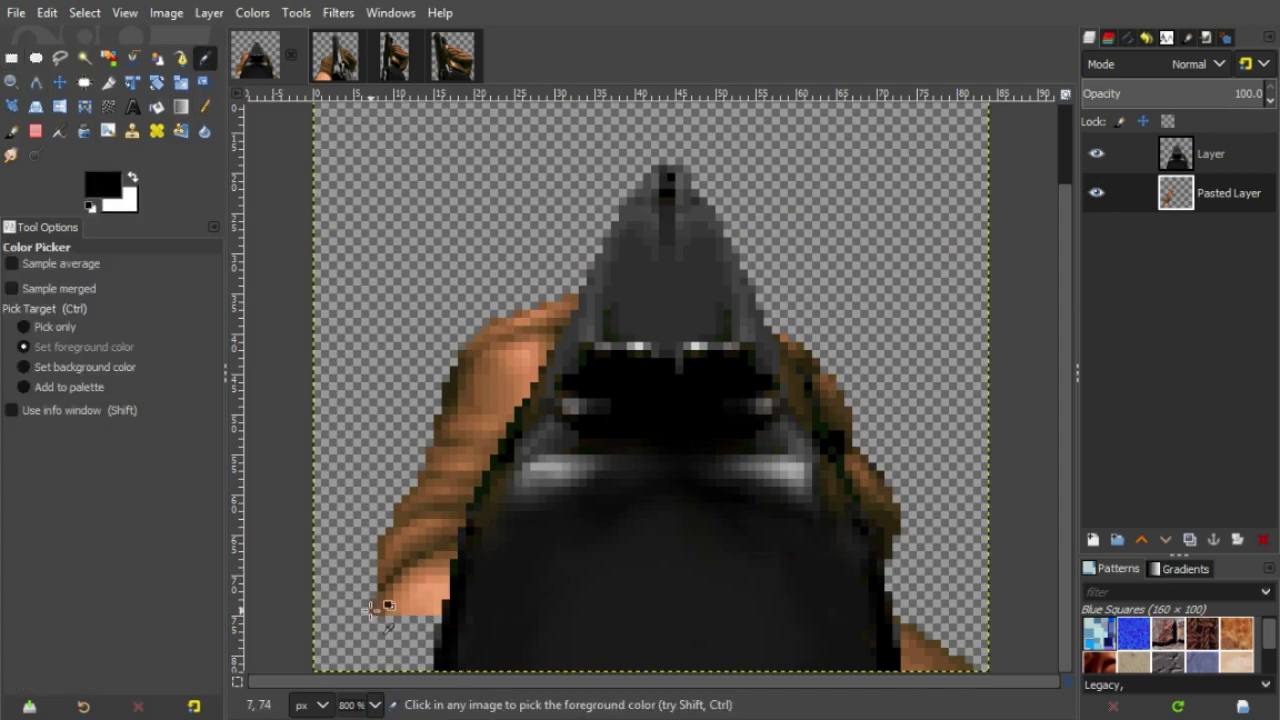
pyautogui.click(374, 603)
pyautogui.click(205, 107)
pyautogui.click(375, 705)
pyautogui.click(372, 510)
pyautogui.scroll(-2, 435, 552)
pyautogui.moveTo(450, 681); pyautogui.dragTo(289, 681)
pyautogui.click(350, 568)
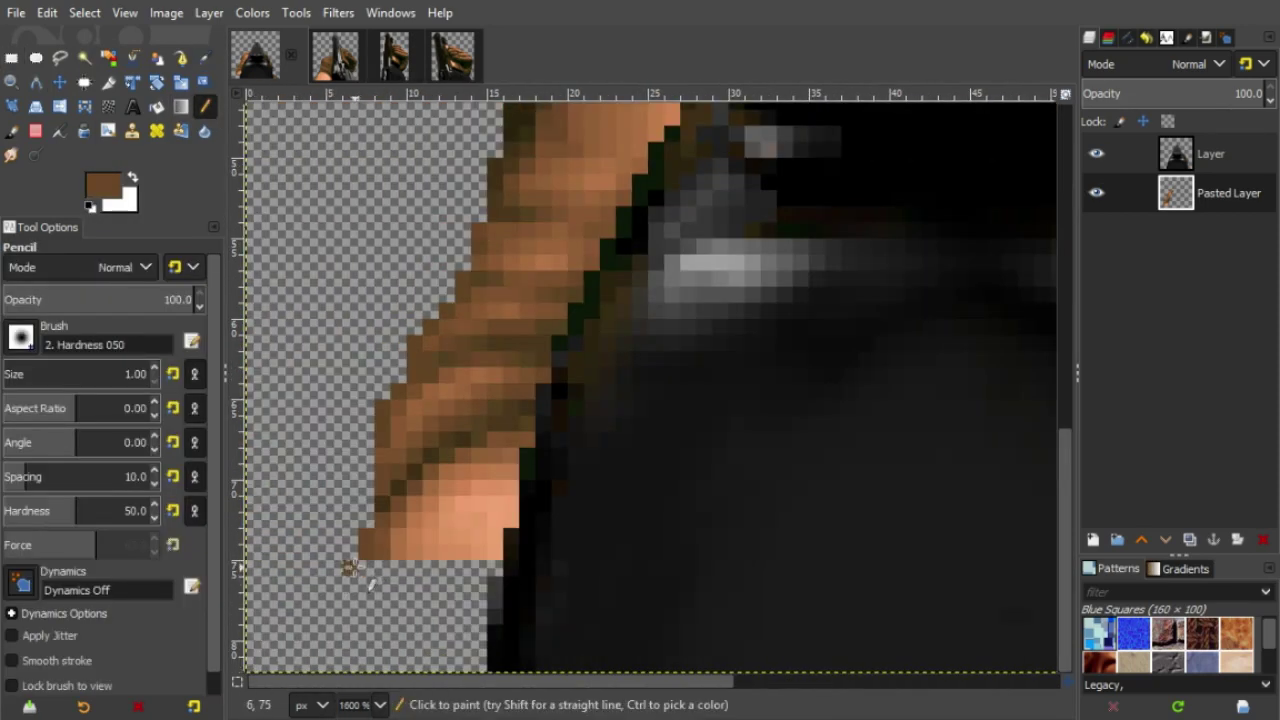
pyautogui.keyDown('shift'); pyautogui.click(318, 660); pyautogui.keyUp('shift')
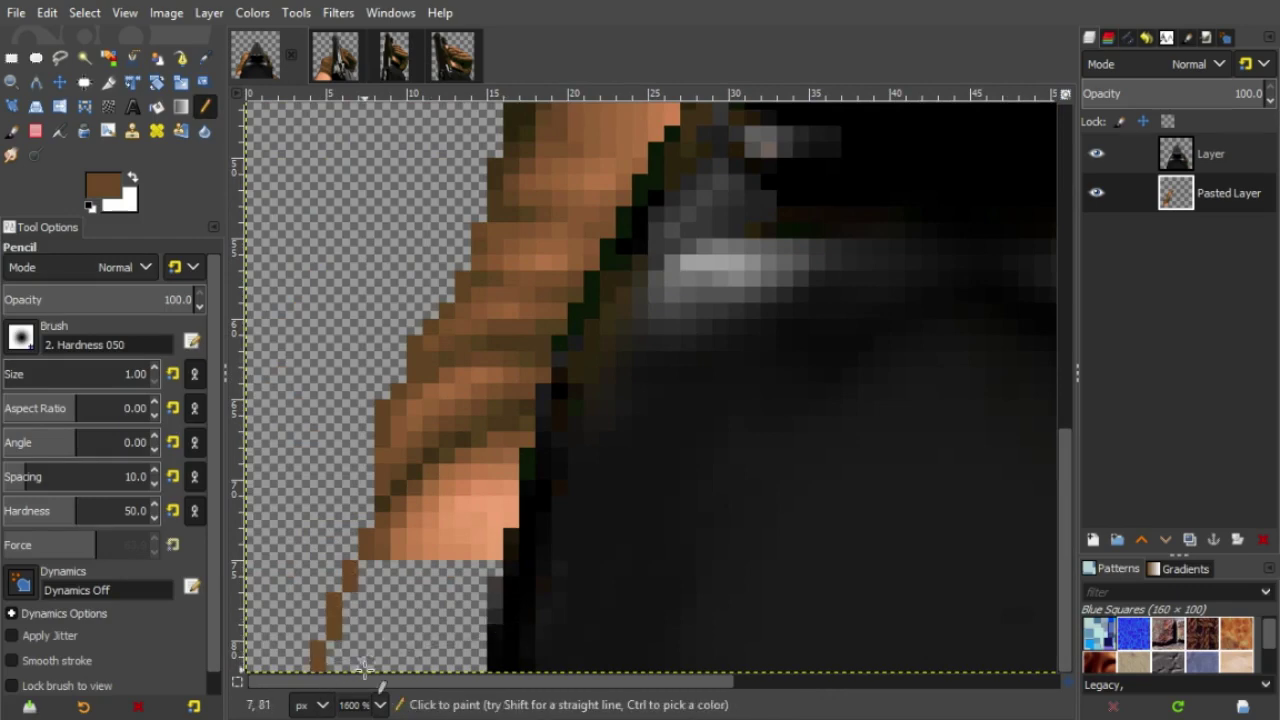
# - Close the brown outline along the canvas bottom, the gun's edge and the arm's cut end, and fill it with brown
pyautogui.hotkey('ctrl', 'shift')
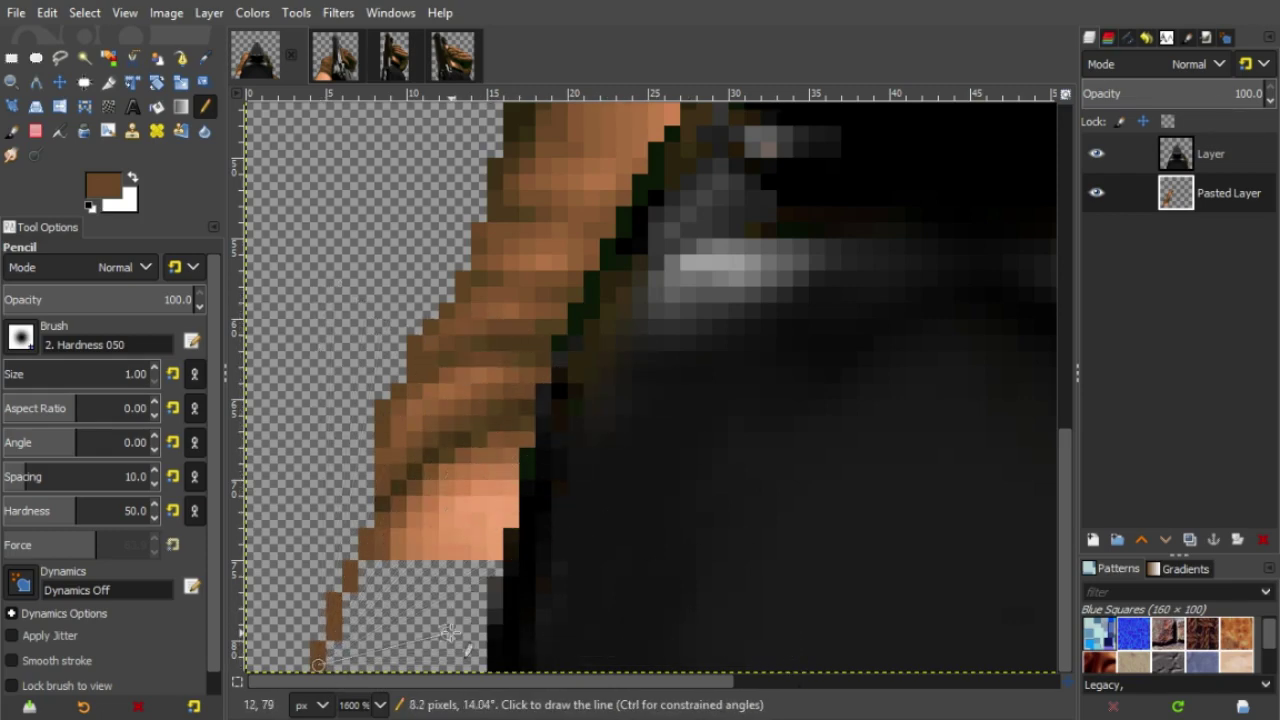
pyautogui.keyDown('shift'); pyautogui.click(480, 665); pyautogui.keyUp('shift')
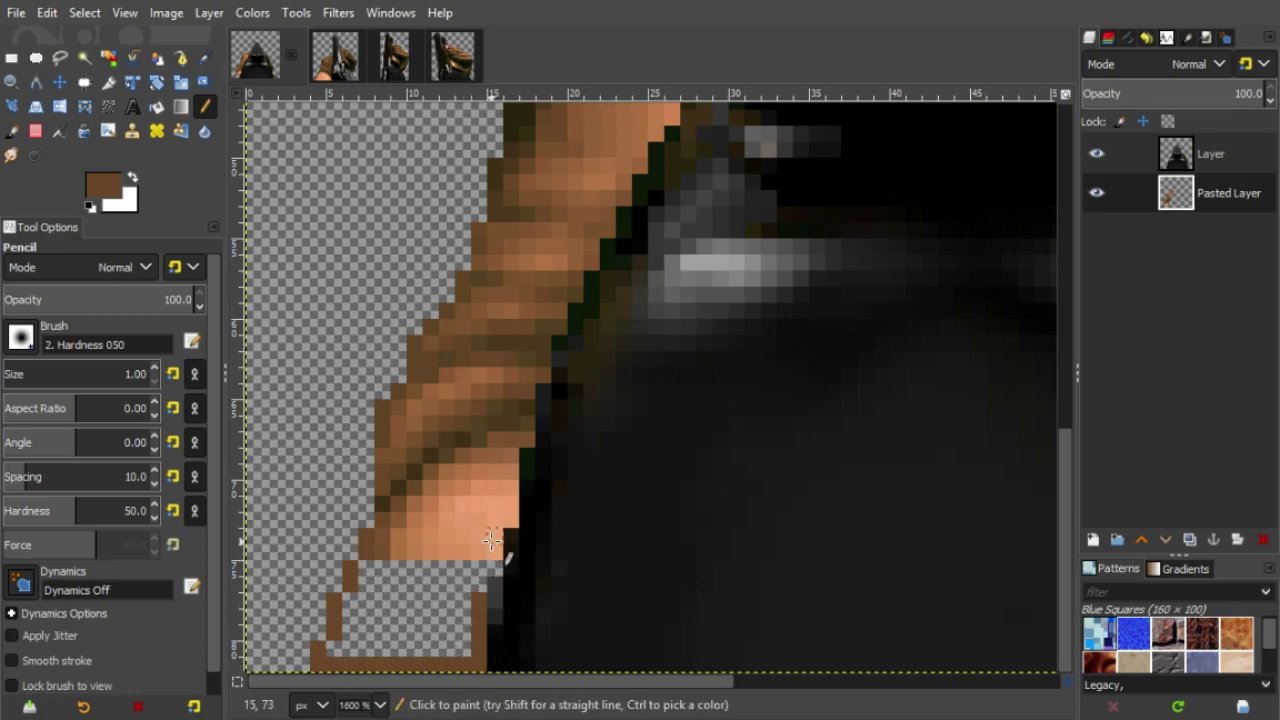
pyautogui.moveTo(440, 570); pyautogui.dragTo(352, 570)
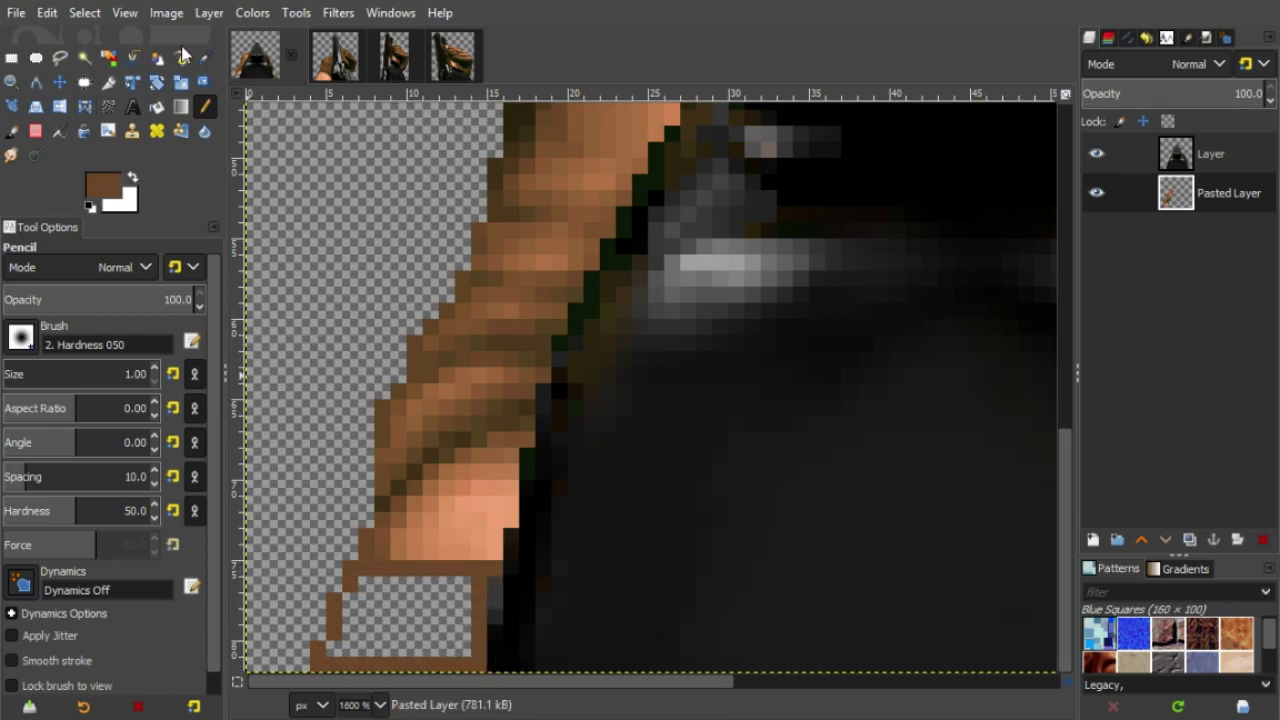
pyautogui.click(157, 106)
pyautogui.click(400, 606)
# - Sample a mid-brown and a light skin tone from the arm and pencil them as two bands over the brown extension
pyautogui.press('n')
pyautogui.keyDown('ctrl'); pyautogui.click(414, 557); pyautogui.keyUp('ctrl')
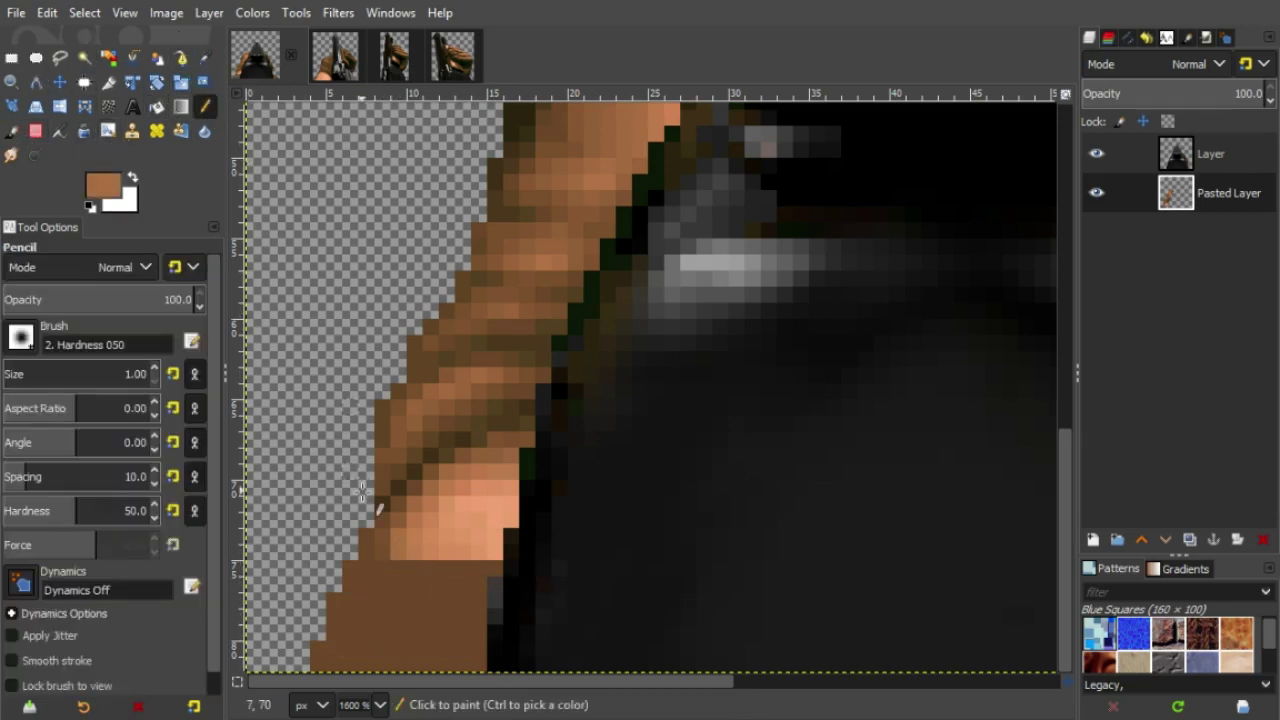
pyautogui.moveTo(395, 562)
pyautogui.mouseDown()
pyautogui.moveTo(396, 663)
pyautogui.moveTo(366, 662)
pyautogui.moveTo(415, 568)
pyautogui.moveTo(477, 662)
pyautogui.moveTo(445, 590)
pyautogui.mouseUp()
pyautogui.press('o')
pyautogui.click(204, 107)
pyautogui.moveTo(470, 665)
pyautogui.mouseDown()
pyautogui.moveTo(477, 581)
pyautogui.moveTo(463, 617)
pyautogui.moveTo(454, 572)
pyautogui.moveTo(432, 668)
pyautogui.mouseUp()
# - Sample an intermediate skin tone from the arm and pencil it between the mid-brown and light bands
pyautogui.click(205, 59)
pyautogui.click(446, 530)
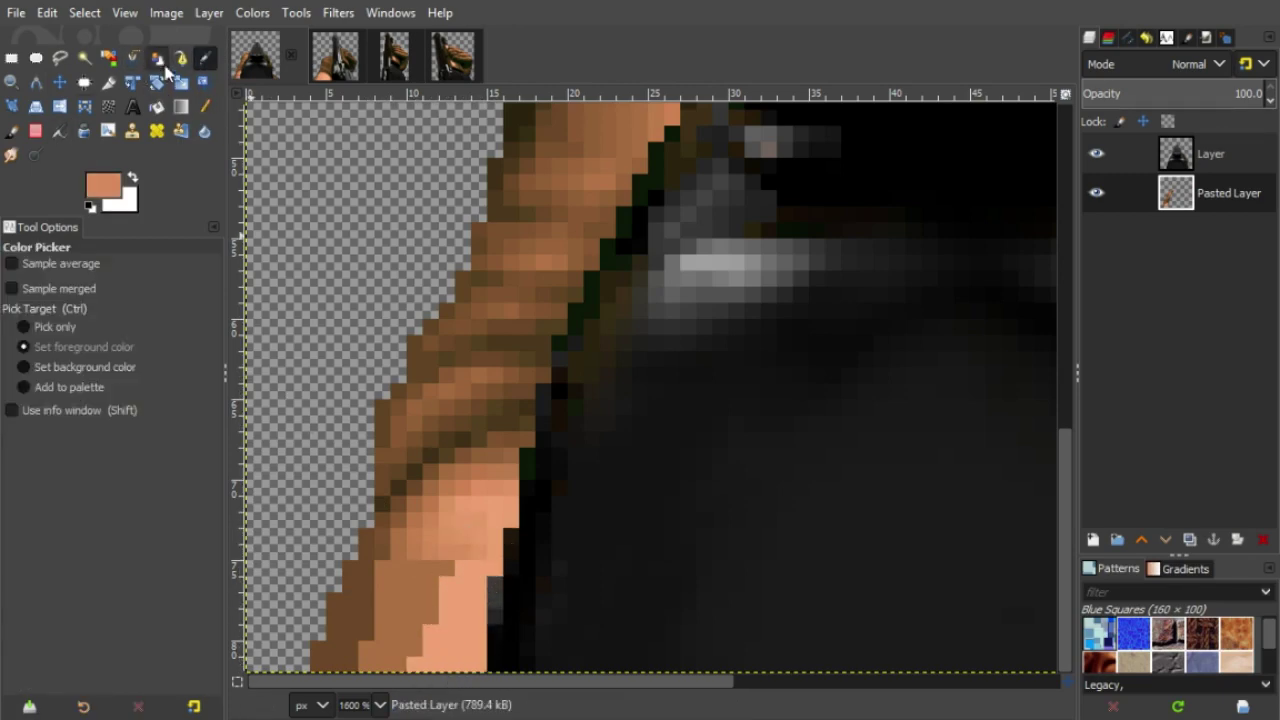
pyautogui.click(204, 107)
pyautogui.moveTo(447, 560)
pyautogui.mouseDown()
pyautogui.moveTo(426, 618)
pyautogui.moveTo(399, 664)
pyautogui.mouseUp()
# - Blend the color bands of the arm extension using the Smudge tool at size 3
pyautogui.click(12, 155)
pyautogui.press(']')
pyautogui.press(']')
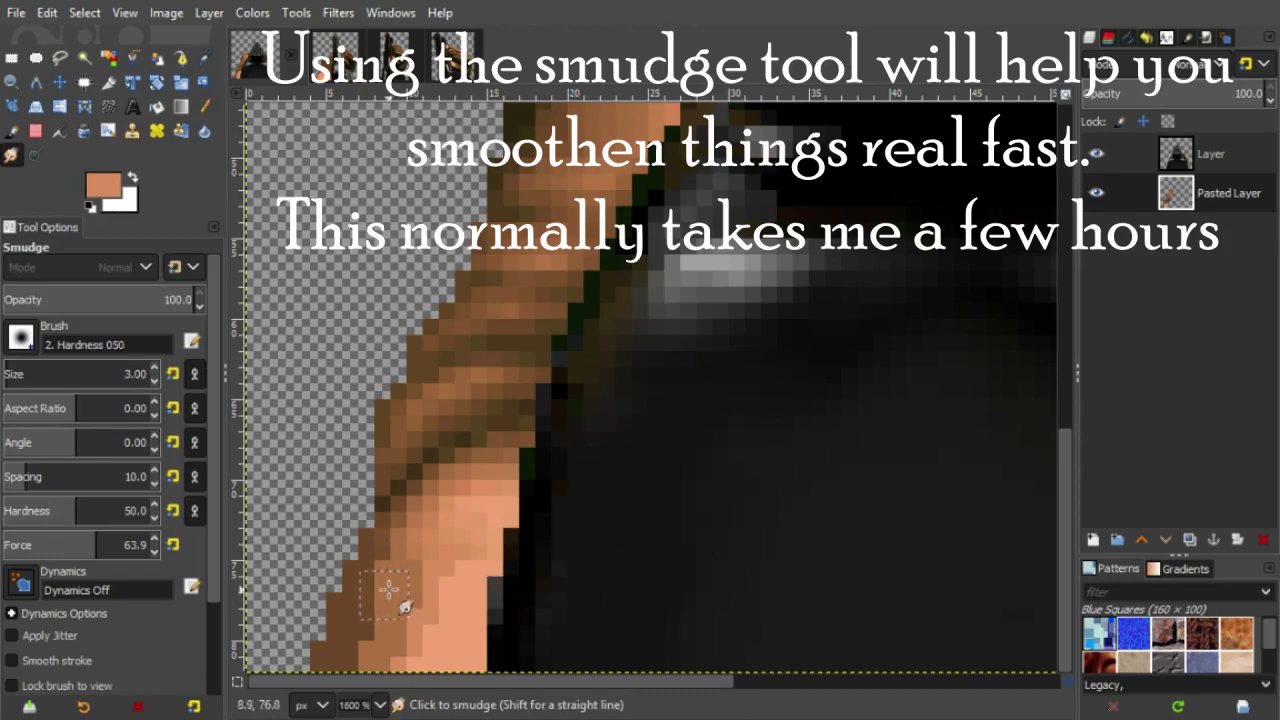
pyautogui.moveTo(346, 660); pyautogui.dragTo(391, 566)
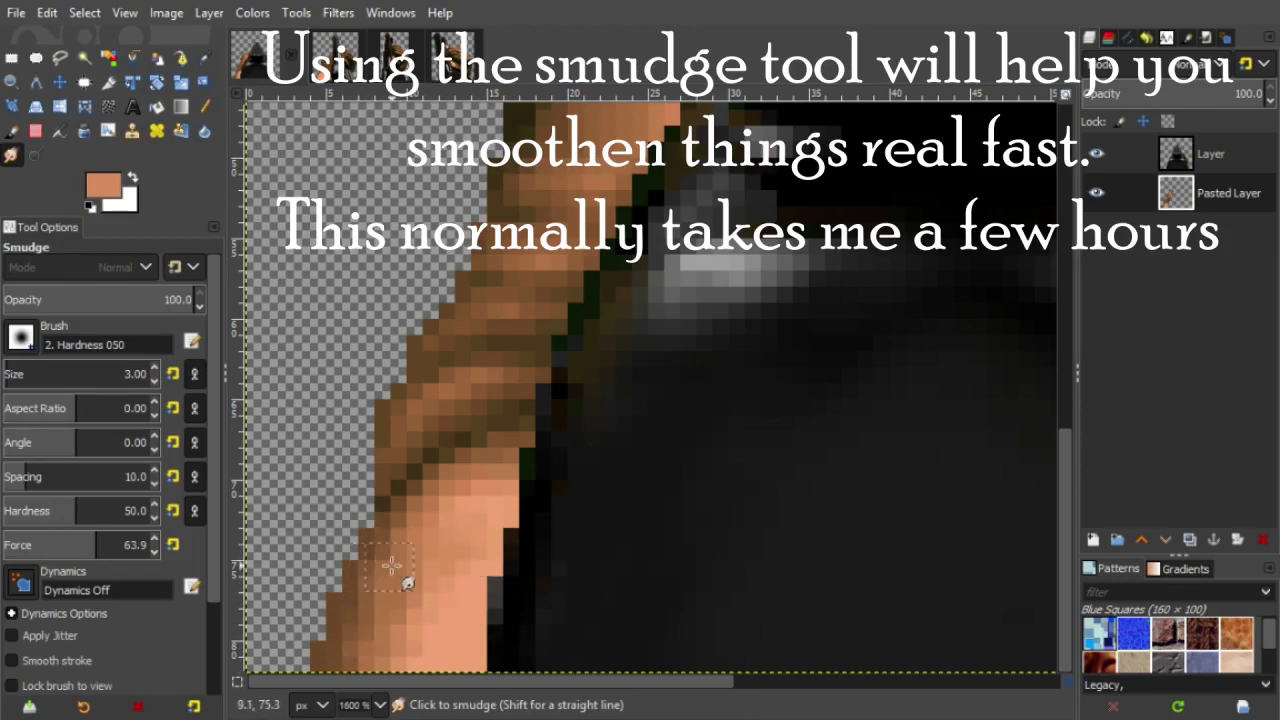
# - Sample brown from the arm's lower edge, widen the arm's outer bottom corner with a 1 px pencil, and smudge the added pixels smooth
pyautogui.click(380, 705)
pyautogui.click(374, 549)
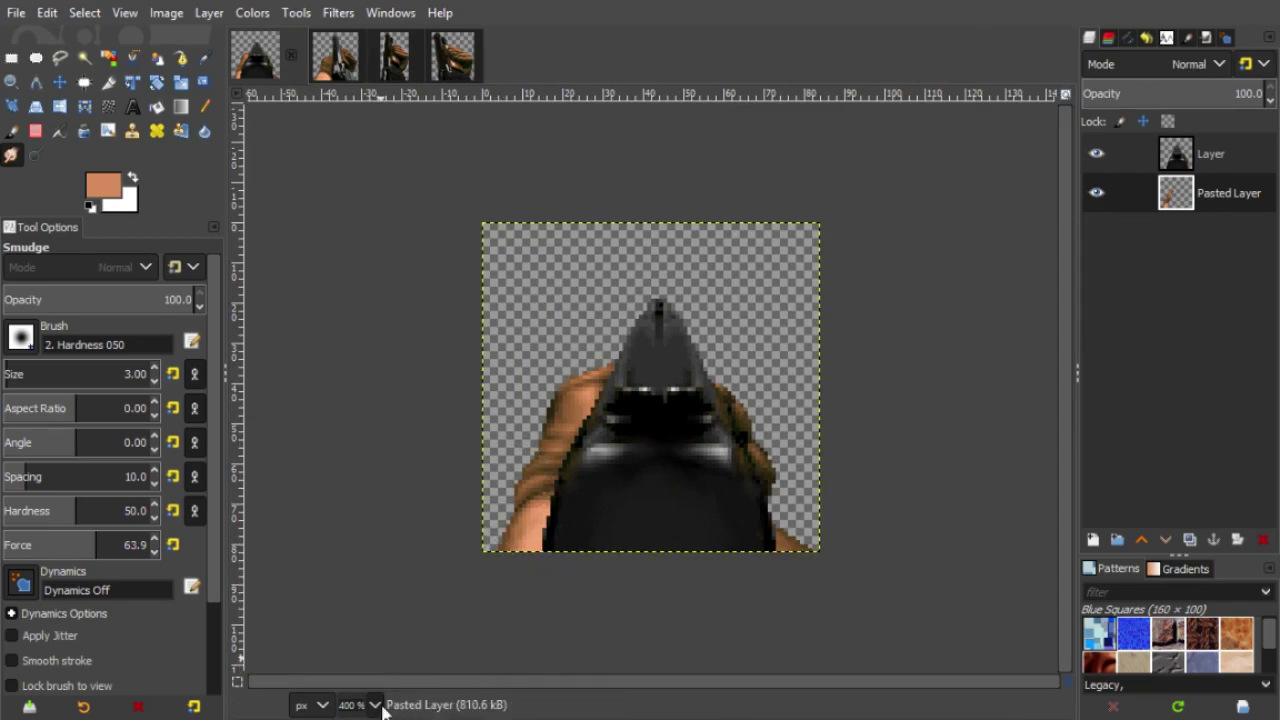
pyautogui.press('5')
pyautogui.moveTo(597, 686); pyautogui.dragTo(297, 669)
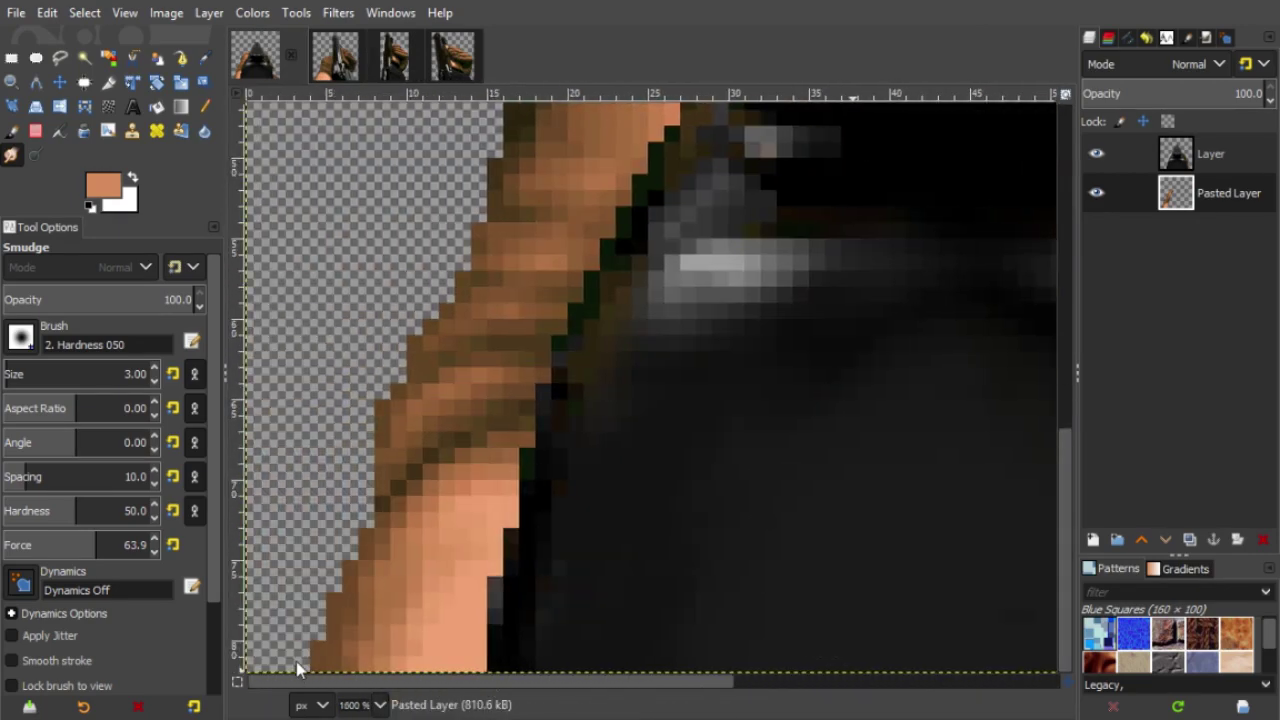
pyautogui.click(205, 106)
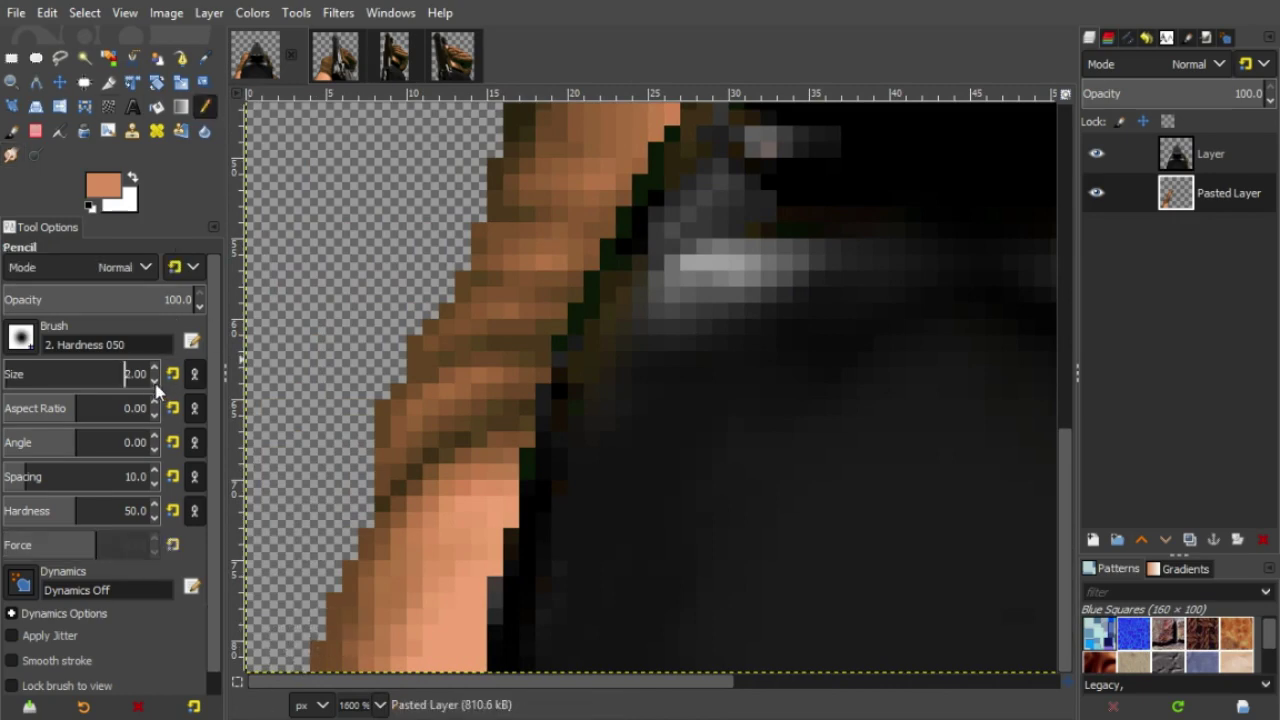
pyautogui.keyDown('ctrl'); pyautogui.click(314, 658); pyautogui.keyUp('ctrl')
pyautogui.moveTo(282, 664); pyautogui.dragTo(328, 639)
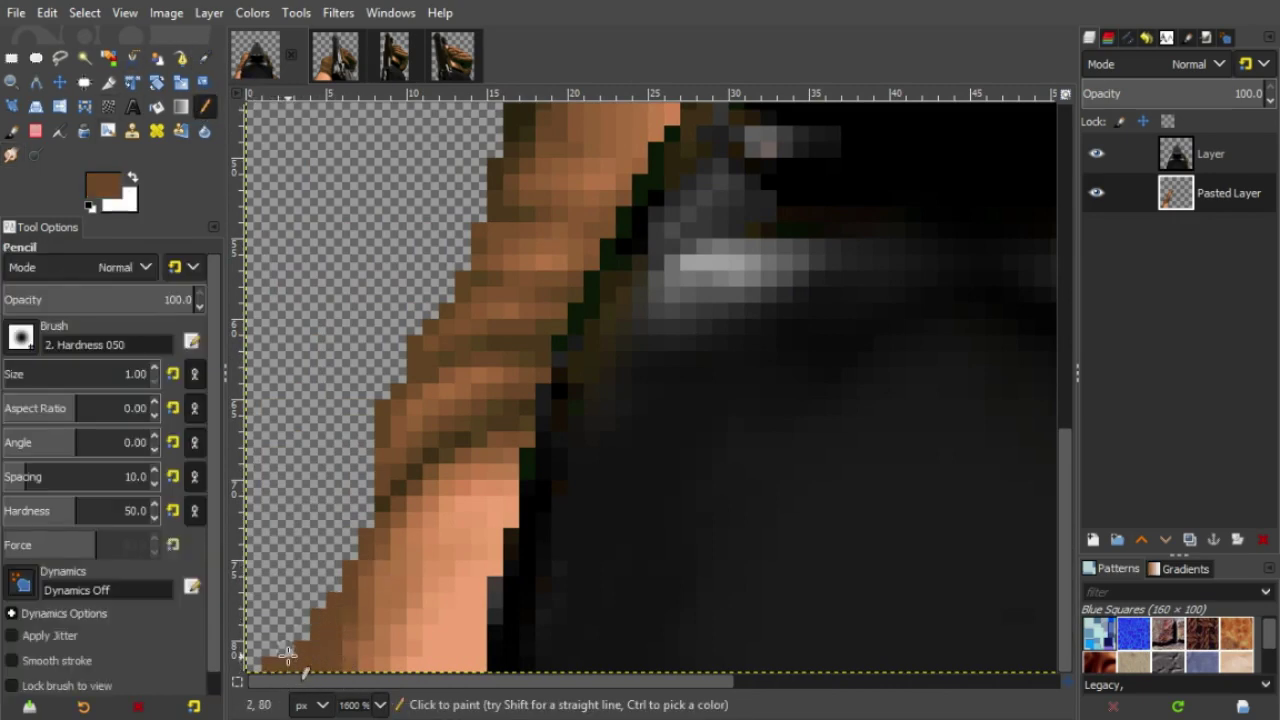
pyautogui.press('s')
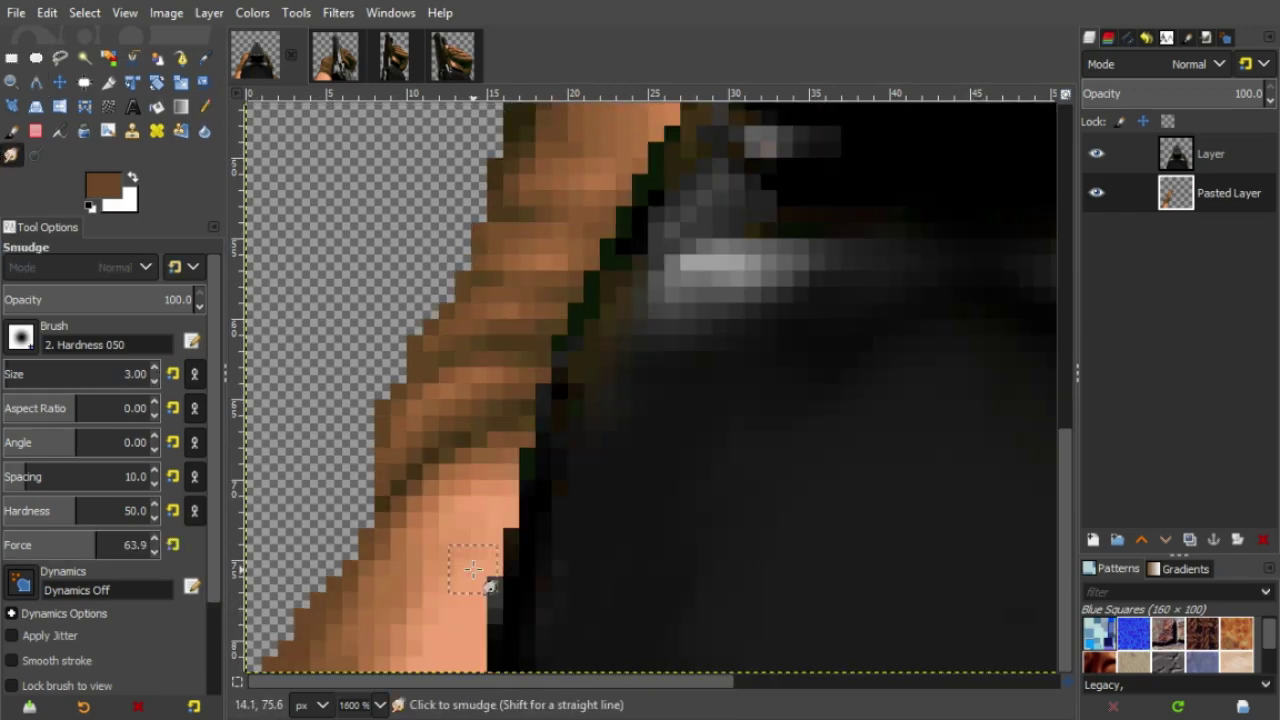
# - Trim the left arm's outer edge by pencilling its protruding pixels white at size 1, selecting the white pixels and deleting them
pyautogui.press('n')
pyautogui.press('x')
pyautogui.moveTo(382, 424); pyautogui.dragTo(398, 390)
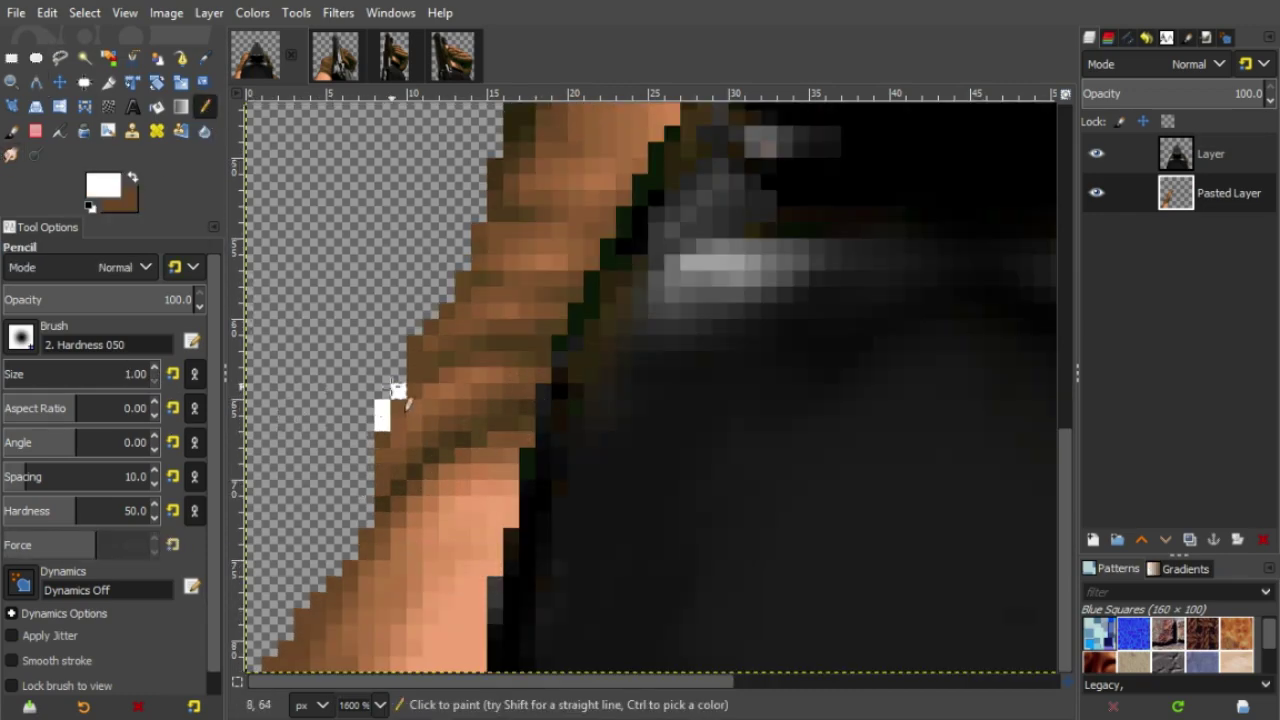
pyautogui.press('u')
pyautogui.hotkey('ctrl', 'z')
pyautogui.press('r')
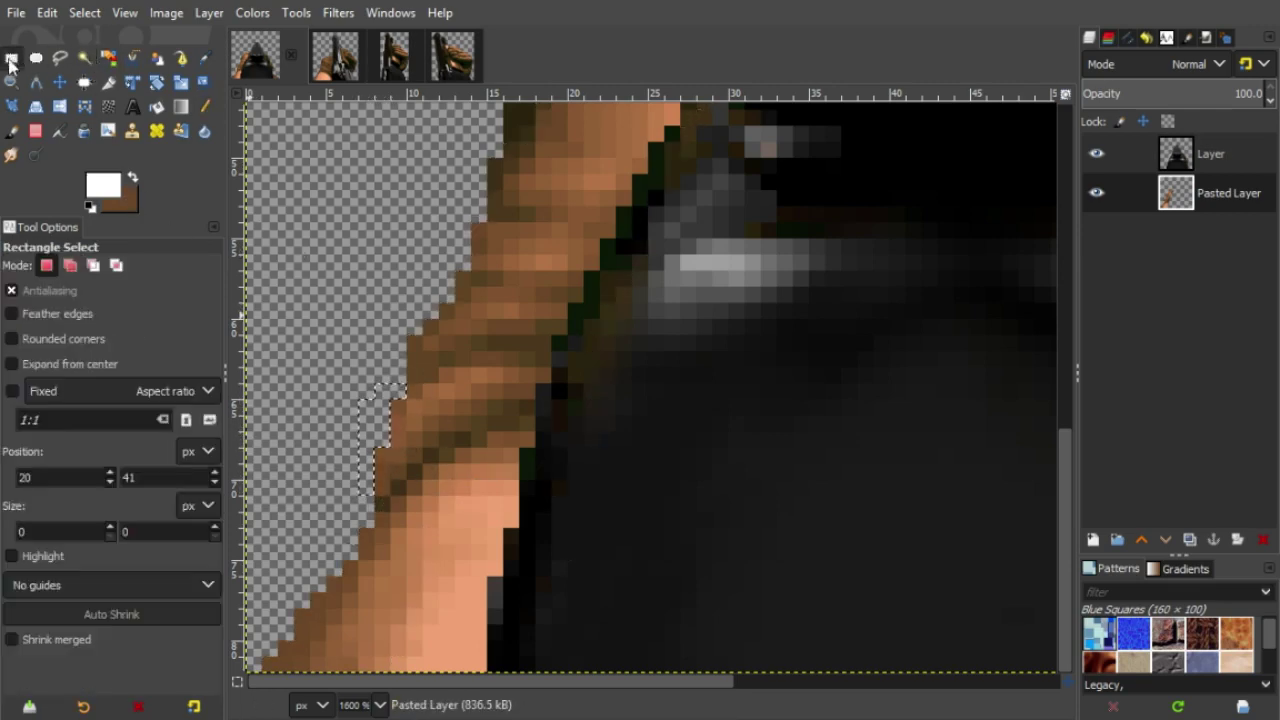
# - Sample matching browns from the left arm and pencil single pixels along its lower outer edge to smooth the contour
pyautogui.press('2')
pyautogui.press('4')
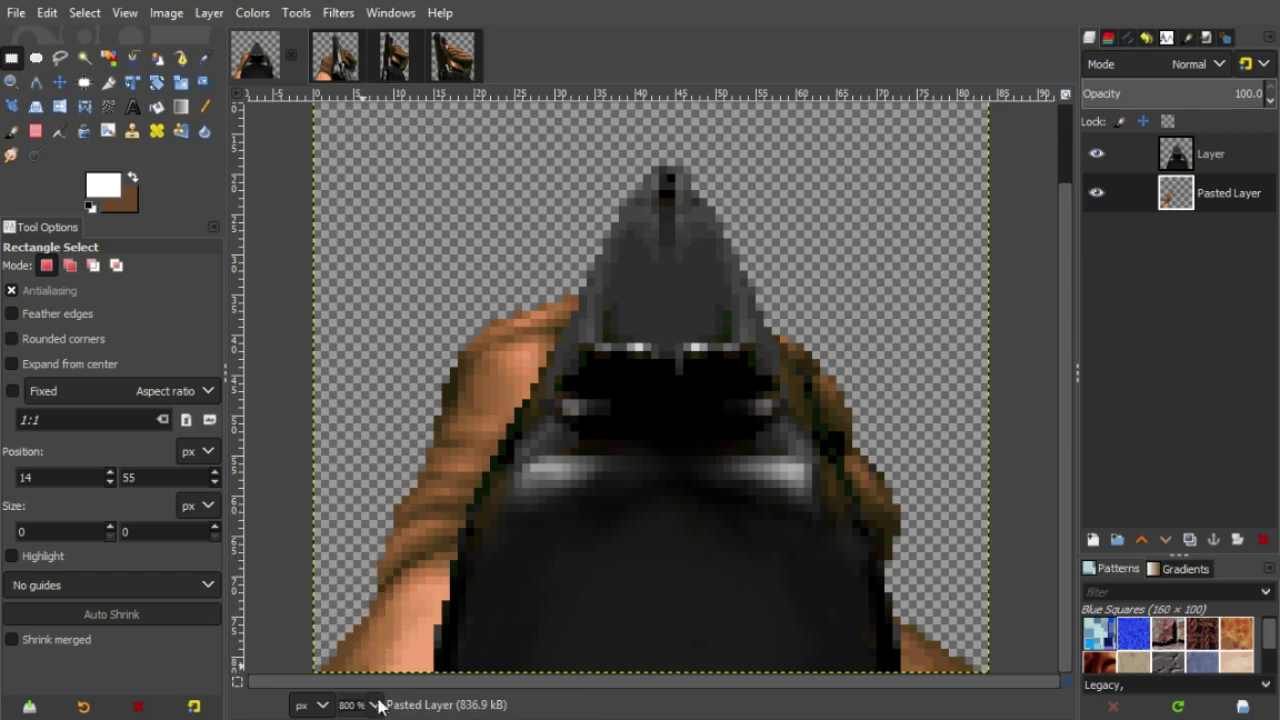
pyautogui.press('5')
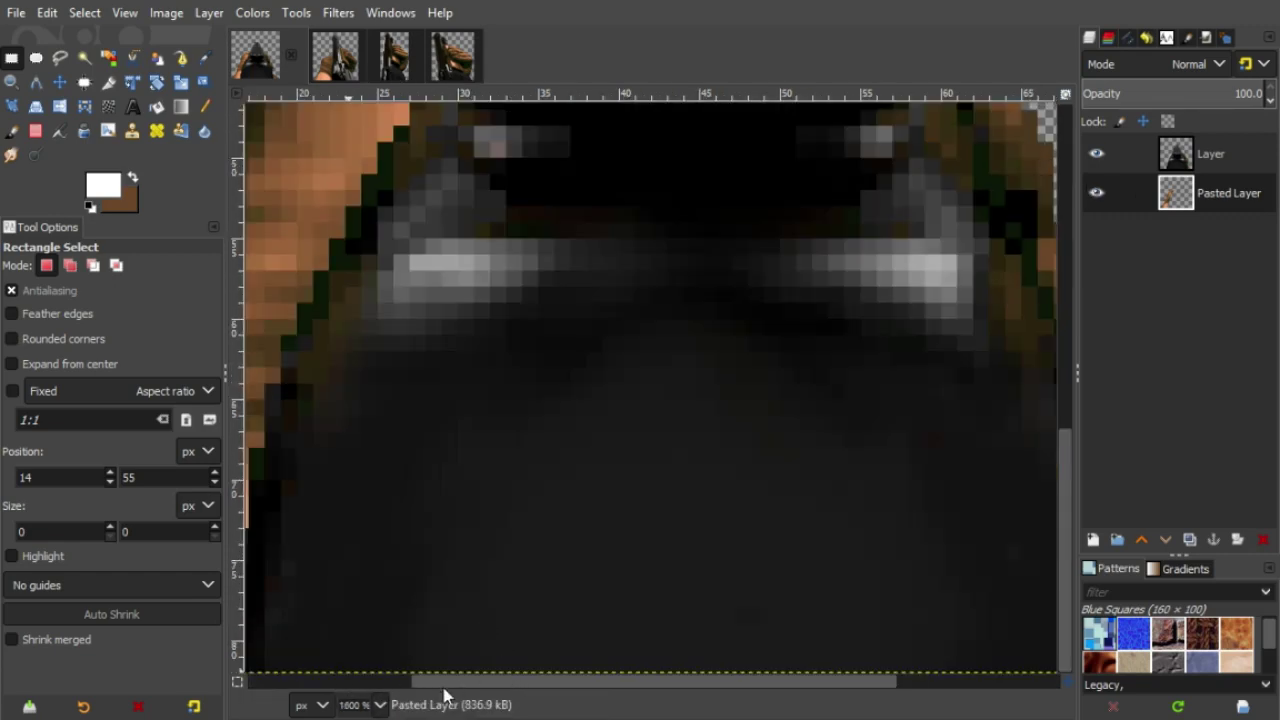
pyautogui.moveTo(445, 689); pyautogui.dragTo(158, 658)
pyautogui.press('n')
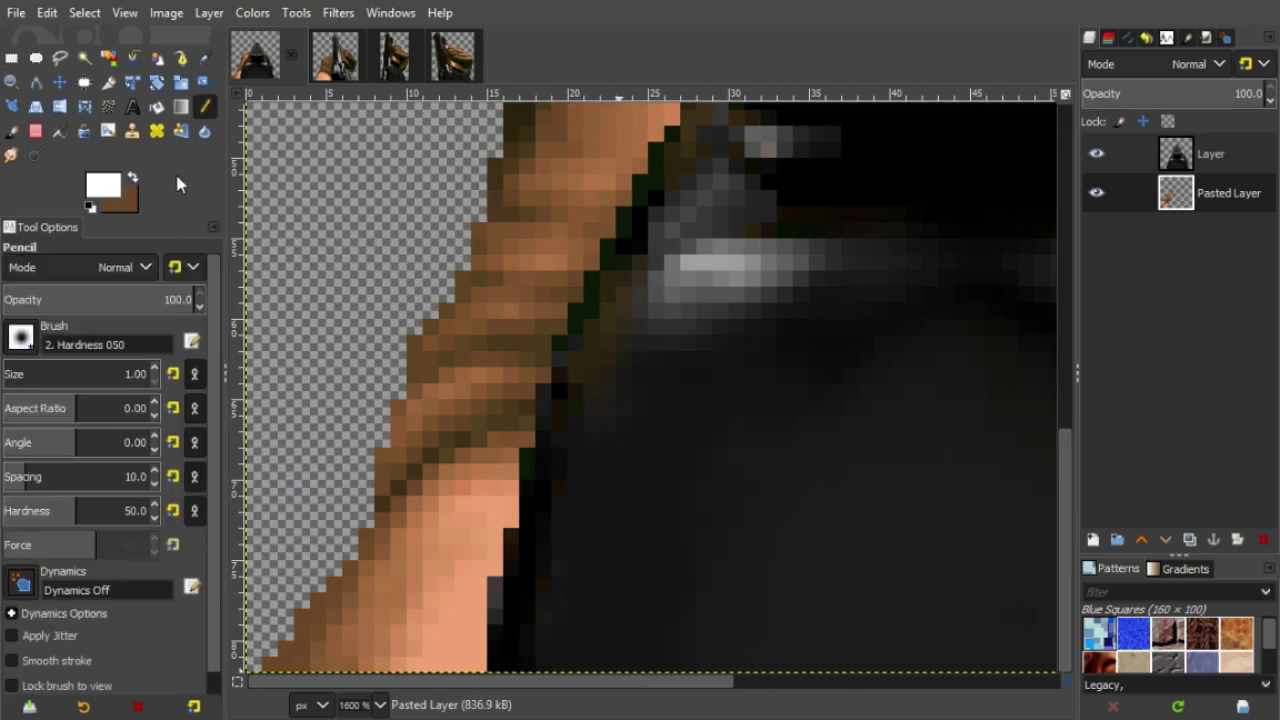
pyautogui.press('x')
pyautogui.click(351, 551)
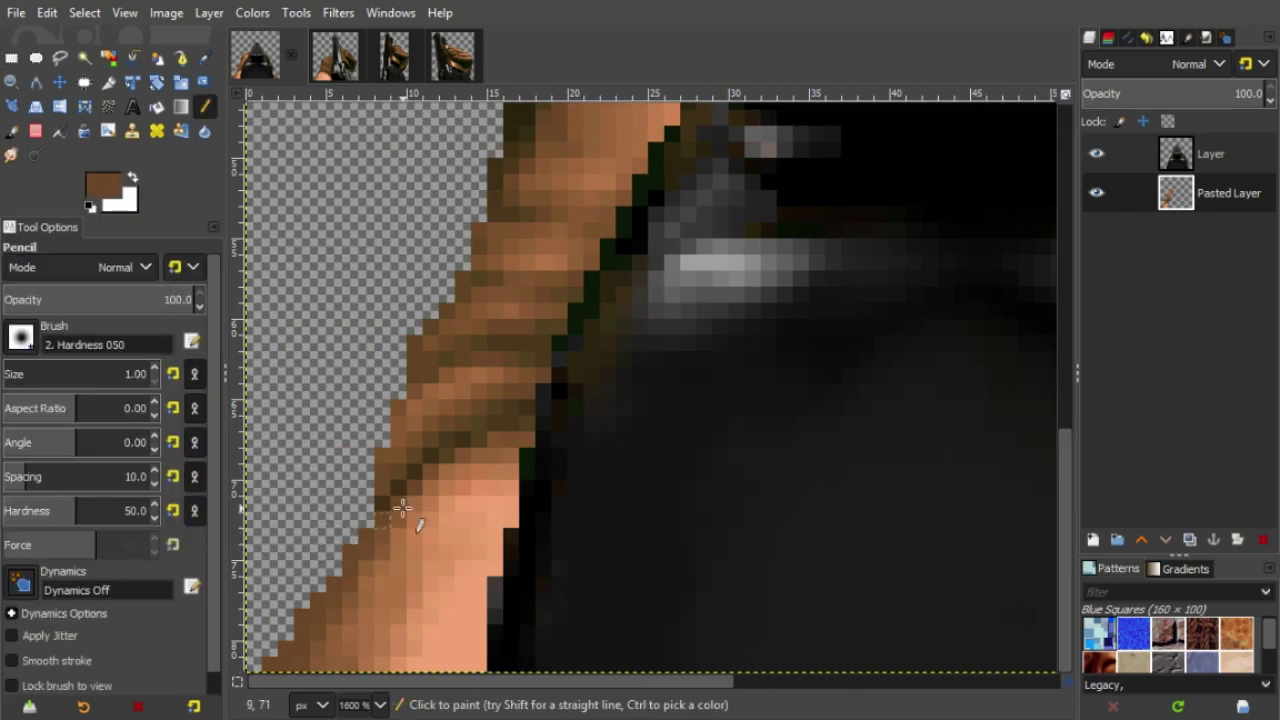
pyautogui.keyDown('ctrl'); pyautogui.click(382, 542); pyautogui.keyUp('ctrl')
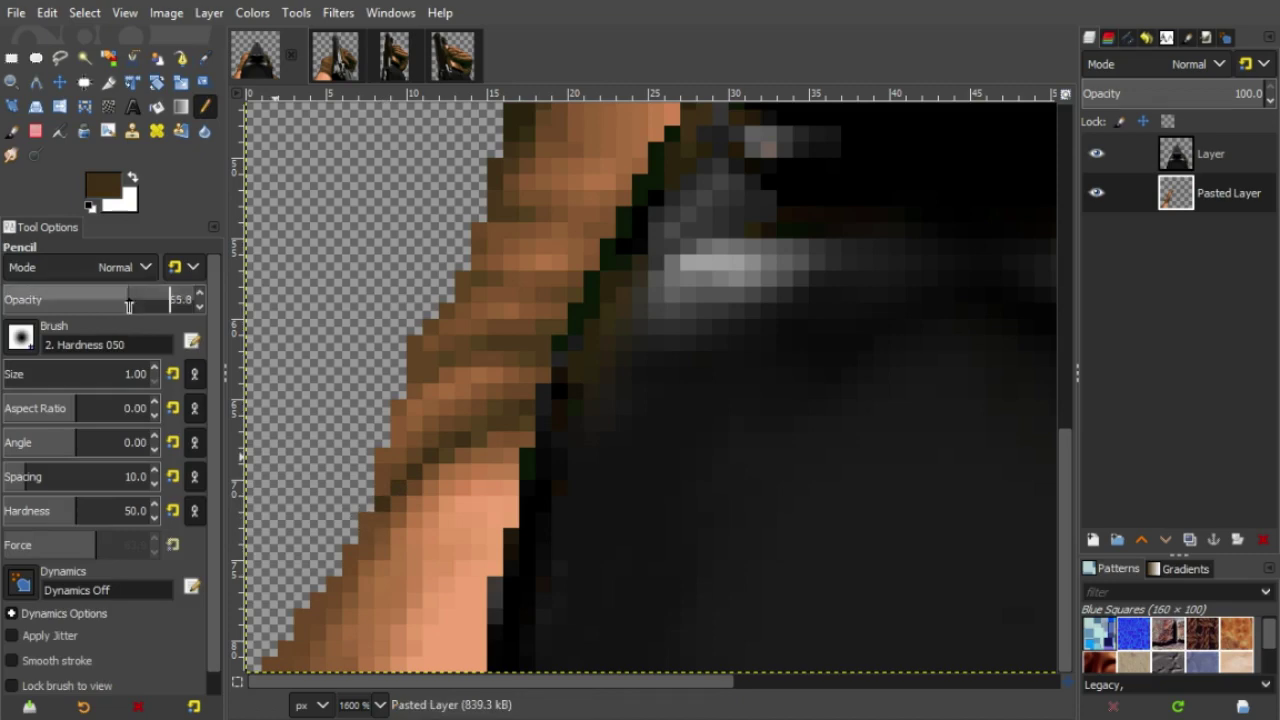
pyautogui.keyDown('ctrl'); pyautogui.click(394, 486); pyautogui.keyUp('ctrl')
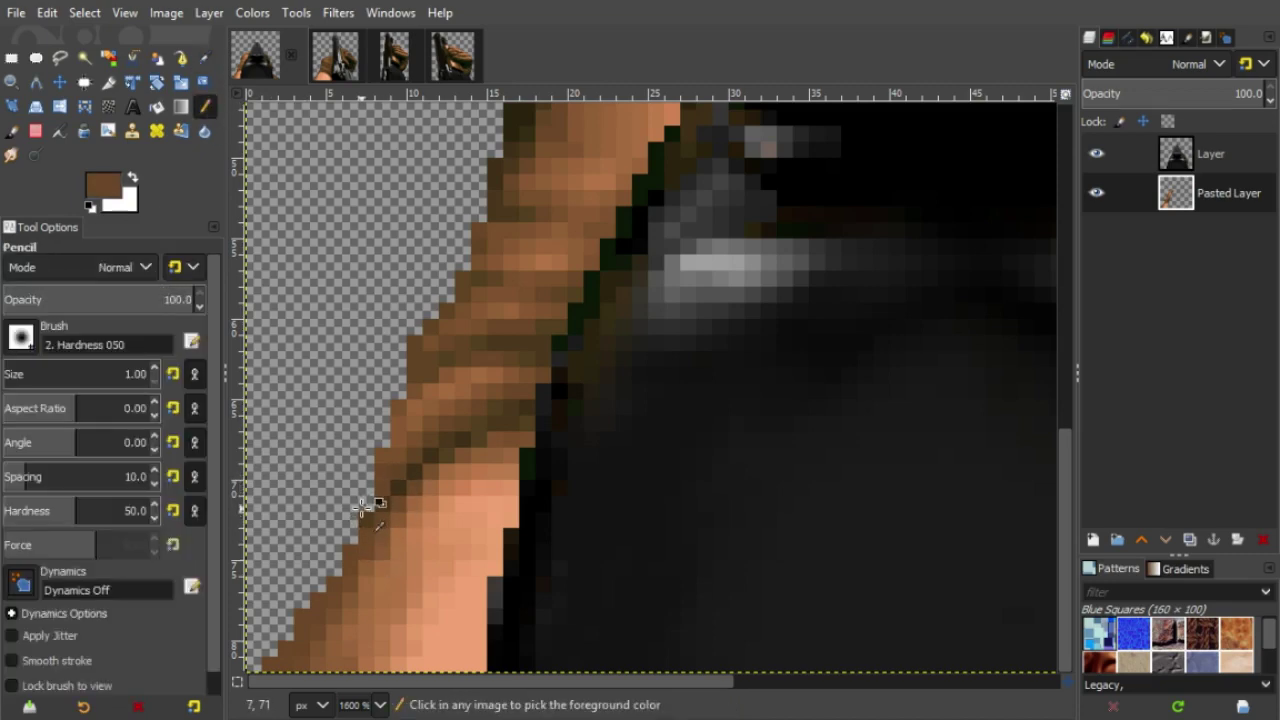
pyautogui.click(370, 478)
# - Outline the right hand beside the gun with a free-select polygon while the left-arm layer is active
pyautogui.click(377, 704)
pyautogui.click(356, 527)
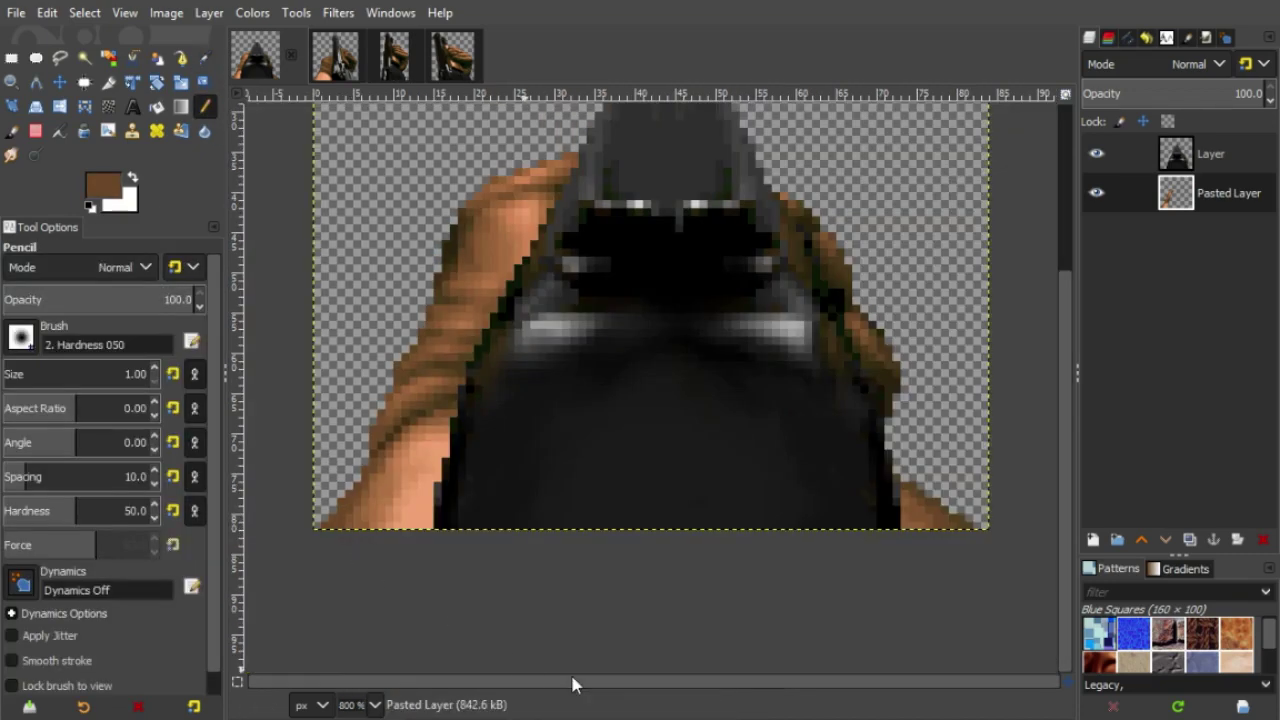
pyautogui.moveTo(1065, 492); pyautogui.dragTo(1066, 443)
pyautogui.press('f')
pyautogui.click(776, 316)
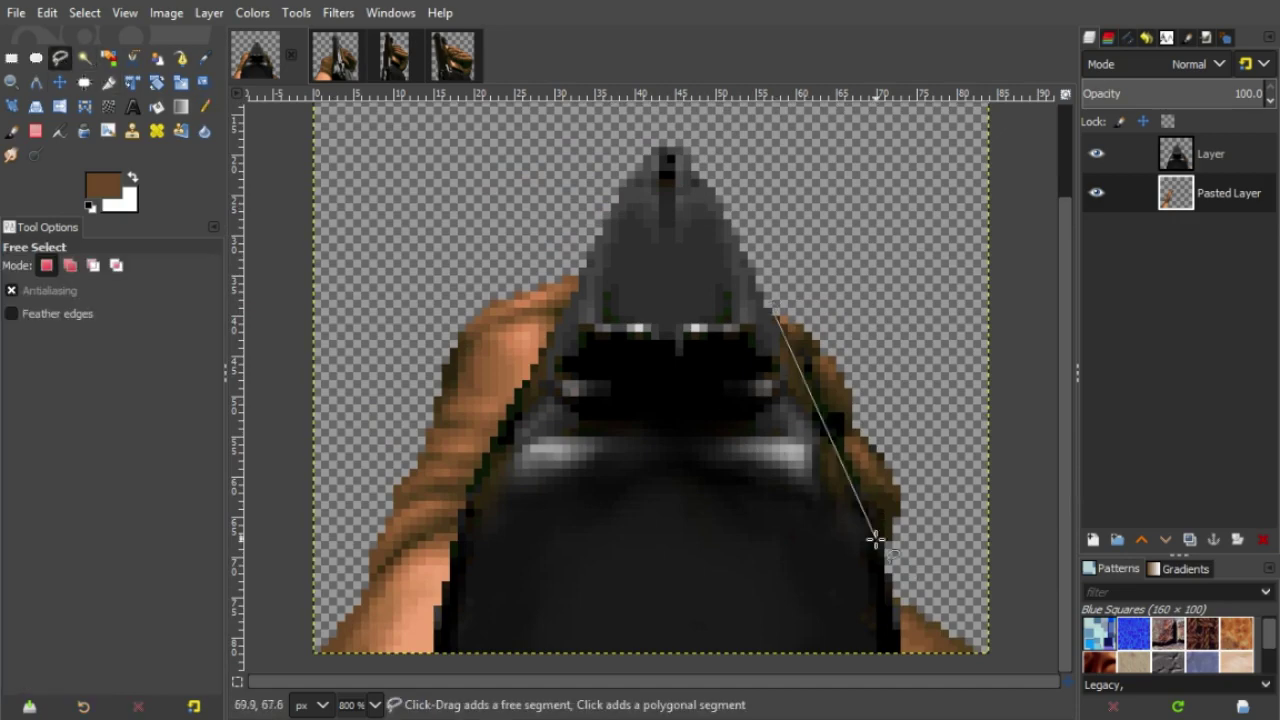
pyautogui.click(888, 568)
pyautogui.click(36, 58)
pyautogui.click(57, 59)
pyautogui.click(776, 316)
pyautogui.click(891, 567)
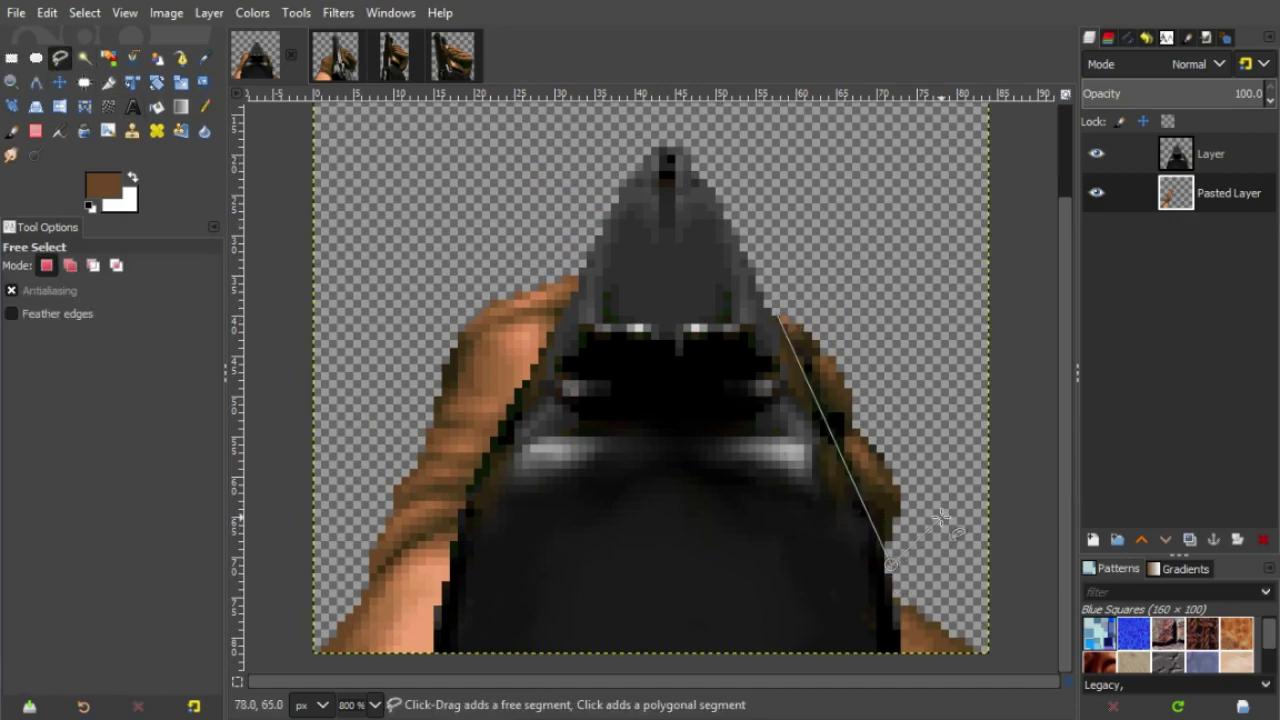
pyautogui.click(941, 518)
pyautogui.click(918, 403)
pyautogui.click(828, 297)
pyautogui.click(776, 315)
# - Try to copy the outlined right hand into a new layer and move it, then delete the pasted layer
pyautogui.click(36, 60)
pyautogui.hotkey('ctrl', 'c')
pyautogui.hotkey('ctrl', 'v')
pyautogui.click(1093, 540)
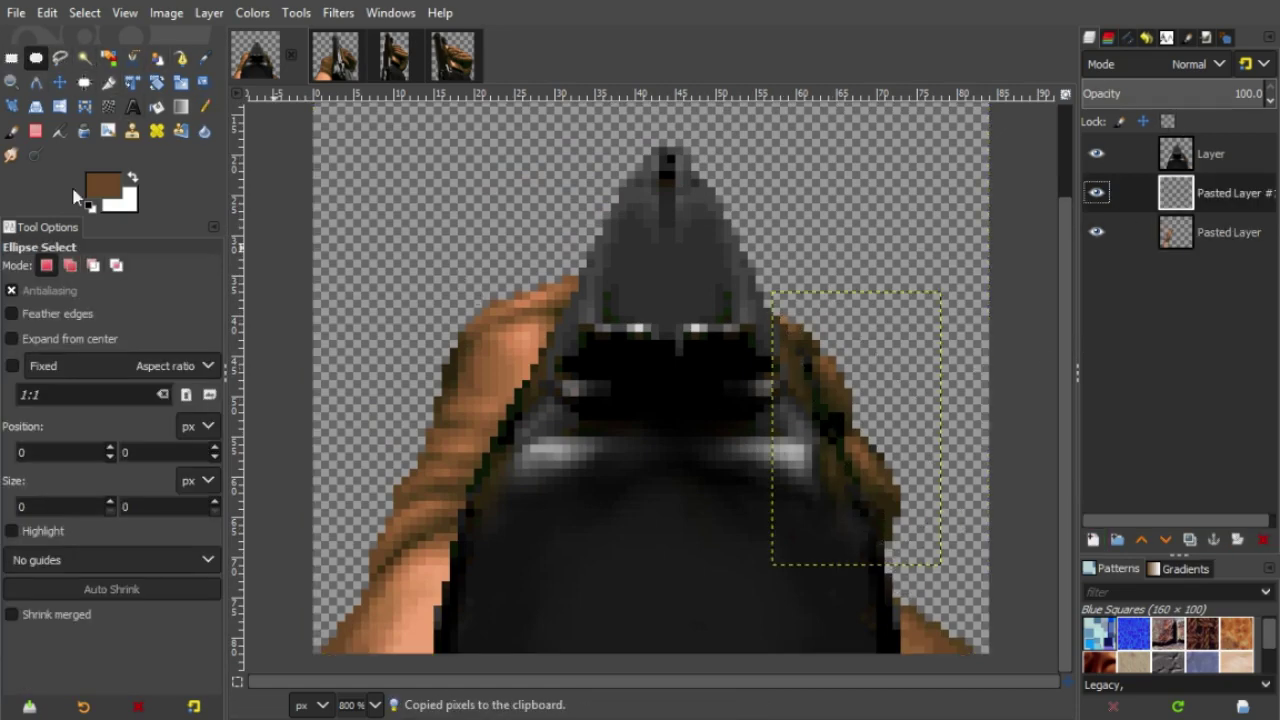
pyautogui.click(60, 83)
pyautogui.moveTo(822, 468); pyautogui.dragTo(789, 371)
pyautogui.click(1263, 540)
# - Redraw the free-select polygon around the right hand, following the gun's edge
pyautogui.click(60, 59)
pyautogui.click(773, 312)
pyautogui.click(885, 545)
pyautogui.click(917, 549)
pyautogui.click(932, 408)
pyautogui.click(810, 283)
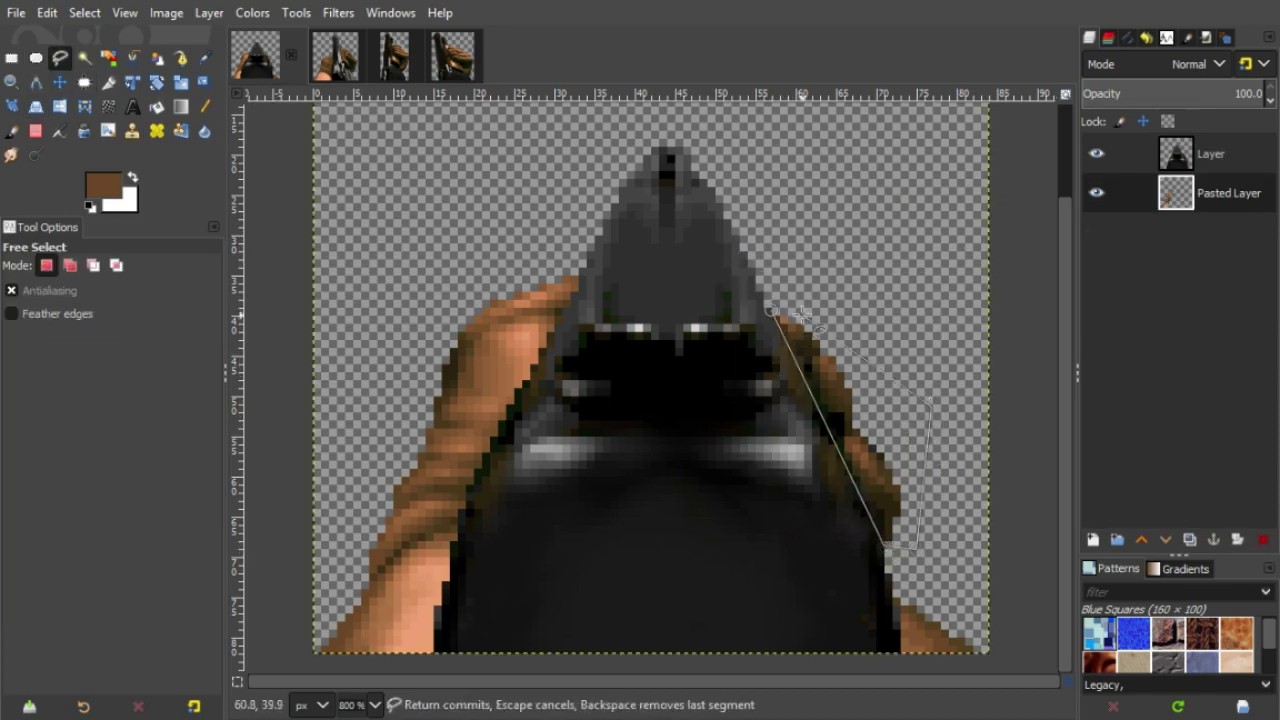
pyautogui.click(773, 312)
# - Try again to paste the selected right hand as a new layer, then delete that layer
pyautogui.press('u')
pyautogui.hotkey('ctrl', 'c')
pyautogui.hotkey('ctrl', 'v')
pyautogui.hotkey('shift', 'ctrl', 'n')
pyautogui.press('m')
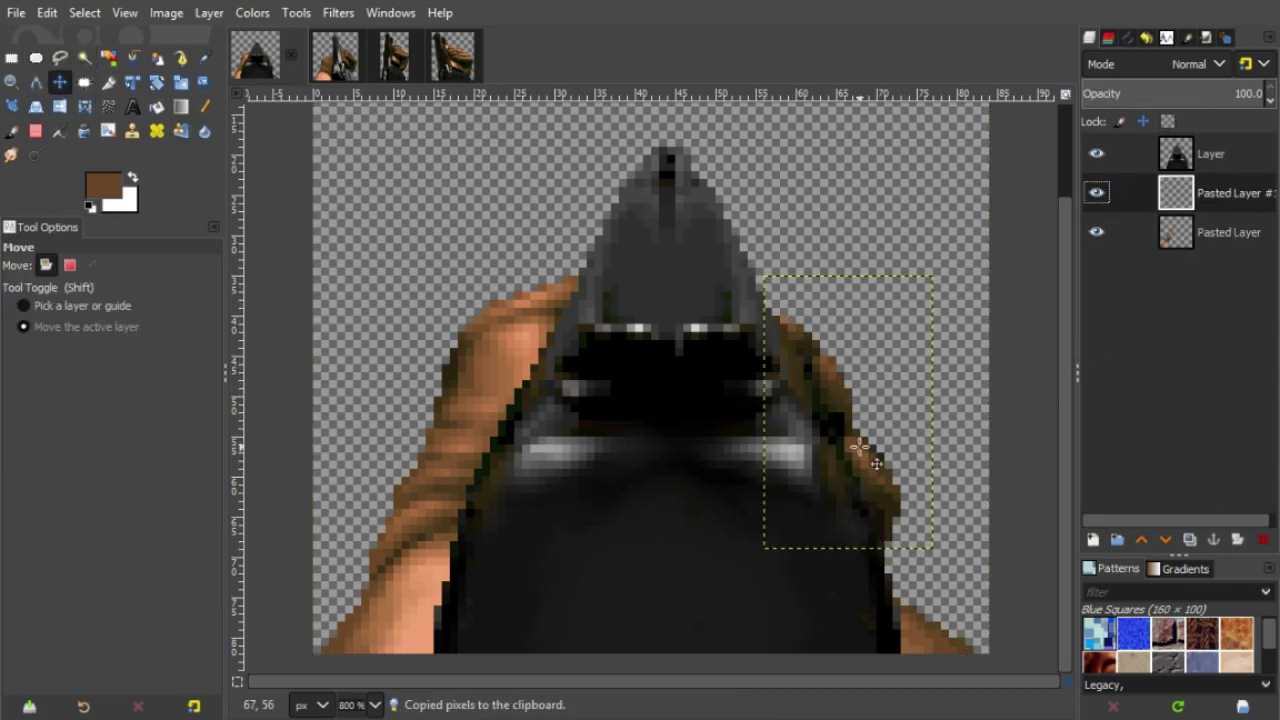
pyautogui.click(1263, 539)
# - With the gun layer active, outline the right hand along the gun's edge with Free Select
pyautogui.click(60, 57)
pyautogui.click(770, 313)
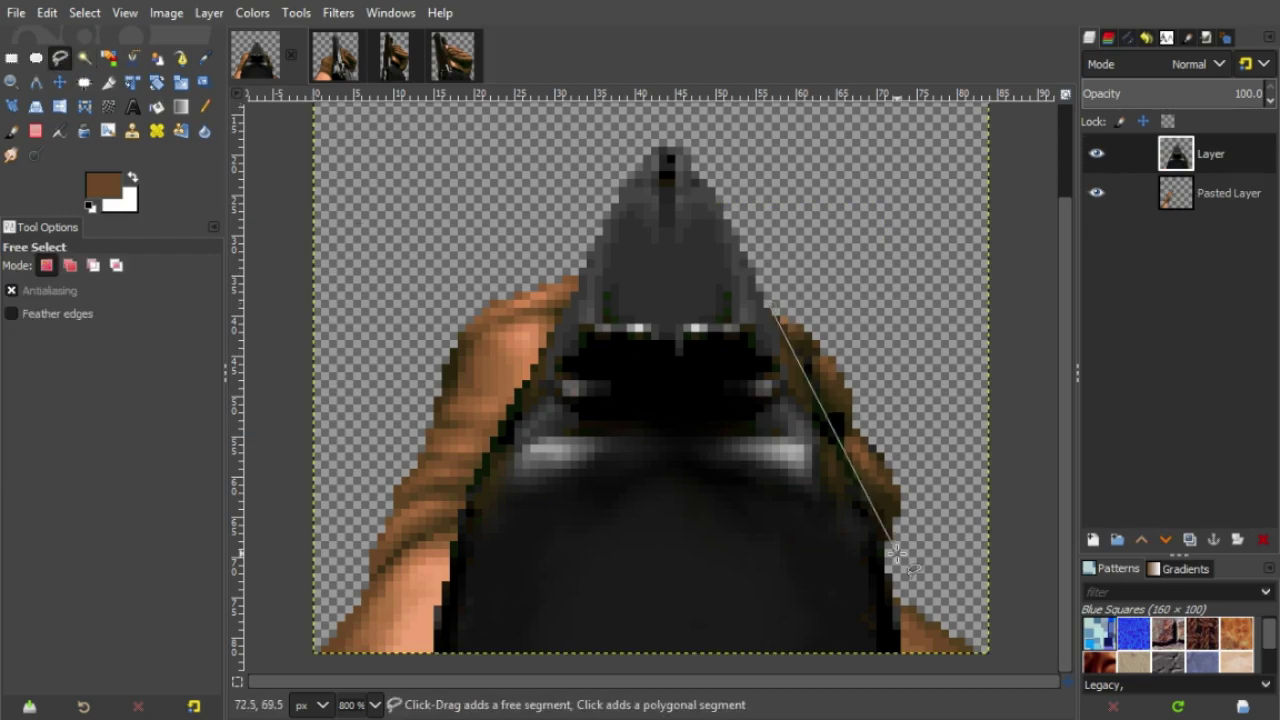
pyautogui.click(885, 550)
pyautogui.moveTo(885, 550); pyautogui.dragTo(768, 312)
pyautogui.click(770, 313)
# - Copy the selected right hand into a new layer and move it up and inward over the gun
pyautogui.click(84, 58)
pyautogui.hotkey('ctrl', 'c')
pyautogui.hotkey('ctrl', 'v')
pyautogui.click(1093, 540)
pyautogui.click(60, 83)
pyautogui.moveTo(741, 419)
pyautogui.mouseDown()
pyautogui.moveTo(749, 371)
pyautogui.moveTo(677, 322)
pyautogui.mouseUp()
# - Hide the pasted hand layer and, on the gun layer, pencil a straight 1 px white line between the gun and the right hand
pyautogui.click(1097, 153)
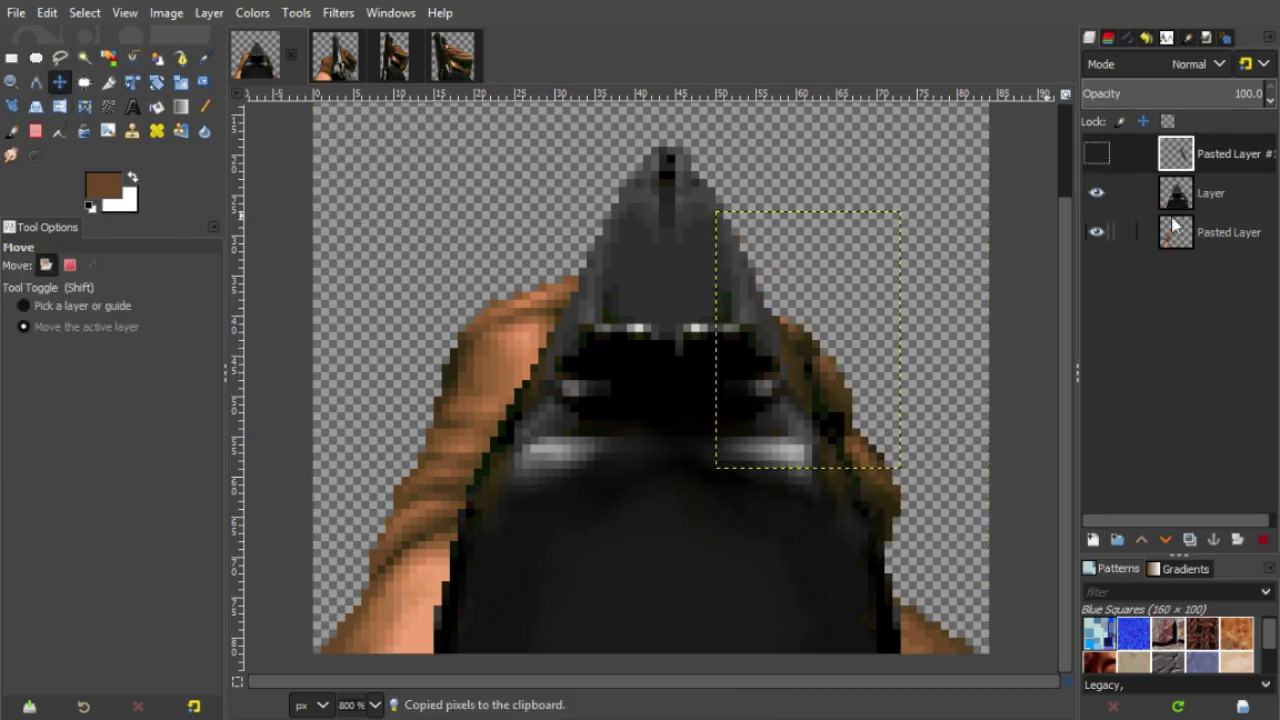
pyautogui.click(1200, 193)
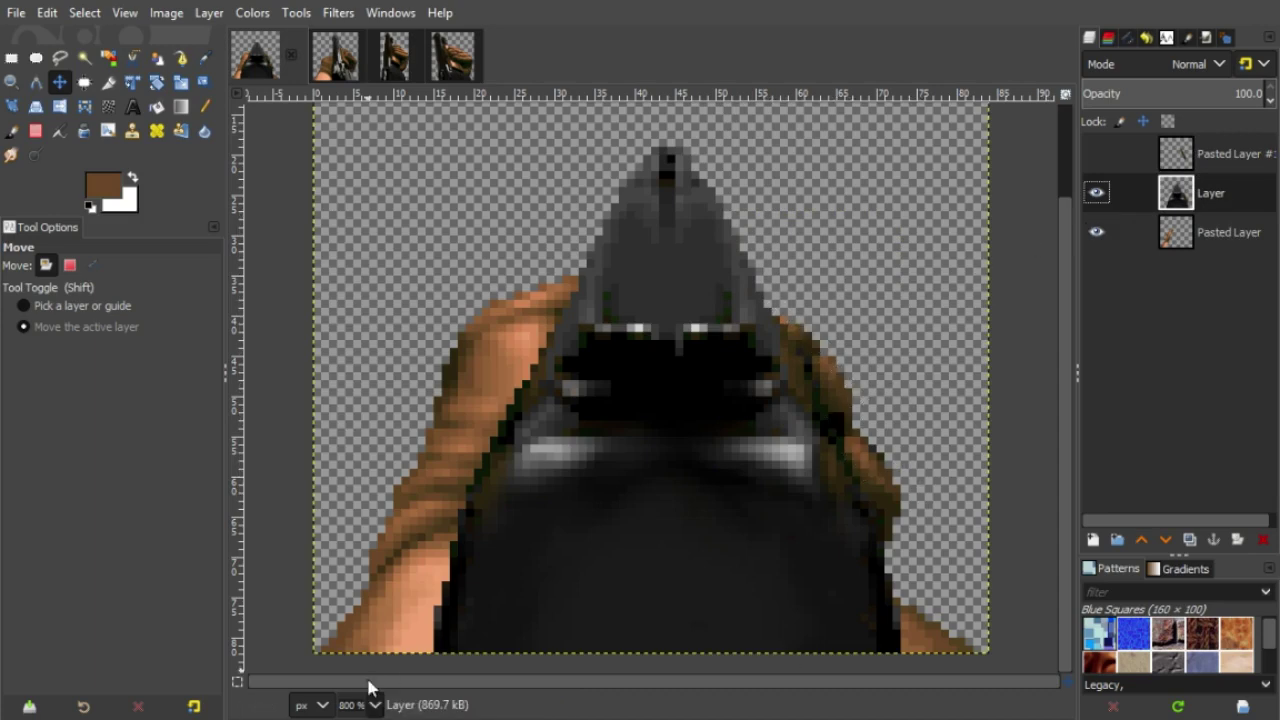
pyautogui.click(351, 494)
pyautogui.scroll(-4, 352, 495)
pyautogui.moveTo(848, 678); pyautogui.dragTo(980, 682)
pyautogui.scroll(2, 944, 602)
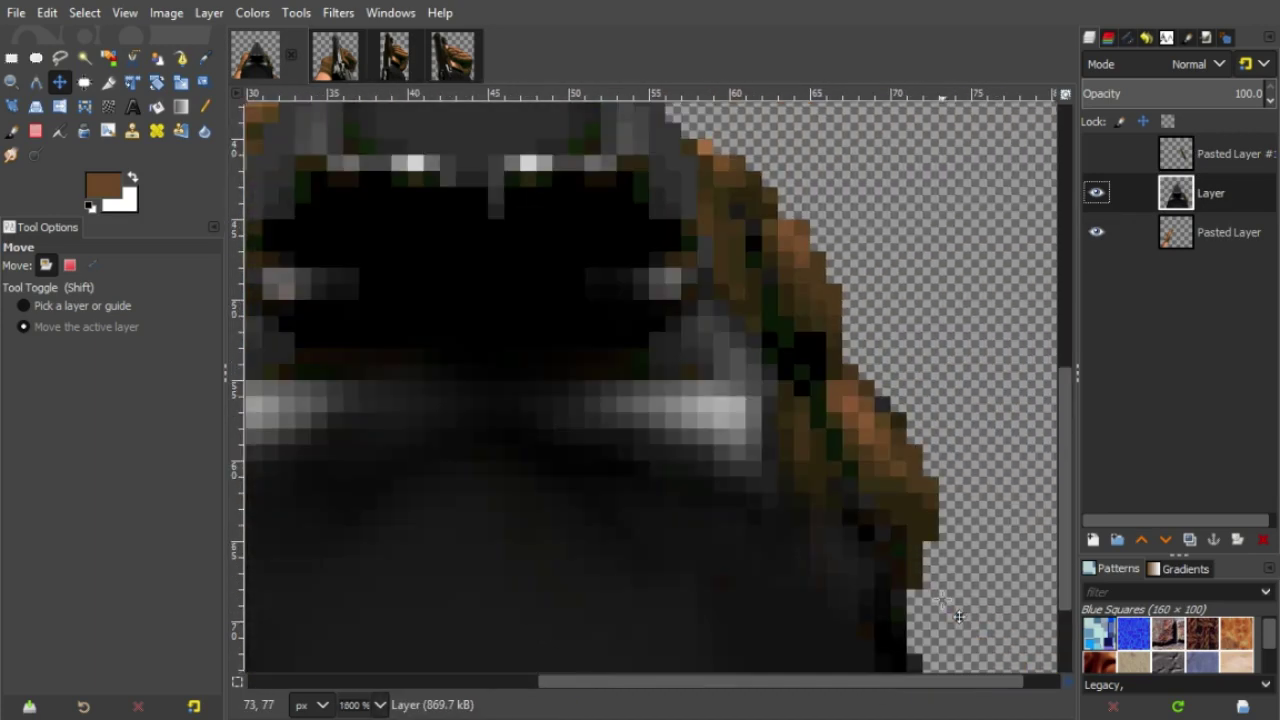
pyautogui.scroll(2, 960, 610)
pyautogui.moveTo(1068, 458); pyautogui.dragTo(1064, 483)
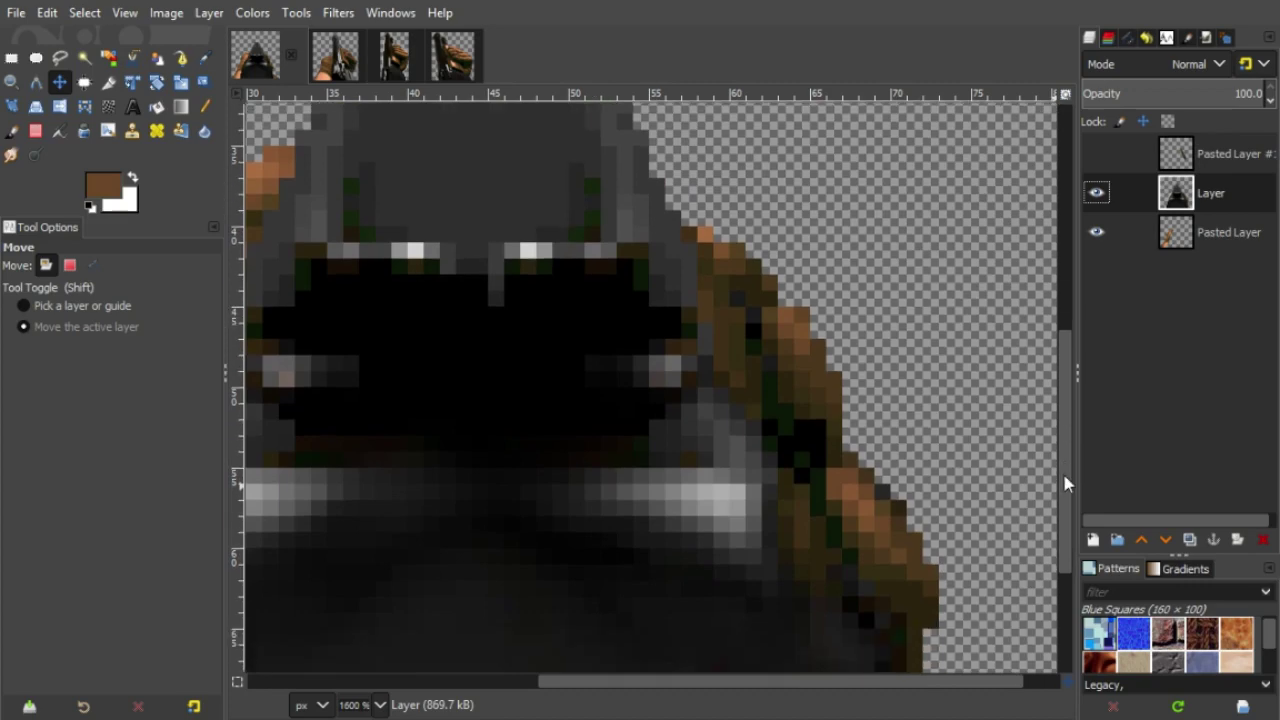
pyautogui.moveTo(1070, 428); pyautogui.dragTo(1070, 447)
pyautogui.click(206, 107)
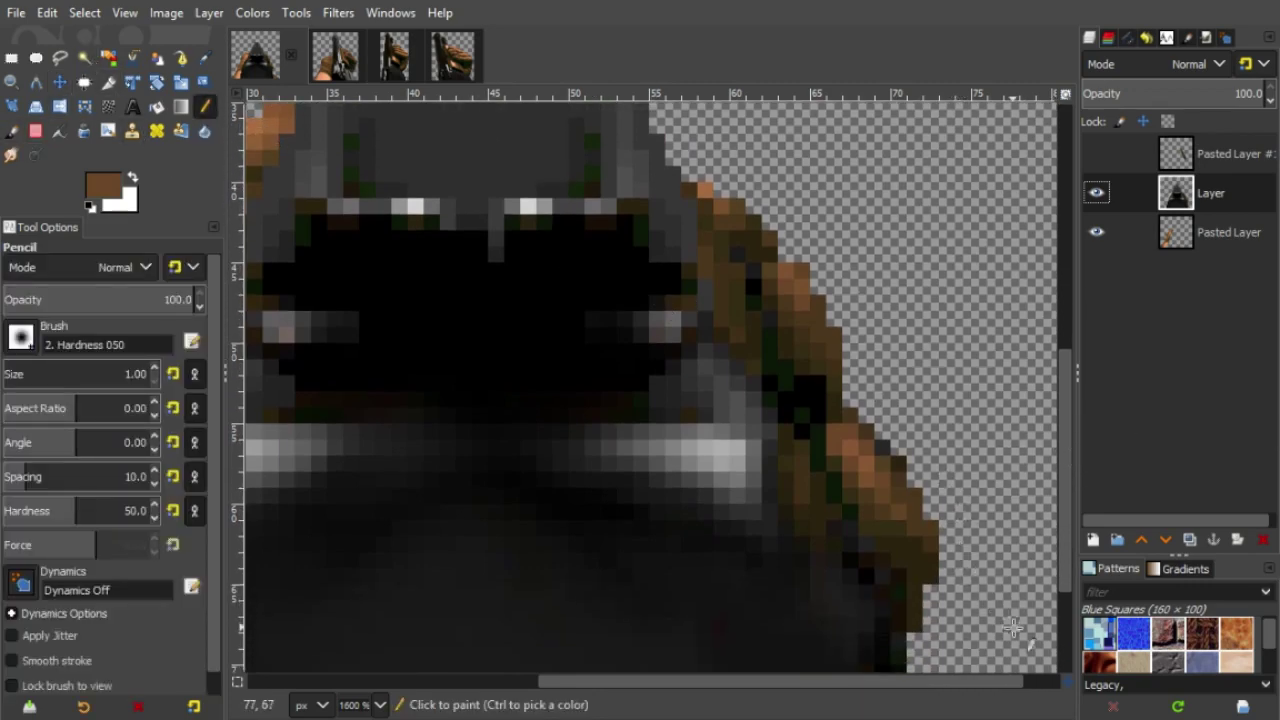
pyautogui.click(912, 625)
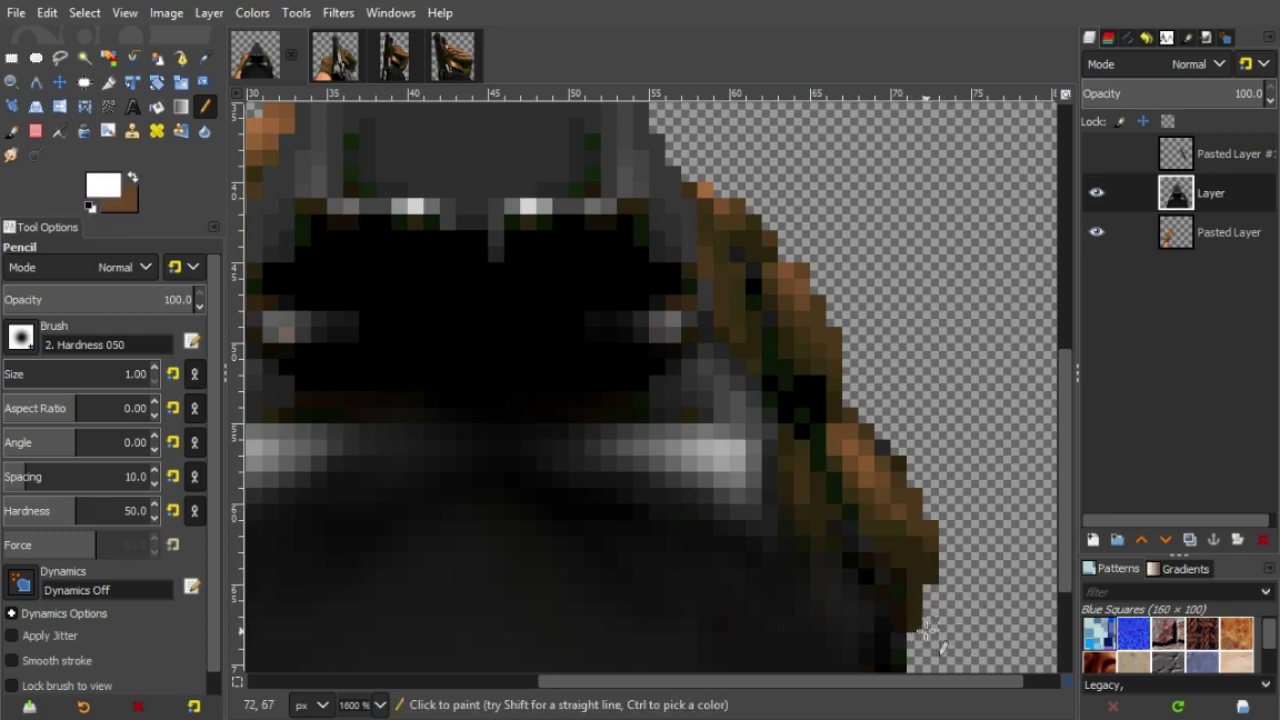
pyautogui.keyDown('shift'); pyautogui.click(689, 189); pyautogui.keyUp('shift')
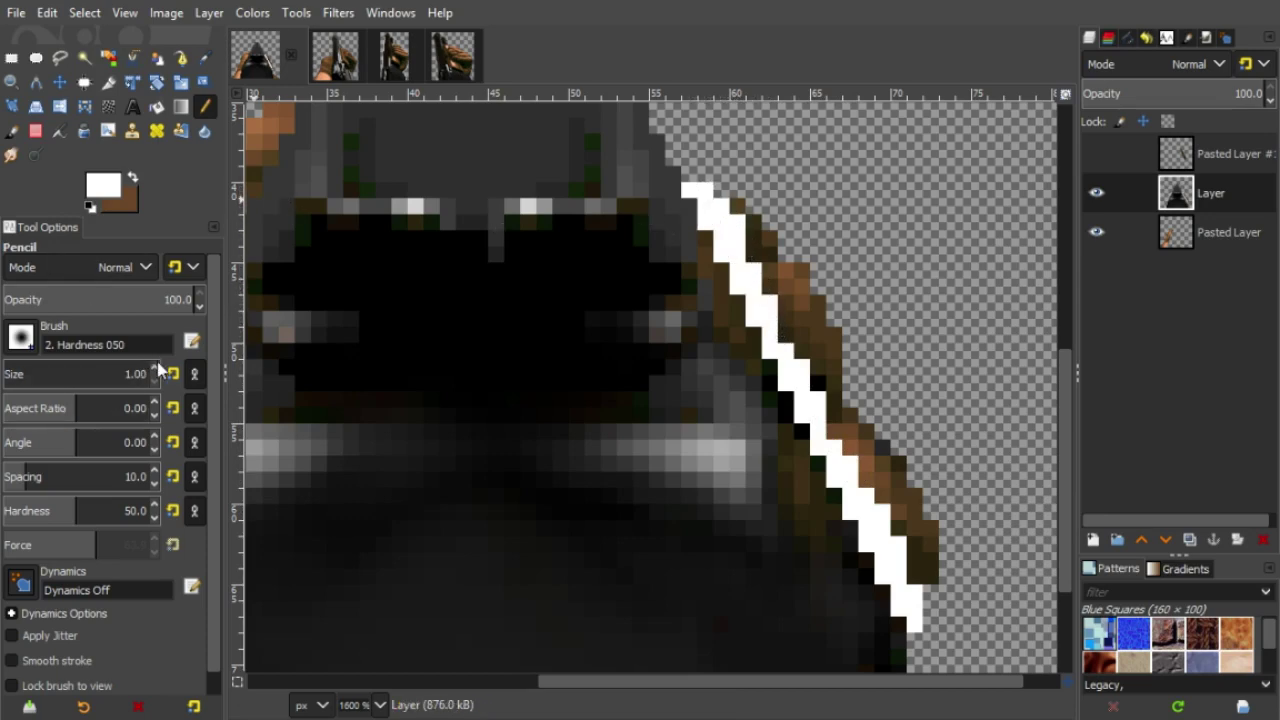
# - Paint the rest of the right hand white with the pencil at size 5, then fuzzy-select the white area and delete it
pyautogui.scroll(4, 157, 370)
pyautogui.moveTo(759, 195)
pyautogui.mouseDown()
pyautogui.moveTo(820, 279)
pyautogui.moveTo(804, 291)
pyautogui.moveTo(869, 384)
pyautogui.moveTo(873, 413)
pyautogui.moveTo(862, 414)
pyautogui.moveTo(941, 574)
pyautogui.mouseUp()
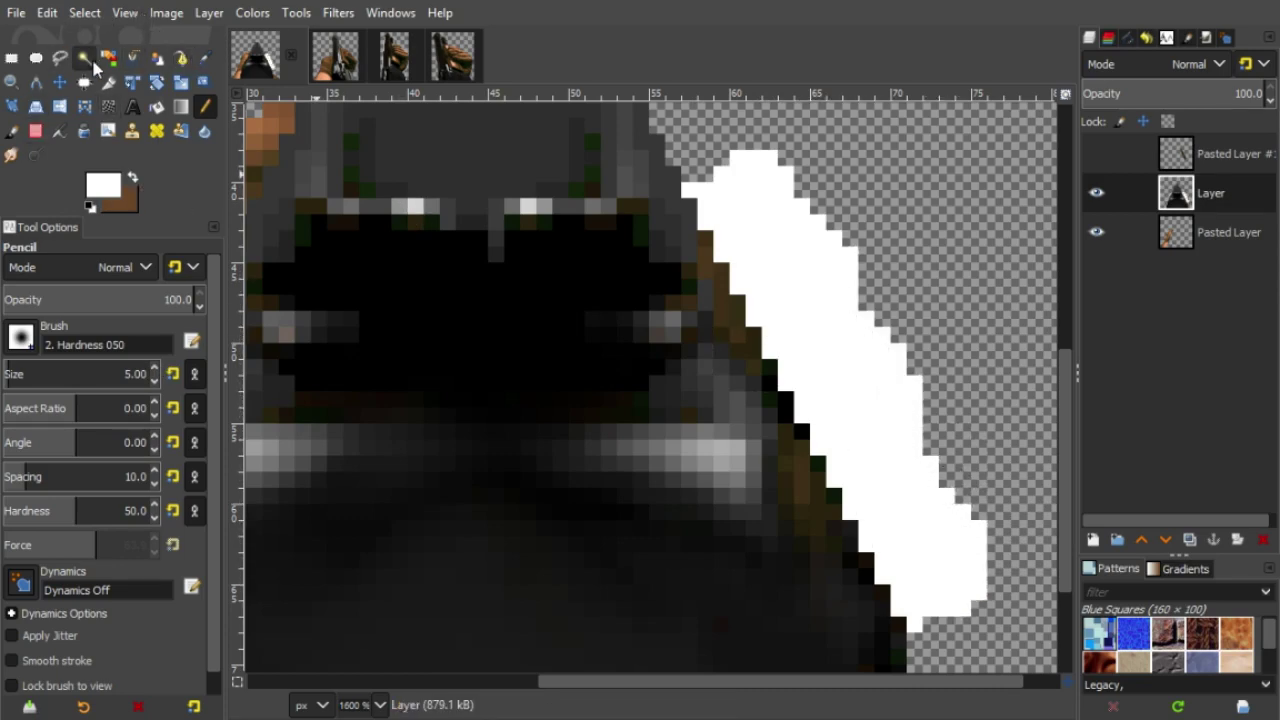
pyautogui.click(84, 57)
pyautogui.click(800, 406)
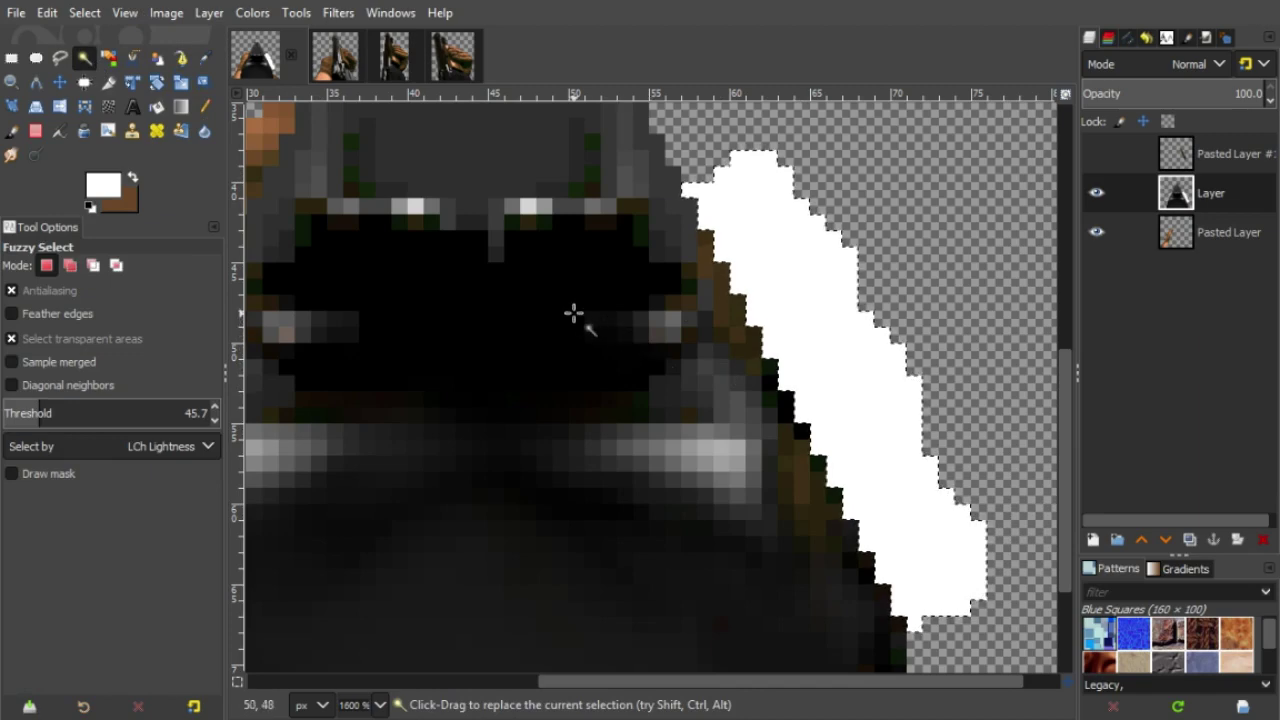
pyautogui.press('Delete')
pyautogui.press('r')
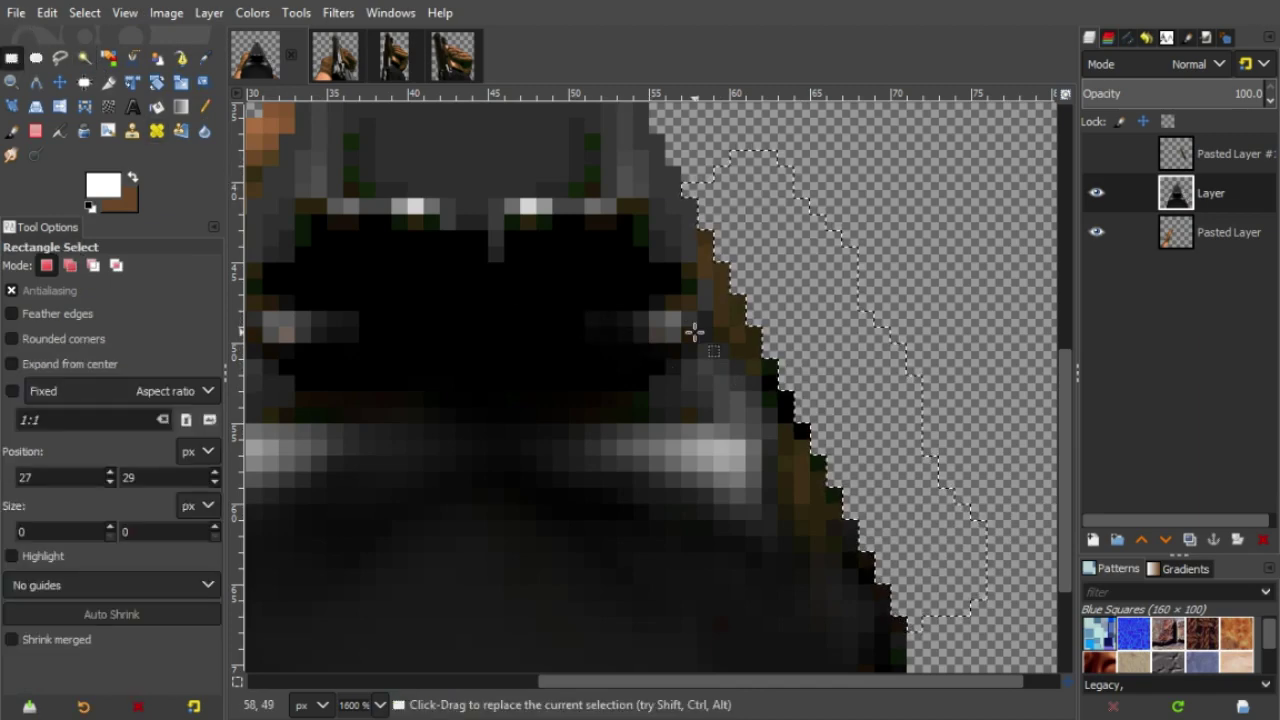
pyautogui.click(694, 332)
# - Show the pasted hand layer again and lower it beneath the gun layer
pyautogui.click(370, 523)
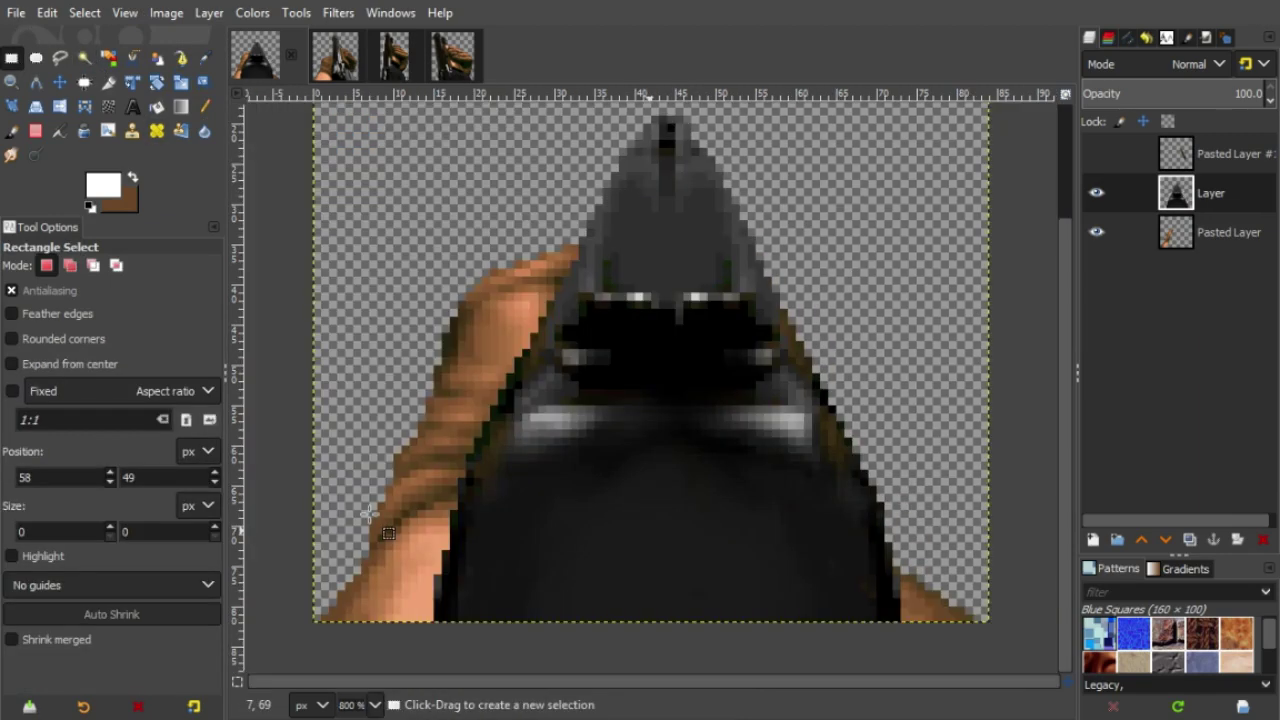
pyautogui.click(1096, 153)
pyautogui.click(1176, 153)
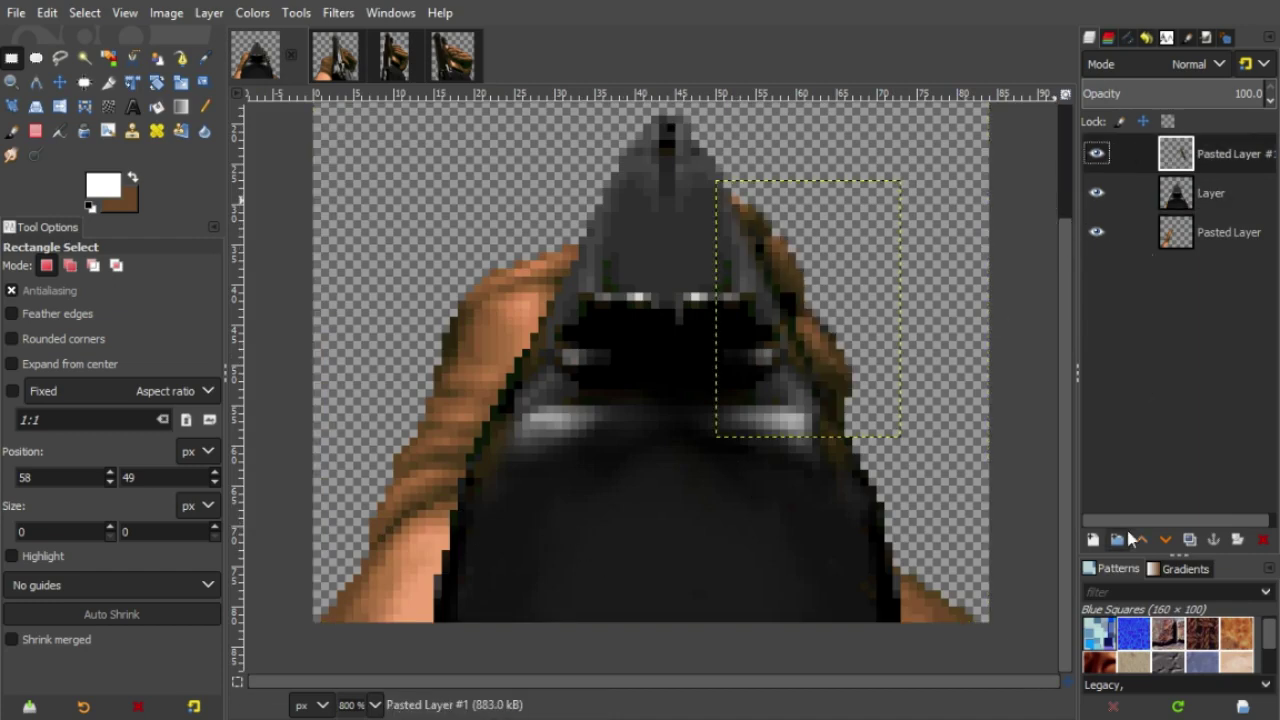
pyautogui.click(1166, 540)
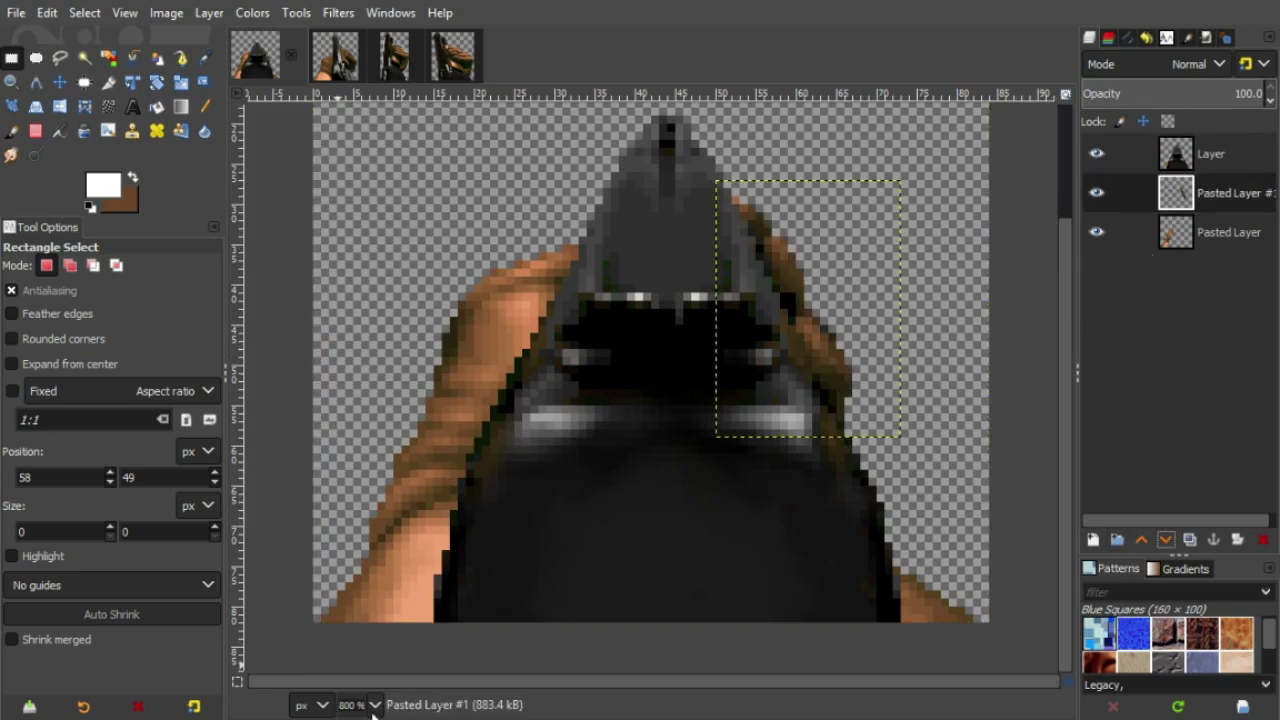
# - Cut the upper part of the pasted right hand with a 15 × 13 px rectangle selection and paste it as a new layer
pyautogui.click(367, 488)
pyautogui.moveTo(859, 685); pyautogui.dragTo(920, 684)
pyautogui.scroll(2, 931, 463)
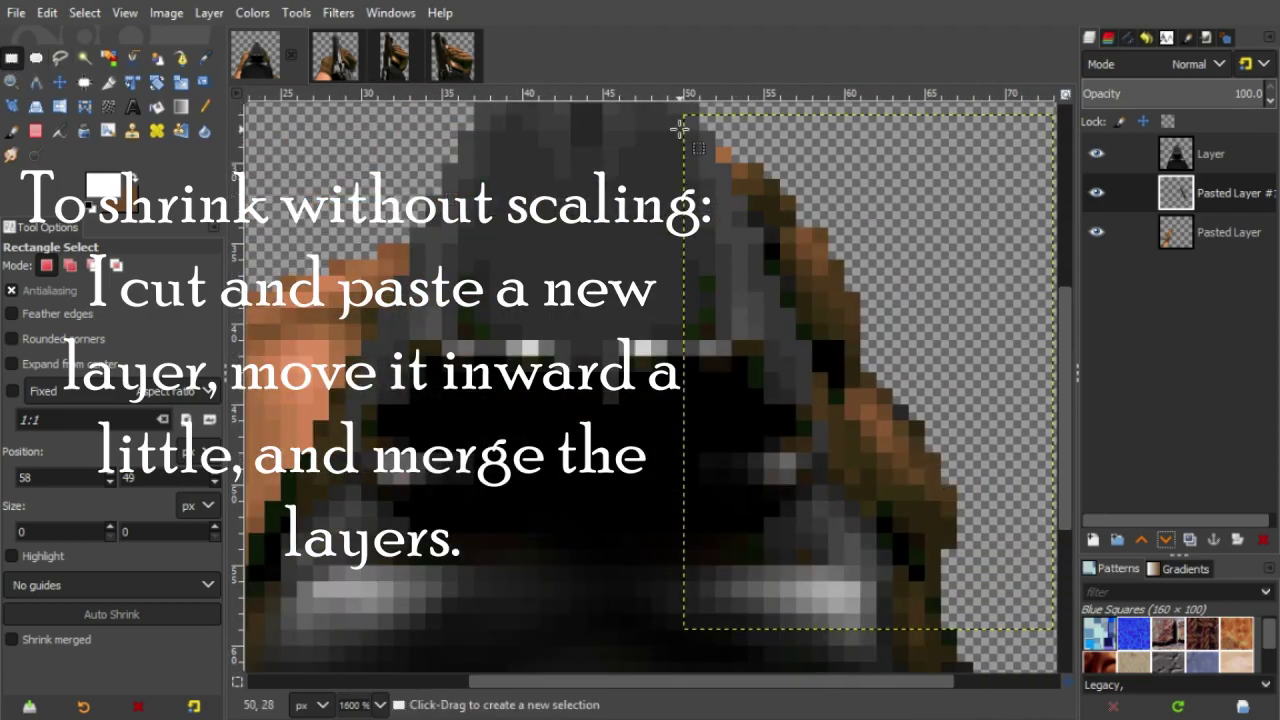
pyautogui.moveTo(684, 132); pyautogui.dragTo(924, 340)
pyautogui.hotkey('ctrl', 'x')
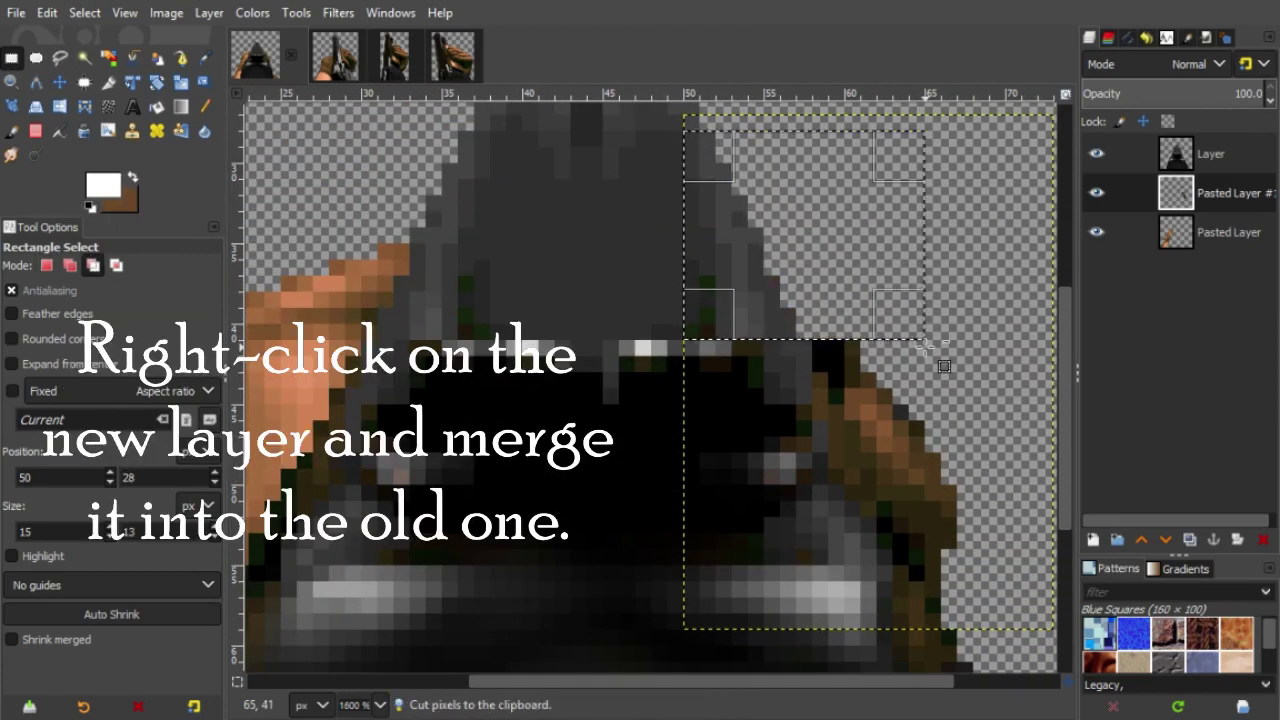
pyautogui.hotkey('ctrl', 'v')
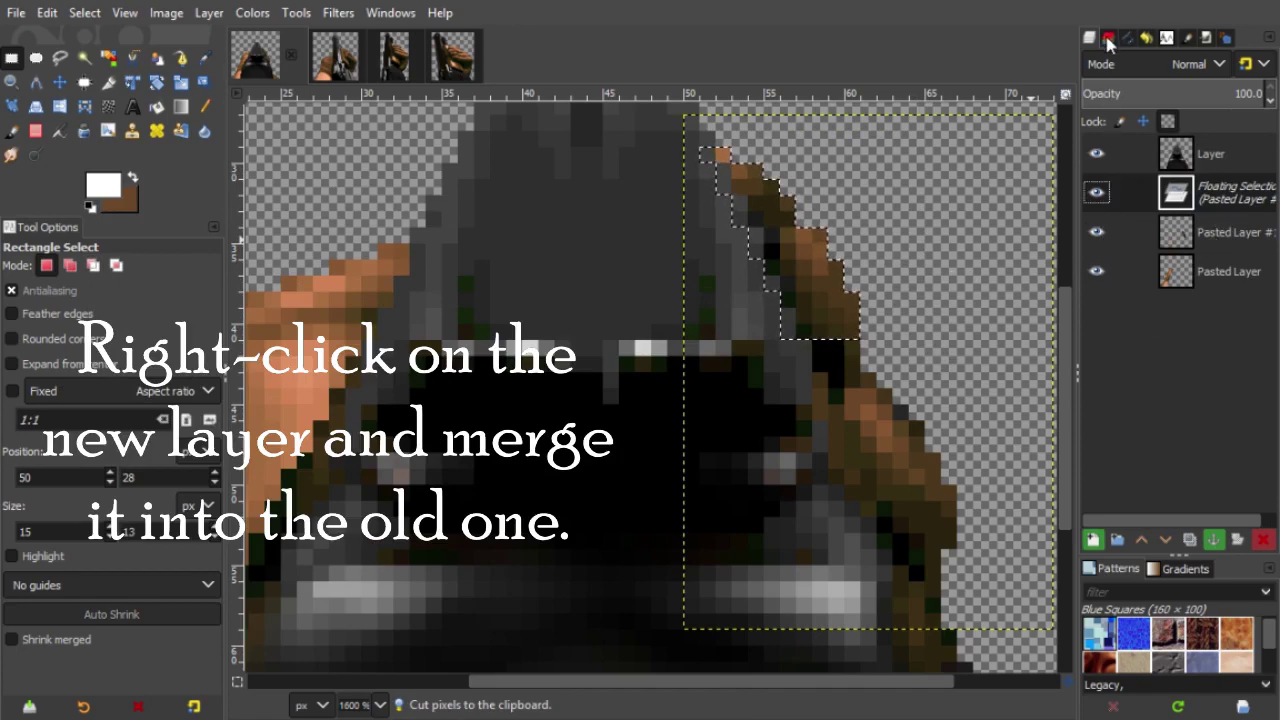
pyautogui.hotkey('shift', 'ctrl', 'n')
# - Move the hand's upper part down about 2 px and merge it into the pasted hand layer below
pyautogui.click(66, 83)
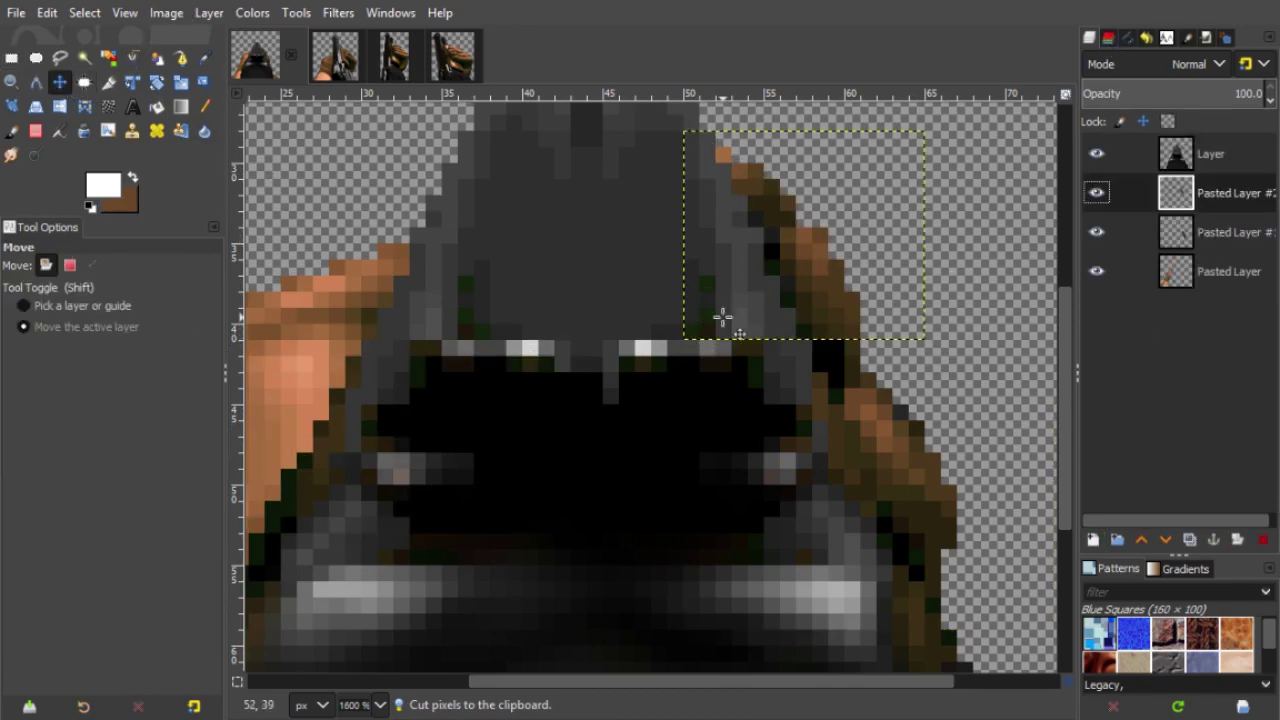
pyautogui.moveTo(778, 304); pyautogui.dragTo(808, 337)
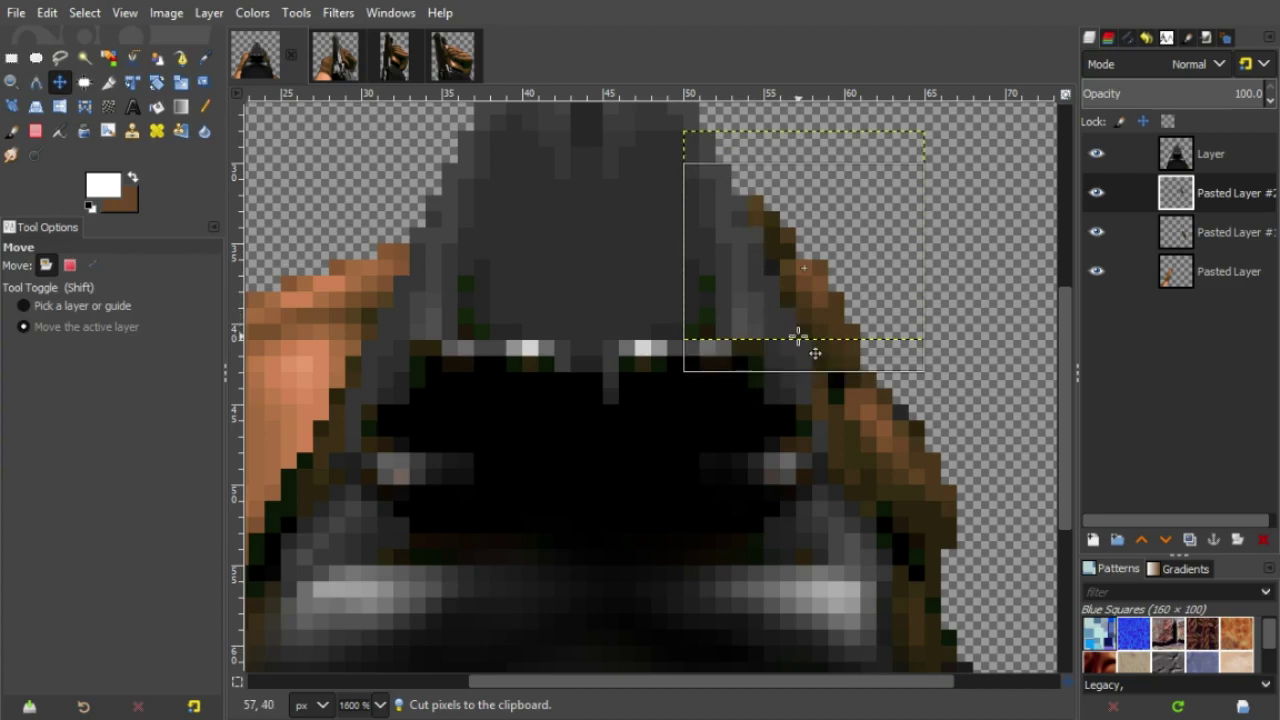
pyautogui.click(1082, 447)
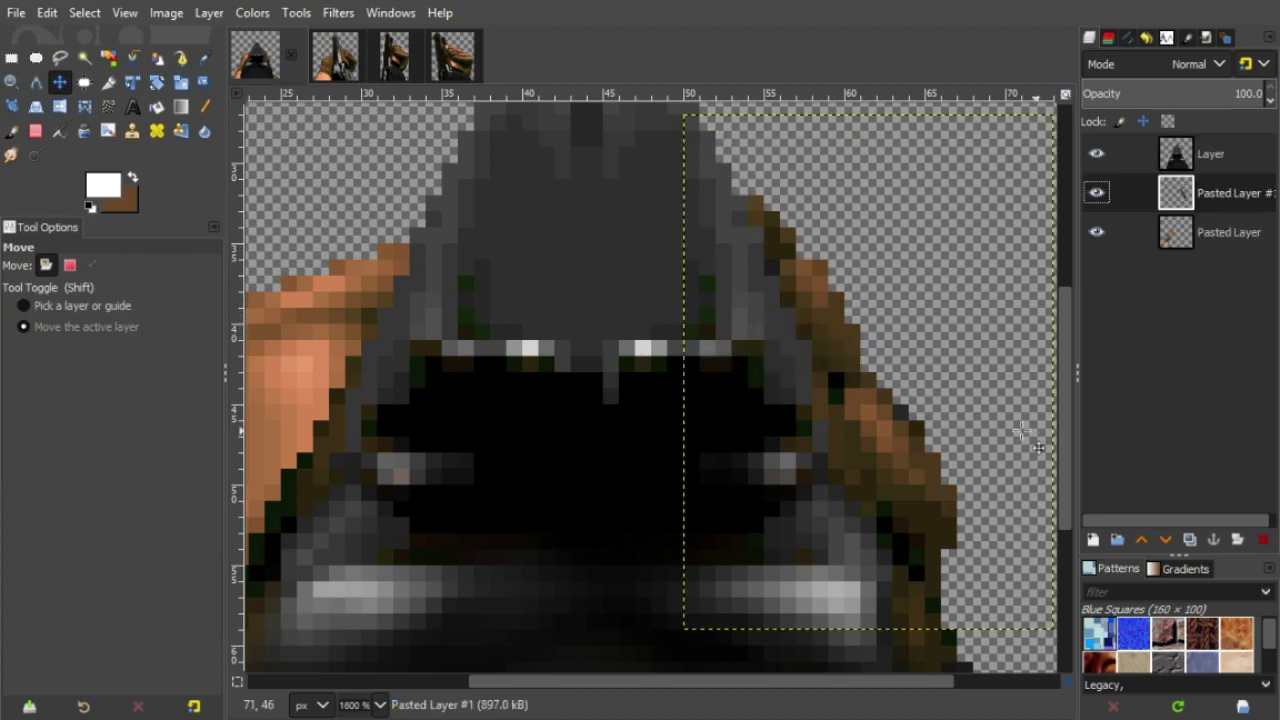
pyautogui.scroll(4, 614, 383)
pyautogui.scroll(-4, 614, 383)
pyautogui.scroll(4, 614, 385)
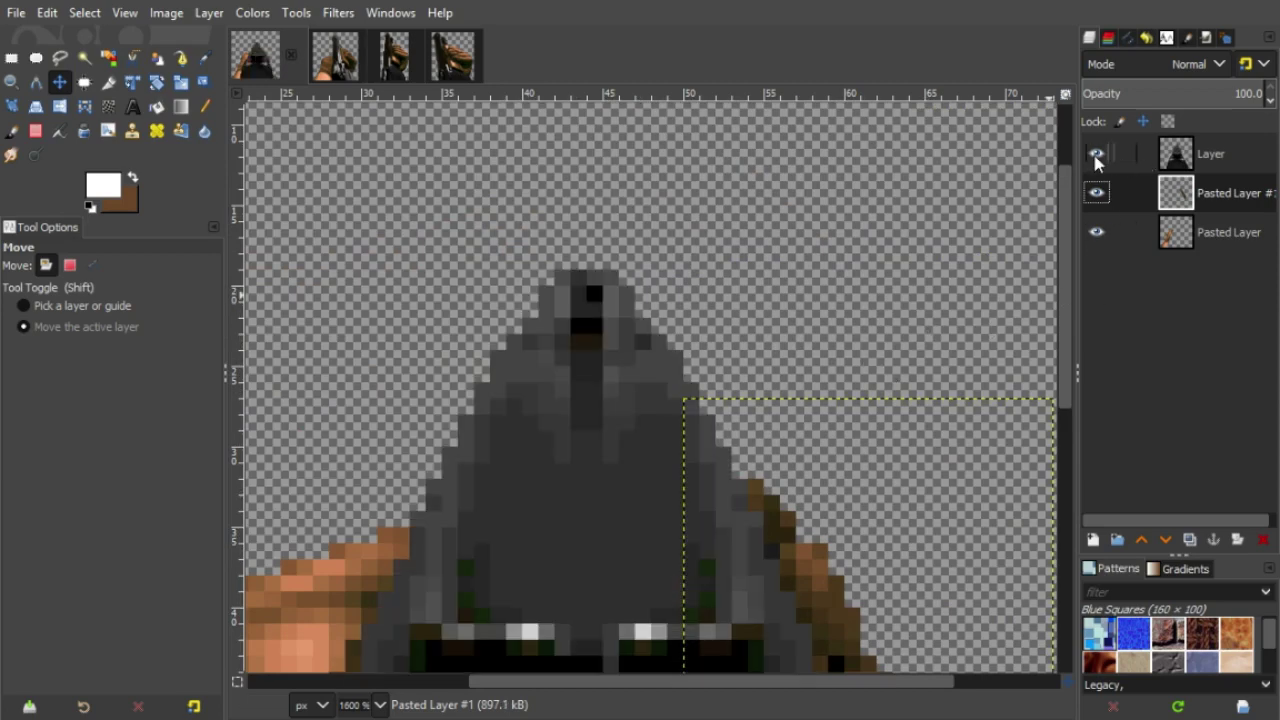
# - Set up the Paintbrush with black as the foreground colour, 33.2 opacity and size 7
pyautogui.press('-')
pyautogui.press('-')
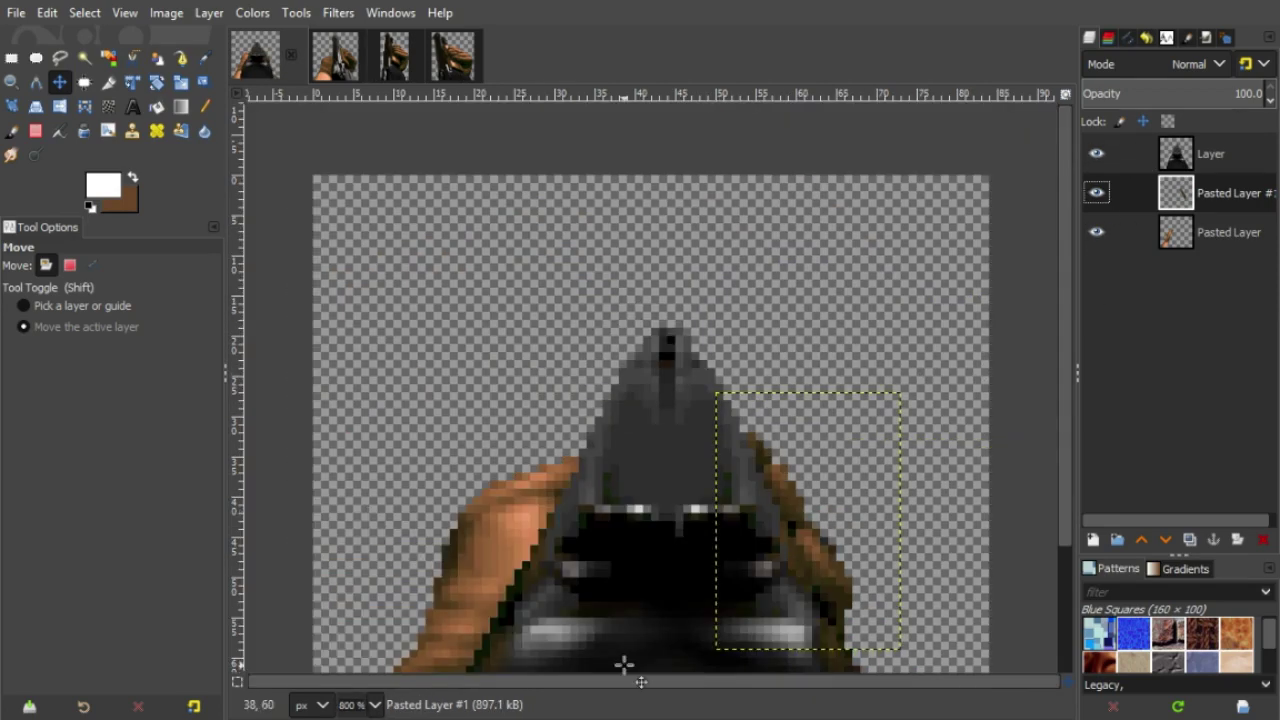
pyautogui.scroll(-3, 630, 640)
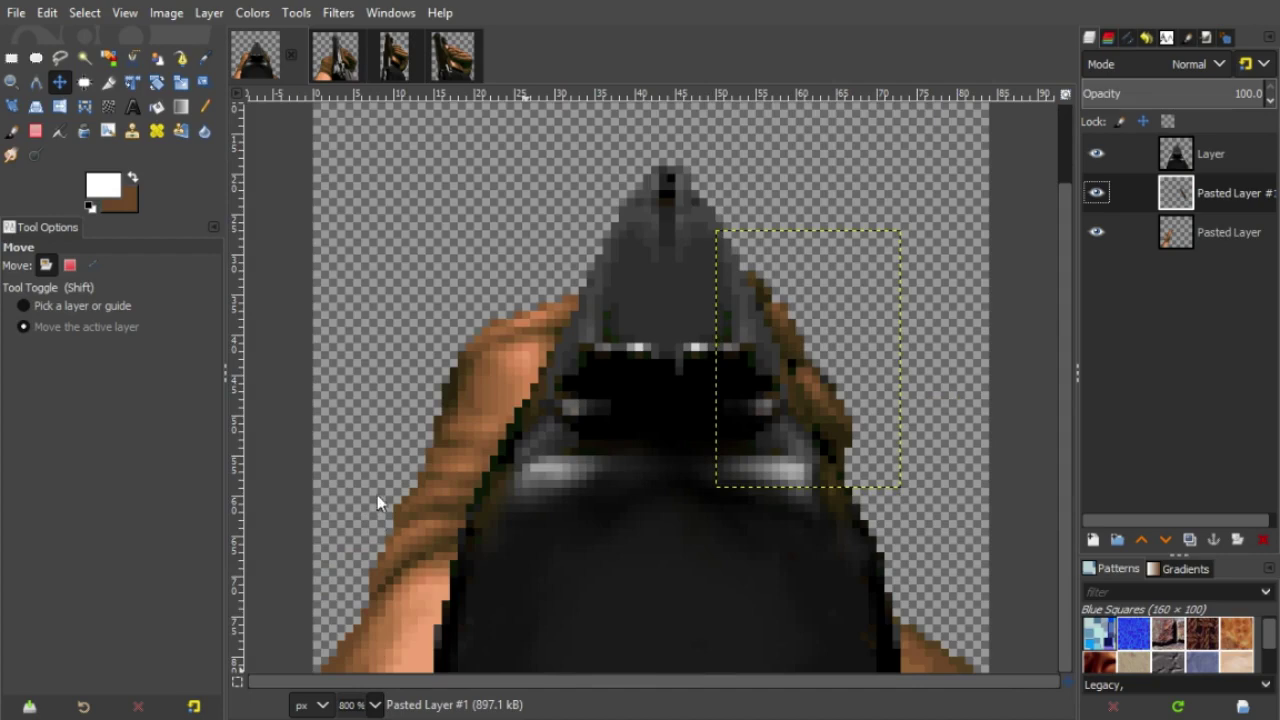
pyautogui.press('+')
pyautogui.press('+')
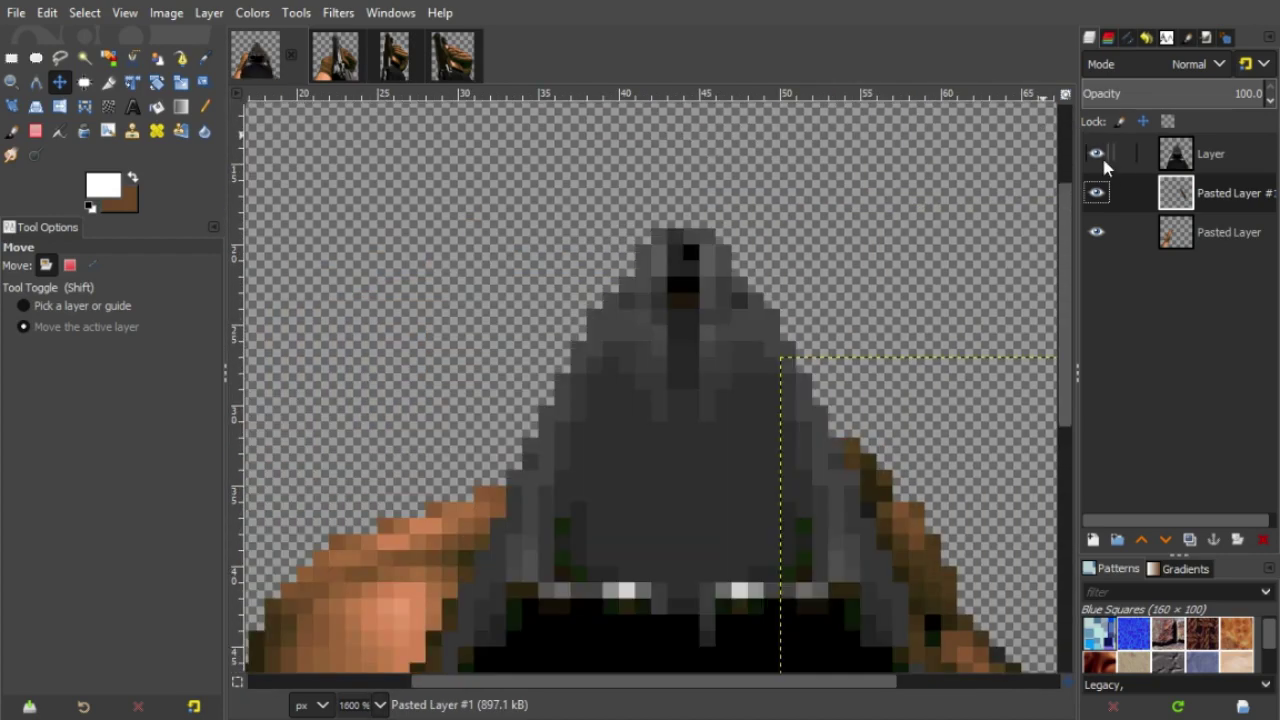
pyautogui.click(90, 209)
pyautogui.click(11, 109)
pyautogui.click(11, 131)
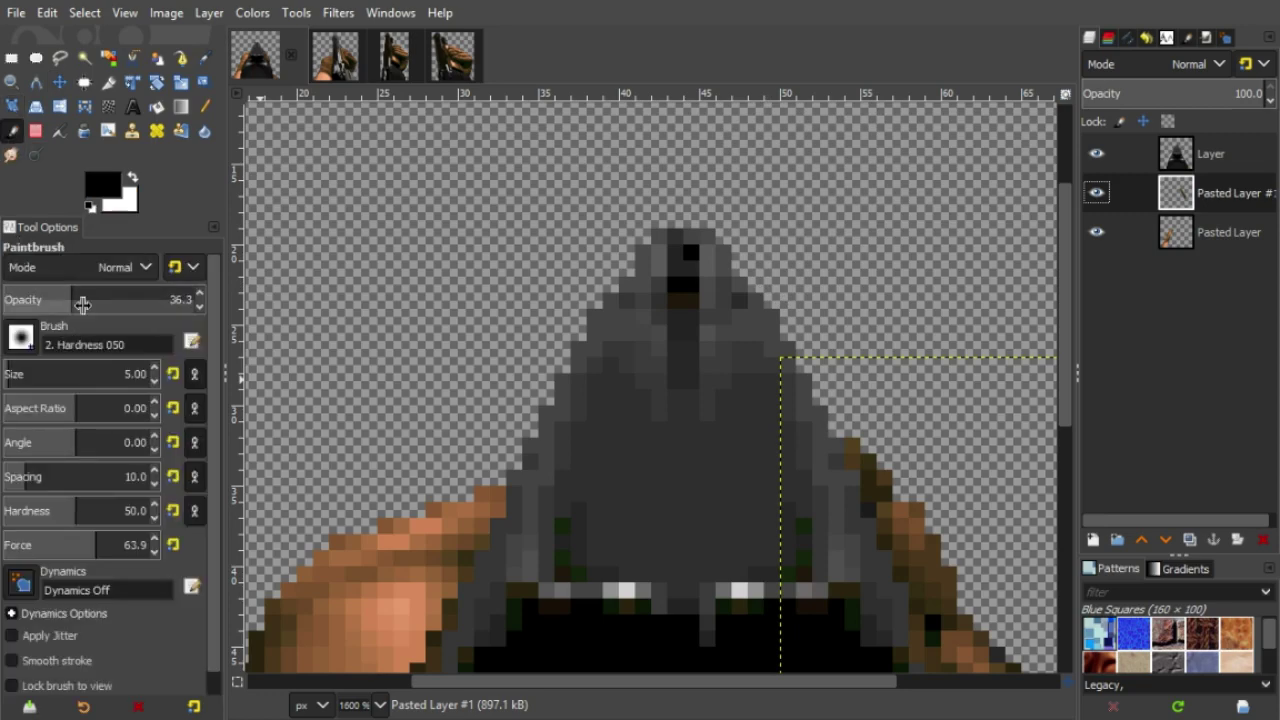
pyautogui.moveTo(83, 304); pyautogui.dragTo(77, 304)
pyautogui.click(154, 369)
pyautogui.click(154, 369)
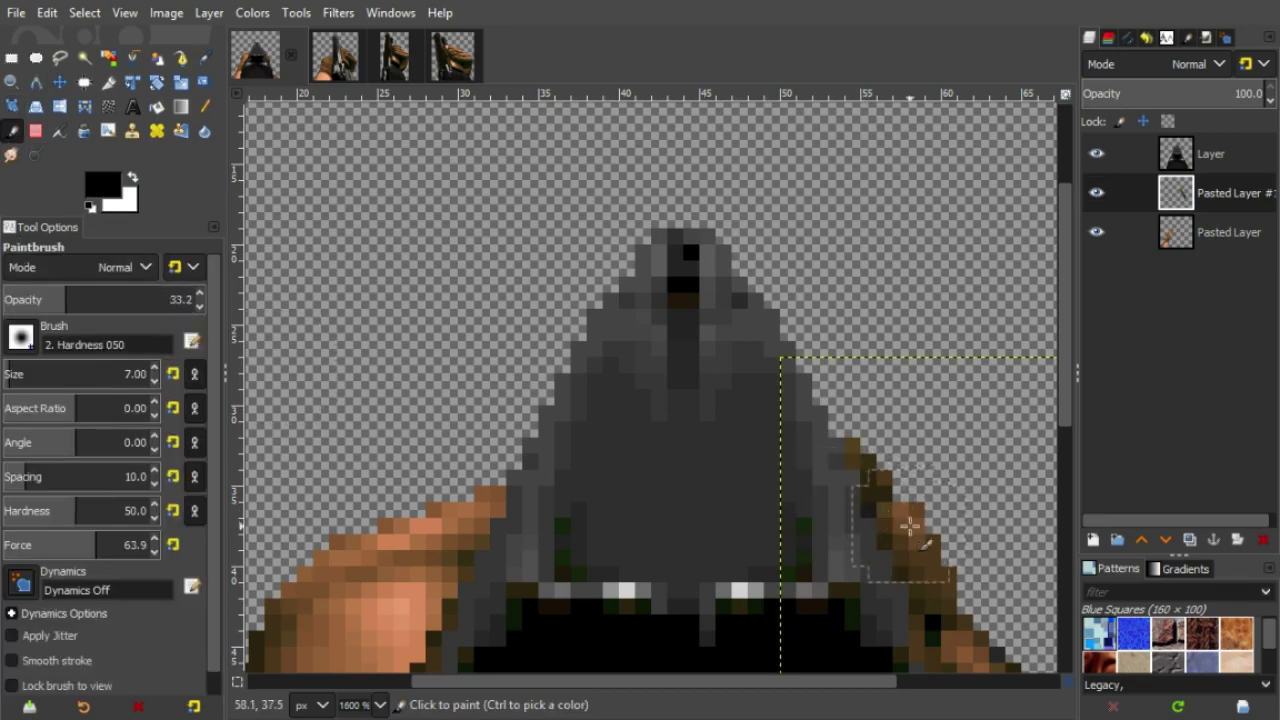
# - Add a new transparent layer above the gun layer
pyautogui.scroll(-3, 910, 525)
pyautogui.scroll(3, 828, 234)
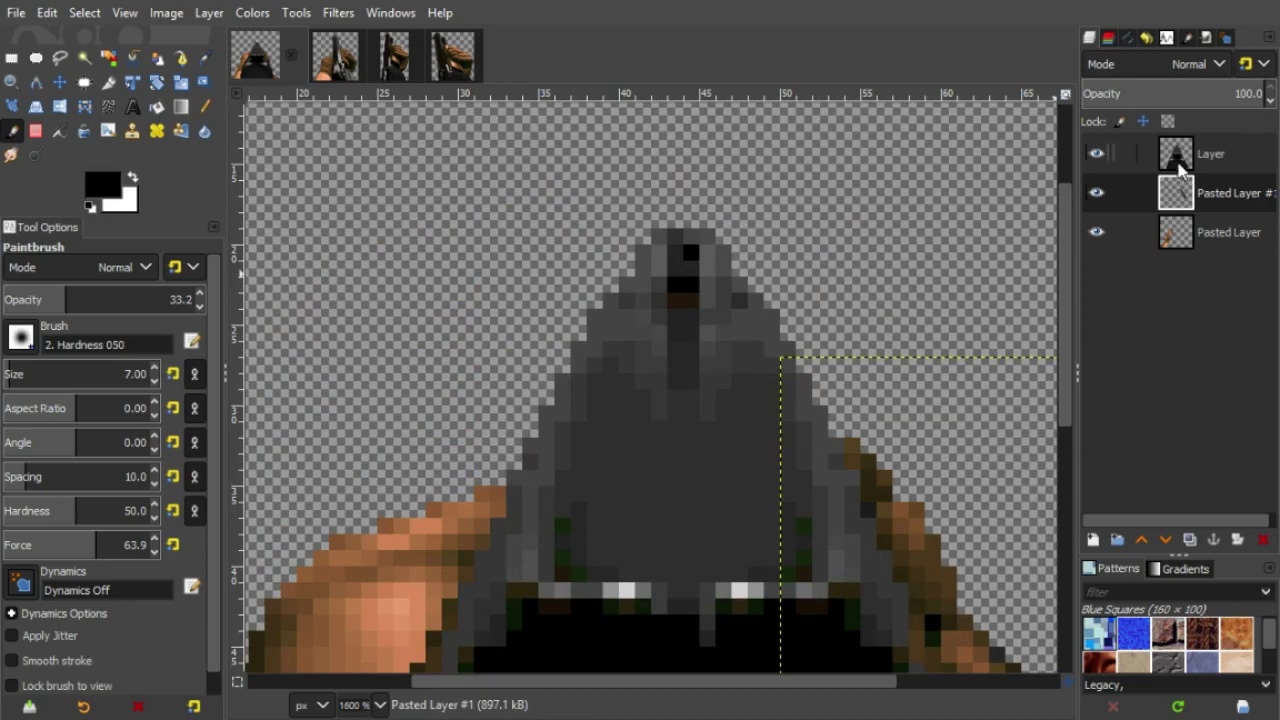
pyautogui.press('pageup')
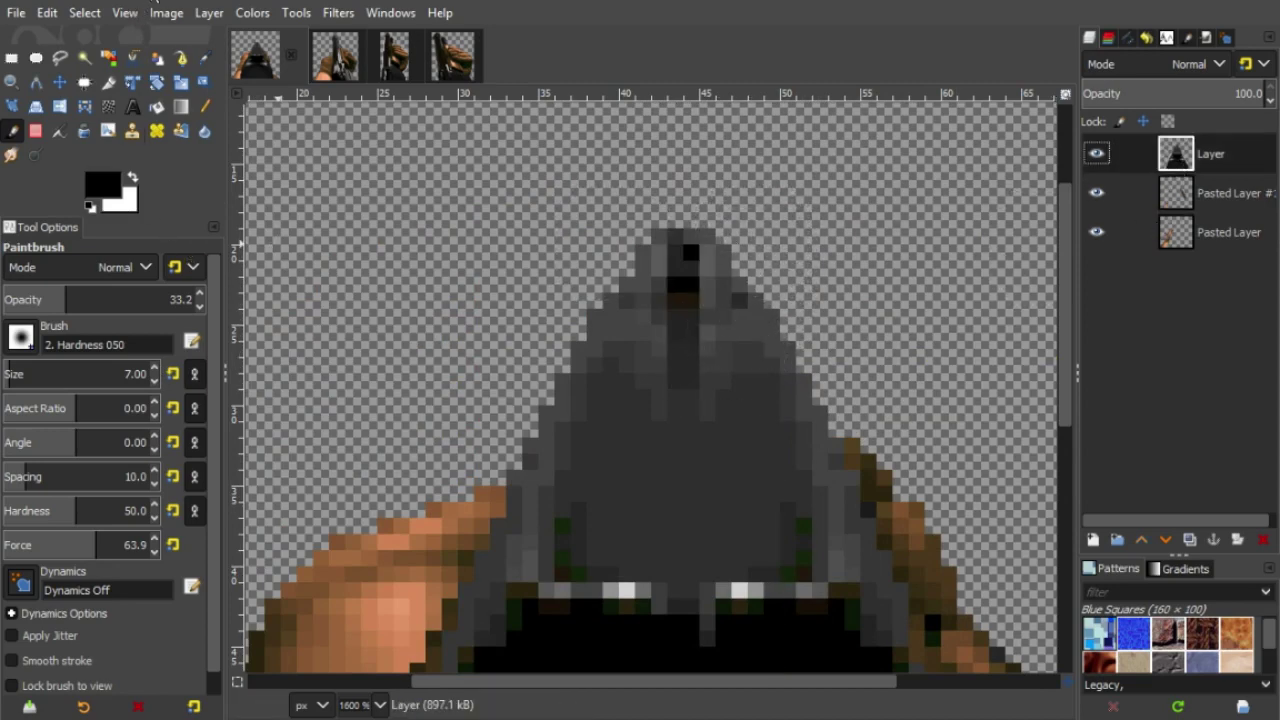
pyautogui.click(746, 613)
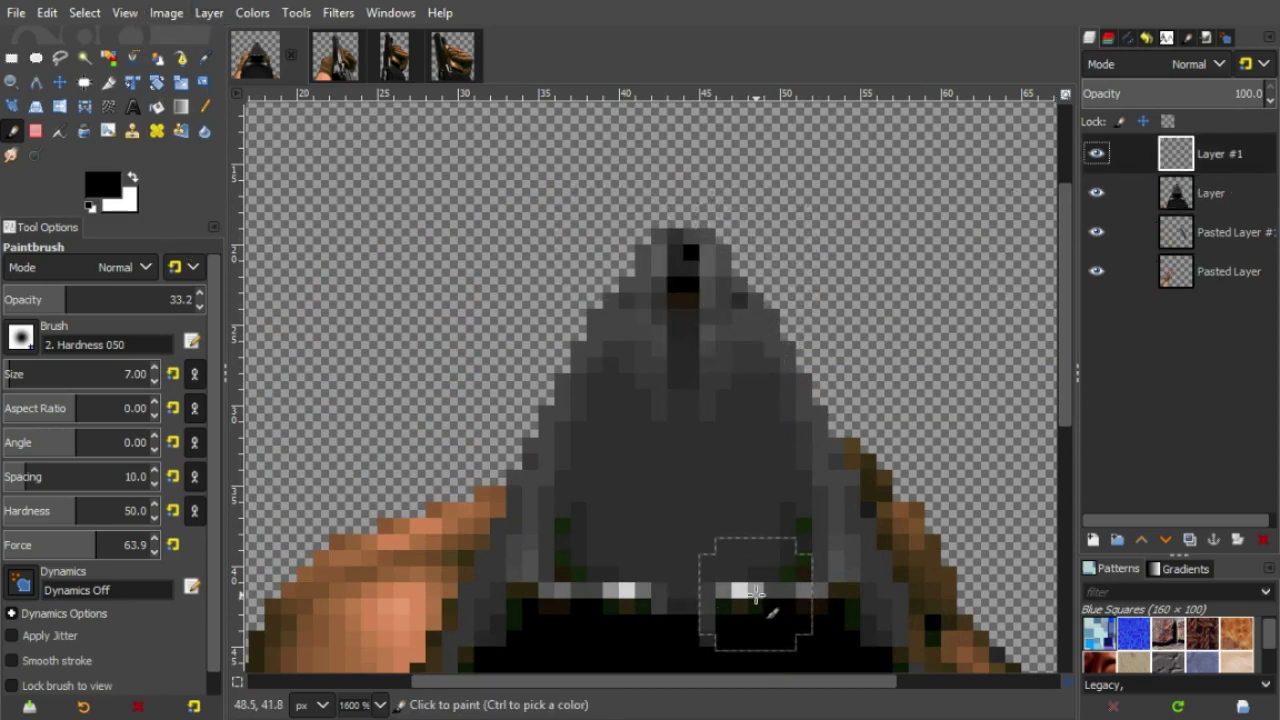
# - Paint soft black shading on the new layer along the gun's right edge, from the barrel tip down past the hand
pyautogui.moveTo(757, 276)
pyautogui.mouseDown()
pyautogui.moveTo(789, 333)
pyautogui.moveTo(730, 242)
pyautogui.moveTo(884, 498)
pyautogui.moveTo(839, 443)
pyautogui.moveTo(937, 631)
pyautogui.mouseUp()
pyautogui.scroll(-6, 943, 560)
pyautogui.scroll(6, 943, 560)
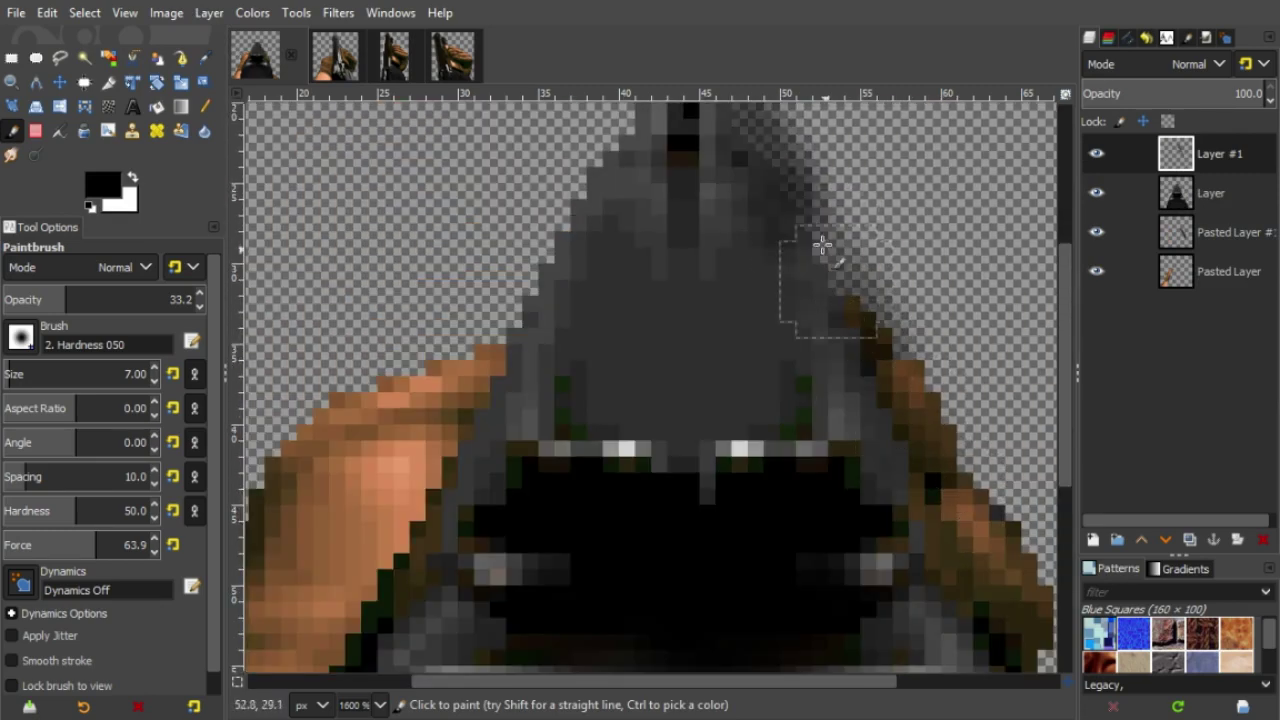
pyautogui.moveTo(820, 249)
pyautogui.mouseDown()
pyautogui.moveTo(854, 370)
pyautogui.moveTo(808, 260)
pyautogui.moveTo(974, 611)
pyautogui.mouseUp()
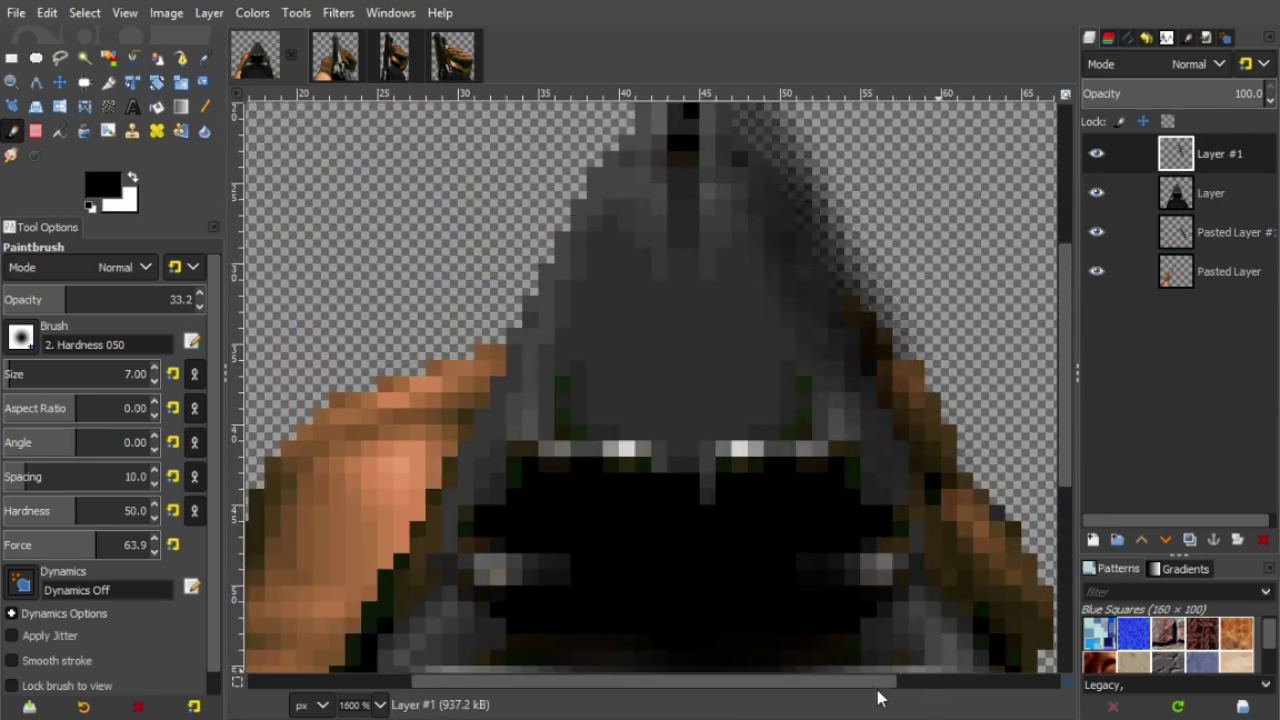
pyautogui.moveTo(877, 686); pyautogui.dragTo(949, 686)
pyautogui.scroll(-4, 949, 560)
pyautogui.moveTo(903, 391)
pyautogui.mouseDown()
pyautogui.moveTo(969, 508)
pyautogui.moveTo(1007, 617)
pyautogui.moveTo(971, 537)
pyautogui.mouseUp()
pyautogui.scroll(6, 873, 445)
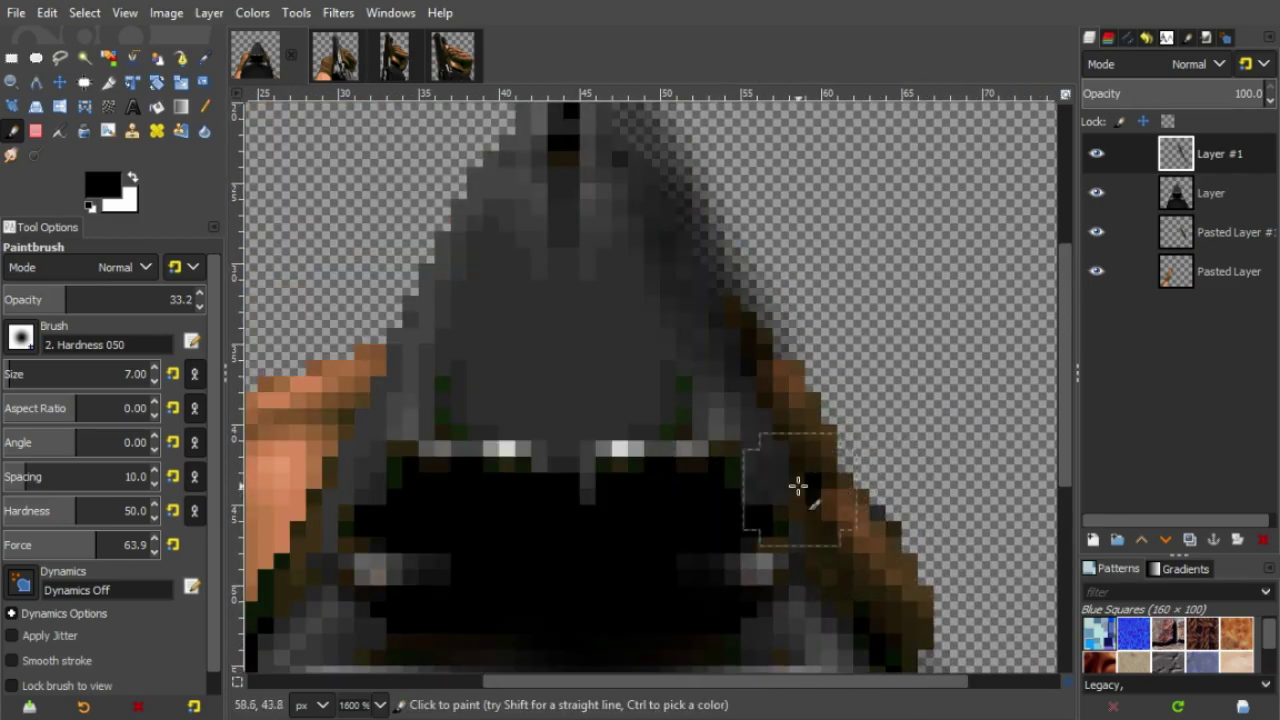
pyautogui.scroll(6, 609, 121)
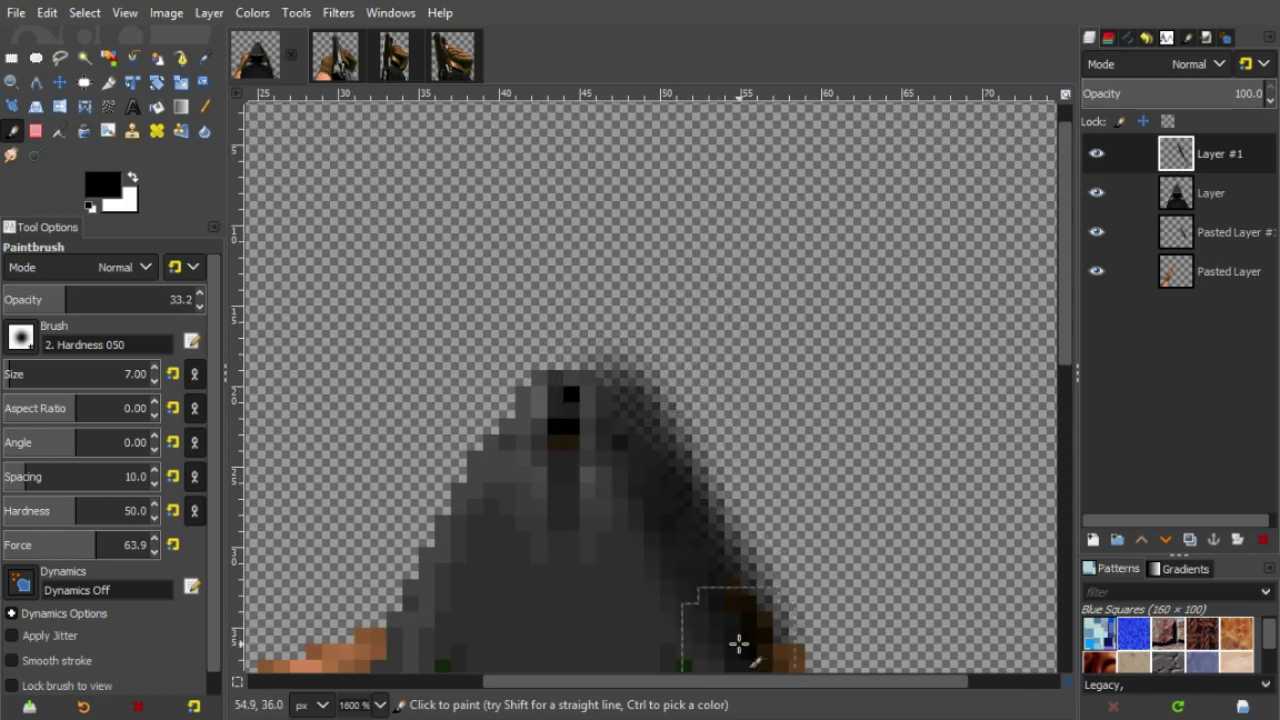
pyautogui.scroll(-6, 700, 600)
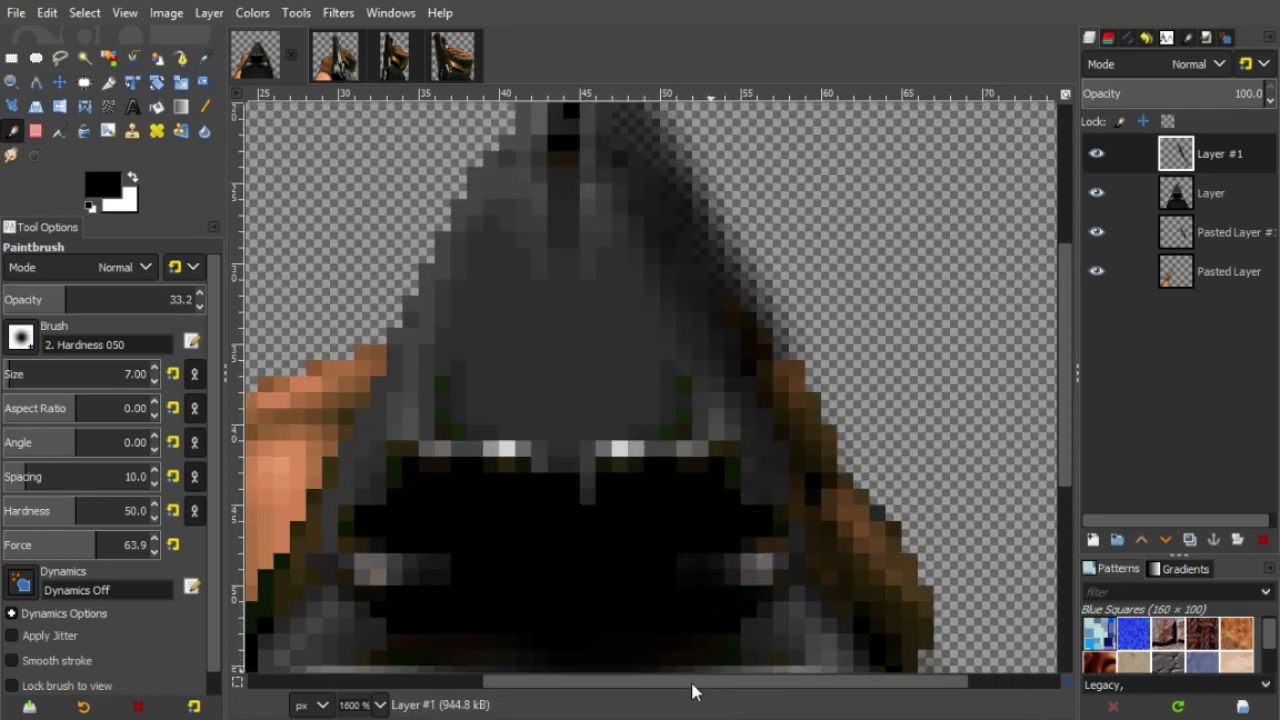
# - Paint matching soft black shading along the gun's left edge, from the barrel tip downward
pyautogui.hscroll(-3, 650, 650)
pyautogui.scroll(3, 603, 550)
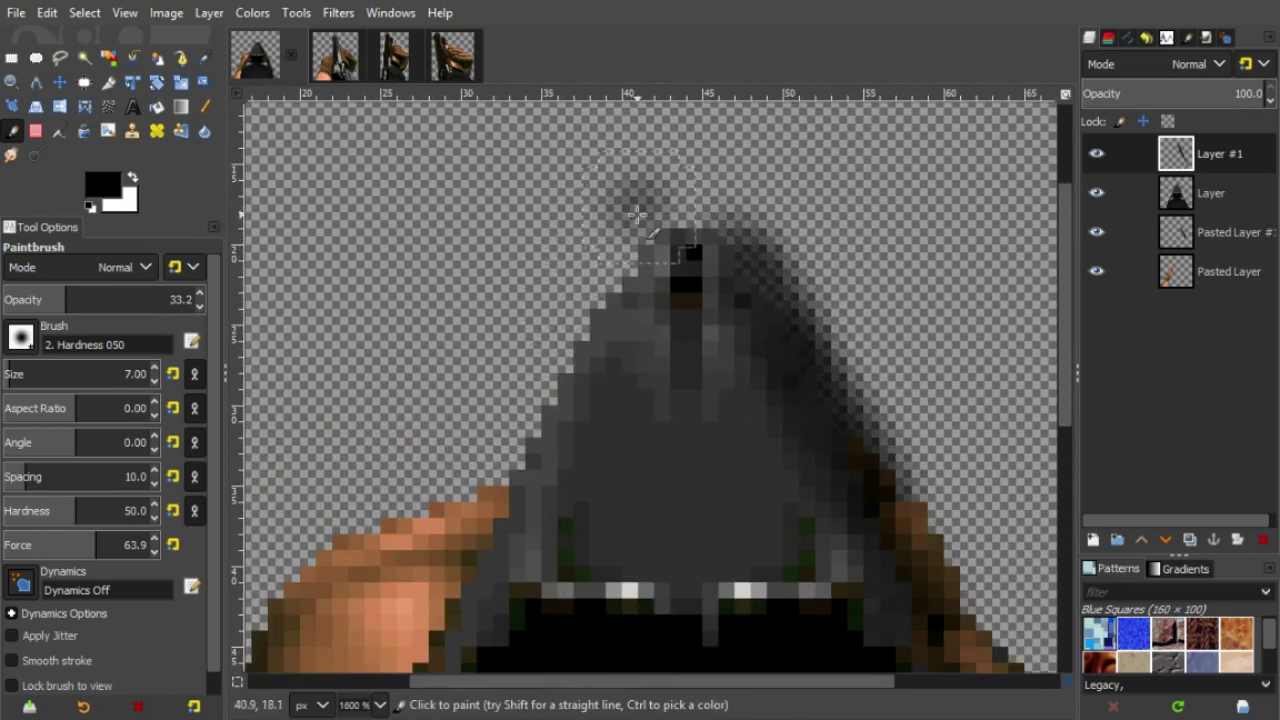
pyautogui.scroll(-3, 550, 471)
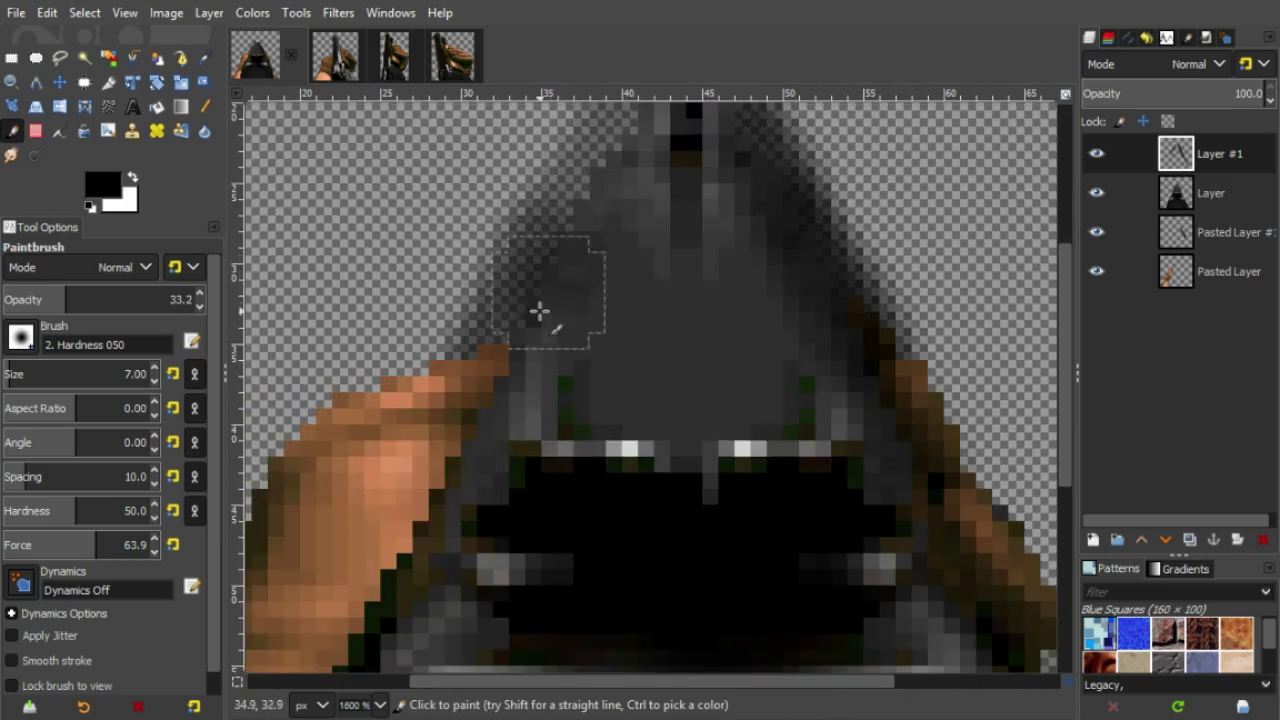
pyautogui.scroll(-6, 486, 520)
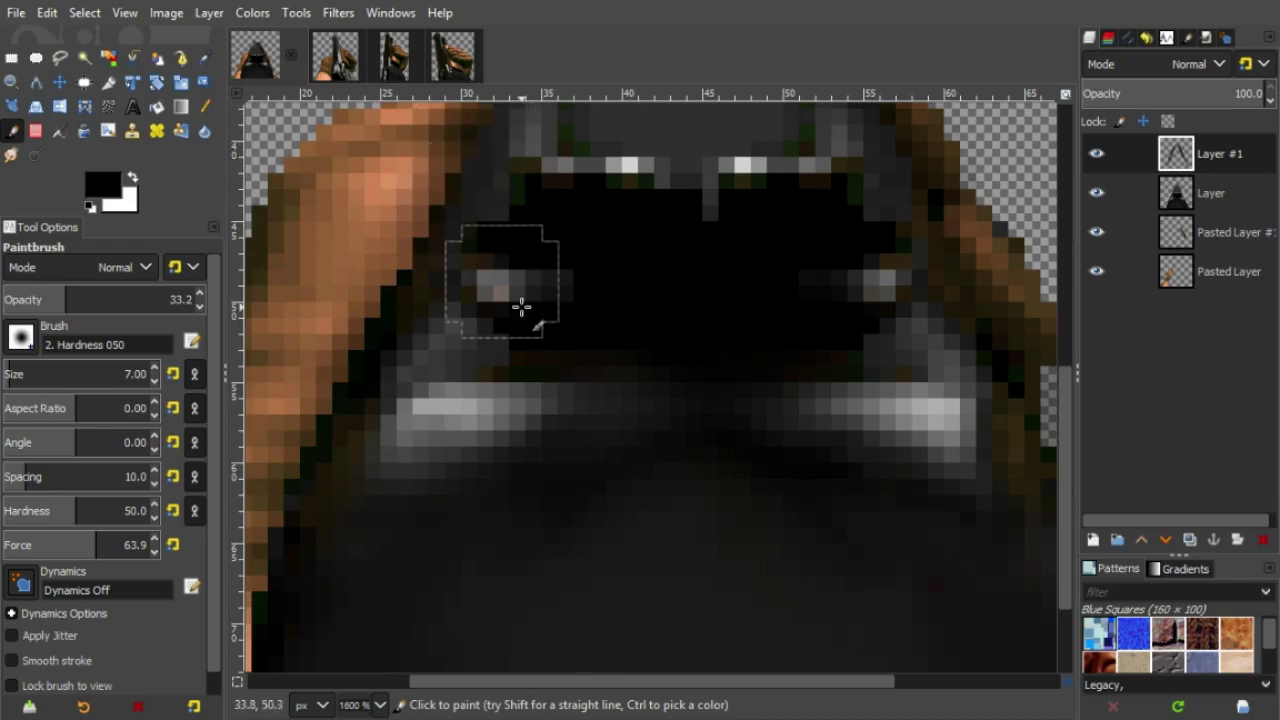
# - Hide both pasted hand layers and set the shading layer's blend mode to Multiply
pyautogui.scroll(3, 520, 306)
pyautogui.click(1097, 270)
pyautogui.click(1097, 231)
pyautogui.scroll(3, 700, 300)
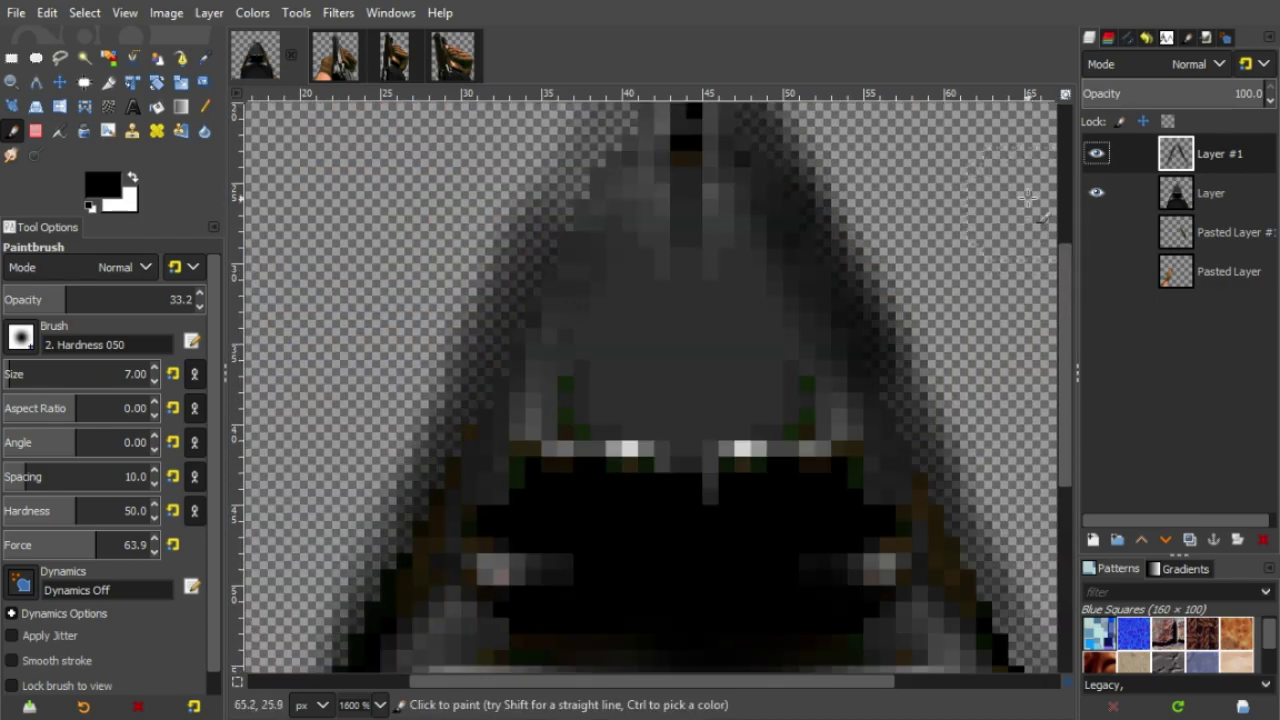
pyautogui.click(1134, 472)
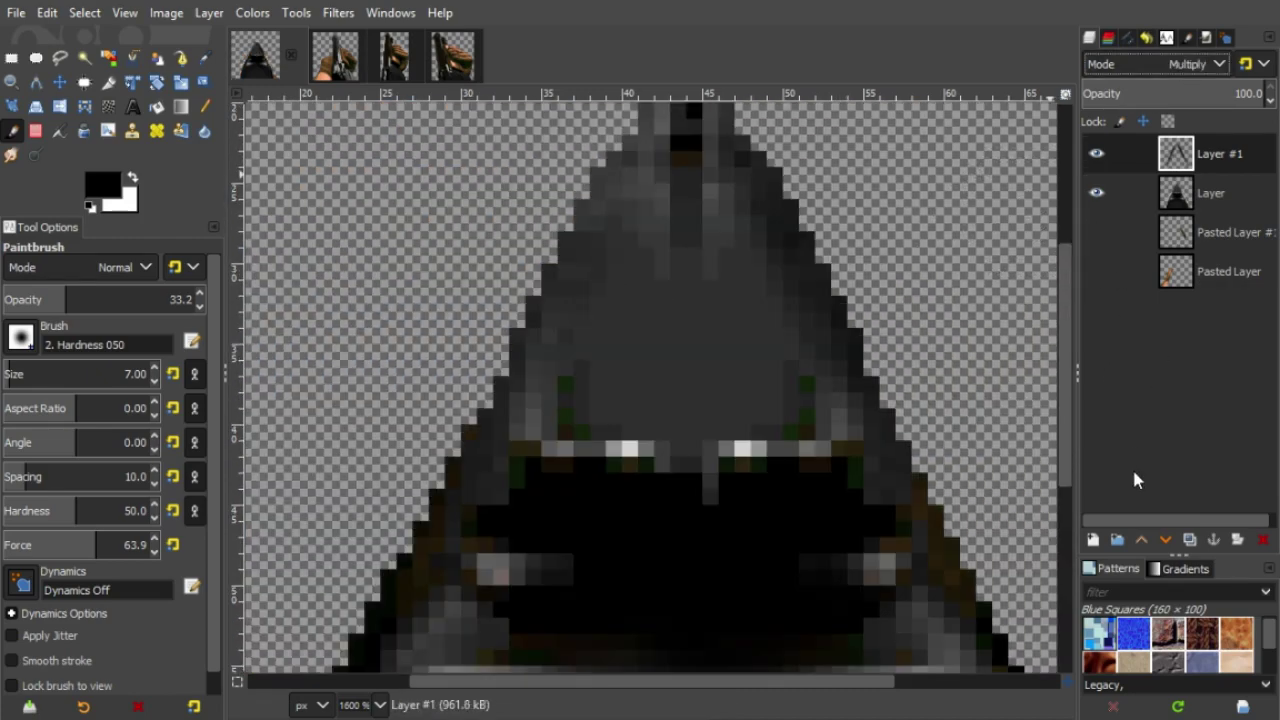
# - Touch up the gun's edge shading with the Eraser and Paintbrush, and switch the shading layer's mode to Overlay
pyautogui.press('3')
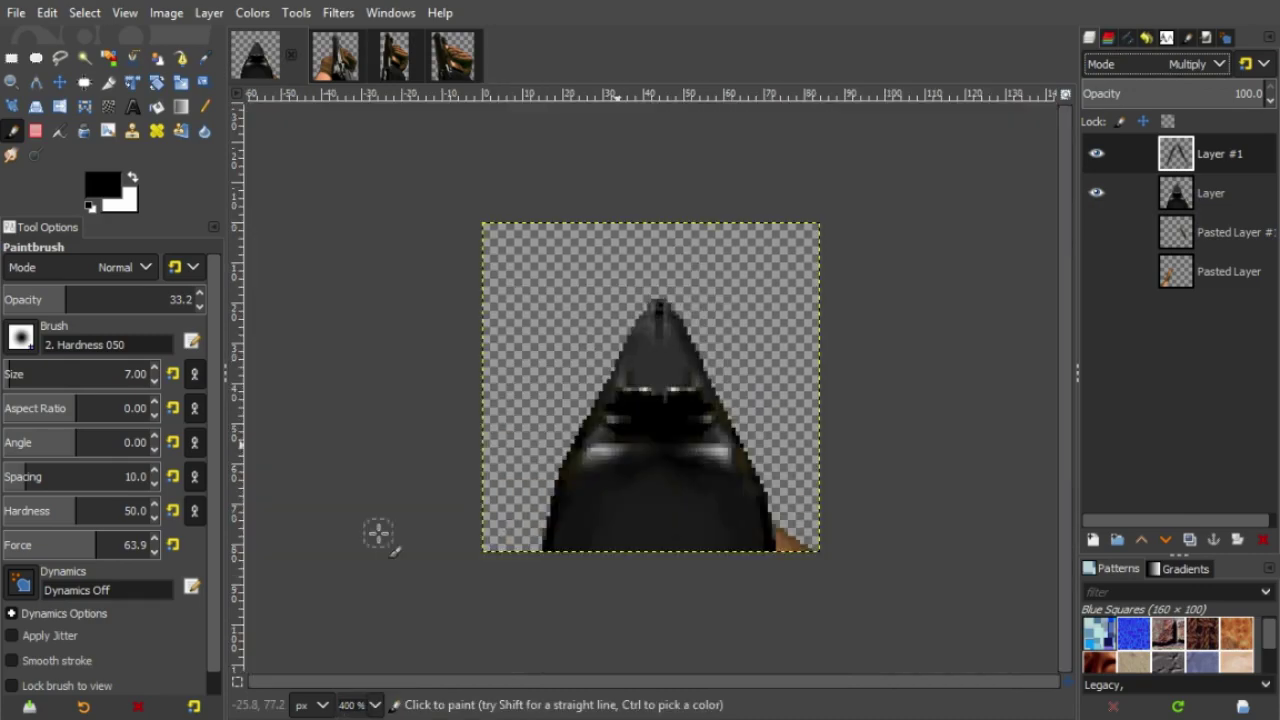
pyautogui.press('5')
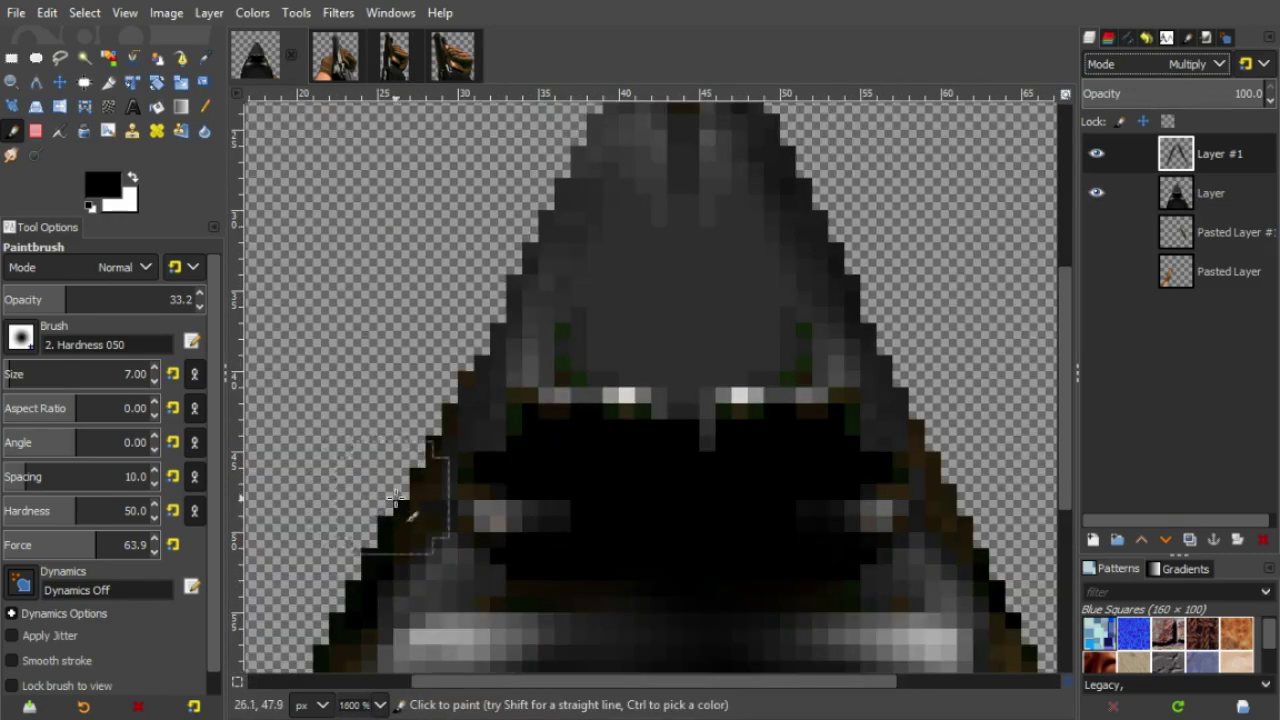
pyautogui.scroll(3, 443, 537)
pyautogui.click(35, 131)
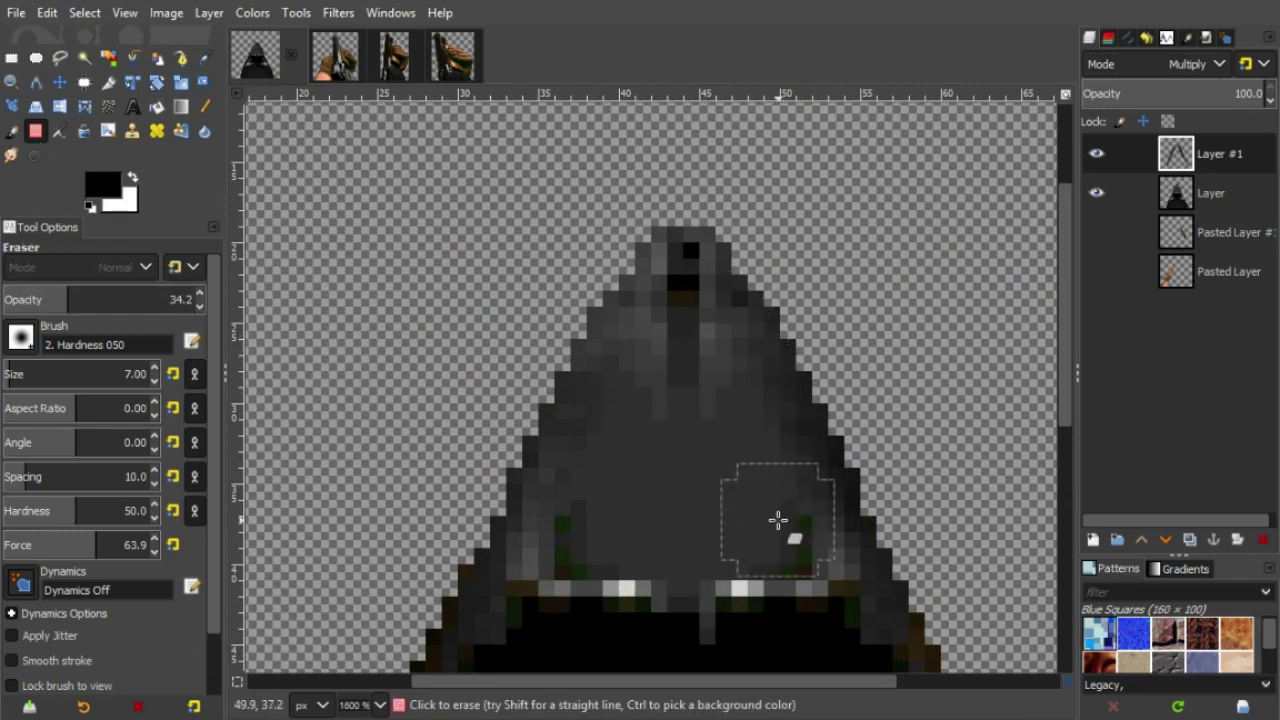
pyautogui.click(13, 133)
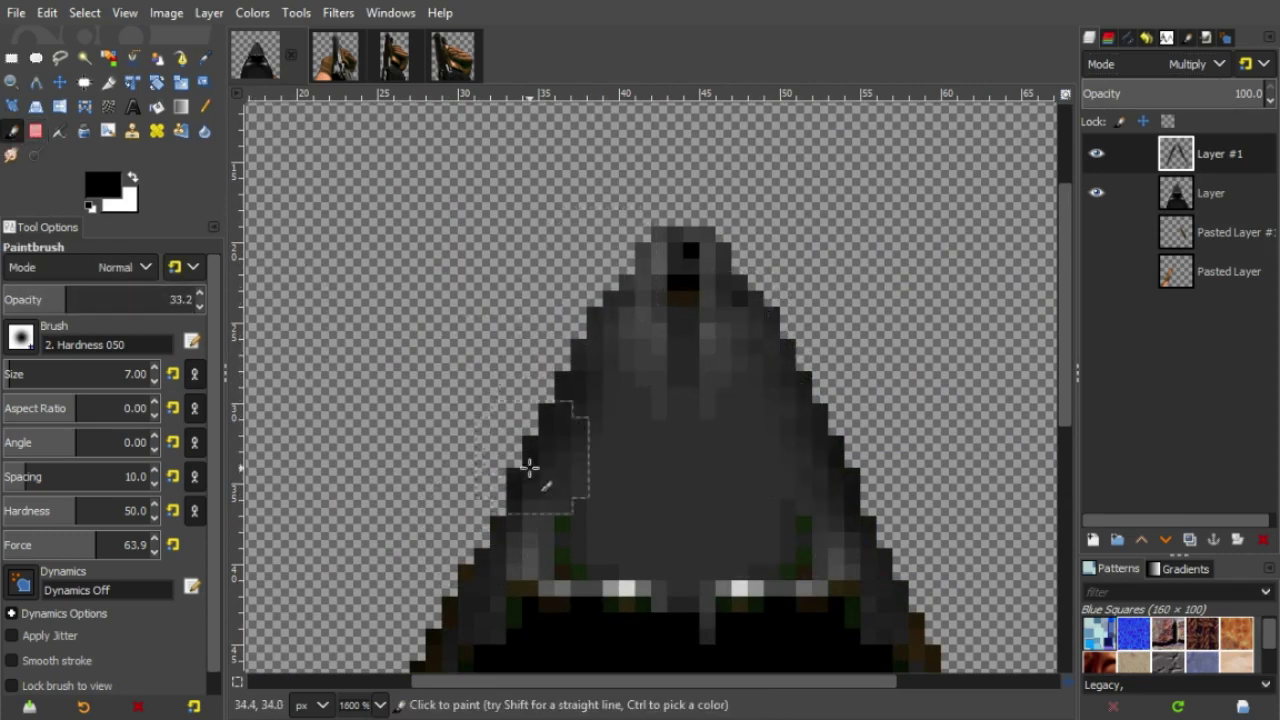
pyautogui.scroll(-10, 514, 380)
pyautogui.scroll(-2, 366, 458)
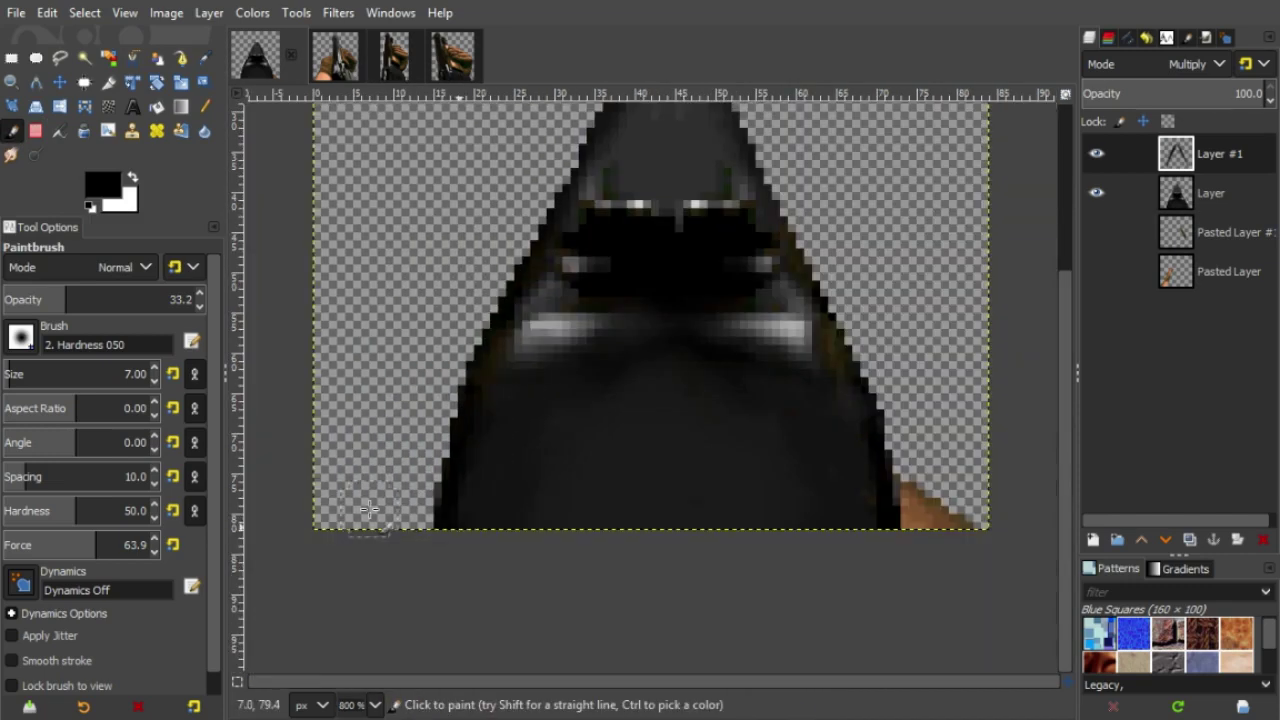
pyautogui.scroll(2, 366, 450)
pyautogui.click(1160, 66)
pyautogui.click(1137, 178)
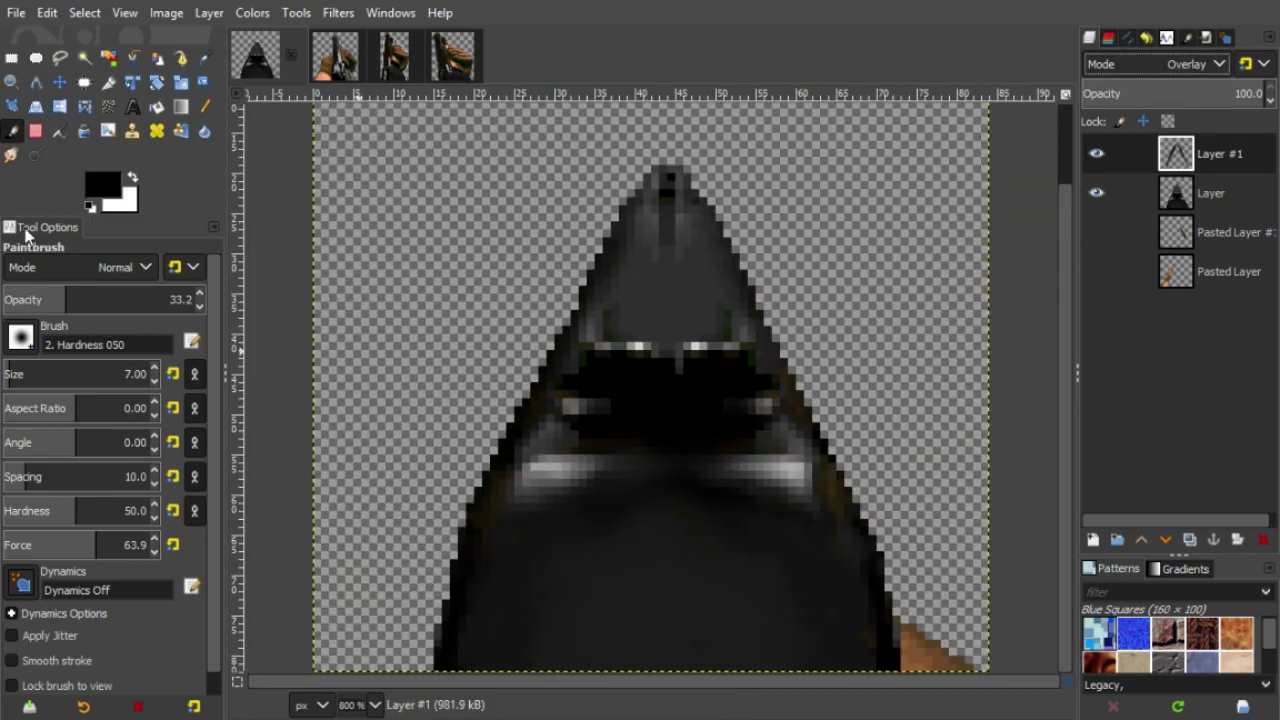
# - Paint faint white vertical highlights along the top of the barrel with the Paintbrush at 8.4 opacity and size 5
pyautogui.click(134, 178)
pyautogui.moveTo(60, 299); pyautogui.dragTo(18, 299)
pyautogui.click(159, 383)
pyautogui.click(159, 383)
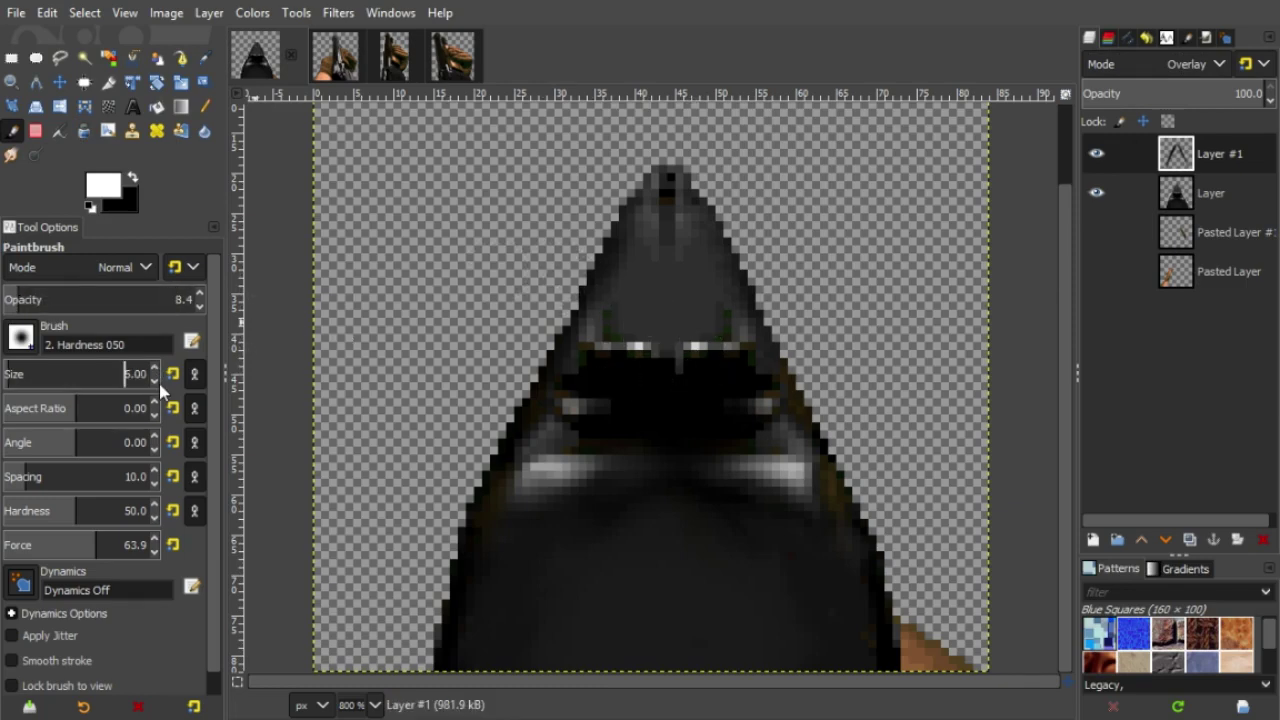
pyautogui.click(634, 323)
pyautogui.keyDown('shift'); pyautogui.click(651, 224); pyautogui.keyUp('shift')
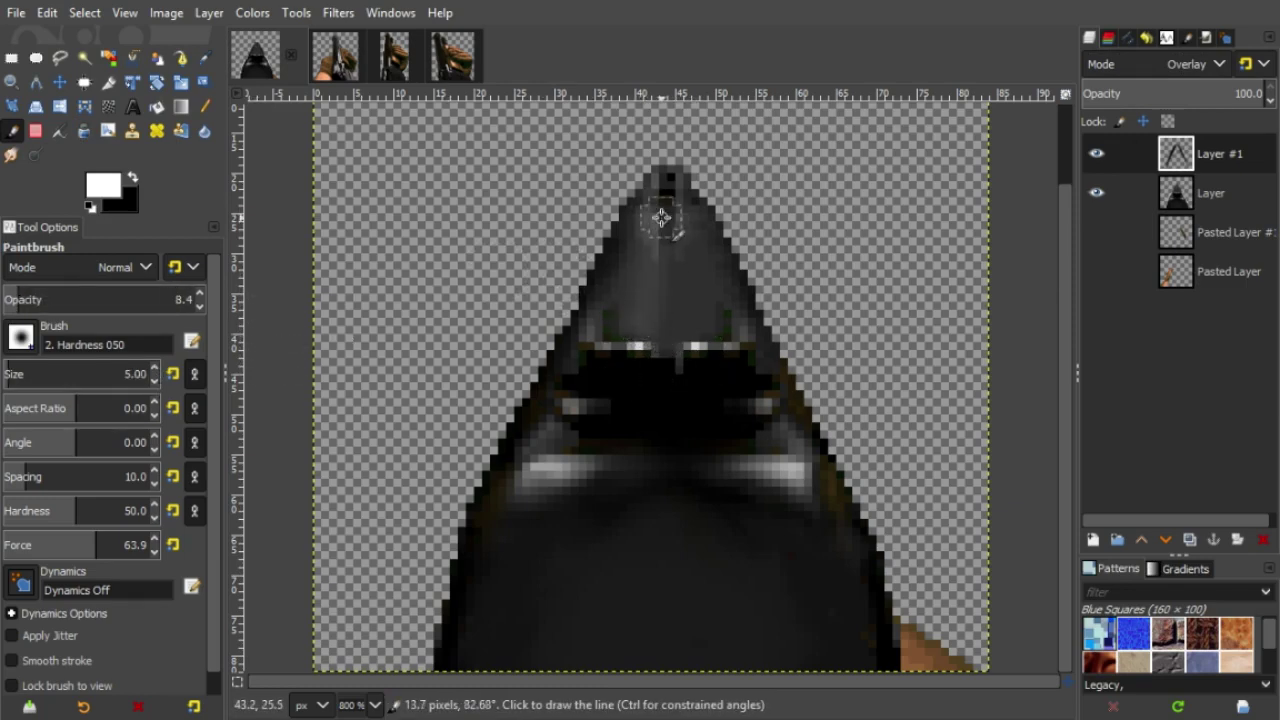
pyautogui.keyDown('shift'); pyautogui.click(682, 328); pyautogui.keyUp('shift')
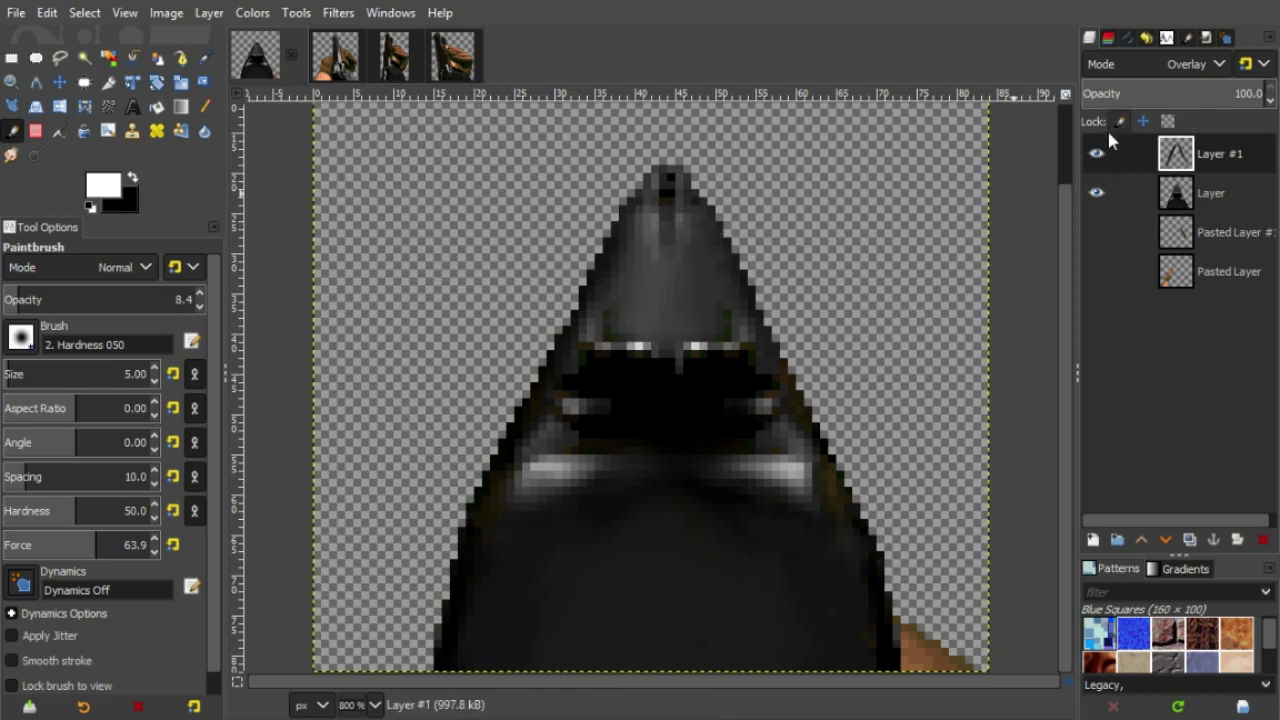
# - Merge the shading layer down into the gun layer and show both pasted hand layers again
pyautogui.click(1097, 193)
pyautogui.click(1097, 232)
# - Move the right hand layer 1 px left and 1 px up, and the left arm layer about 1 px right and 2 px up
pyautogui.click(1201, 203)
pyautogui.press('m')
pyautogui.moveTo(750, 329); pyautogui.dragTo(742, 321)
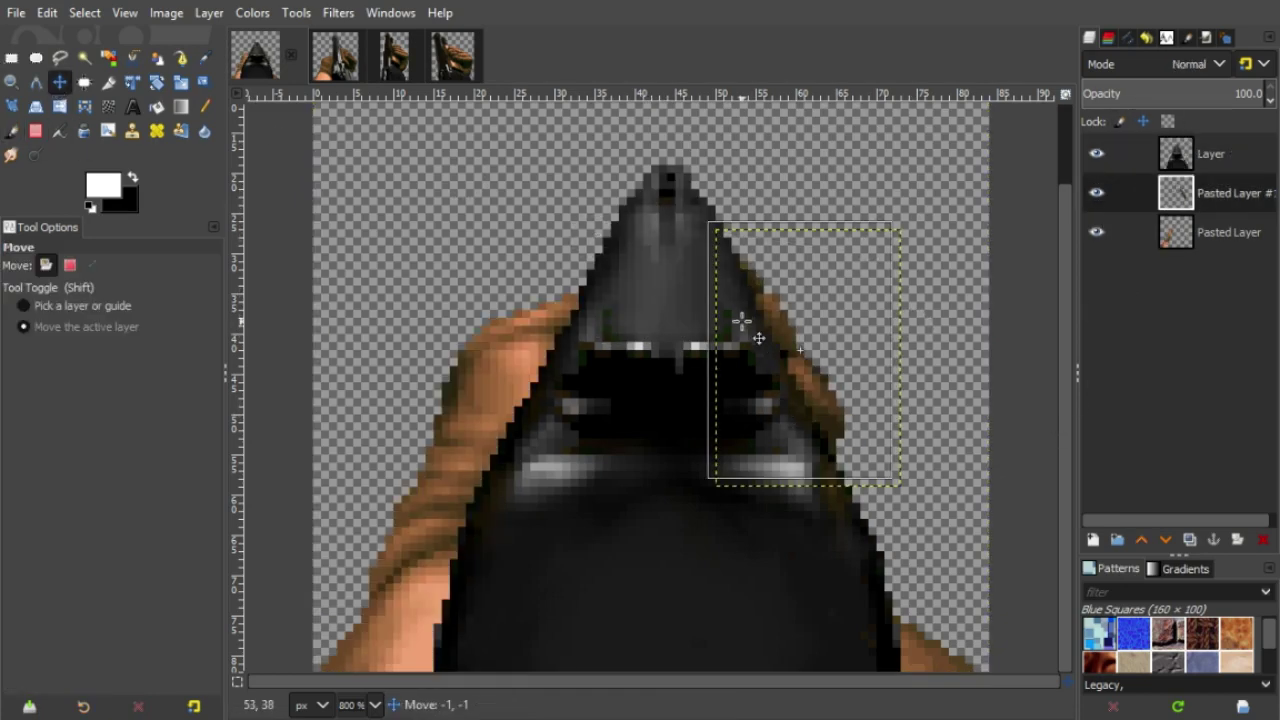
pyautogui.click(1215, 233)
pyautogui.moveTo(574, 507); pyautogui.dragTo(582, 491)
# - Cut the lower part of the left arm with a 26 × 21 px rectangle selection and paste it as a new layer
pyautogui.click(12, 58)
pyautogui.moveTo(348, 466); pyautogui.dragTo(571, 686)
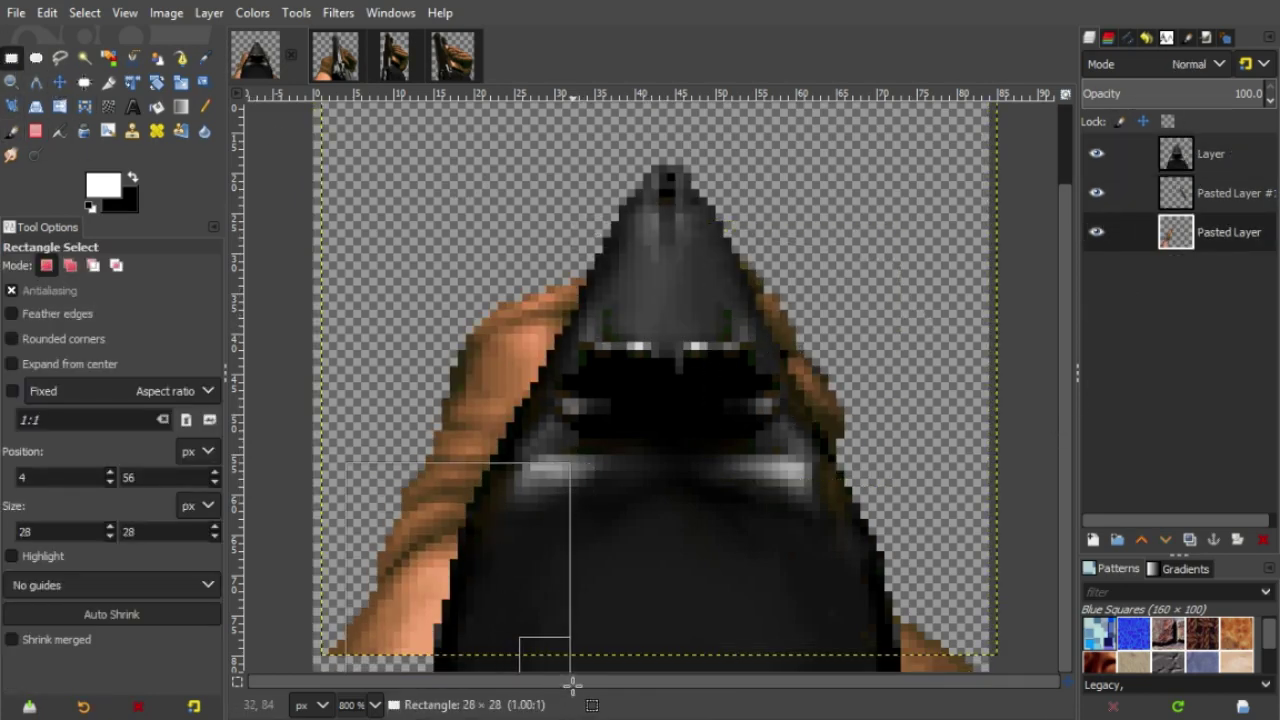
pyautogui.click(582, 621)
pyautogui.moveTo(324, 668); pyautogui.dragTo(530, 503)
pyautogui.hotkey('ctrl', 'x')
pyautogui.hotkey('ctrl', 'v')
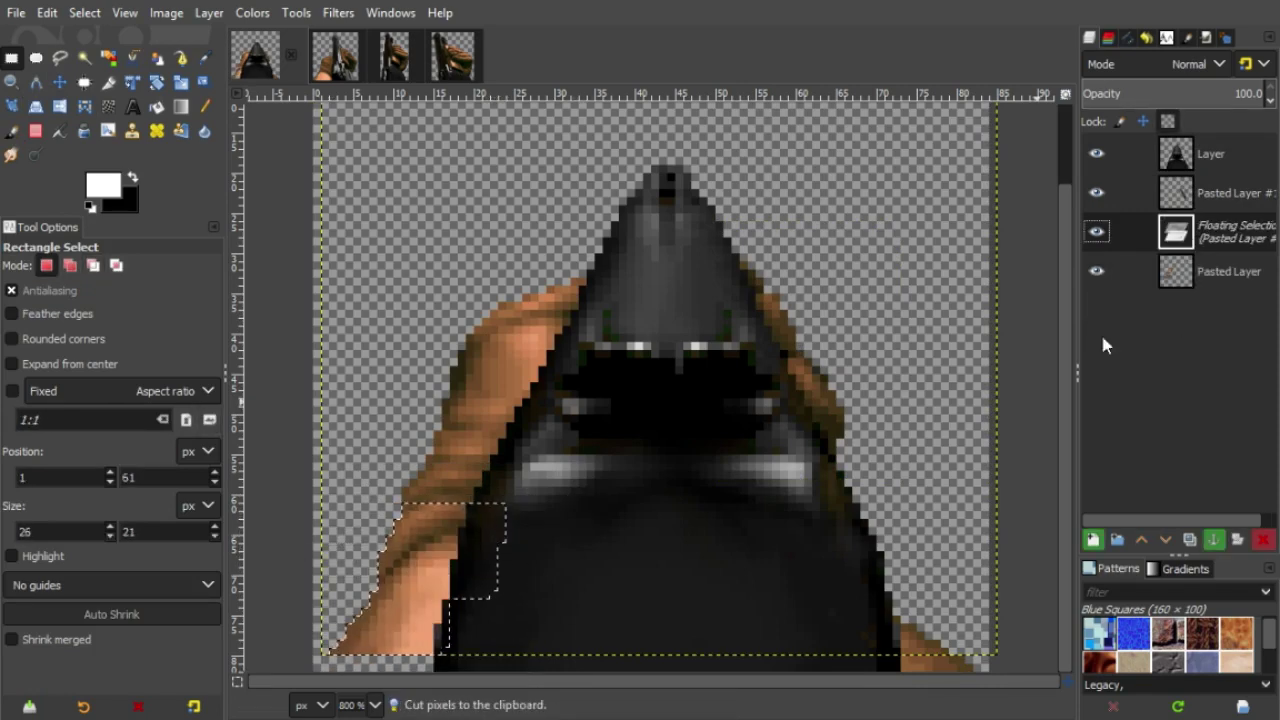
pyautogui.hotkey('ctrl', 'shift', 'n')
# - Move the cut lower arm part up about 1 px and merge it into the left arm layer below
pyautogui.click(62, 92)
pyautogui.click(1215, 282)
pyautogui.rightClick(1196, 239)
pyautogui.click(1150, 450)
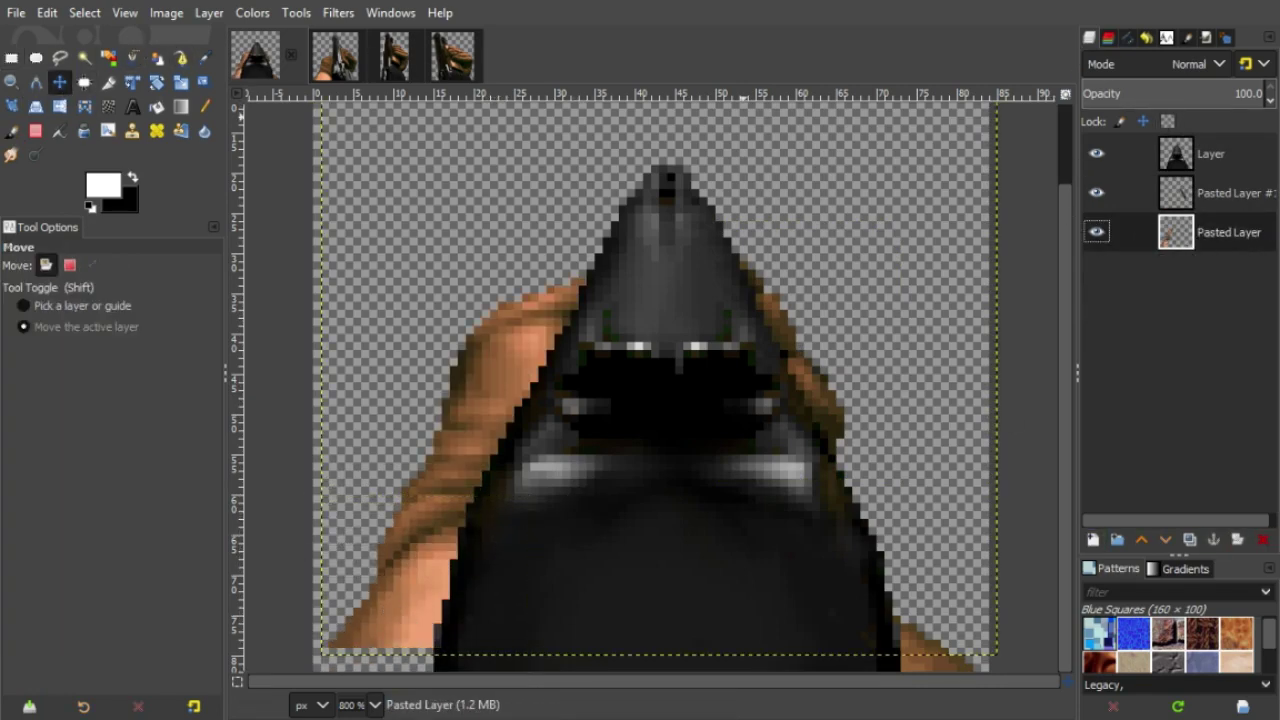
# - Resize the left arm layer to the image size and keep it as the active layer
pyautogui.click(209, 13)
pyautogui.click(1176, 200)
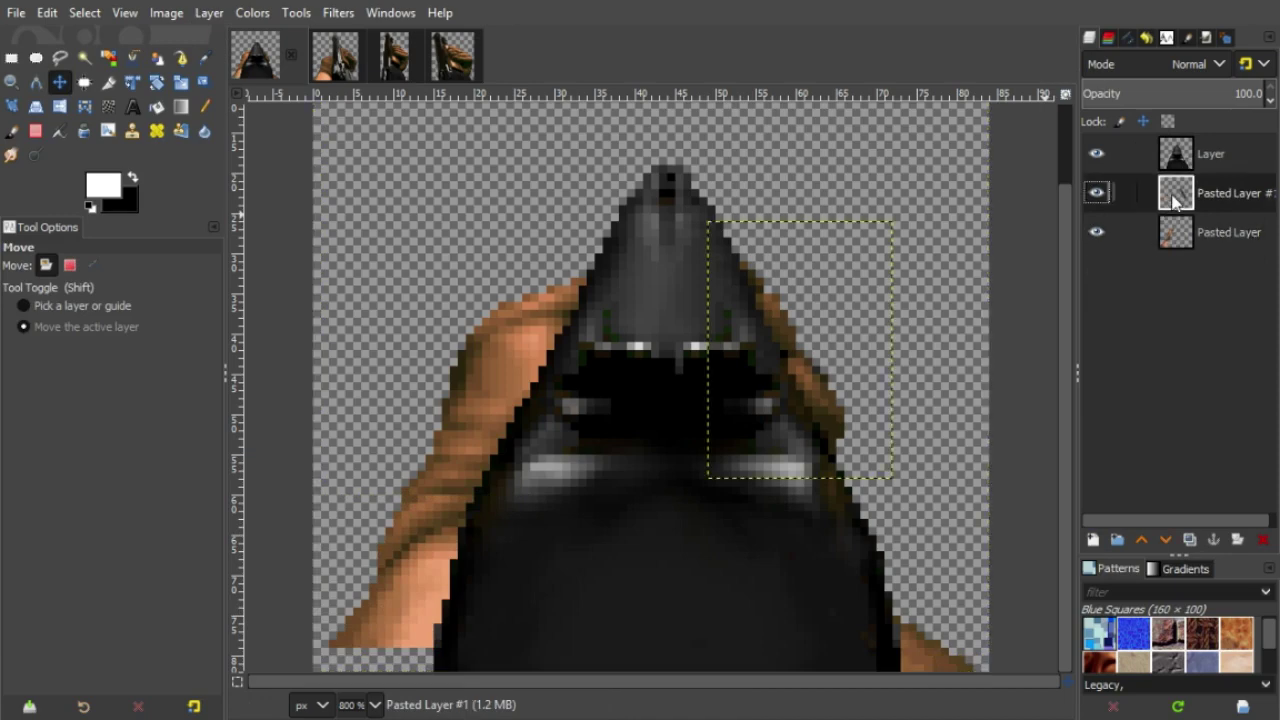
pyautogui.click(1200, 240)
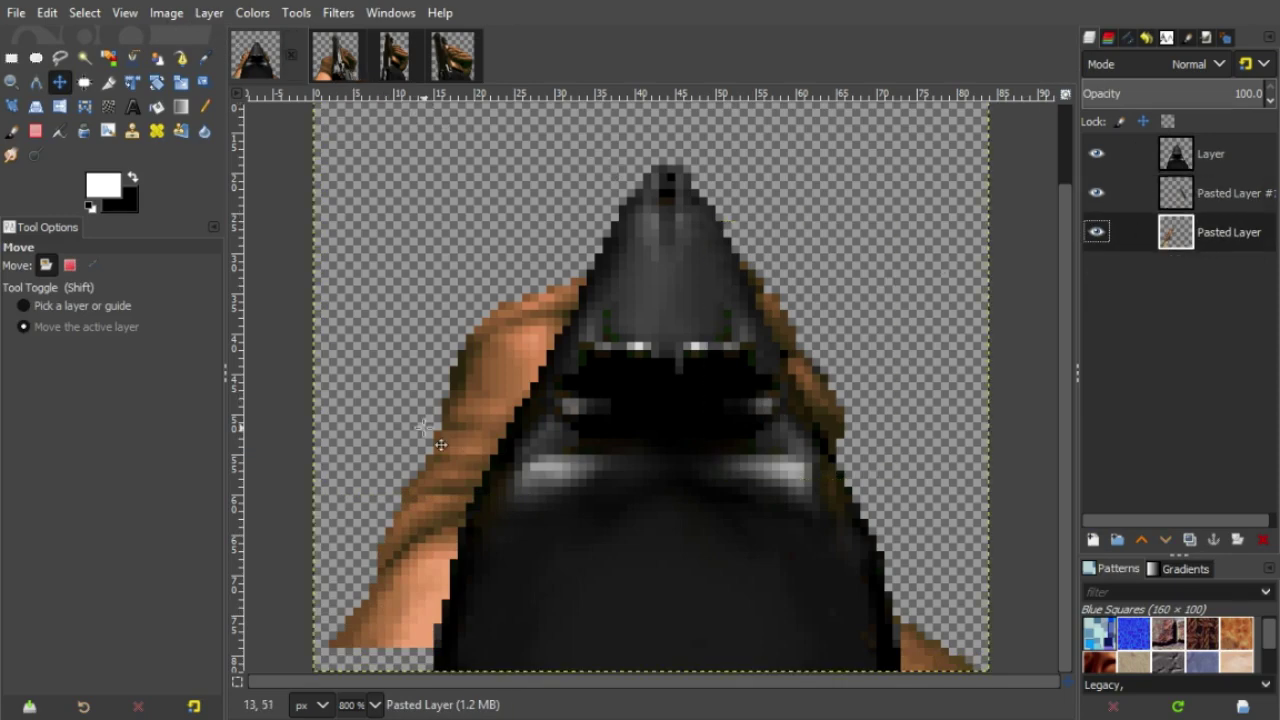
# - Extend the left arm's lower end down to the canvas edge with a 1 px Pencil in skin tones sampled from the arm
pyautogui.keyDown('ctrl'); pyautogui.scroll(2, 366, 491); pyautogui.keyUp('ctrl')
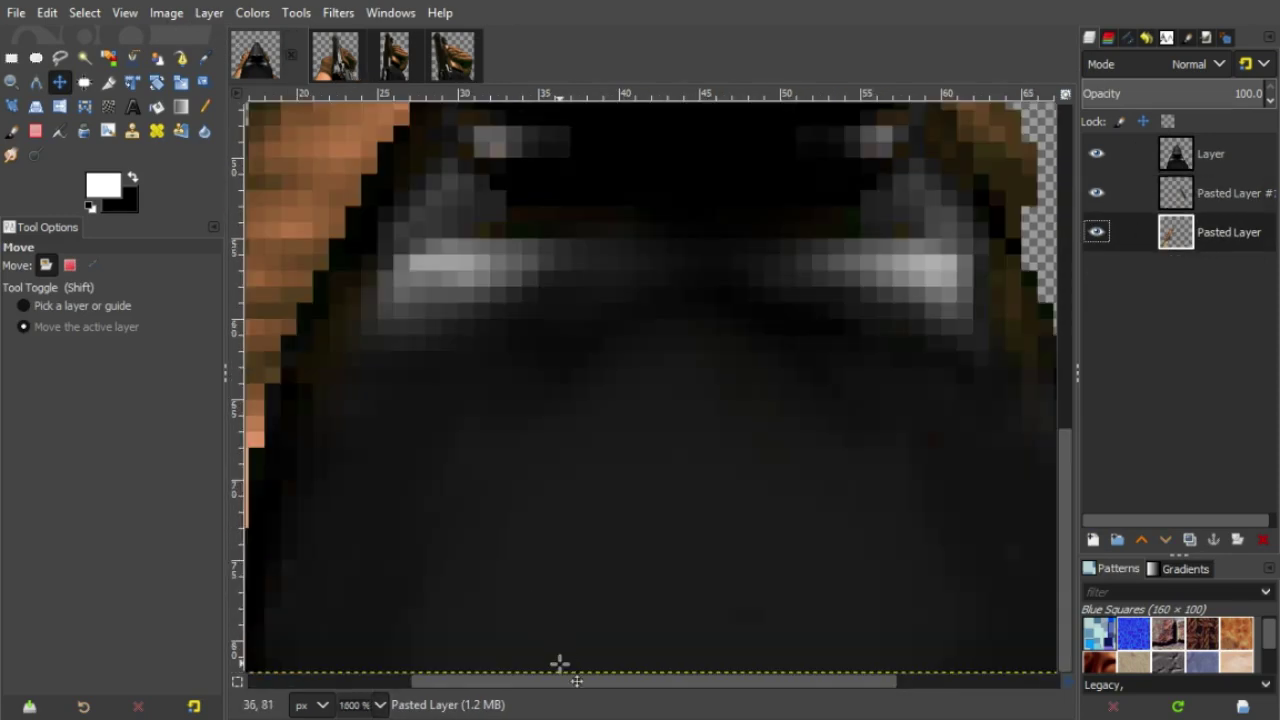
pyautogui.hscroll(-5, 560, 668)
pyautogui.click(205, 131)
pyautogui.press('n')
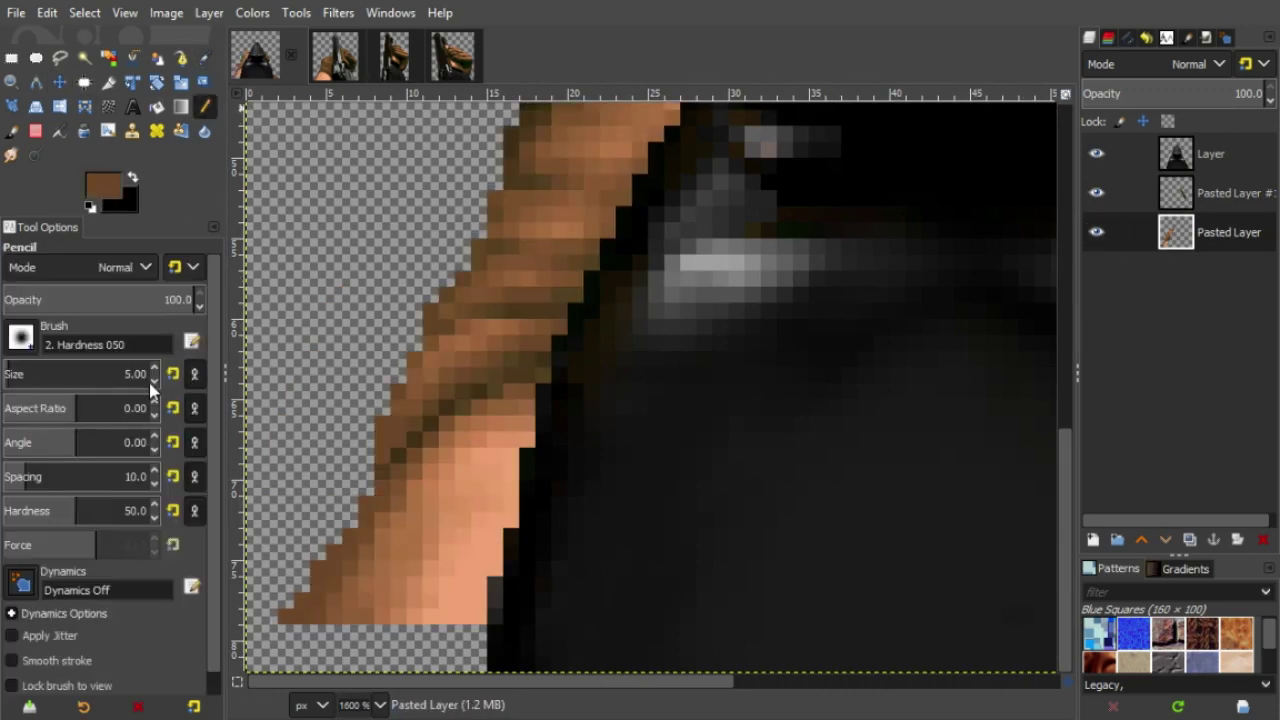
pyautogui.moveTo(250, 628)
pyautogui.mouseDown()
pyautogui.moveTo(302, 631)
pyautogui.moveTo(457, 629)
pyautogui.moveTo(428, 664)
pyautogui.moveTo(463, 651)
pyautogui.moveTo(386, 513)
pyautogui.moveTo(475, 667)
pyautogui.moveTo(457, 637)
pyautogui.moveTo(383, 656)
pyautogui.mouseUp()
pyautogui.press('o')
pyautogui.click(494, 556)
pyautogui.press('n')
pyautogui.press('o')
pyautogui.click(423, 543)
pyautogui.press('n')
pyautogui.click(347, 662)
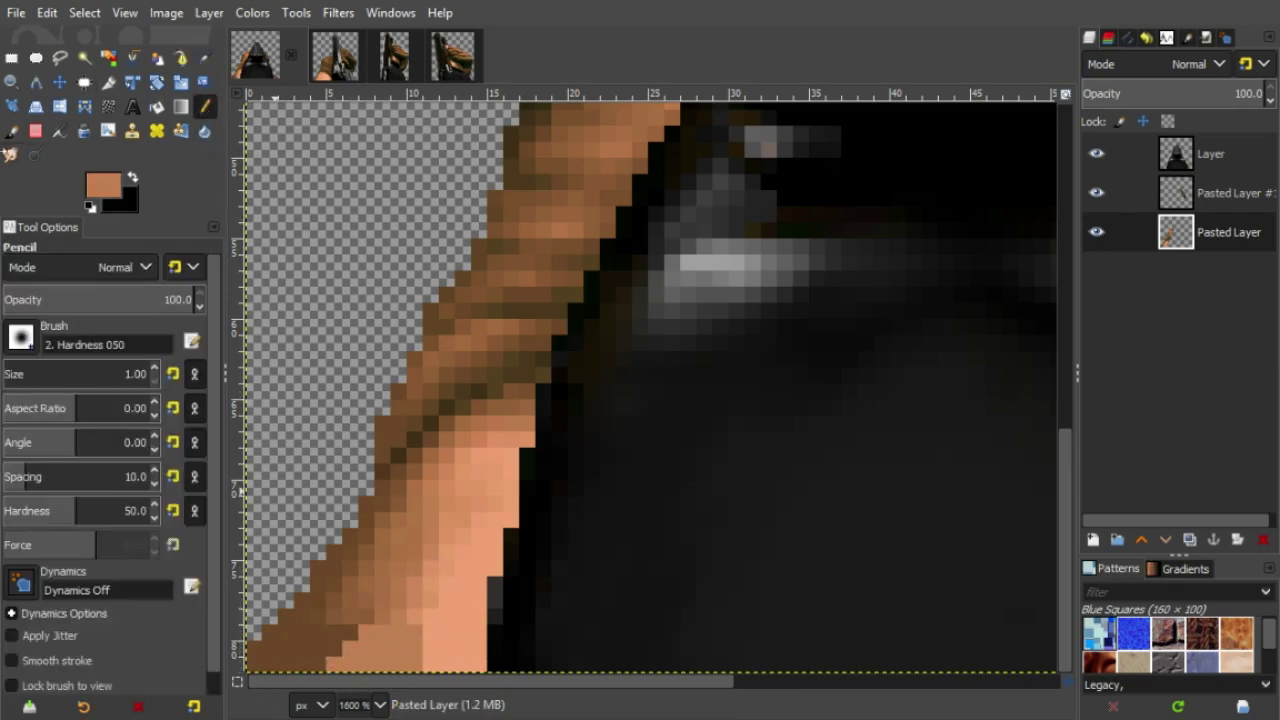
# - Smudge the newly painted lower end of the left arm so its skin tones blend together
pyautogui.click(10, 155)
pyautogui.moveTo(425, 640)
pyautogui.mouseDown()
pyautogui.moveTo(337, 662)
pyautogui.moveTo(365, 627)
pyautogui.mouseUp()
pyautogui.press('n')
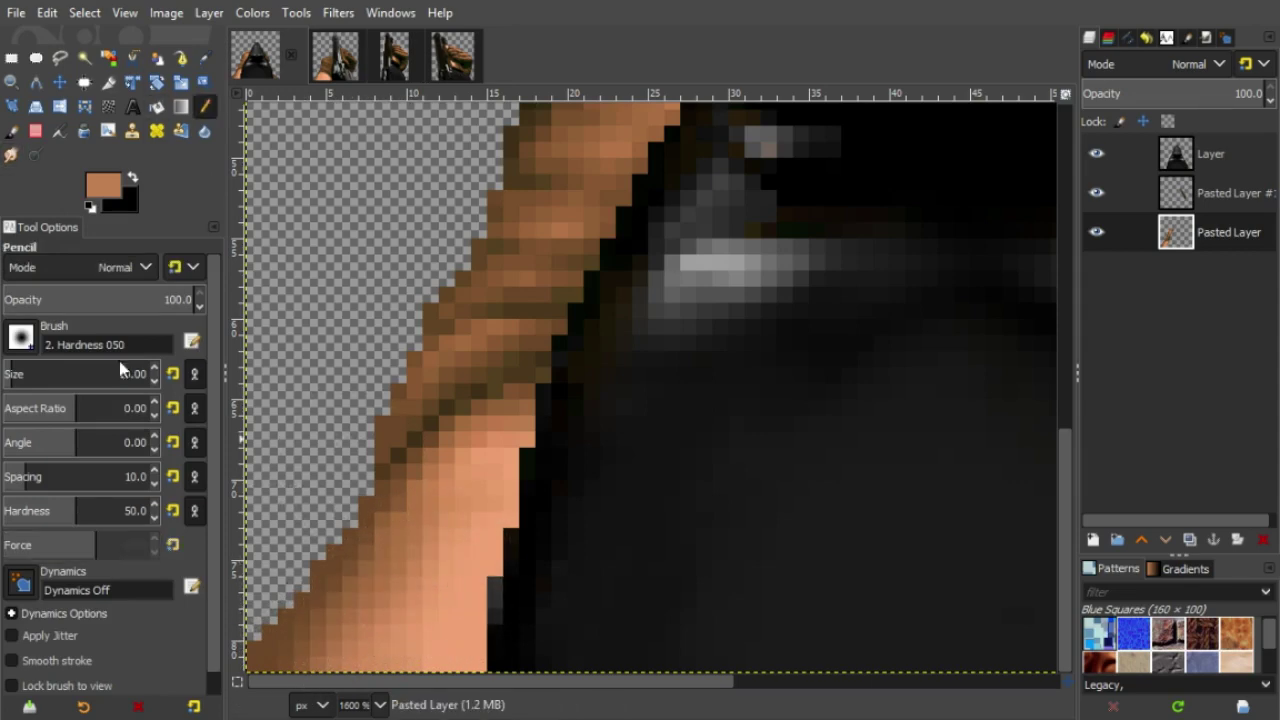
# - Shade the left cuff's edge and the upper hand outline in sampled dark brown, using Pencil opacities of 57.9 and 16.3
pyautogui.press('o')
pyautogui.click(386, 509)
pyautogui.press('n')
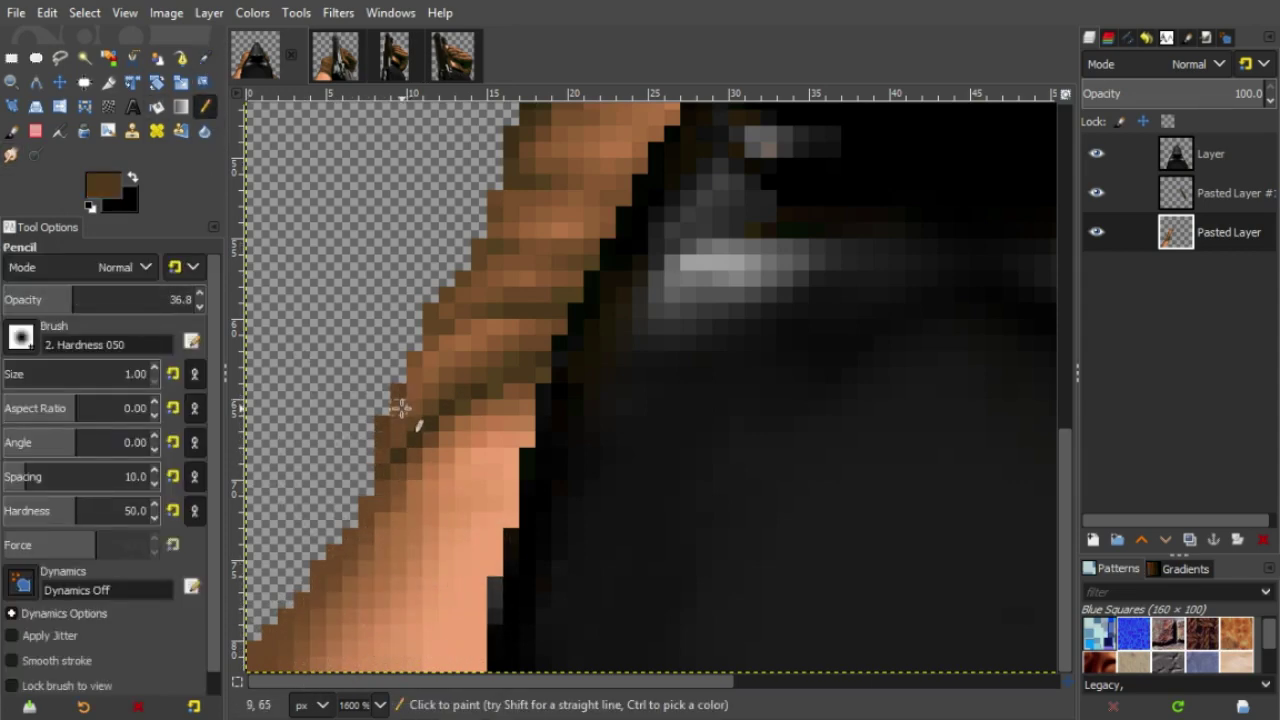
pyautogui.click(113, 300)
pyautogui.click(399, 455)
pyautogui.scroll(5, 628, 224)
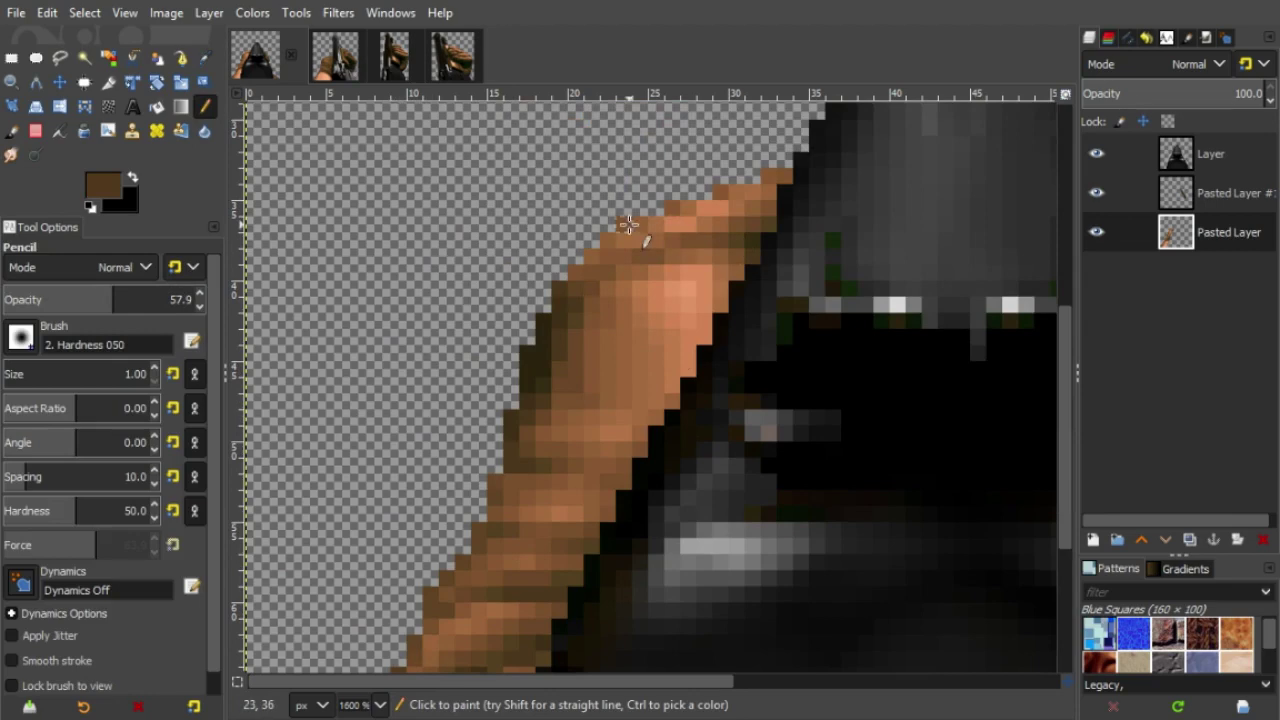
pyautogui.press('less')
pyautogui.press('less')
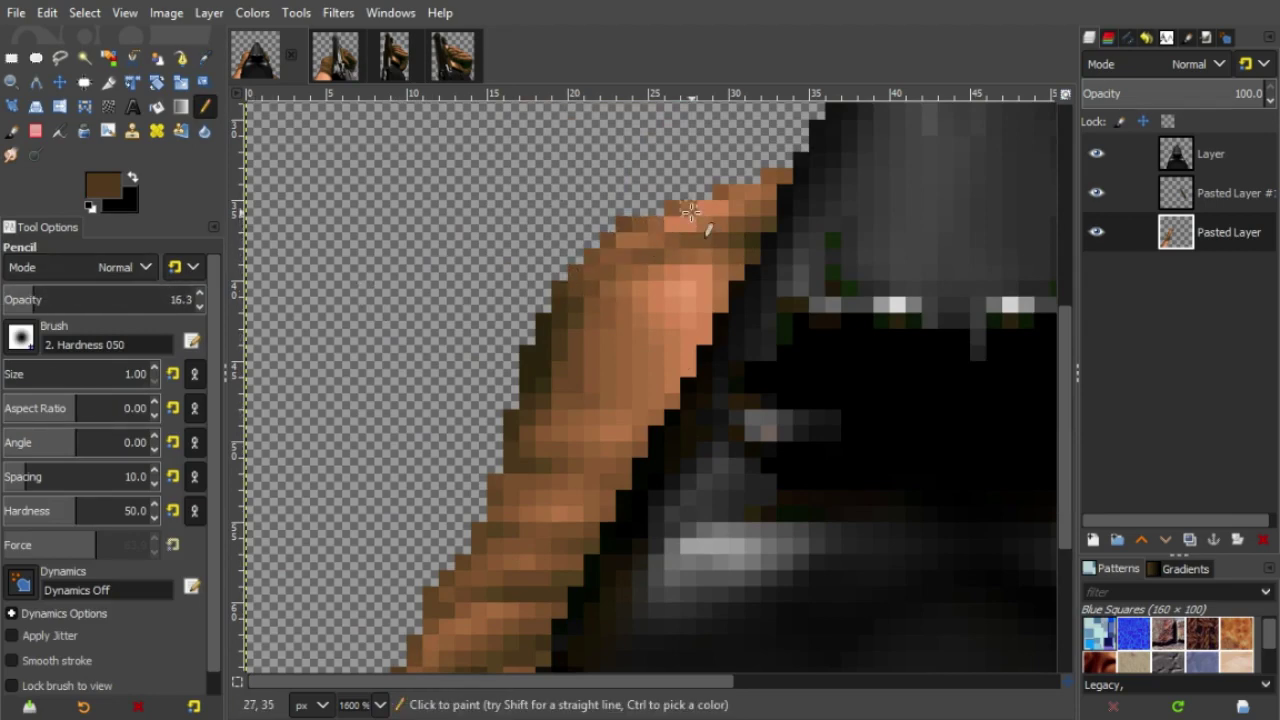
pyautogui.scroll(-2, 603, 453)
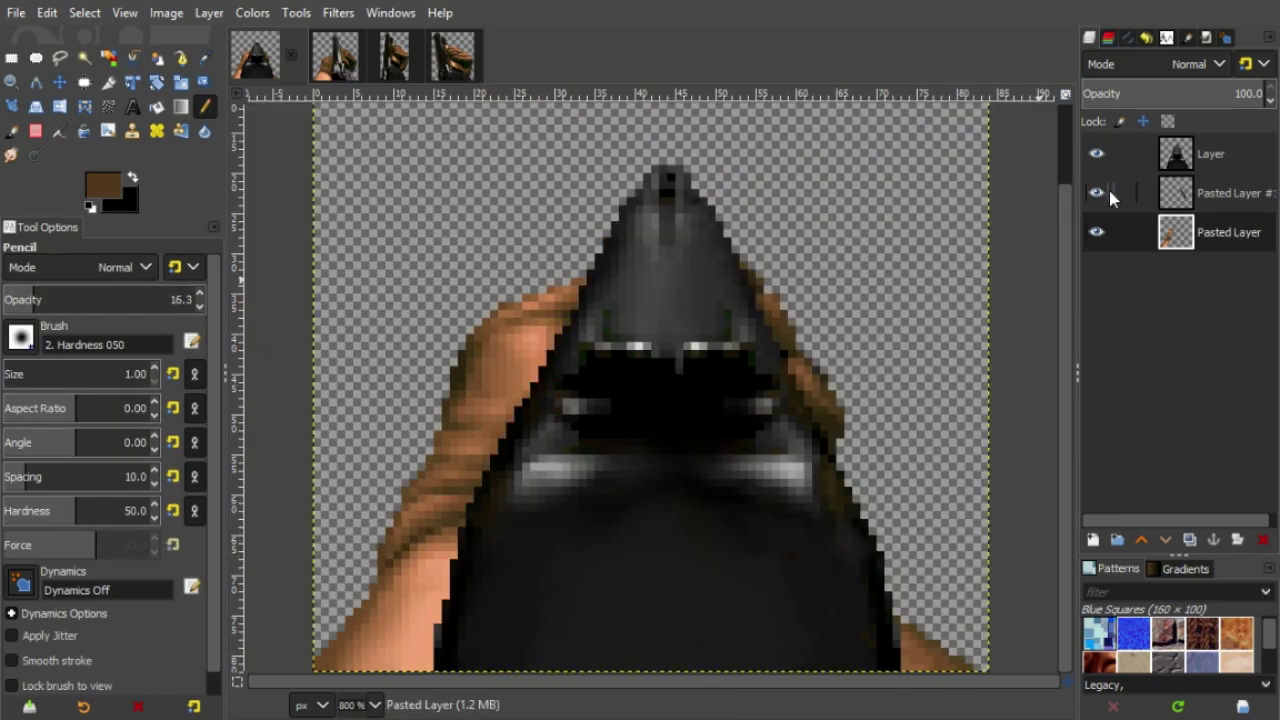
# - Touch up the forearm's outer edge with a 1 px Pencil at 100 opacity in brown sampled from that edge
pyautogui.click(357, 705)
pyautogui.click(360, 506)
pyautogui.scroll(5, 592, 683)
pyautogui.scroll(-5, 510, 588)
pyautogui.moveTo(150, 300); pyautogui.dragTo(206, 300)
pyautogui.click(205, 59)
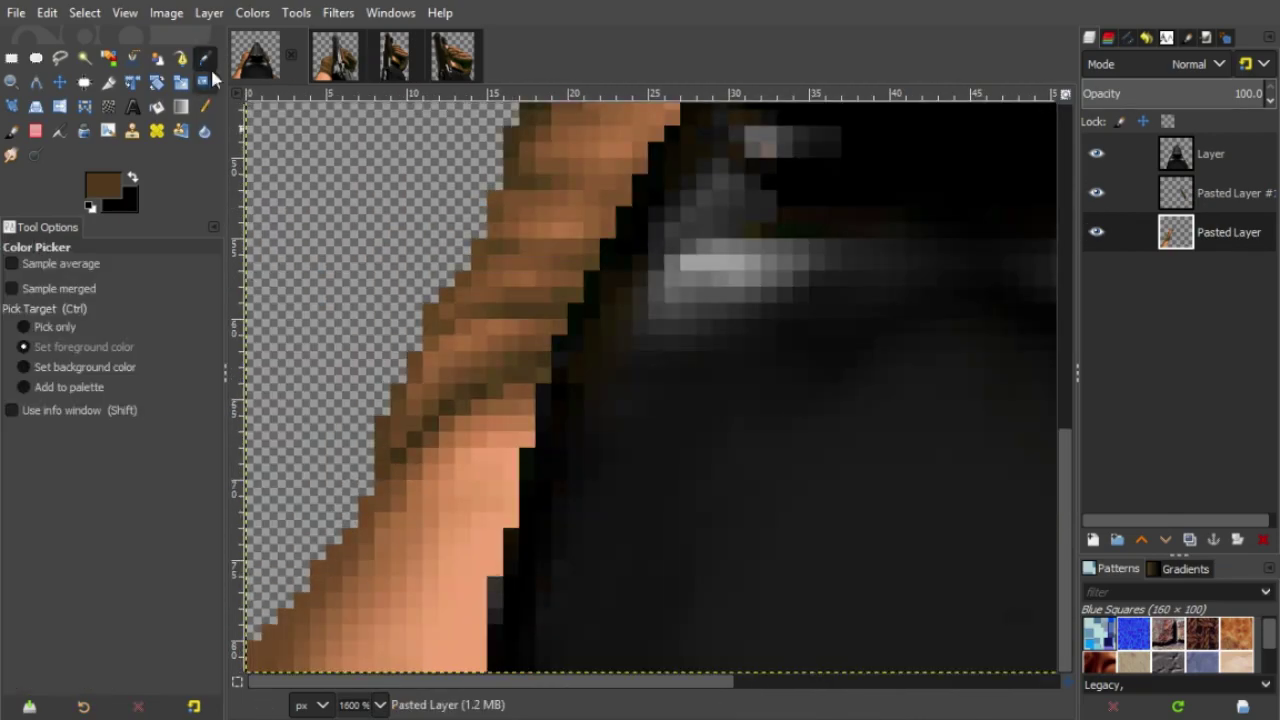
pyautogui.click(374, 508)
pyautogui.click(205, 107)
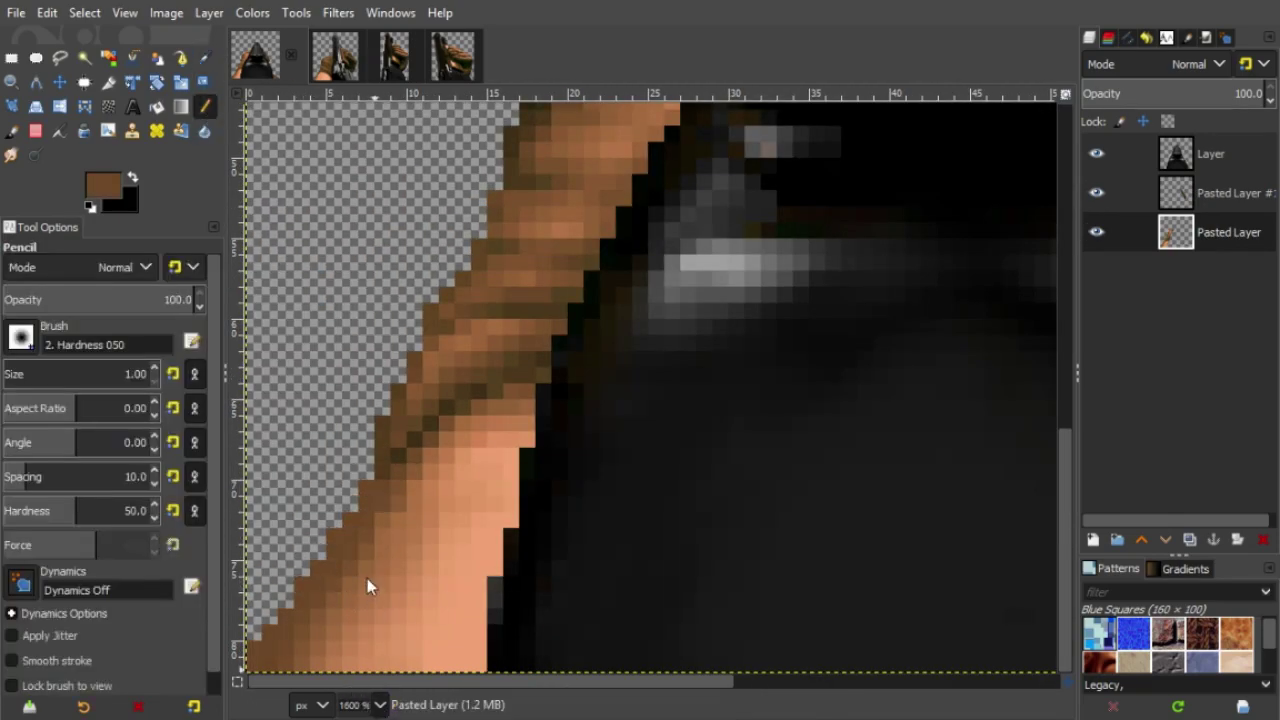
# - Even out the dark folds on the lower left cuff with Smudge and brown Pencil strokes
pyautogui.press('3')
pyautogui.press('5')
pyautogui.hscroll(-3, 525, 490)
pyautogui.press('s')
pyautogui.moveTo(521, 353)
pyautogui.mouseDown()
pyautogui.moveTo(465, 341)
pyautogui.moveTo(450, 394)
pyautogui.moveTo(530, 386)
pyautogui.moveTo(490, 328)
pyautogui.moveTo(539, 358)
pyautogui.moveTo(484, 379)
pyautogui.moveTo(522, 401)
pyautogui.mouseUp()
pyautogui.press('n')
pyautogui.scroll(-5, 150, 374)
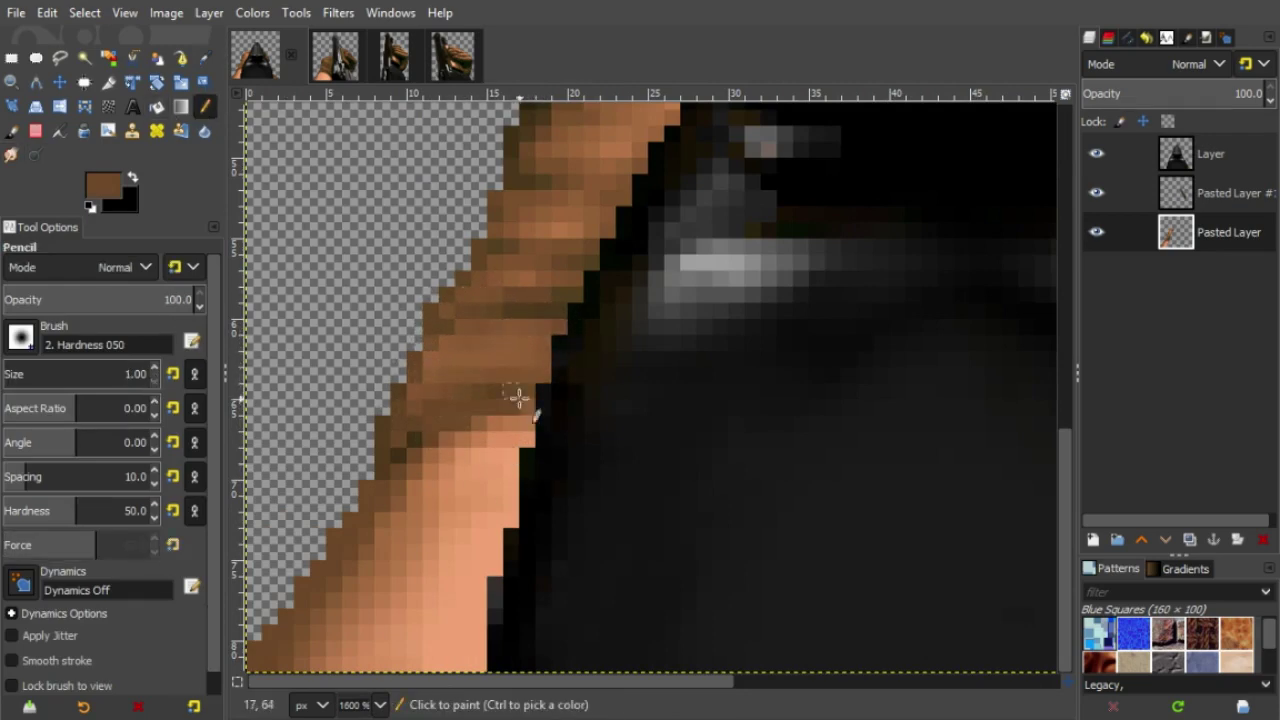
# - Draw a dark crease along the cuff's lower edge with the Pencil in Multiply mode and soften it with a 4 px Smudge
pyautogui.click(64, 267)
pyautogui.click(62, 605)
pyautogui.hotkey('ctrl', 'z')
pyautogui.moveTo(415, 440)
pyautogui.mouseDown()
pyautogui.moveTo(540, 408)
pyautogui.moveTo(394, 465)
pyautogui.moveTo(497, 404)
pyautogui.mouseUp()
pyautogui.click(51, 299)
pyautogui.hotkey('ctrl', 'z')
pyautogui.press('s')
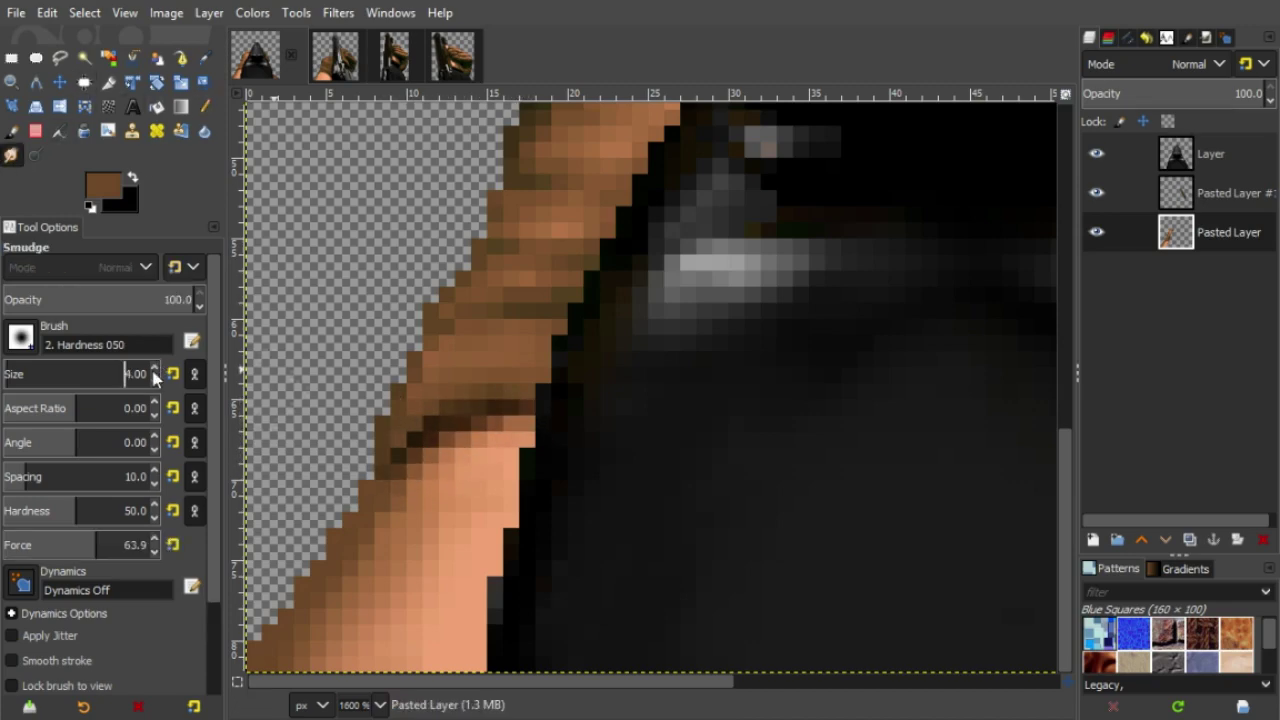
# - Paint darker folds across the lower cuff in sampled brown with a 1 px Pencil in Multiply mode at 100 opacity
pyautogui.press('n')
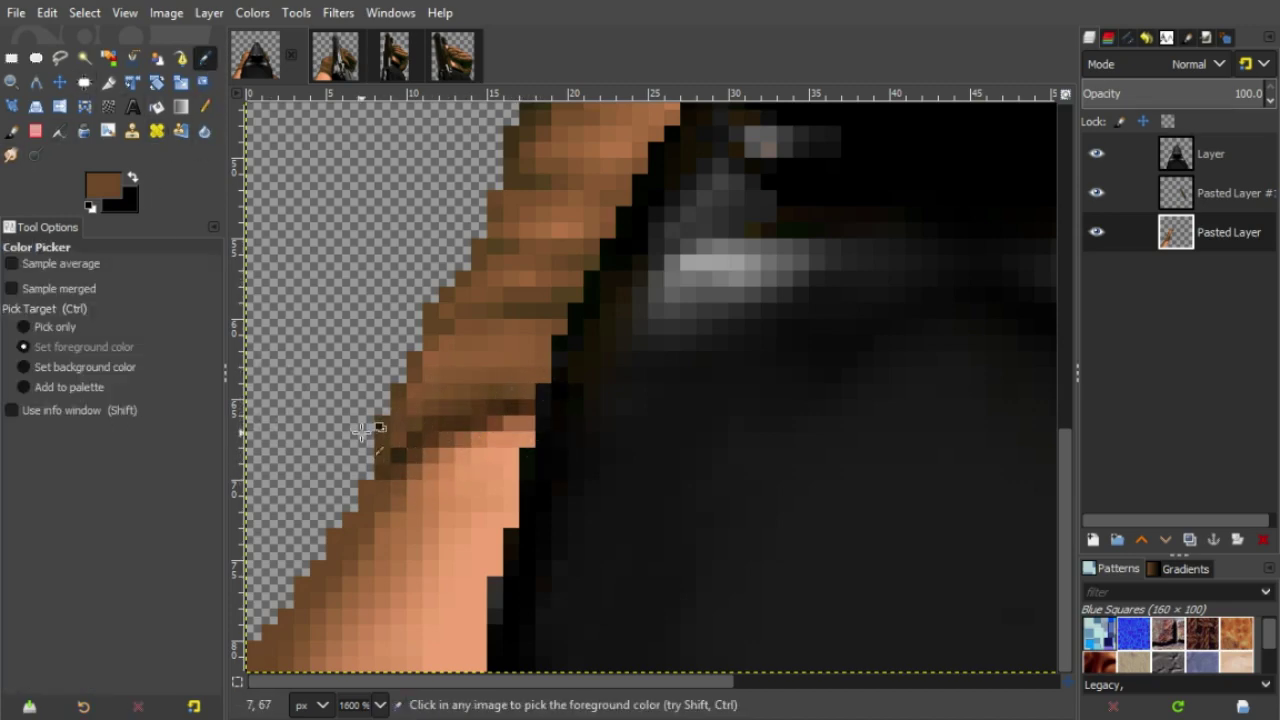
pyautogui.keyDown('ctrl'); pyautogui.click(409, 444); pyautogui.keyUp('ctrl')
pyautogui.moveTo(440, 385); pyautogui.dragTo(540, 360)
pyautogui.moveTo(540, 360); pyautogui.dragTo(394, 420)
pyautogui.click(190, 299)
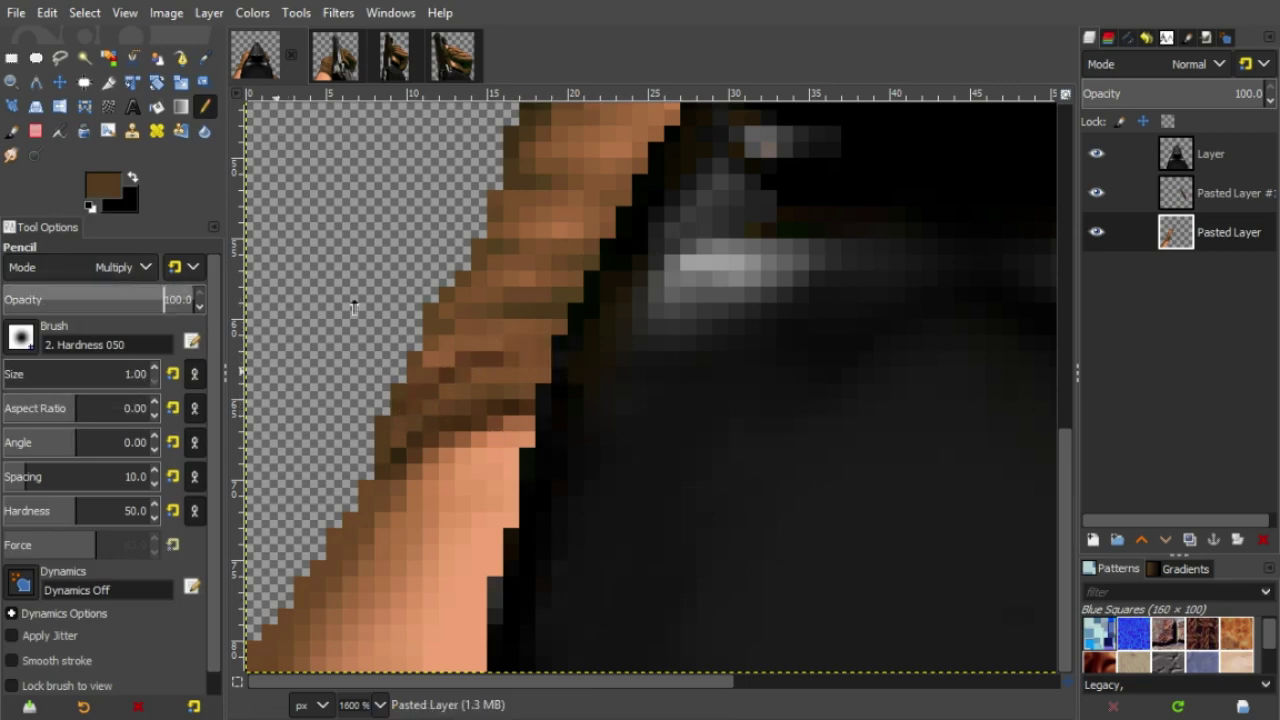
# - In Normal mode, widen the cuff's outer edge by about 1 px and deepen its crease with sampled dark brown, reducing opacity to 47.4
pyautogui.click(80, 267)
pyautogui.click(66, 90)
pyautogui.click(382, 408)
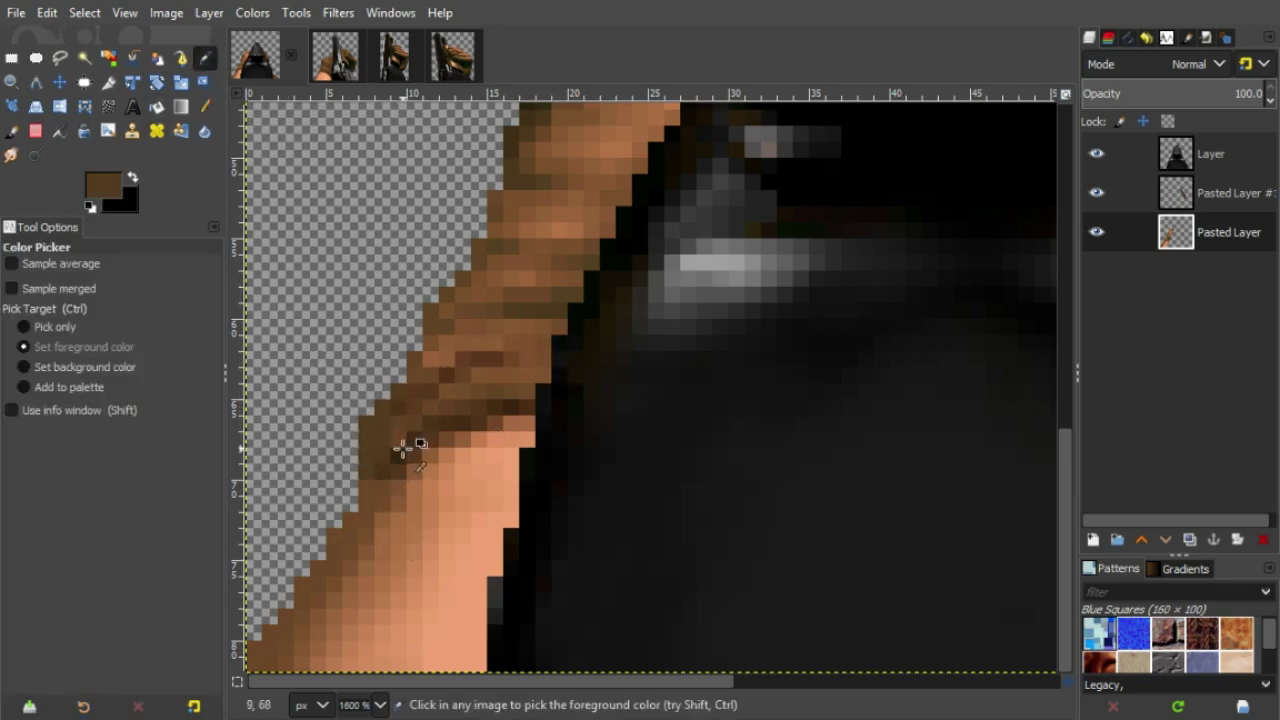
pyautogui.keyDown('ctrl'); pyautogui.click(400, 443); pyautogui.keyUp('ctrl')
pyautogui.moveTo(386, 466); pyautogui.dragTo(372, 482)
pyautogui.click(94, 294)
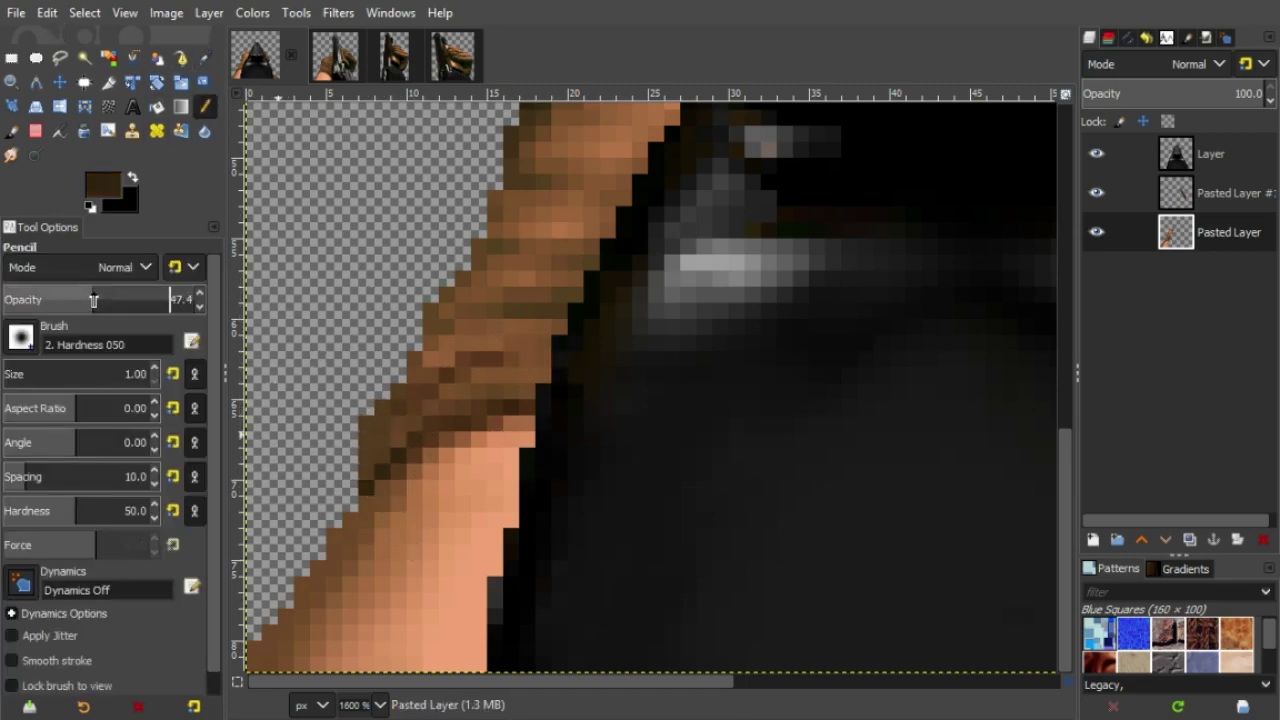
# - Try marking the cuff's outer-edge pixels in white for a fuzzy selection, and undo the marks
pyautogui.click(91, 207)
pyautogui.moveTo(125, 300); pyautogui.dragTo(234, 406)
pyautogui.press('x')
pyautogui.moveTo(366, 438); pyautogui.dragTo(381, 407)
pyautogui.press('u')
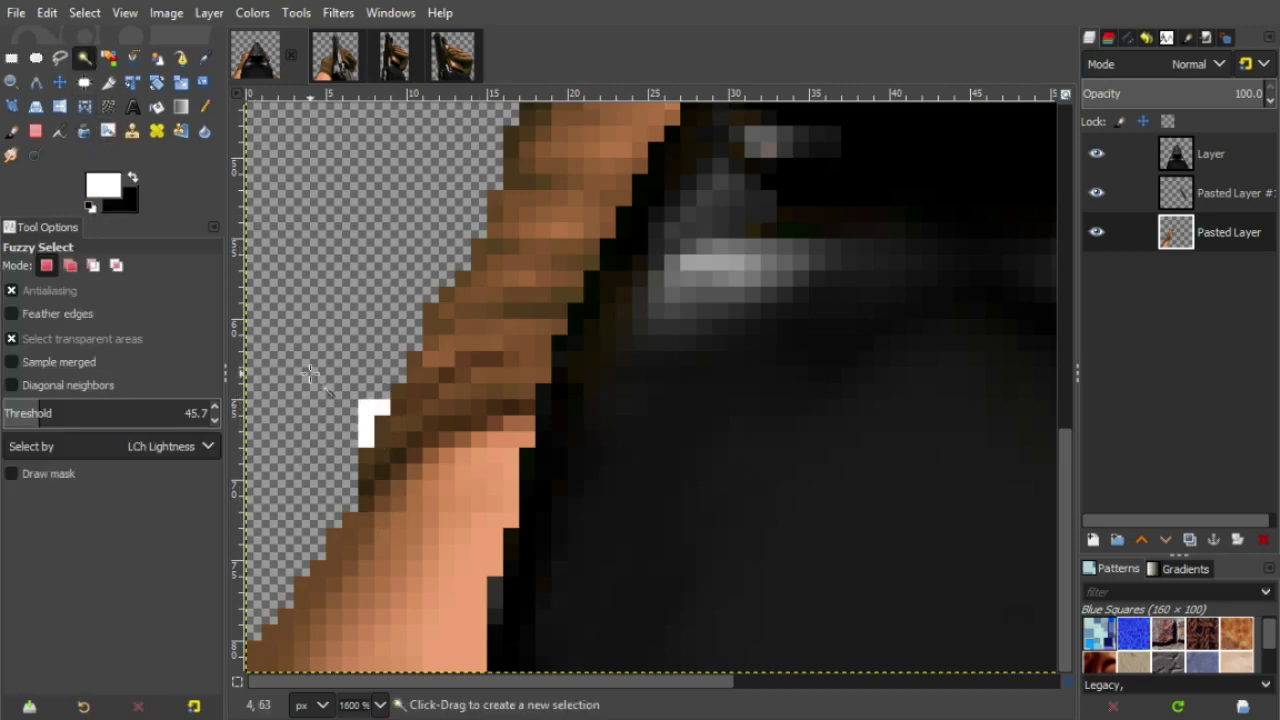
pyautogui.hotkey('ctrl', 'z')
# - On the gun layer, brighten the left half of the barrel in white with a 3 px Pencil at 1.8 opacity
pyautogui.press('r')
pyautogui.press('3')
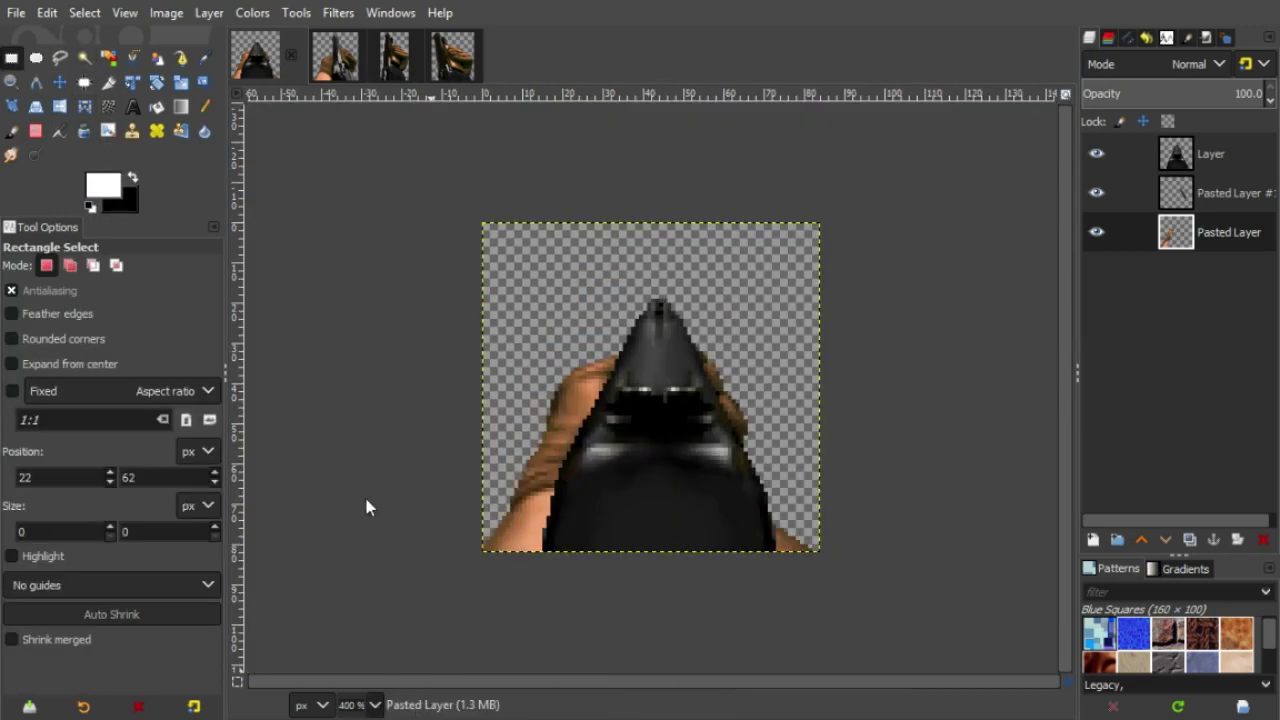
pyautogui.press('5')
pyautogui.click(1177, 163)
pyautogui.scroll(-4, 694, 394)
pyautogui.scroll(2, 690, 392)
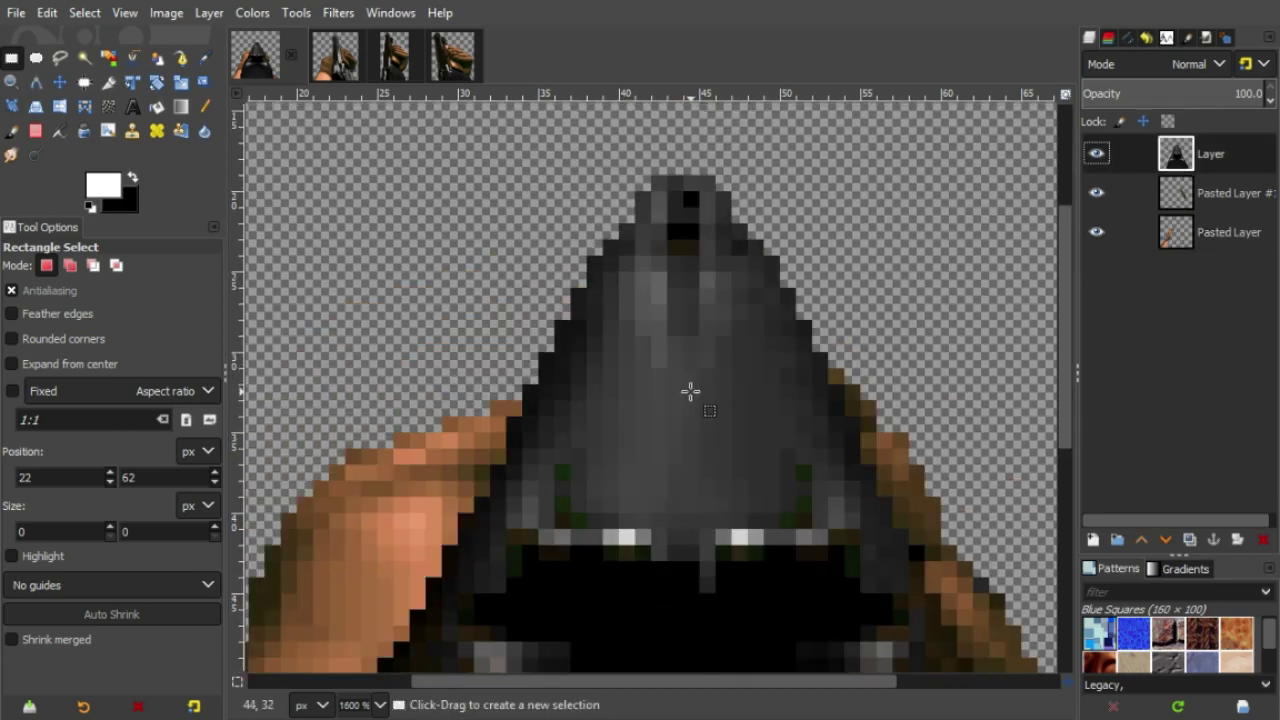
pyautogui.press('p')
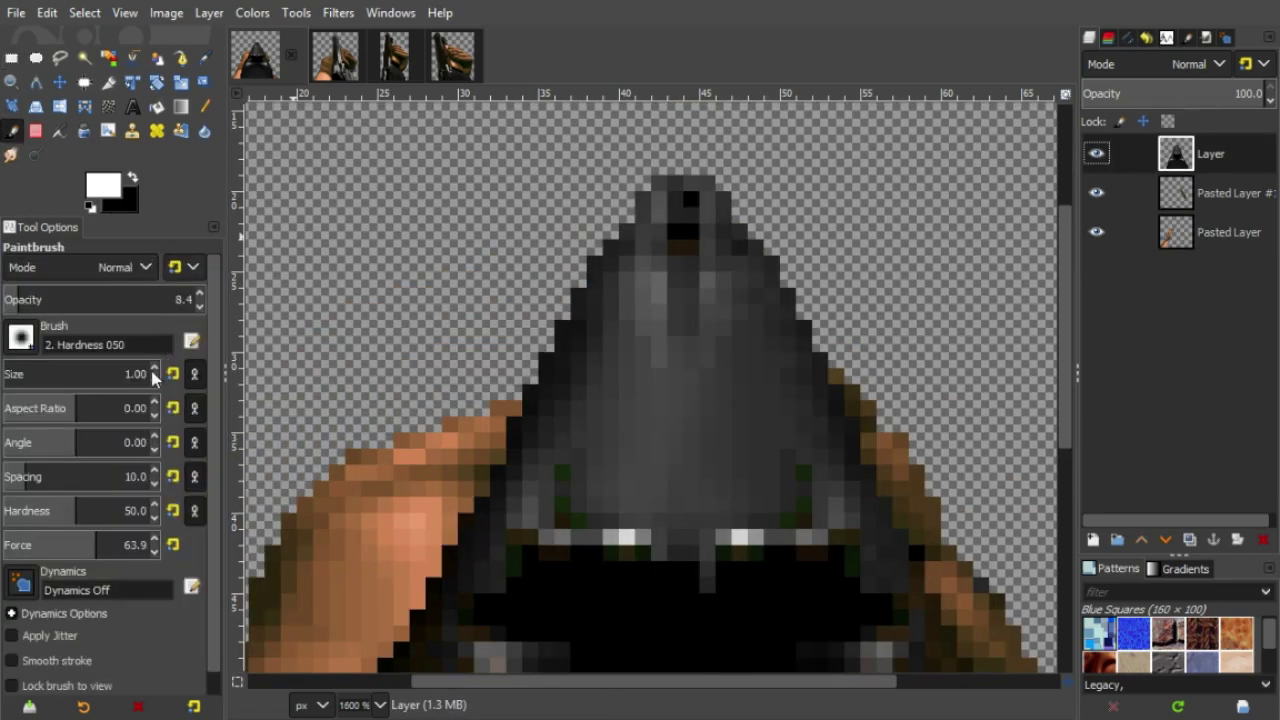
pyautogui.click(205, 107)
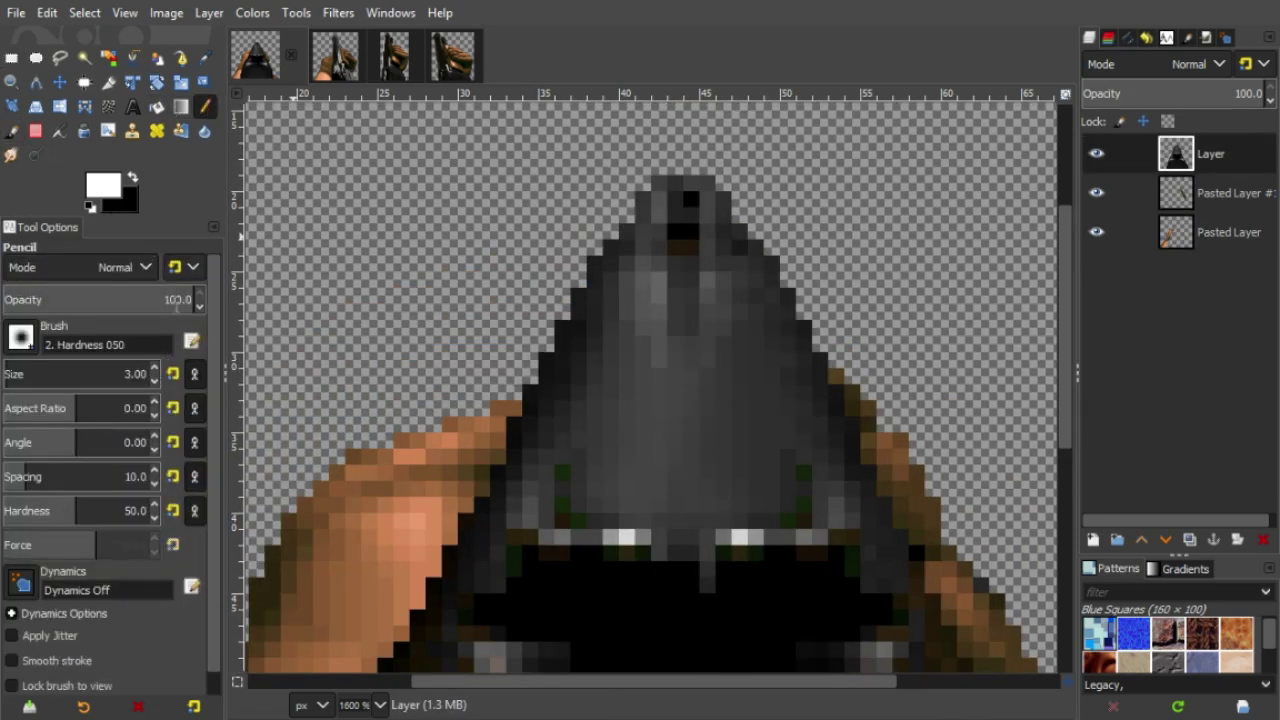
pyautogui.click(15, 299)
pyautogui.moveTo(16, 299); pyautogui.dragTo(13, 299)
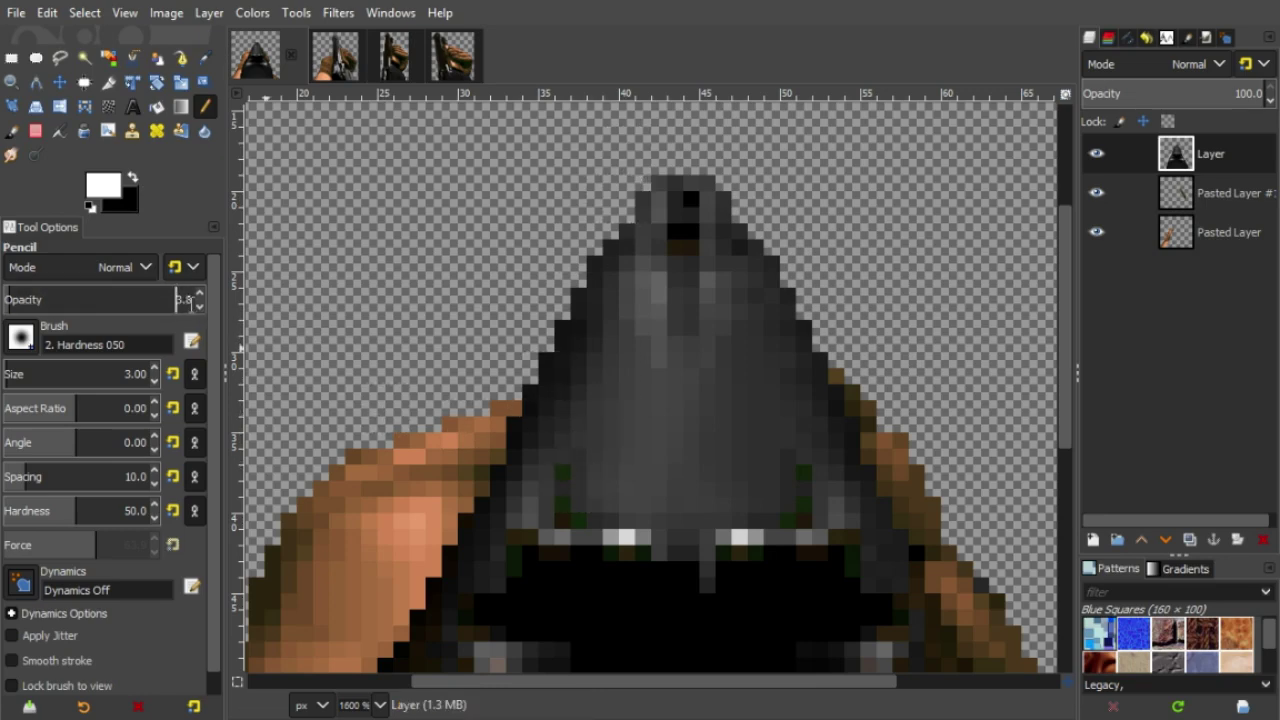
pyautogui.click(191, 301)
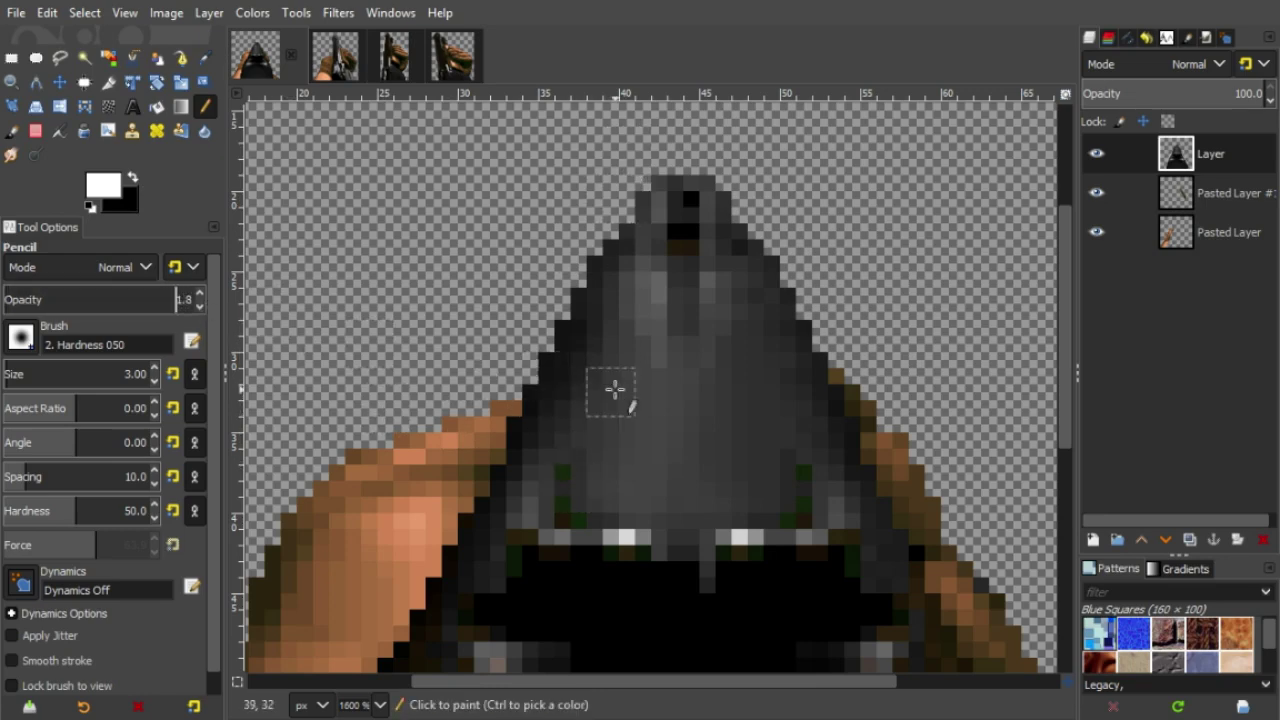
pyautogui.moveTo(639, 302)
pyautogui.mouseDown()
pyautogui.moveTo(654, 332)
pyautogui.moveTo(656, 298)
pyautogui.moveTo(621, 477)
pyautogui.moveTo(656, 271)
pyautogui.moveTo(633, 440)
pyautogui.moveTo(665, 327)
pyautogui.moveTo(650, 495)
pyautogui.moveTo(676, 292)
pyautogui.mouseUp()
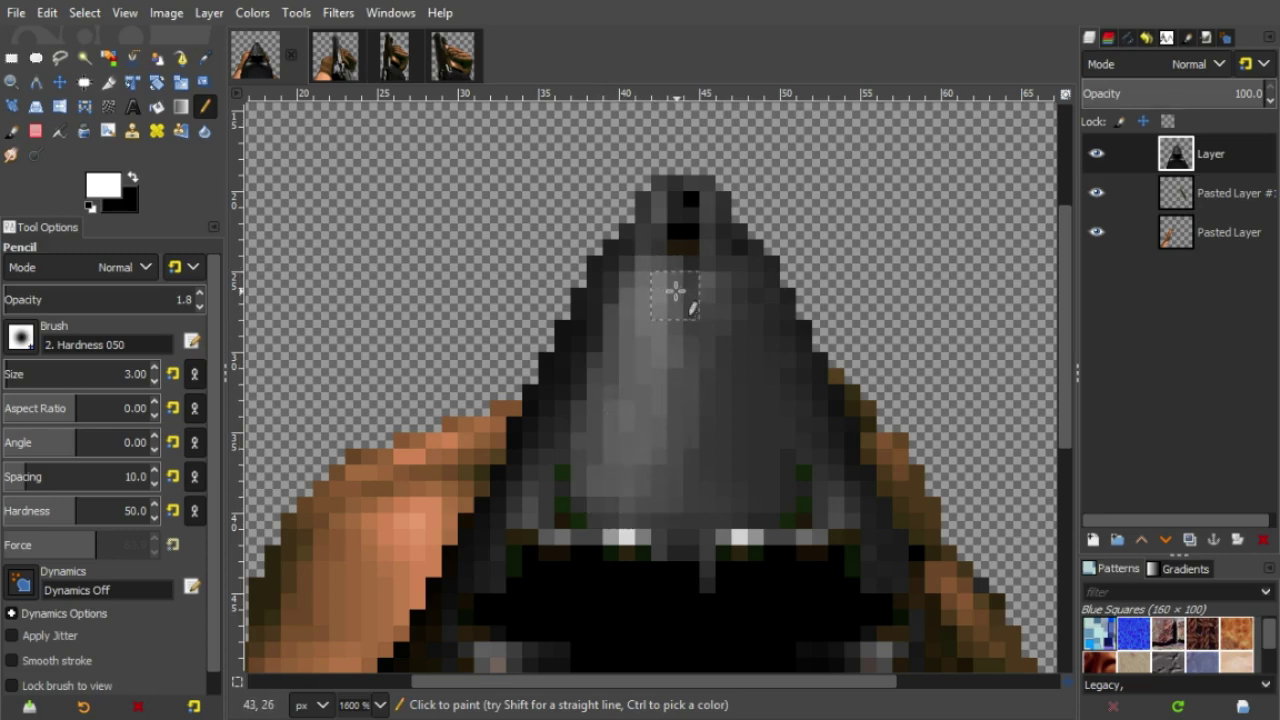
# - Undo the last barrel strokes and refine the highlight below the front sight with a 1 px white Pencil at 1.8 opacity
pyautogui.hotkey('ctrl', 'z')
pyautogui.hotkey('ctrl', 'z')
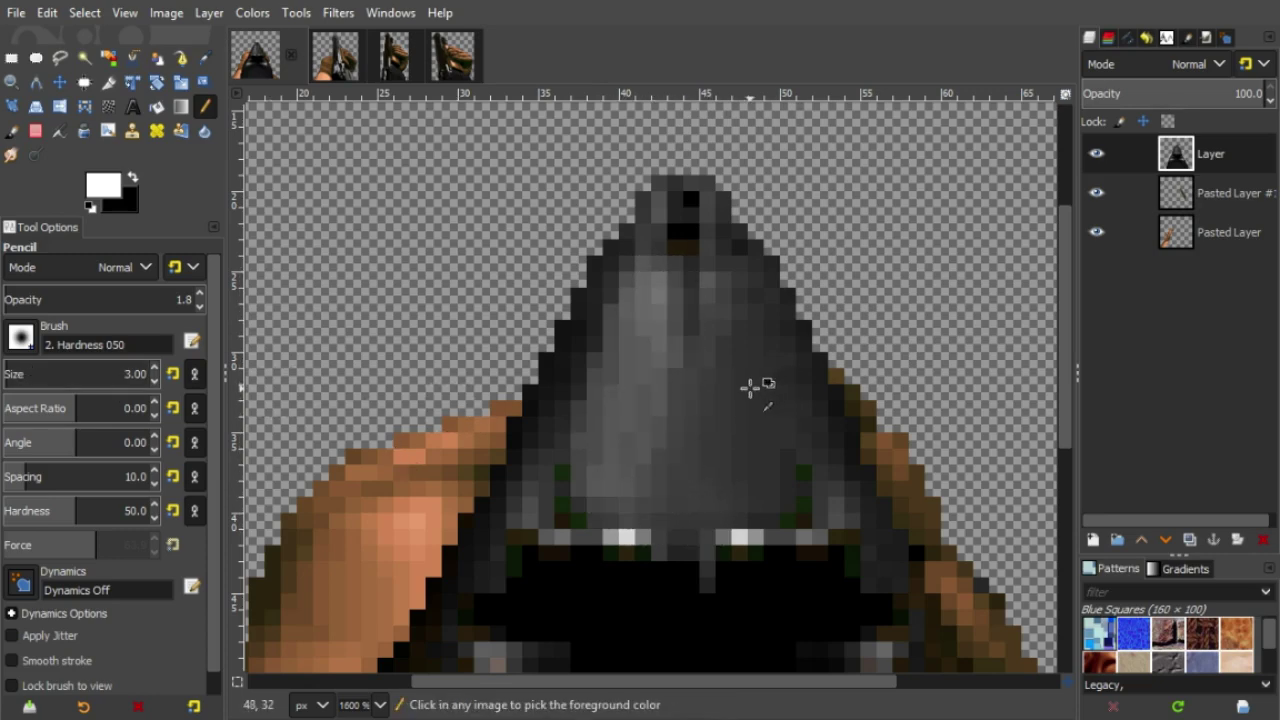
pyautogui.hotkey('ctrl', 'z')
pyautogui.click(154, 382)
pyautogui.click(154, 382)
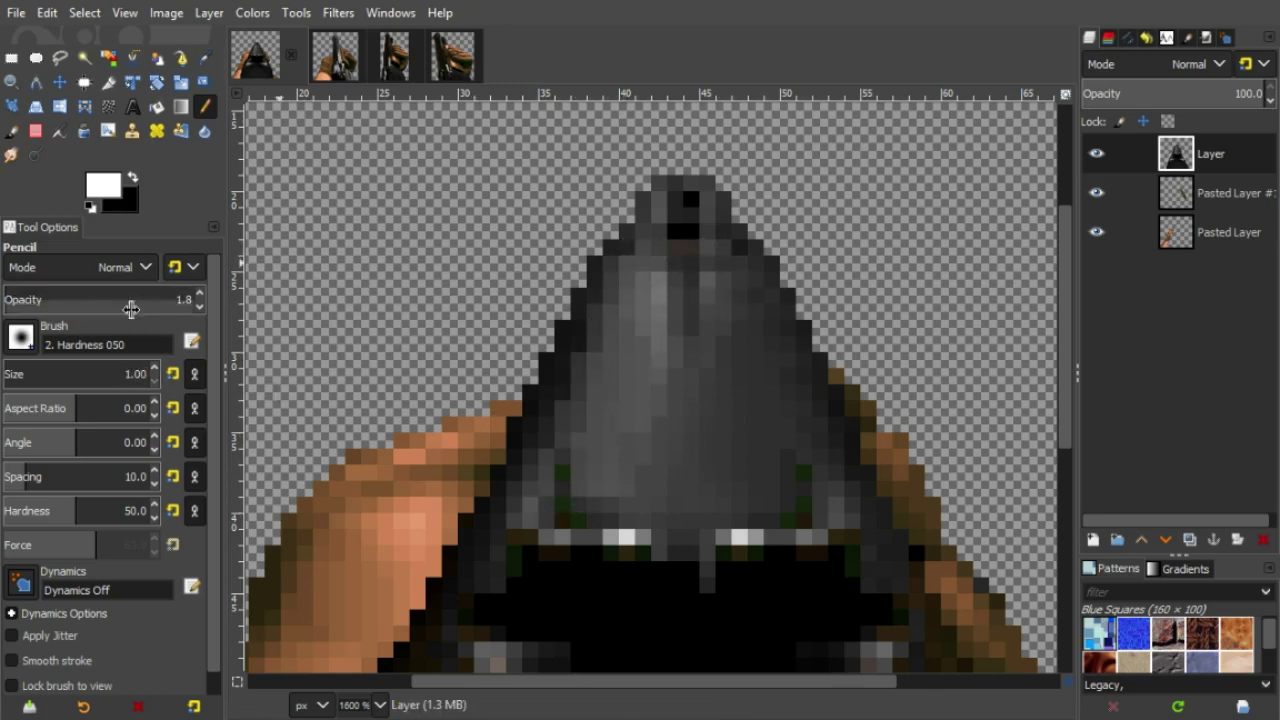
# - Darken the front sight and the barrel's upper outline in black with a 1 px Pencil at 38.4 opacity
pyautogui.click(133, 177)
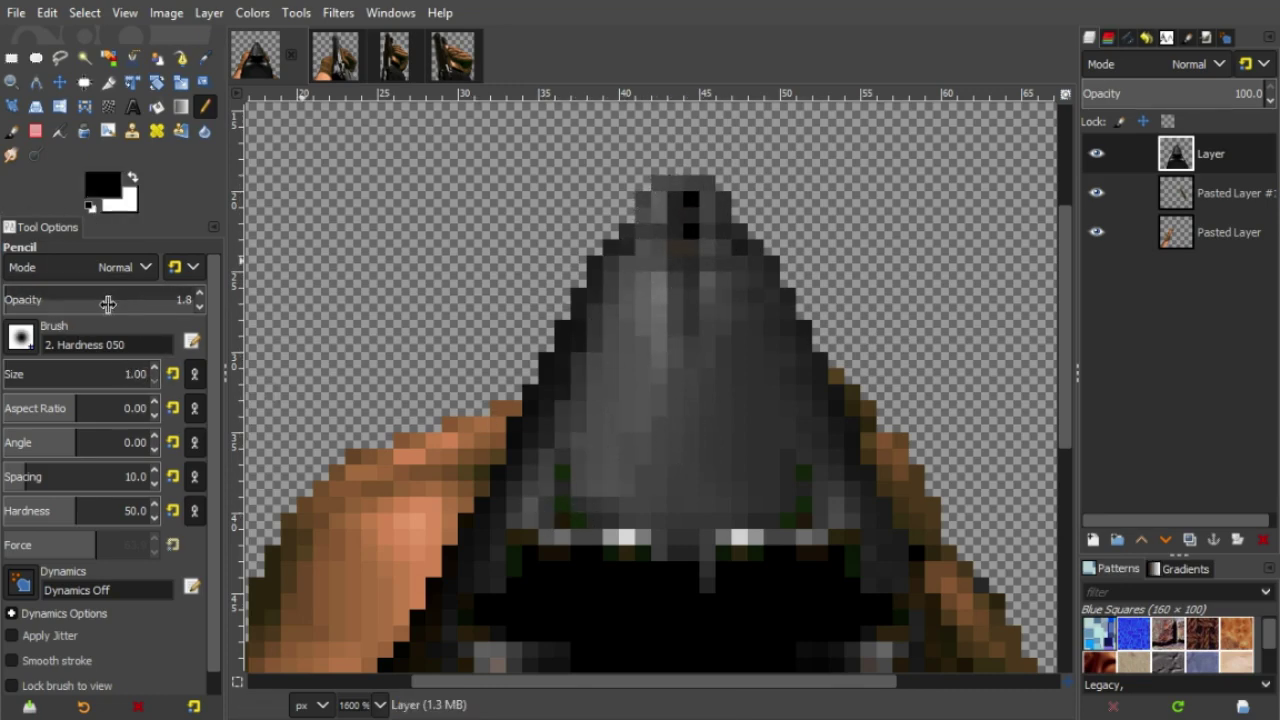
pyautogui.click(76, 298)
pyautogui.click(691, 201)
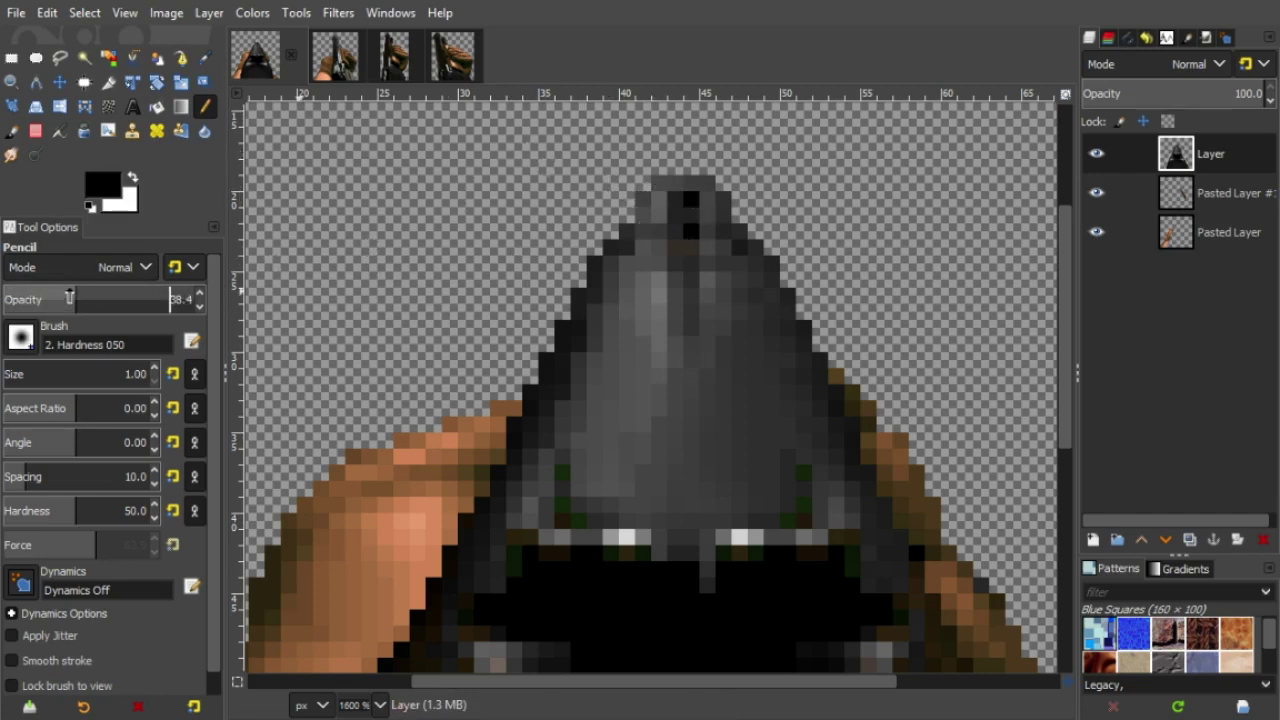
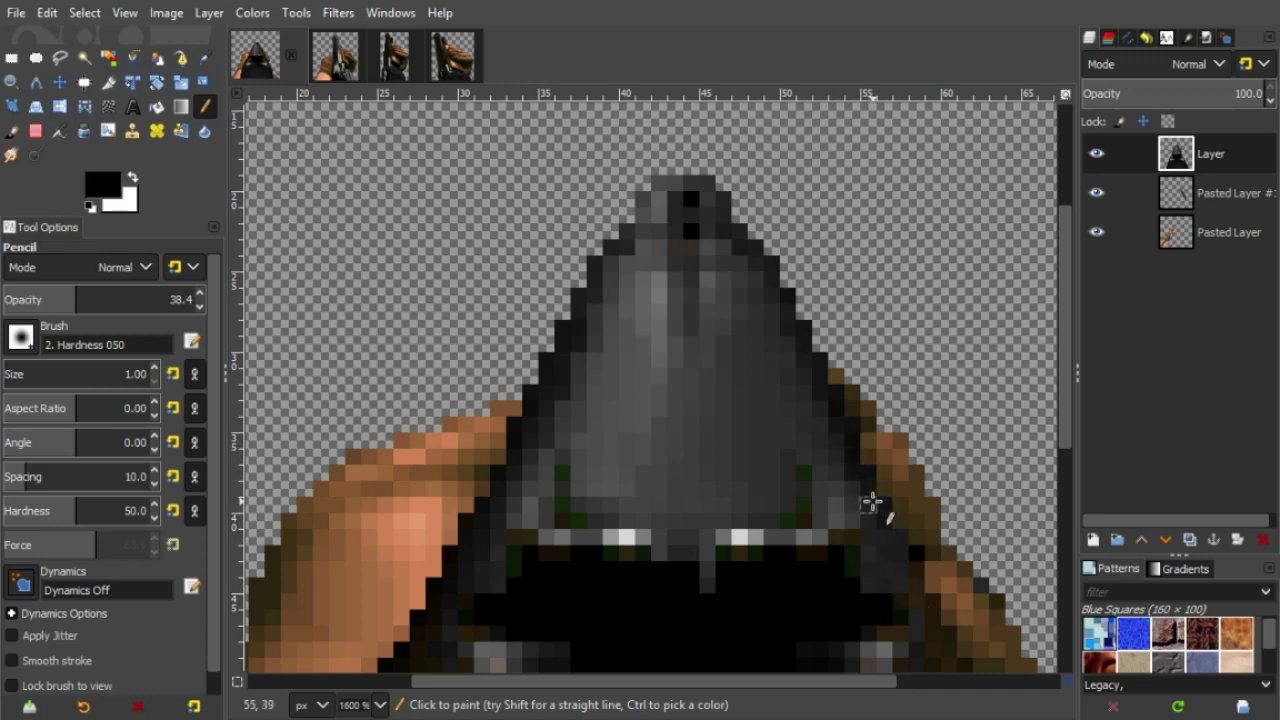
# - Shade the gun's side edges next to both hands in black with a 1 px Pencil at 38.4 opacity
pyautogui.scroll(-2, 938, 489)
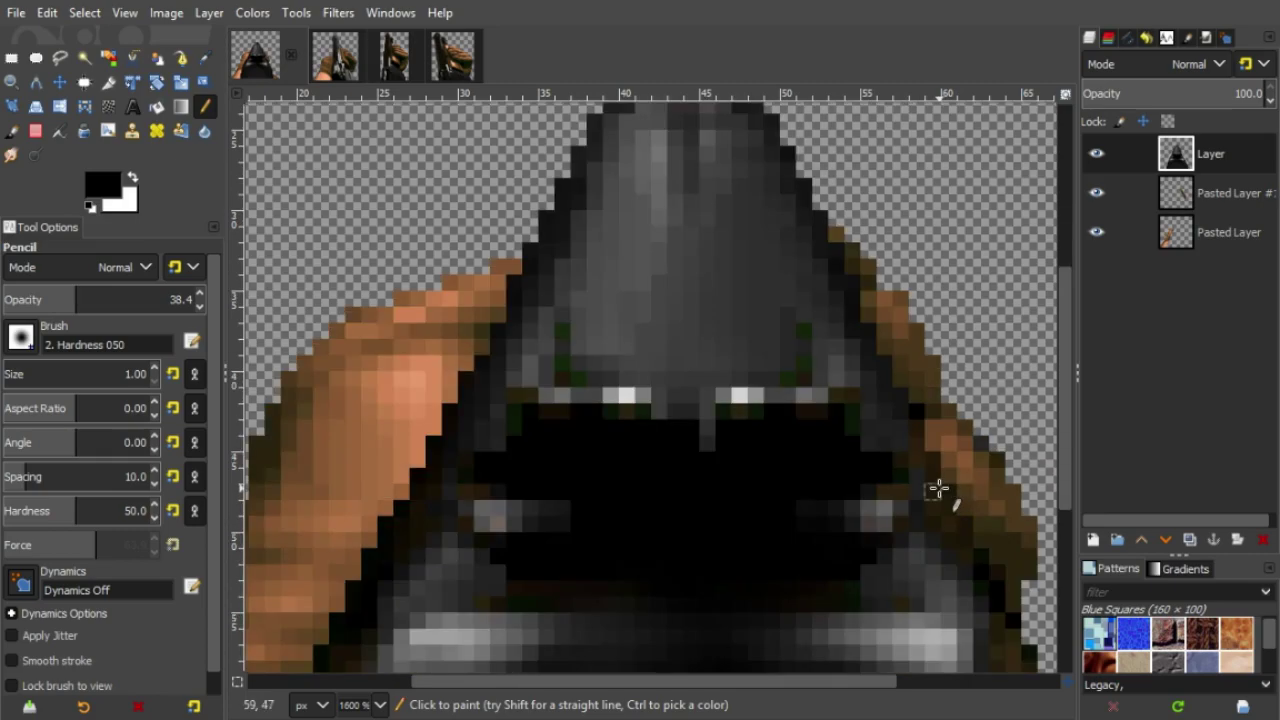
pyautogui.scroll(2, 920, 486)
pyautogui.scroll(2, 717, 434)
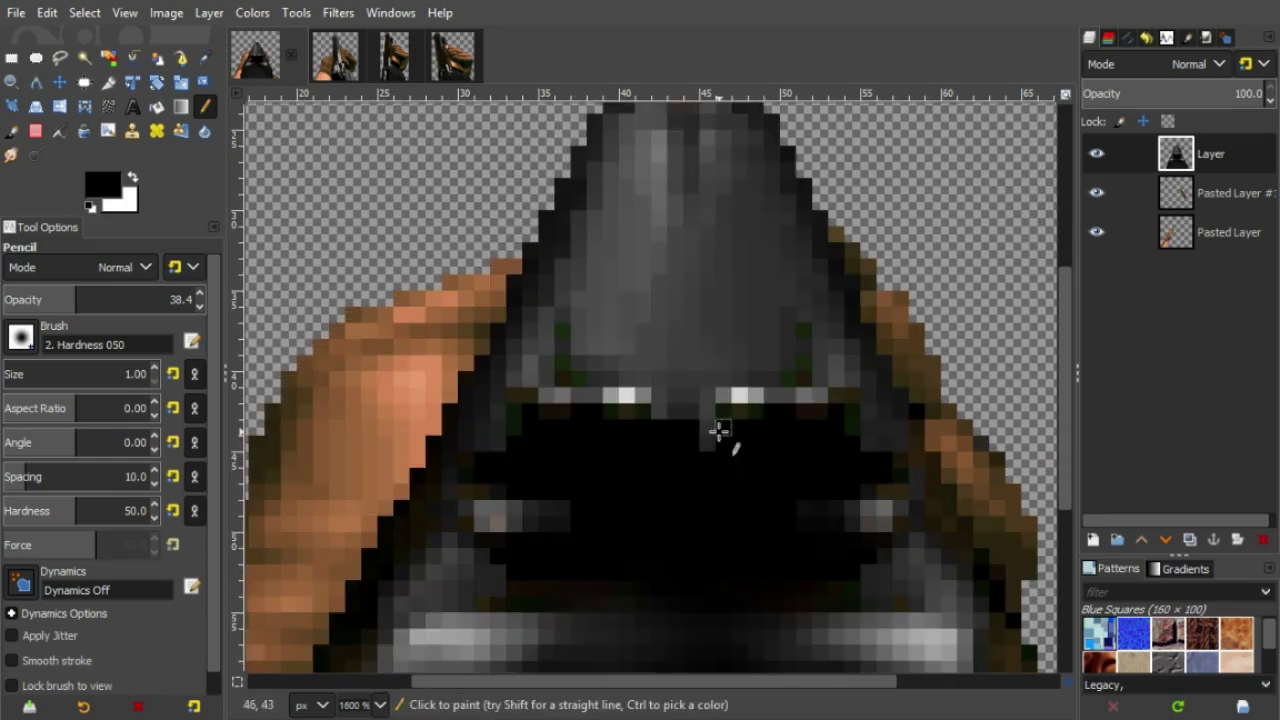
pyautogui.scroll(-2, 643, 500)
pyautogui.scroll(-3, 727, 470)
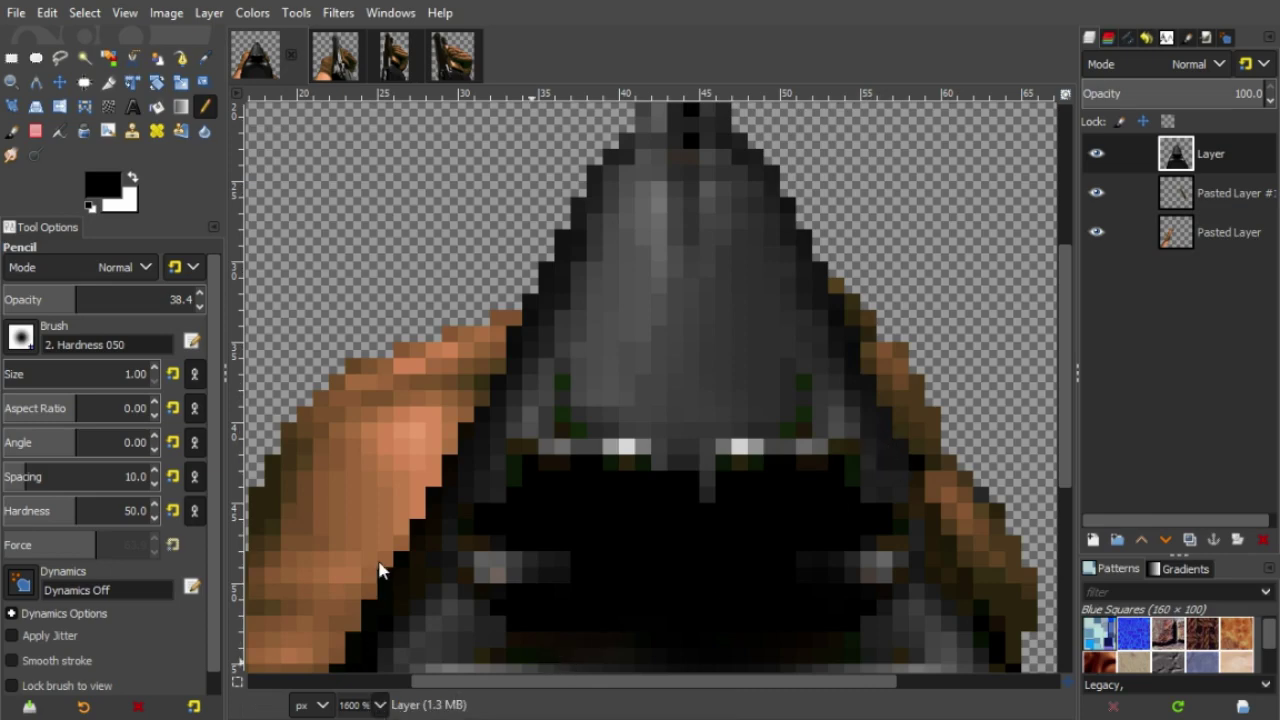
pyautogui.press('-')
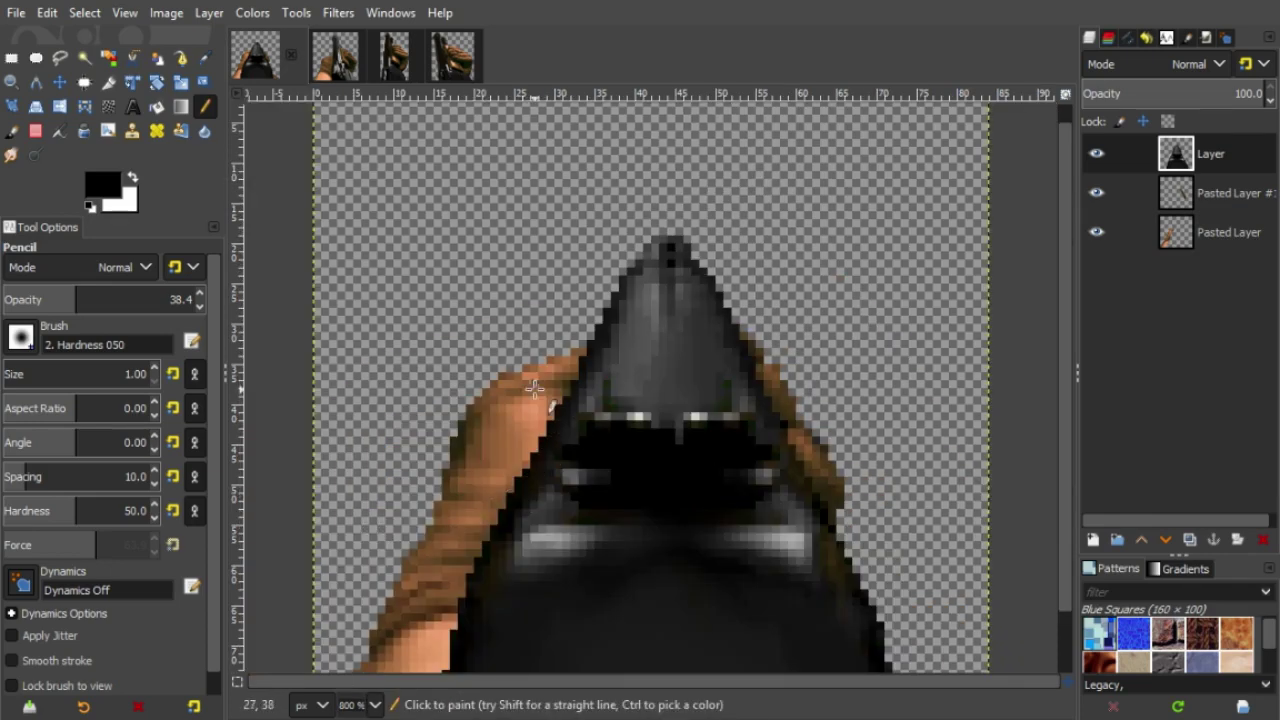
pyautogui.scroll(-1, 677, 329)
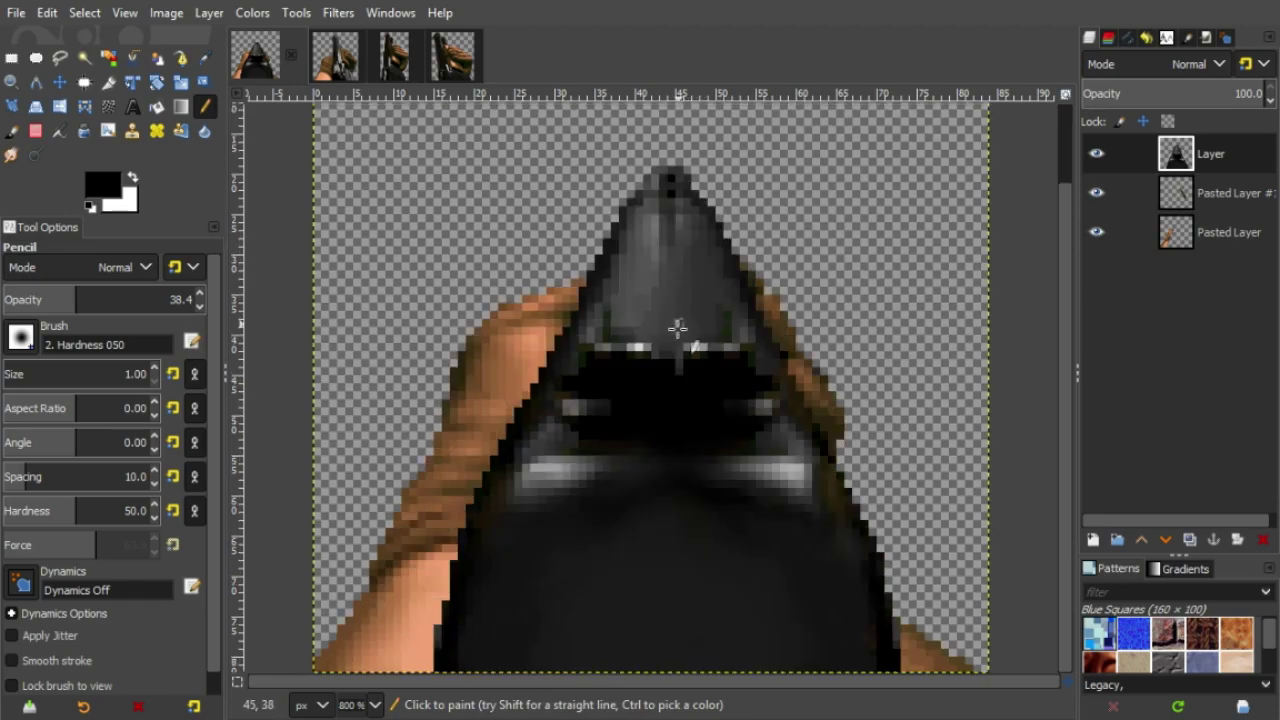
pyautogui.scroll(1, 666, 337)
pyautogui.scroll(-1, 648, 375)
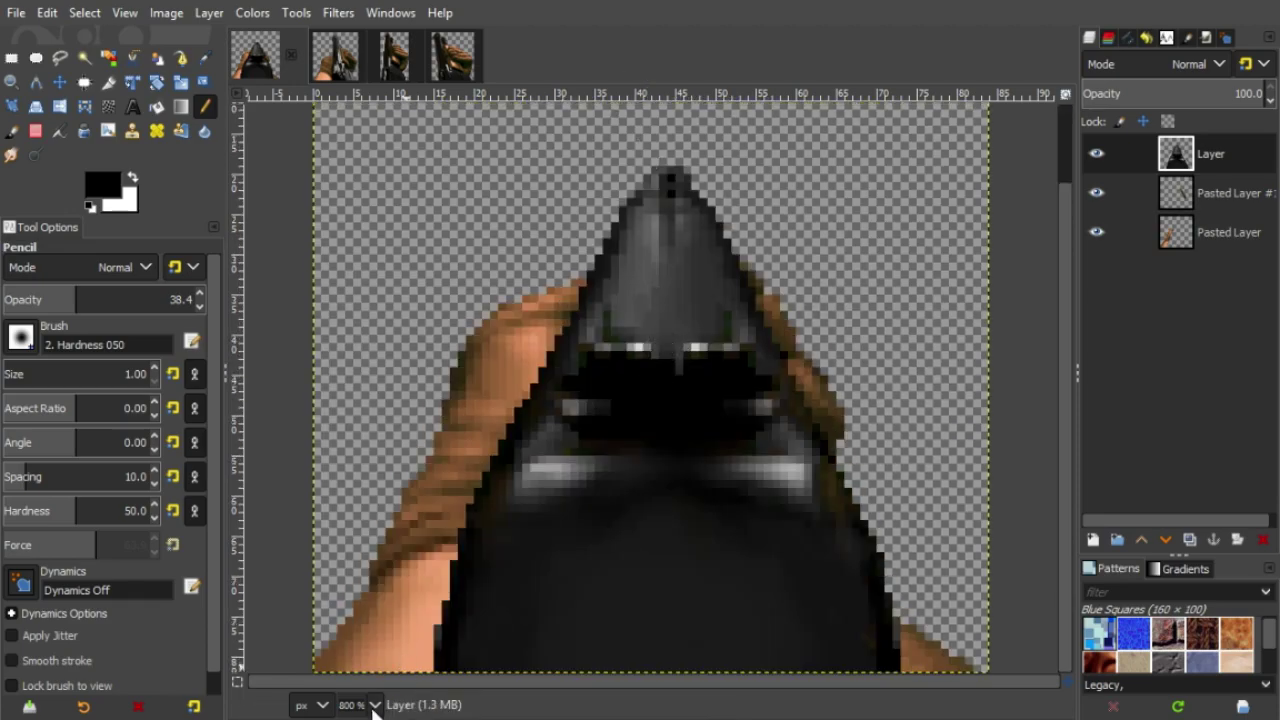
# - Extend the front sight upward with a black post and two prongs using a 1 px Pencil at 100 opacity
pyautogui.scroll(2, 566, 420)
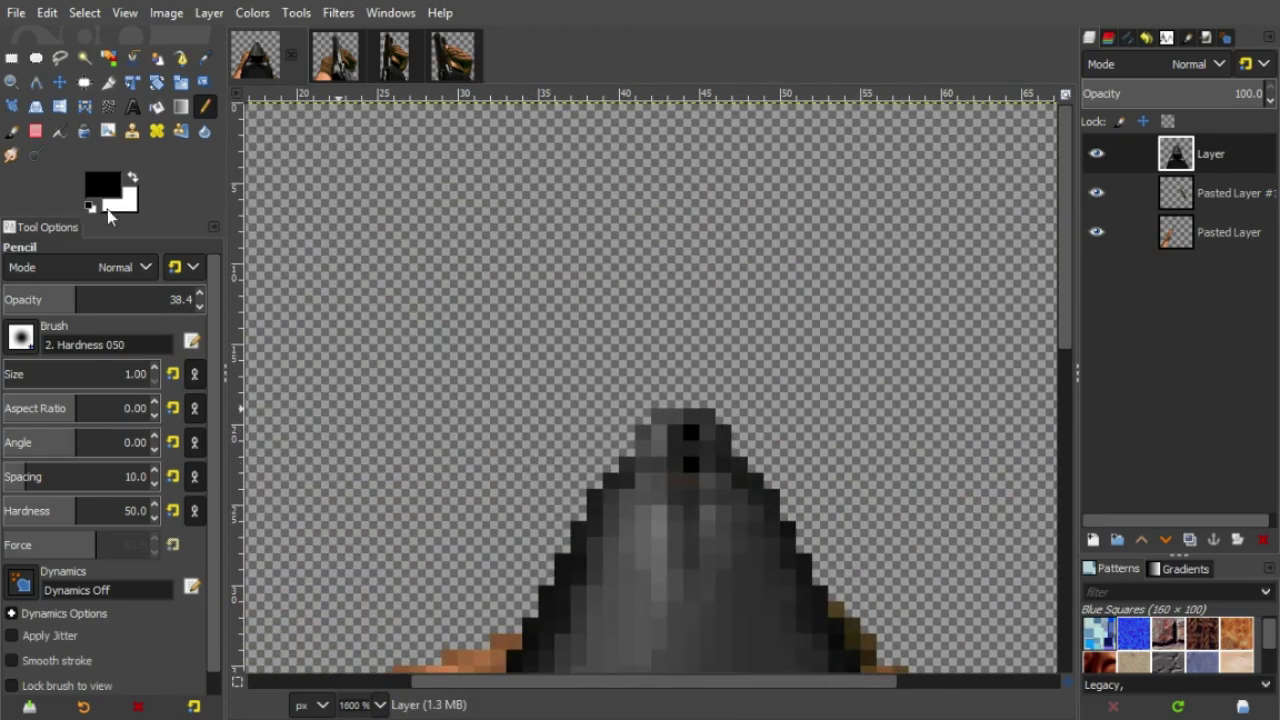
pyautogui.moveTo(60, 296); pyautogui.dragTo(620, 353)
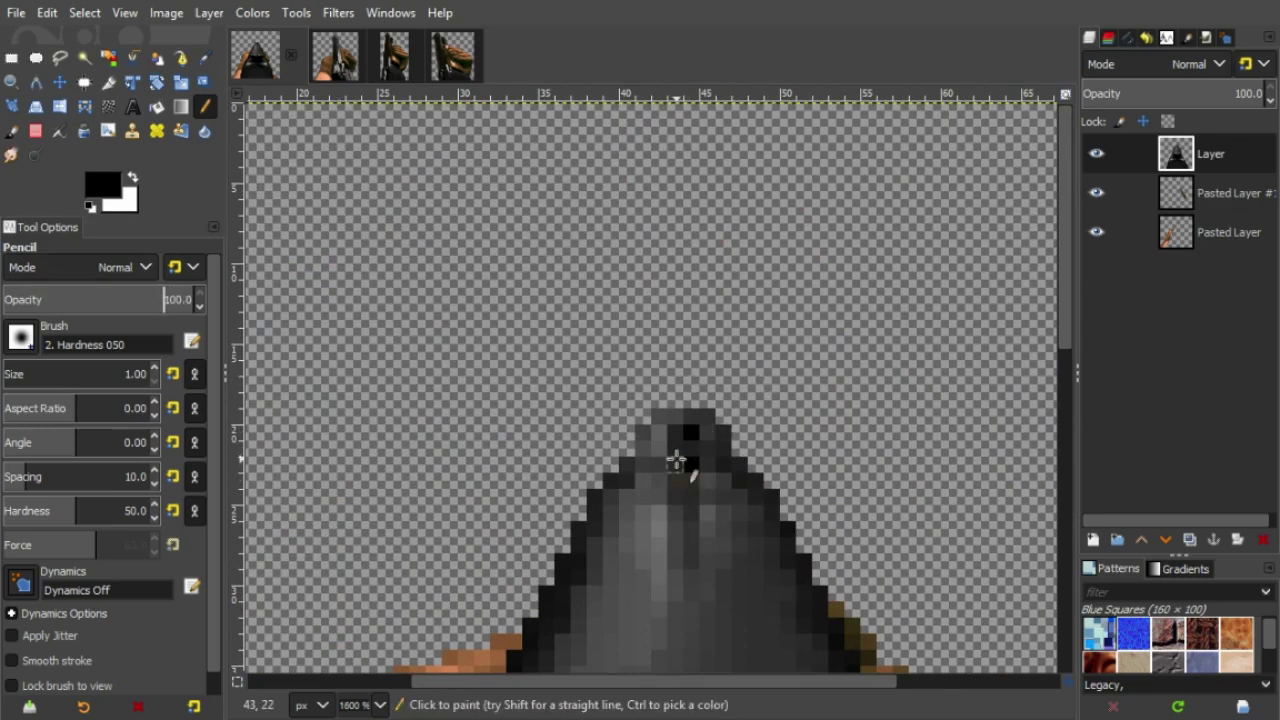
pyautogui.moveTo(676, 462); pyautogui.dragTo(677, 403)
pyautogui.moveTo(704, 399); pyautogui.dragTo(707, 350)
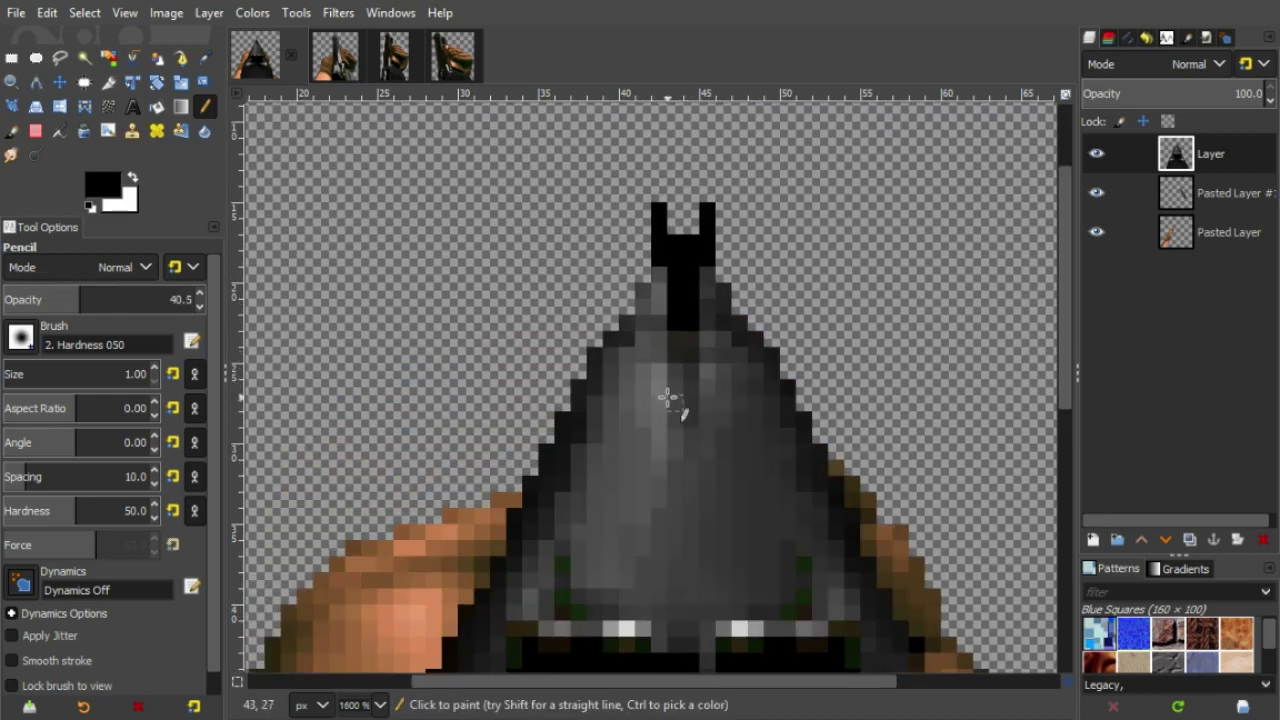
# - Darken the barrel below the front sight in black at 40.5 opacity and blend it with the Smudge tool, finishing at size 4
pyautogui.moveTo(656, 421); pyautogui.dragTo(655, 433)
pyautogui.scroll(-3, 800, 400)
pyautogui.press('s')
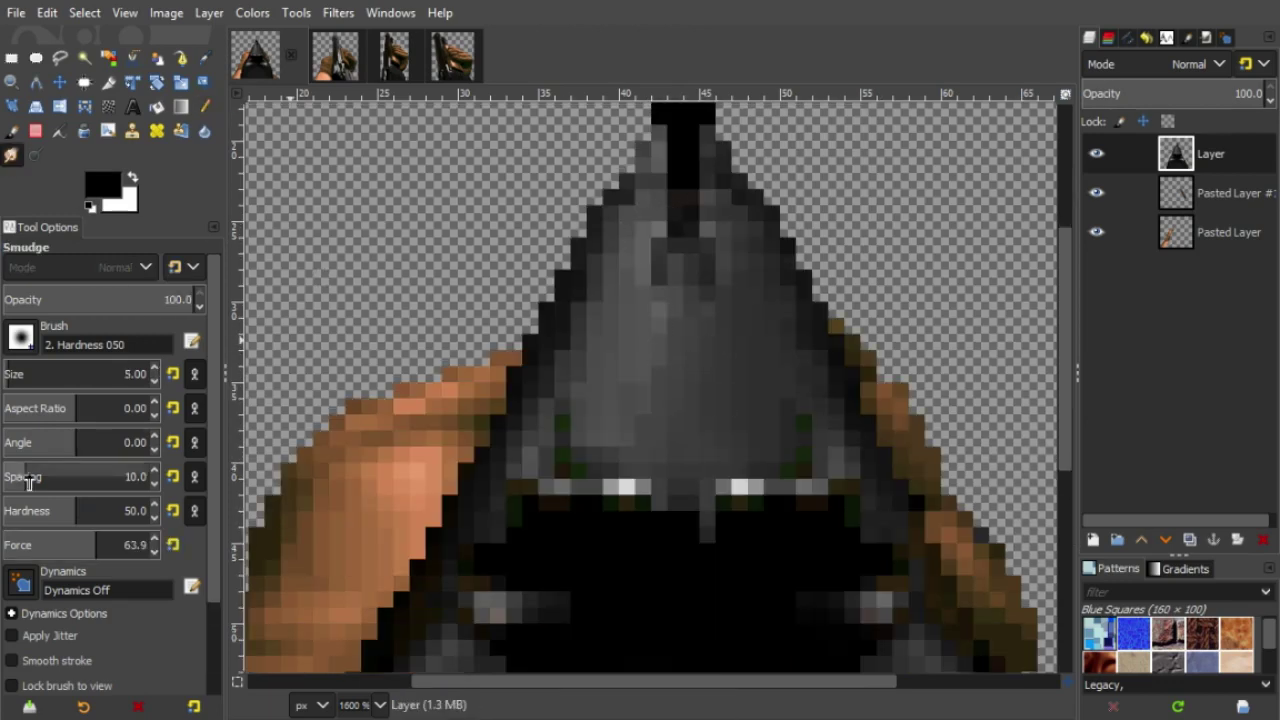
pyautogui.click(154, 369)
pyautogui.click(154, 369)
pyautogui.moveTo(691, 246); pyautogui.dragTo(690, 280)
pyautogui.click(154, 381)
pyautogui.click(154, 381)
pyautogui.click(154, 381)
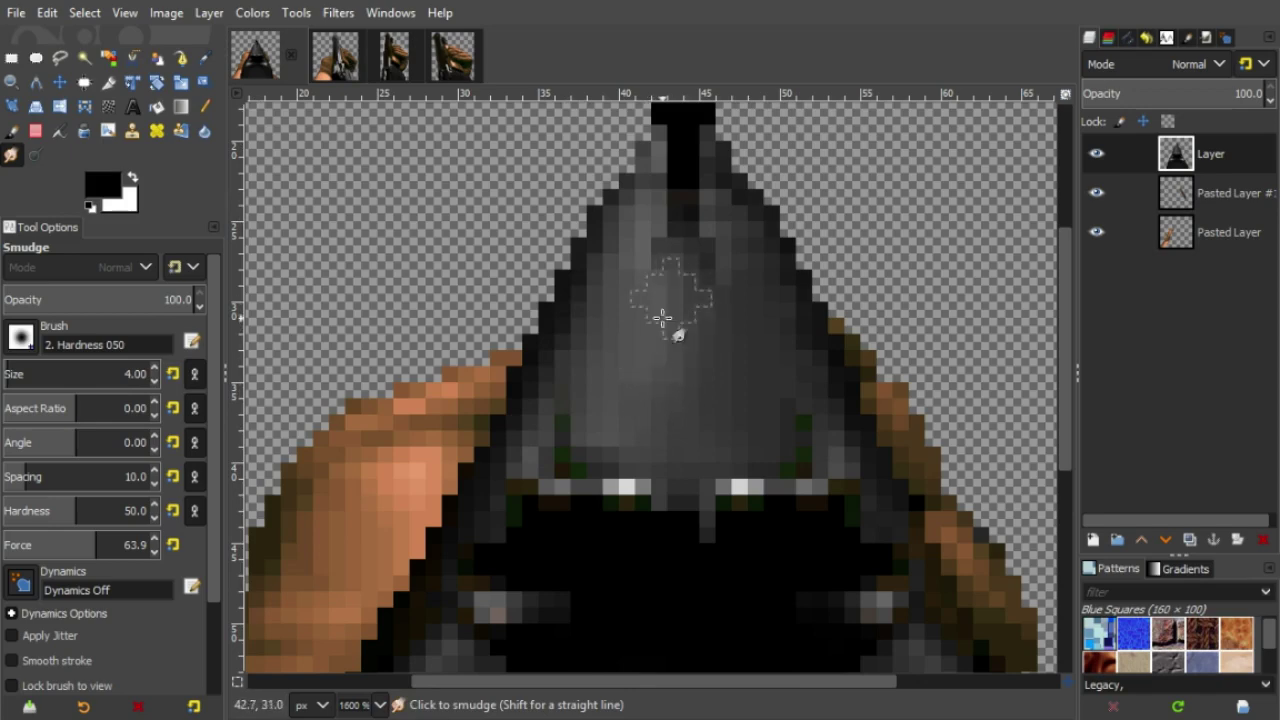
pyautogui.press('3')
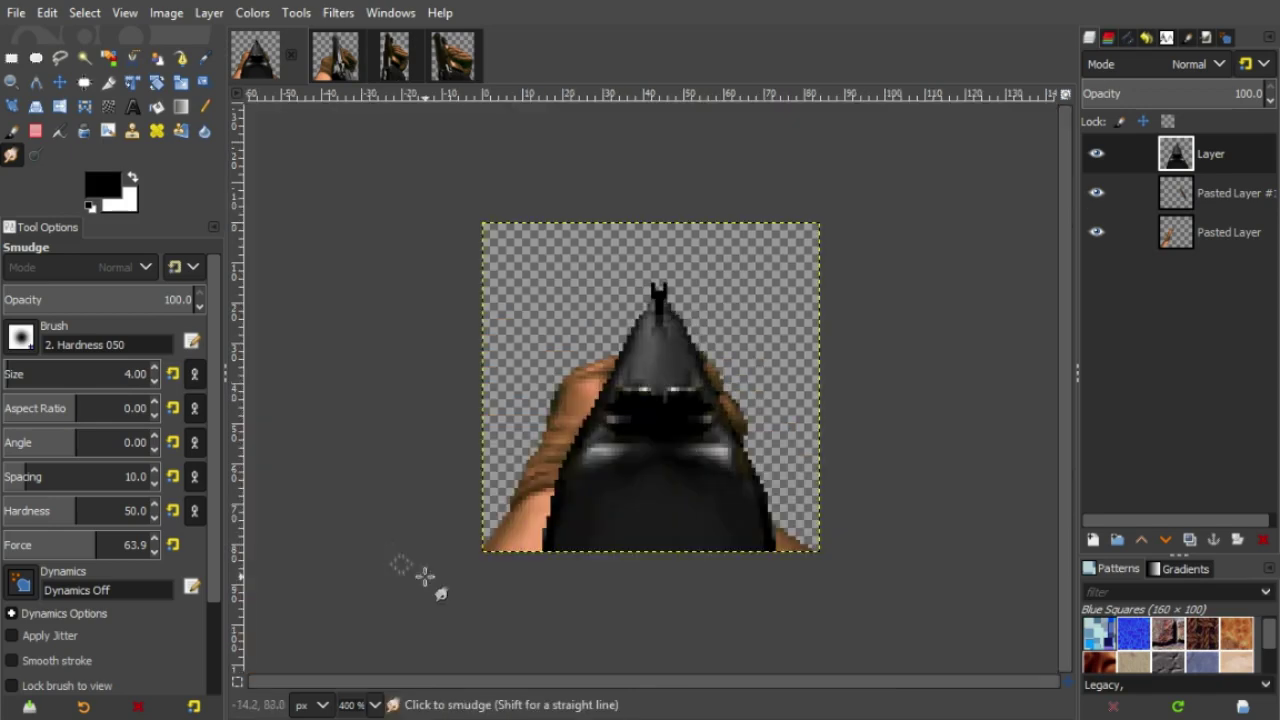
# - Cut the front sight's forked top to a new layer, lower it two pixels and merge it into the gun layer
pyautogui.press('5')
pyautogui.scroll(5, 371, 486)
pyautogui.press('r')
pyautogui.moveTo(655, 254)
pyautogui.mouseDown()
pyautogui.moveTo(726, 300)
pyautogui.moveTo(714, 320)
pyautogui.mouseUp()
pyautogui.hotkey('ctrl', 'x')
pyautogui.hotkey('ctrl', 'v')
pyautogui.click(1093, 540)
pyautogui.press('m')
pyautogui.press('Down')
pyautogui.press('Down')
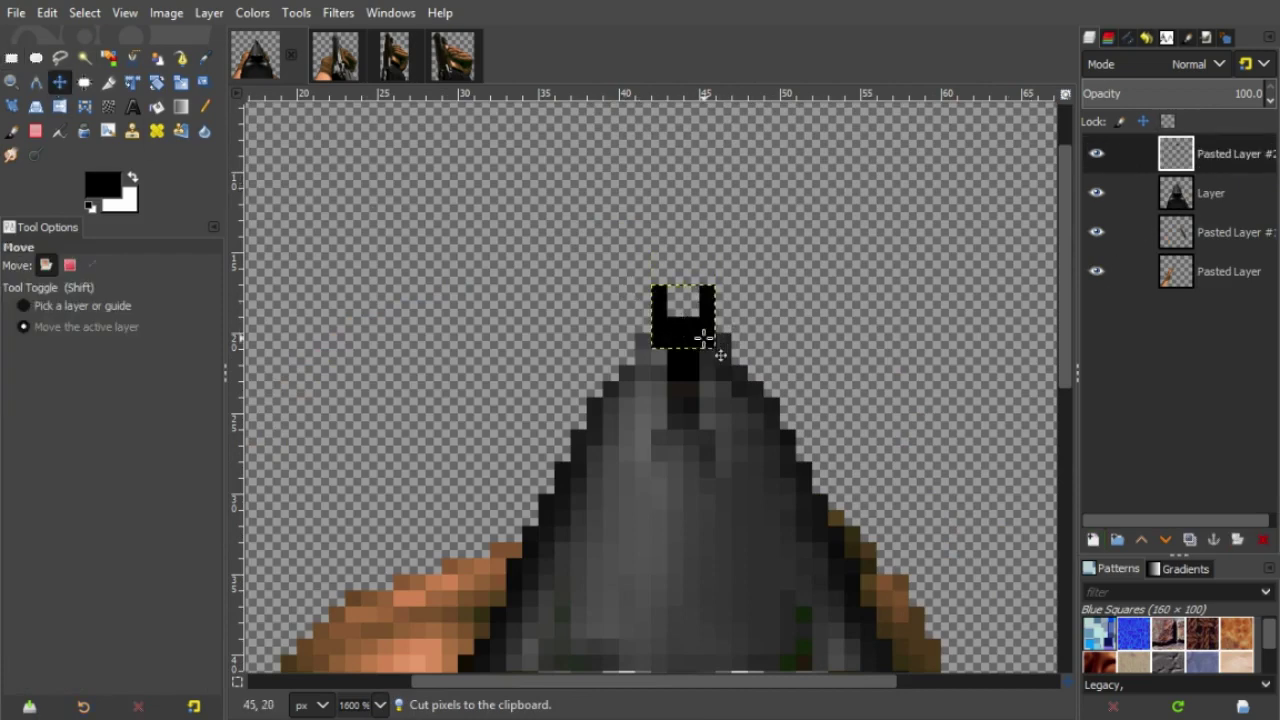
pyautogui.hotkey('ctrl', 'm')
# - With a 1 px Pencil, lighten both prong tips in white and darken the front sight's base in black at 56.3 opacity
pyautogui.press('n')
pyautogui.press('x')
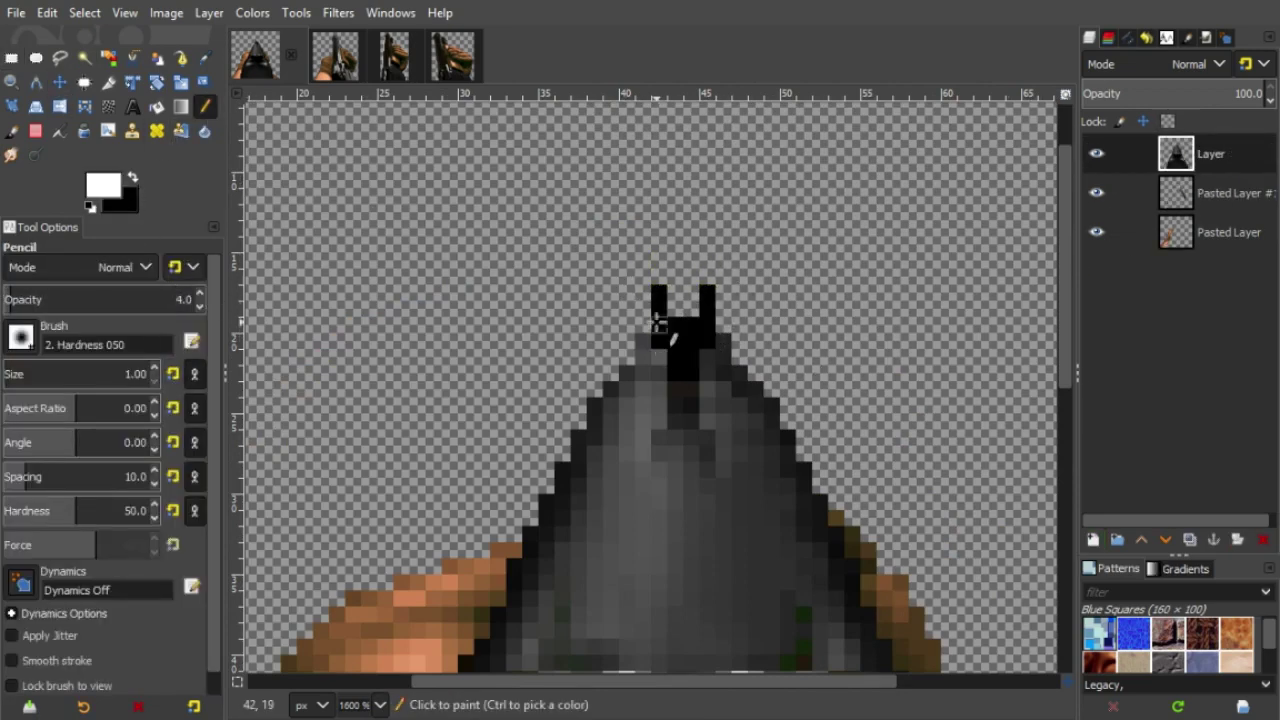
pyautogui.click(659, 294)
pyautogui.click(707, 294)
pyautogui.press('x')
pyautogui.click(110, 299)
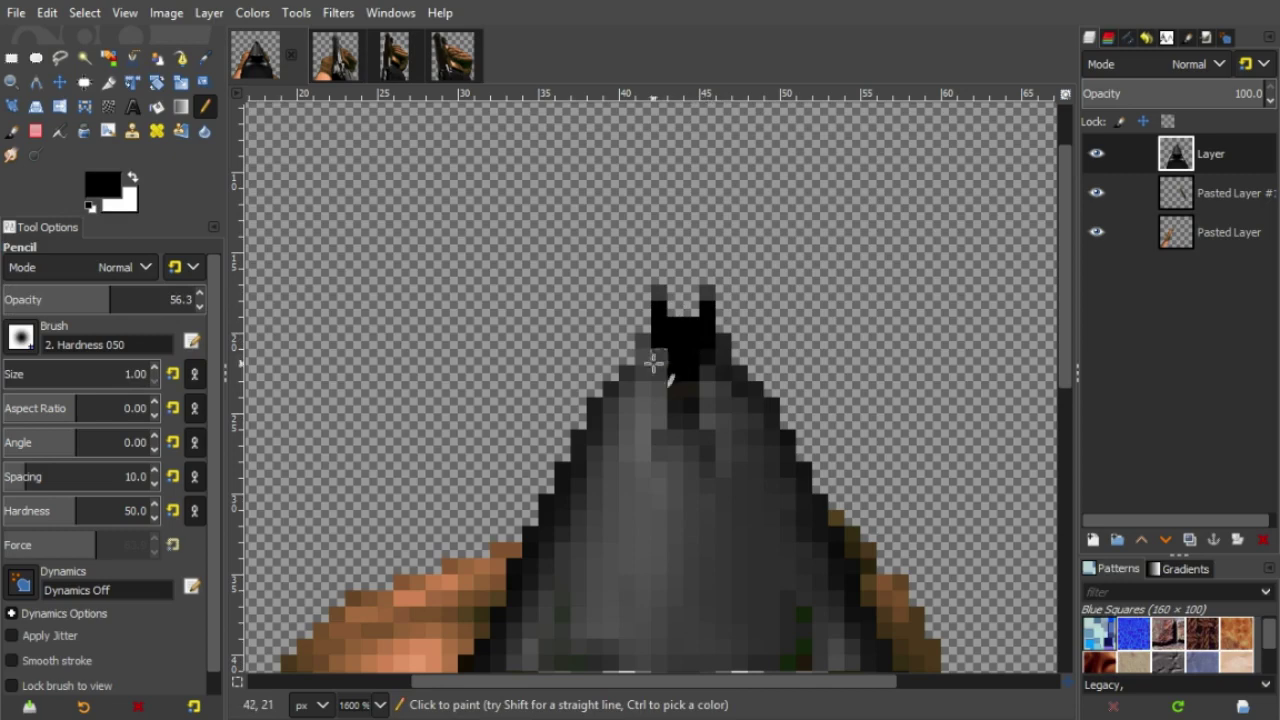
pyautogui.scroll(1, 708, 405)
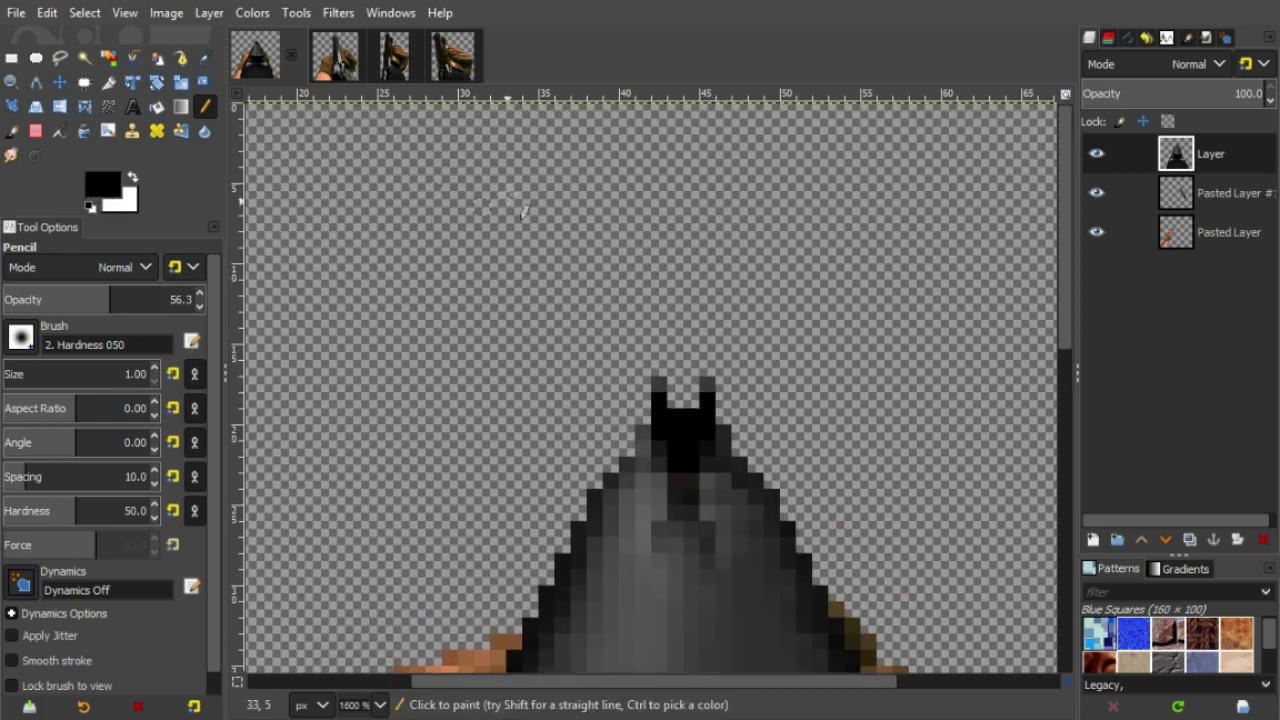
# - Paint a two-pixel dark red dot between the front sight prongs at 100 opacity
pyautogui.click(103, 185)
pyautogui.moveTo(126, 300); pyautogui.dragTo(204, 300)
pyautogui.moveTo(675, 405); pyautogui.dragTo(691, 405)
pyautogui.scroll(-3, 786, 340)
pyautogui.scroll(-2, 825, 408)
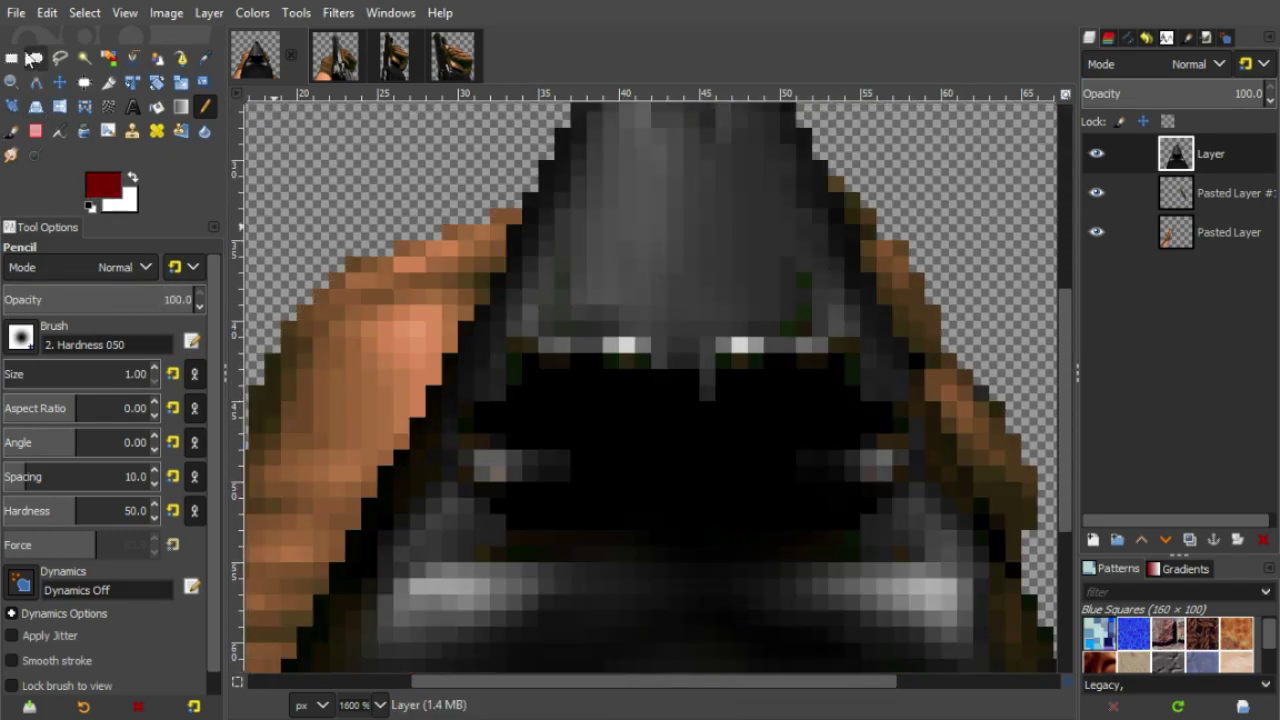
pyautogui.click(13, 58)
pyautogui.moveTo(508, 343); pyautogui.dragTo(852, 441)
pyautogui.hotkey('ctrl', 'shift', 'a')
# - Try two vertical black bars rising from the rear sight on the gun layer with a 3 px Pencil
pyautogui.click(205, 107)
pyautogui.click(91, 207)
pyautogui.press(']')
pyautogui.press(']')
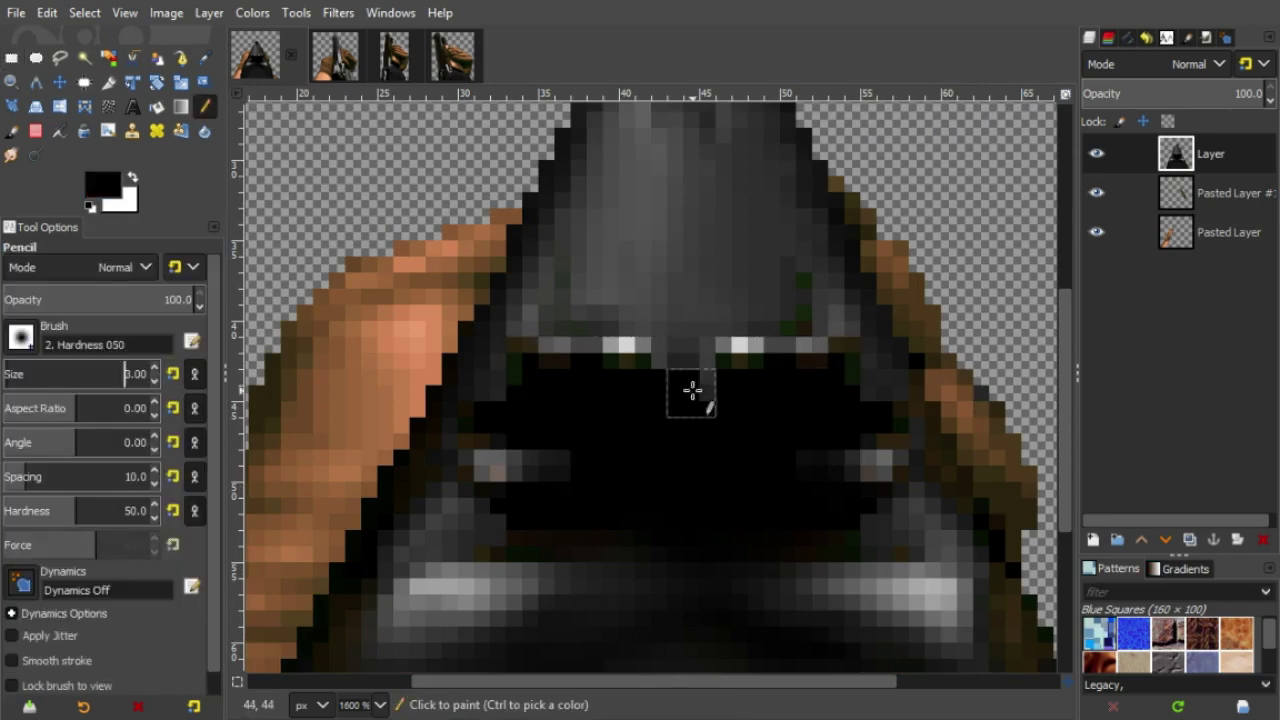
pyautogui.click(572, 403)
pyautogui.keyDown('shift'); pyautogui.click(572, 222); pyautogui.keyUp('shift')
pyautogui.click(789, 406)
pyautogui.scroll(2, 785, 398)
pyautogui.keyDown('shift'); pyautogui.click(788, 390); pyautogui.keyUp('shift')
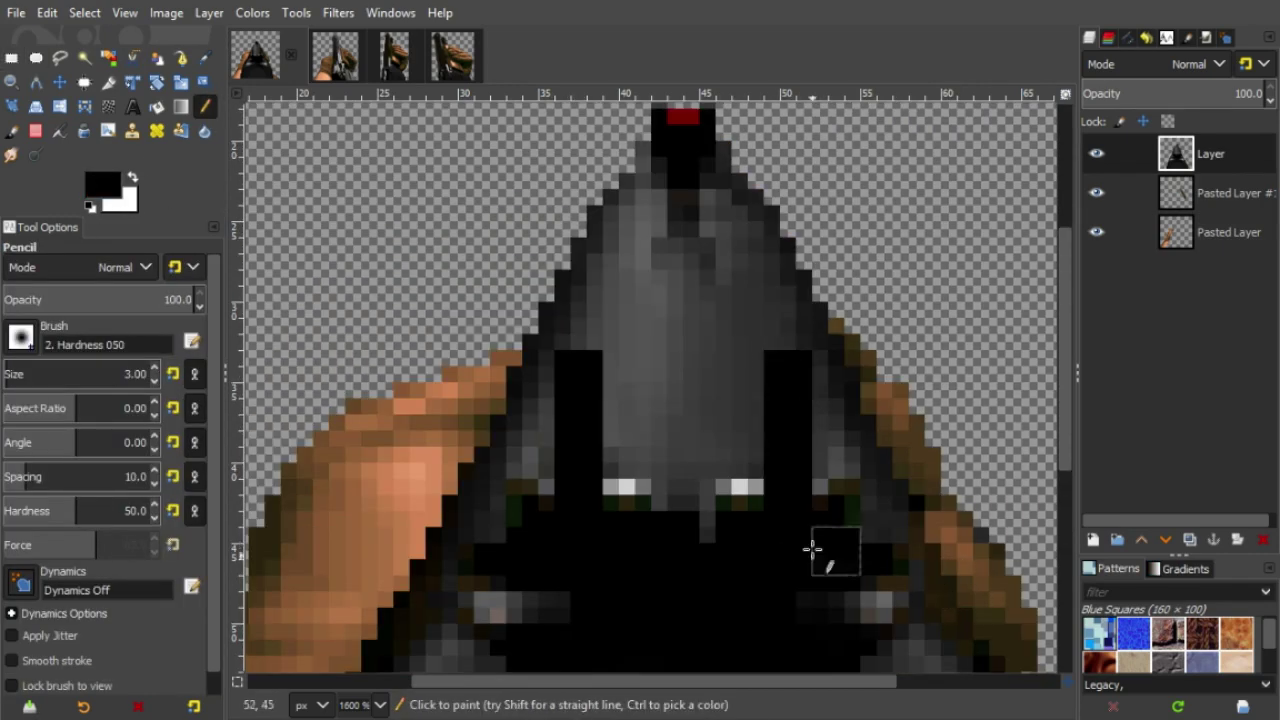
# - Try joining the two rear sight bars with a horizontal black crossbar using a 1 px Pencil
pyautogui.scroll(2, 790, 520)
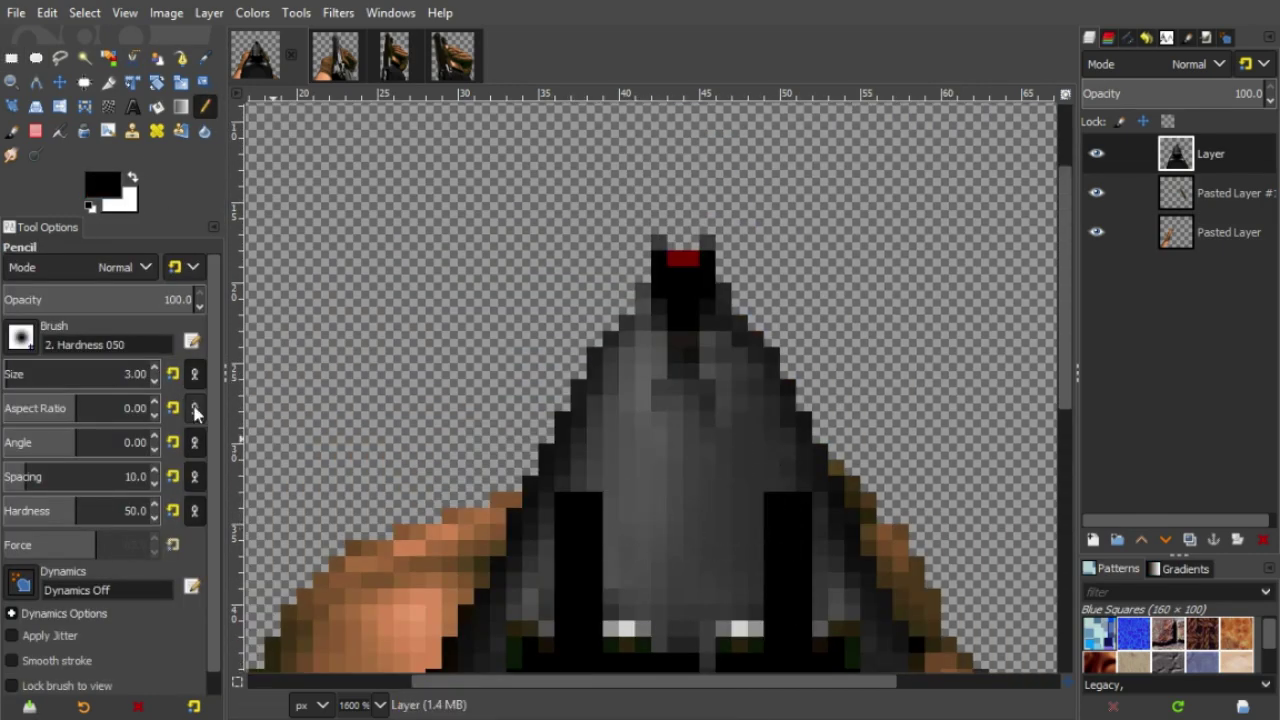
pyautogui.press(']')
pyautogui.press(']')
pyautogui.press(']')
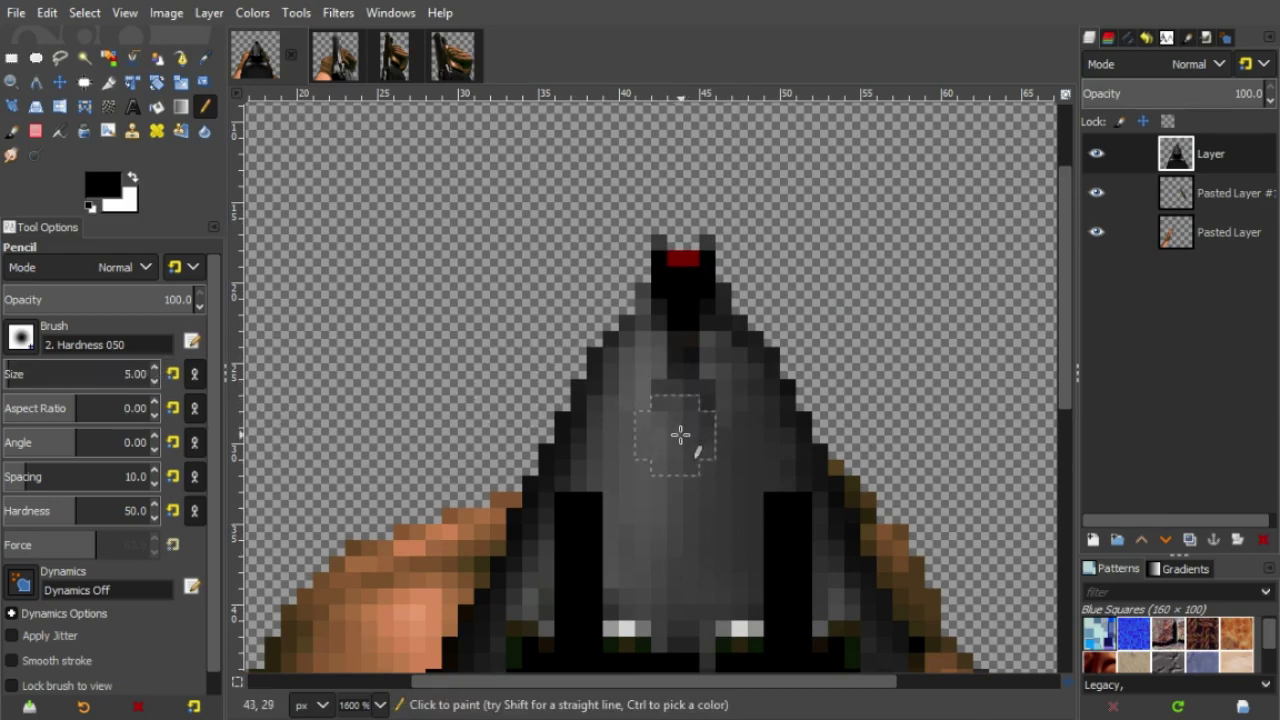
pyautogui.press('[')
pyautogui.press('[')
pyautogui.press('[')
pyautogui.press('[')
pyautogui.scroll(-2, 809, 514)
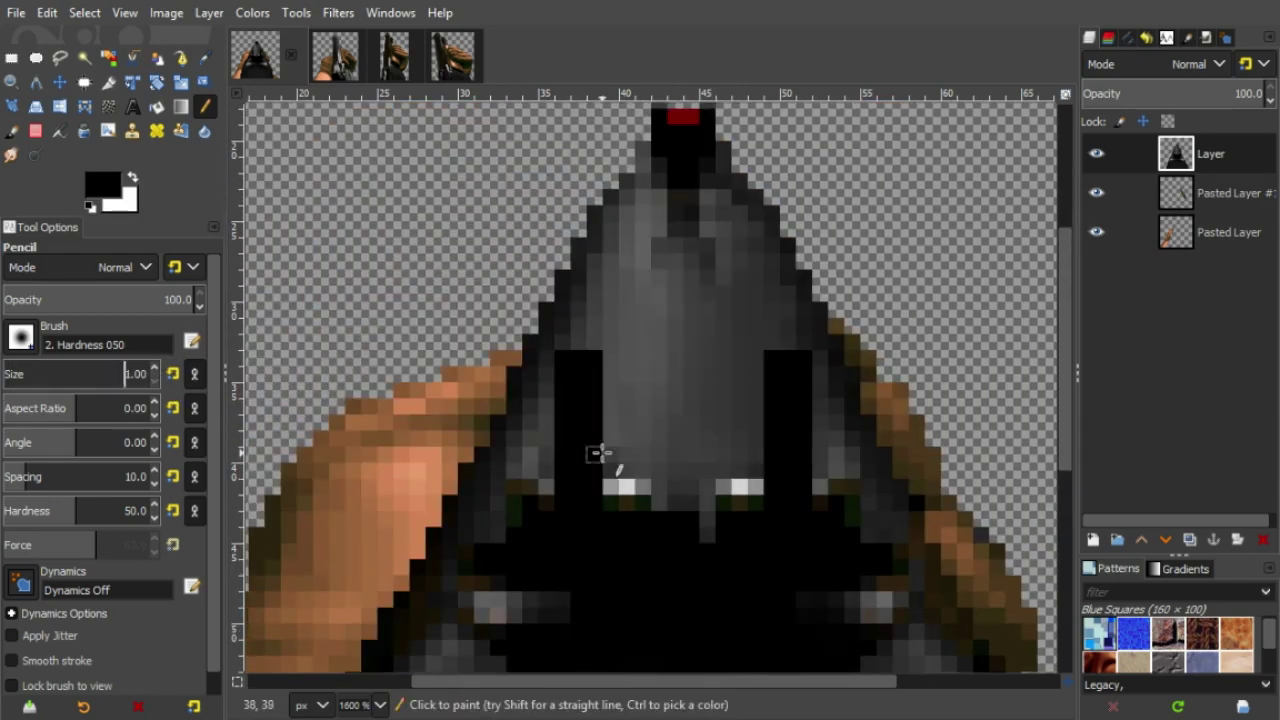
pyautogui.click(595, 455)
pyautogui.keyDown('ctrl'); pyautogui.keyDown('shift'); pyautogui.click(802, 437); pyautogui.keyUp('shift'); pyautogui.keyUp('ctrl')
pyautogui.scroll(-2, 749, 409)
pyautogui.scroll(2, 749, 409)
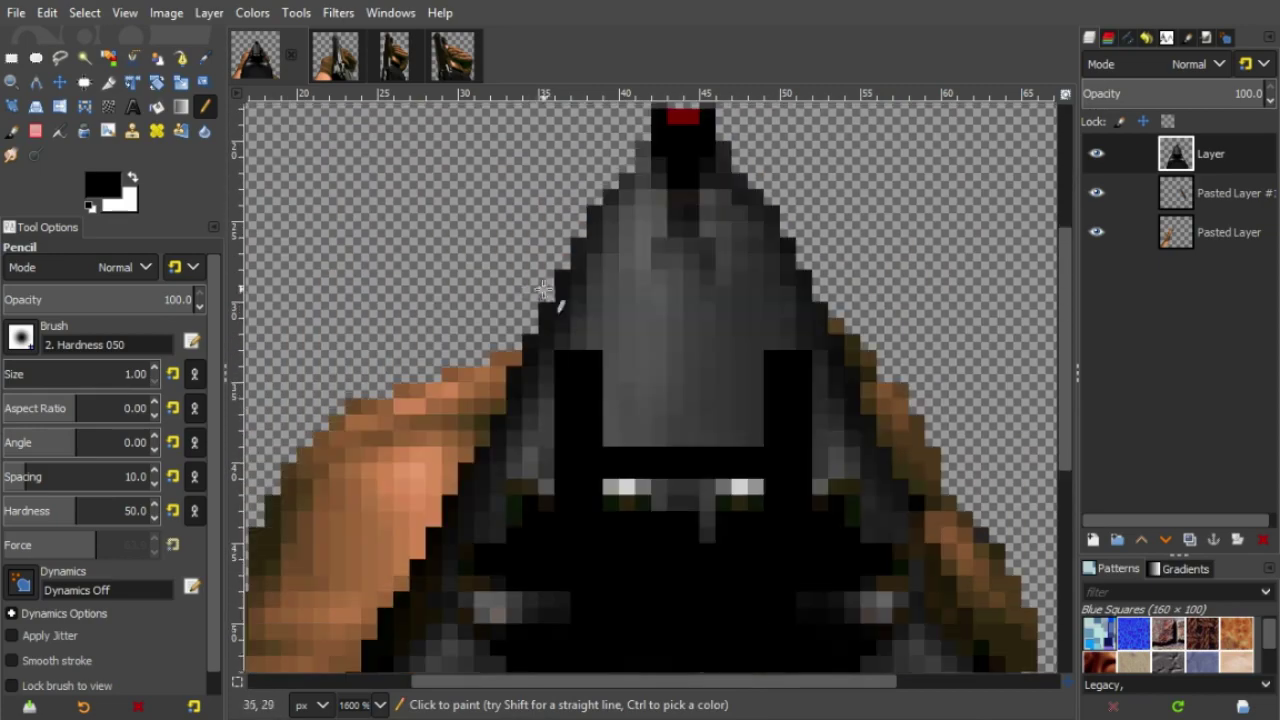
# - Undo the newly added layer, the crossbar and both rear sight bars
pyautogui.click(246, 46)
pyautogui.click(757, 616)
pyautogui.scroll(9, 154, 372)
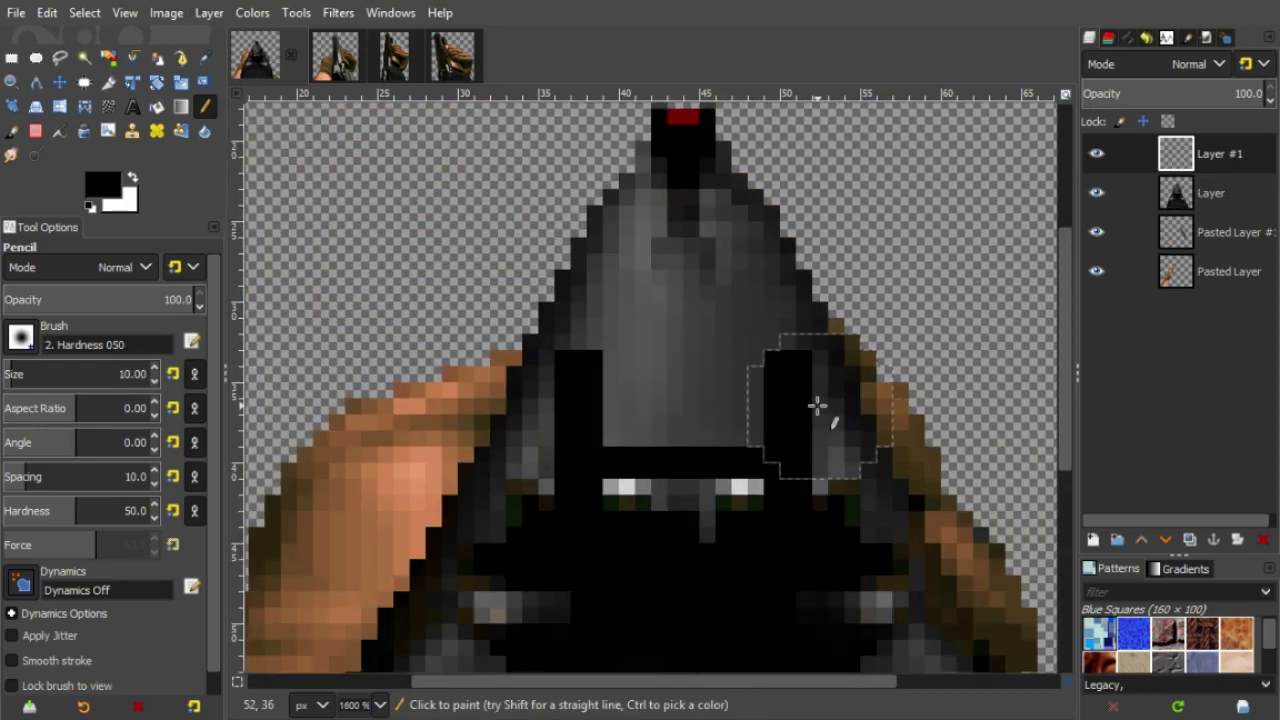
pyautogui.hotkey('ctrl', 'z')
pyautogui.hotkey('ctrl', 'z')
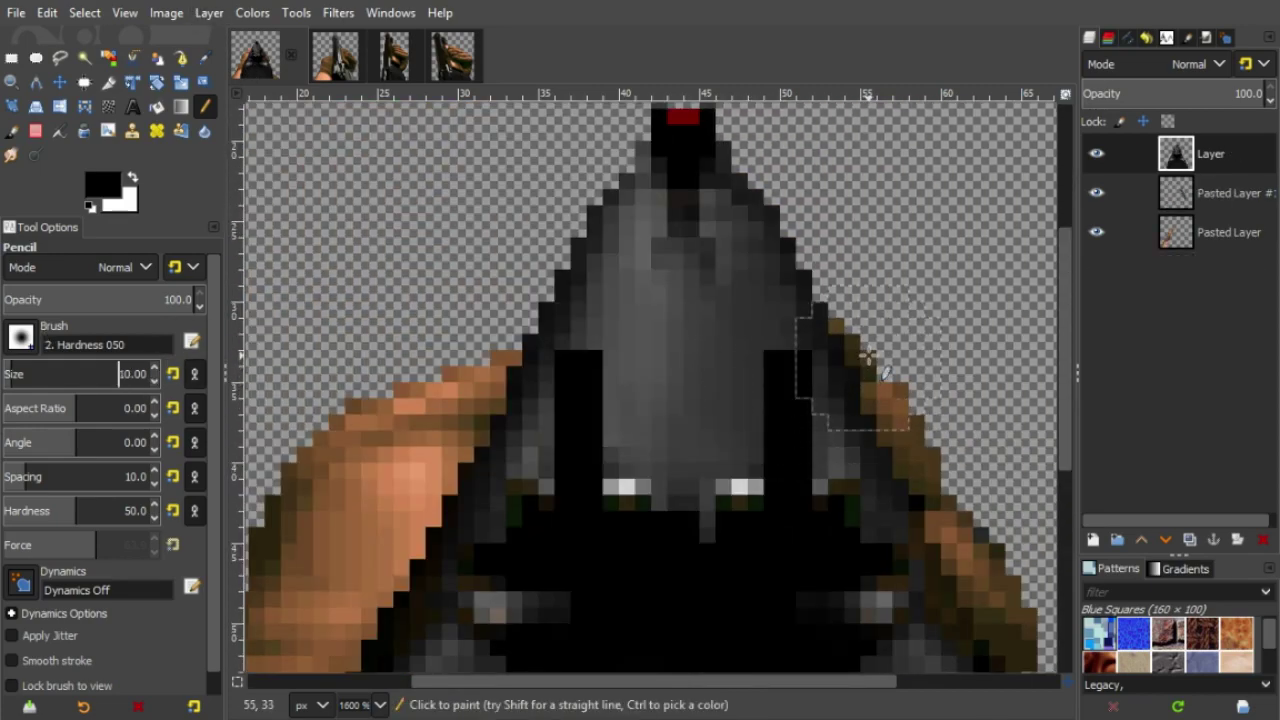
pyautogui.hotkey('ctrl', 'z')
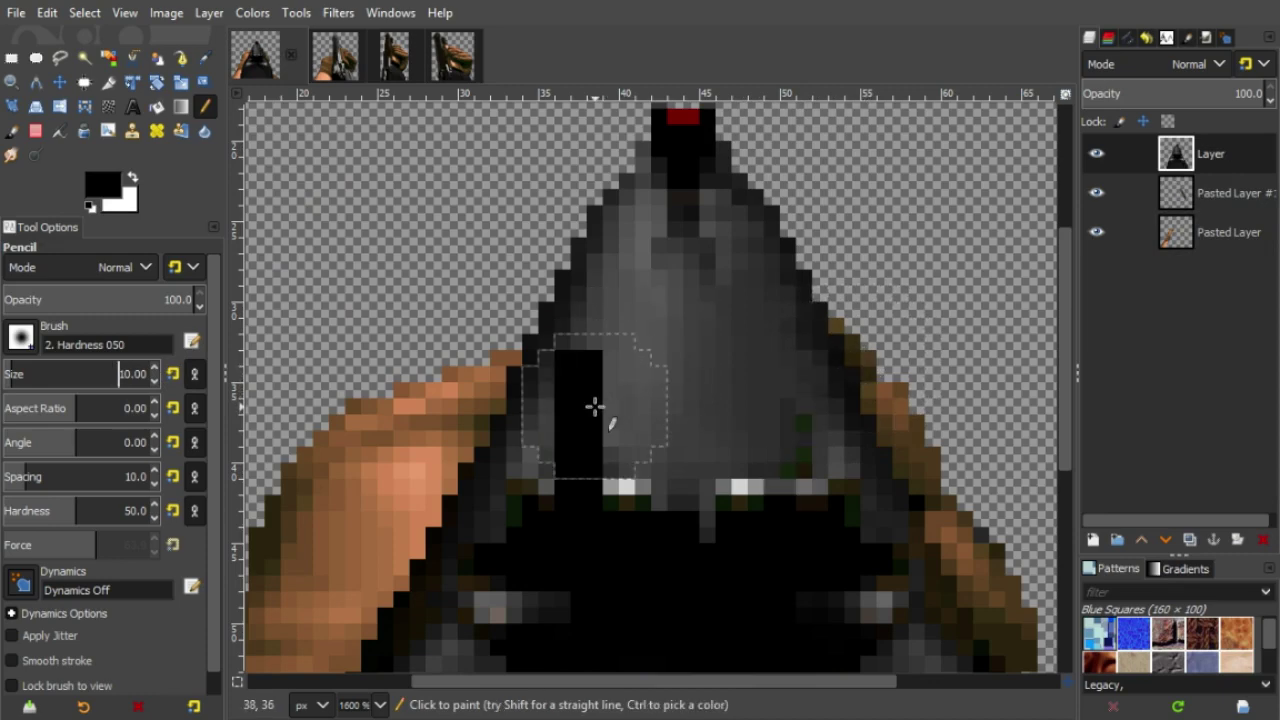
pyautogui.hotkey('ctrl', 'z')
# - Add a new layer and draw two vertical black bars rising from the rear sight with a 3 px Pencil
pyautogui.click(210, 14)
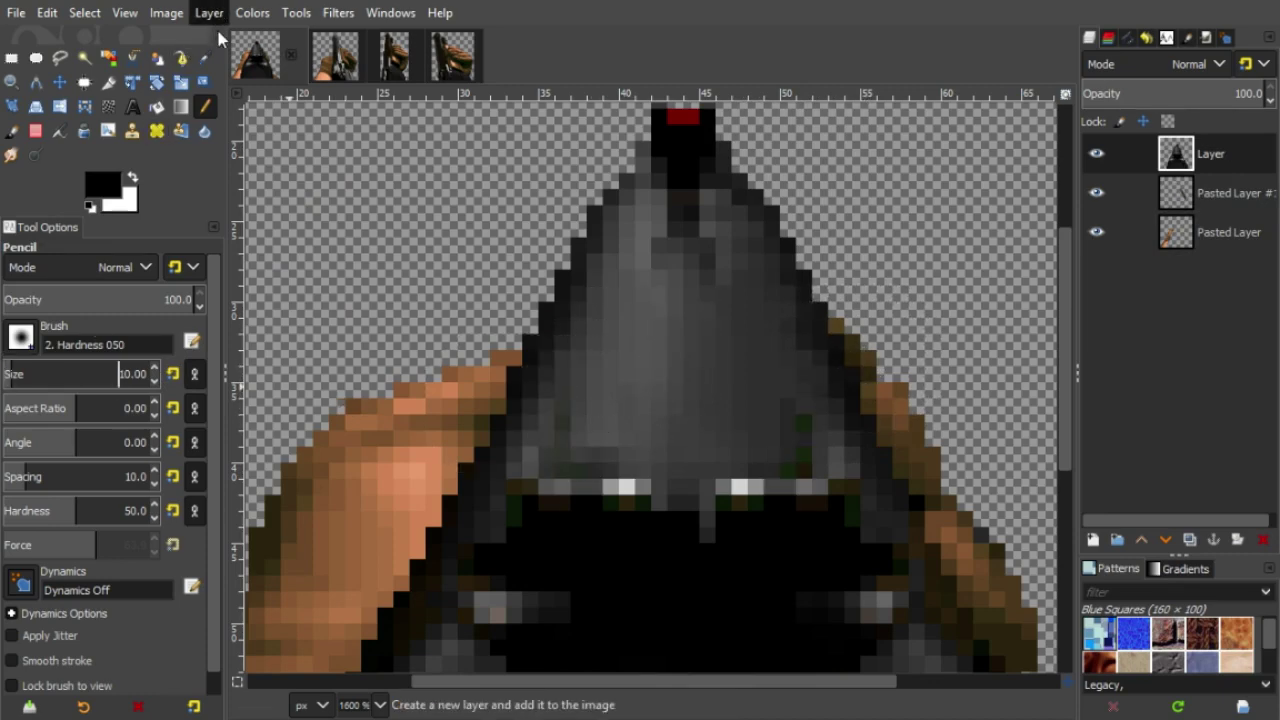
pyautogui.click(220, 36)
pyautogui.click(751, 612)
pyautogui.click(86, 376)
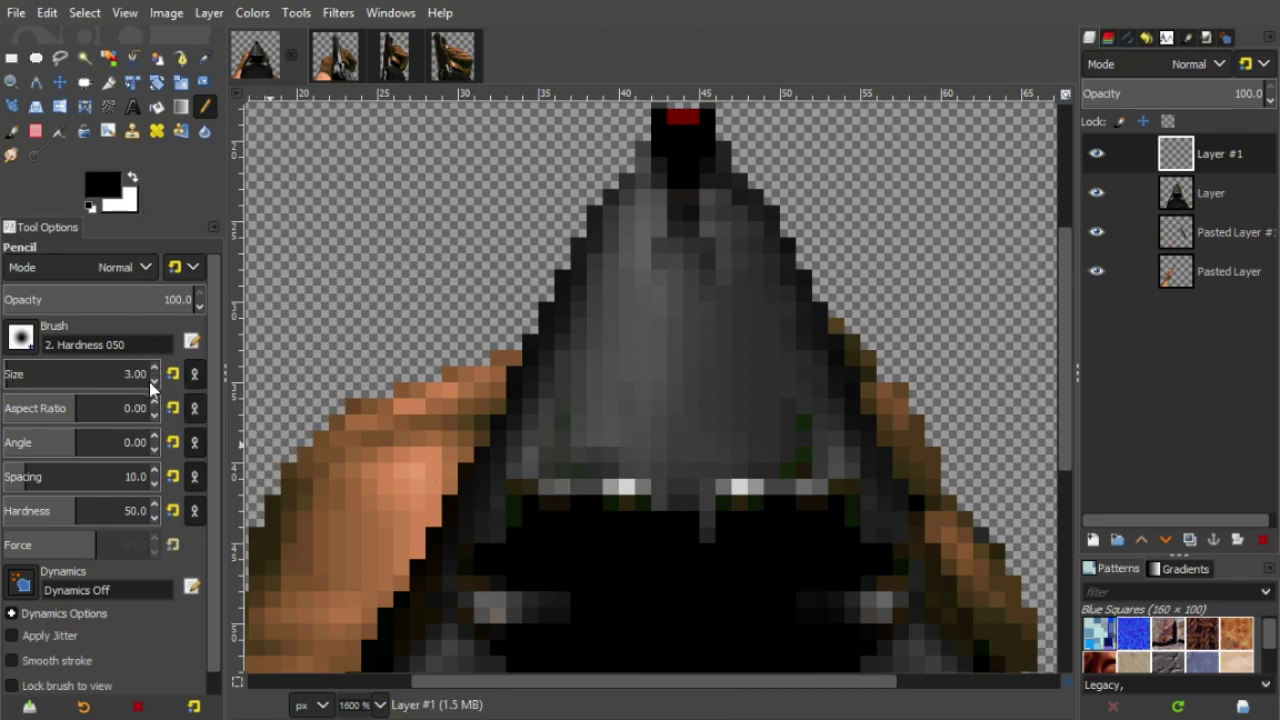
pyautogui.click(563, 518)
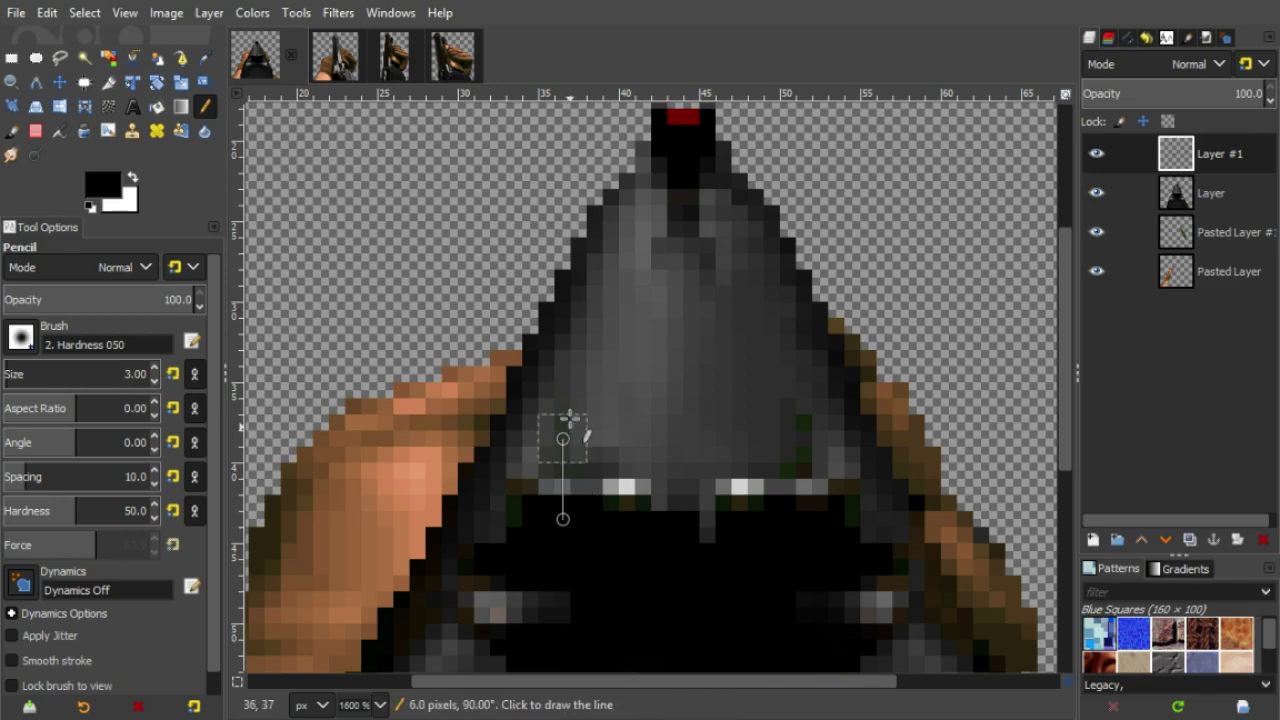
pyautogui.click(597, 531)
pyautogui.keyDown('shift'); pyautogui.click(595, 374); pyautogui.keyUp('shift')
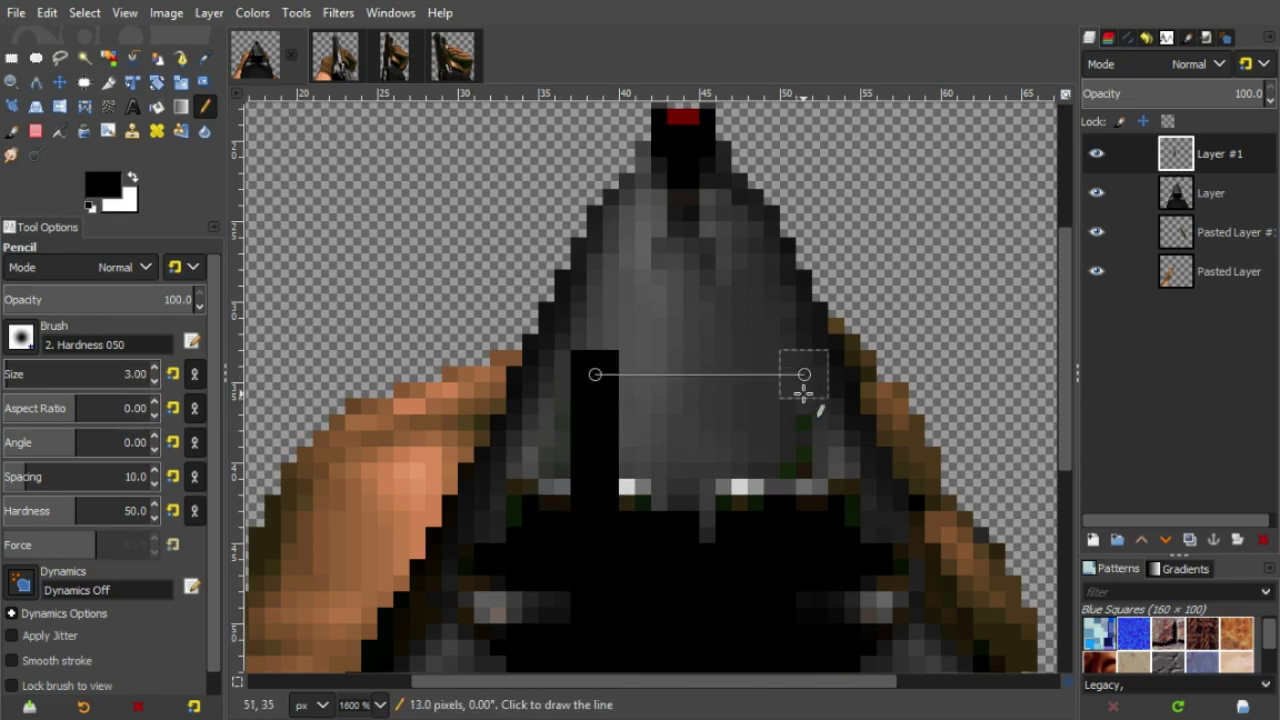
pyautogui.click(771, 374)
pyautogui.keyDown('shift'); pyautogui.click(771, 526); pyautogui.keyUp('shift')
pyautogui.press('-')
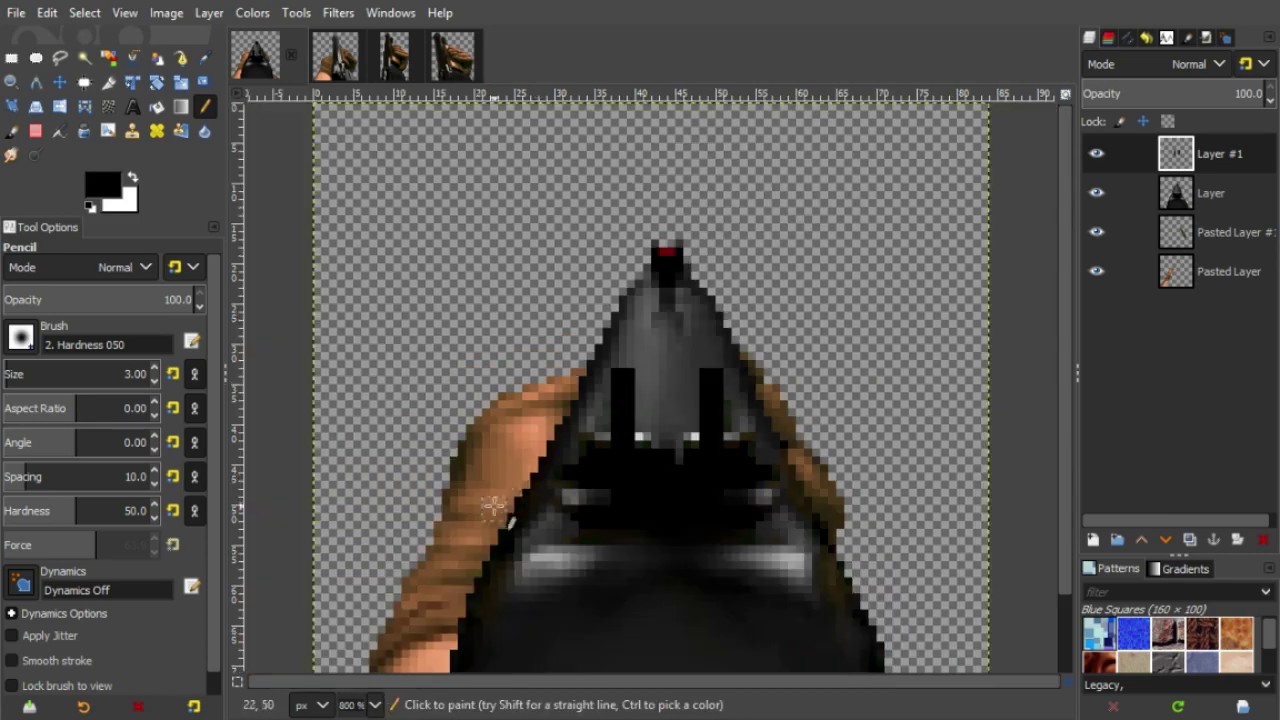
# - Join the two rear sight bars at their base with a black crossbar two pixels thick using a 1 px Pencil
pyautogui.click(1097, 153)
pyautogui.click(1097, 153)
pyautogui.scroll(-2, 700, 493)
pyautogui.click(374, 704)
pyautogui.click(372, 682)
pyautogui.scroll(2, 500, 450)
pyautogui.click(153, 380)
pyautogui.click(153, 380)
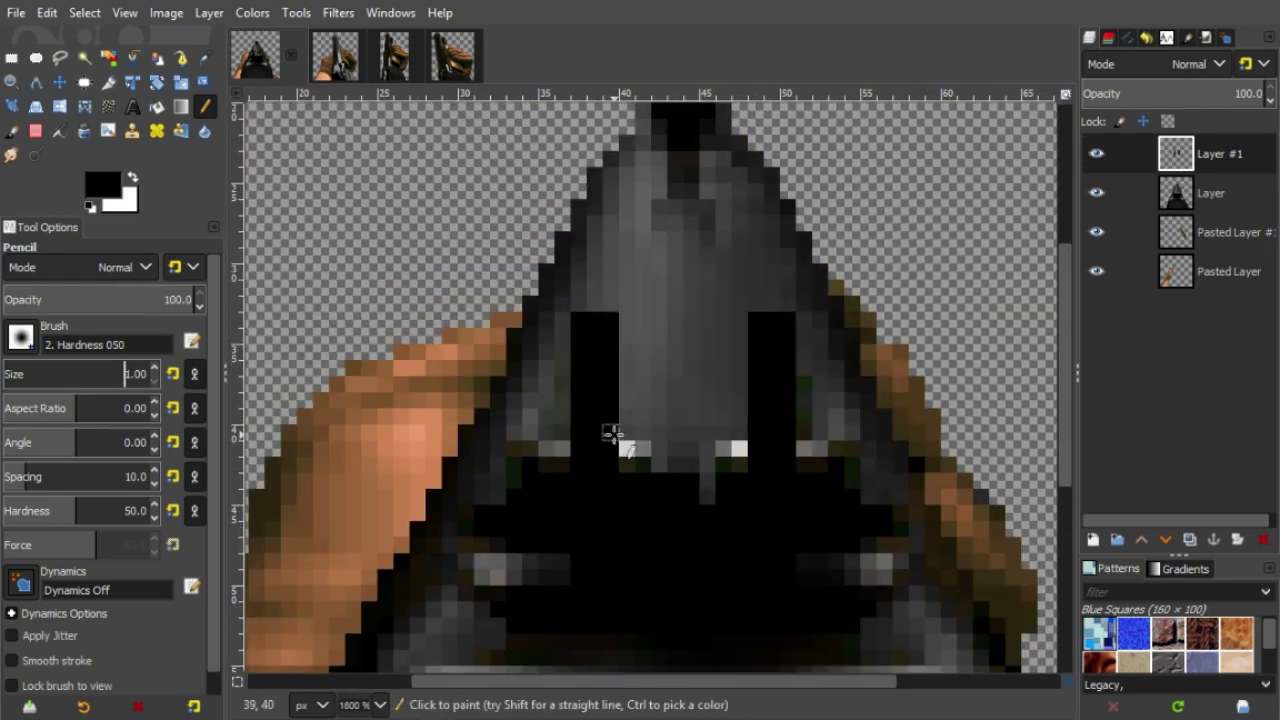
pyautogui.click(611, 434)
pyautogui.keyDown('shift'); pyautogui.click(757, 434); pyautogui.keyUp('shift')
pyautogui.click(757, 449)
pyautogui.keyDown('shift'); pyautogui.click(596, 449); pyautogui.keyUp('shift')
pyautogui.scroll(3, 300, 348)
pyautogui.scroll(-3, 270, 352)
pyautogui.scroll(4, 156, 370)
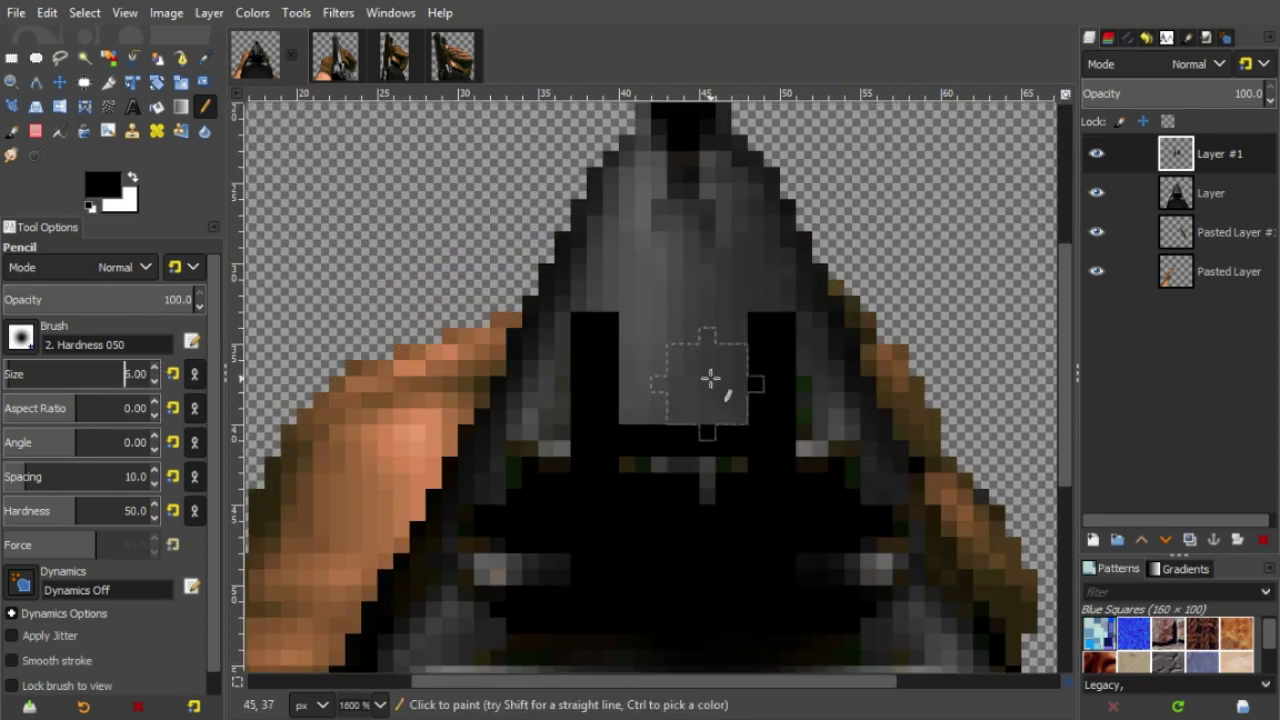
# - Fill the space between the rear sight bars with one black dab of an 8 px Pencil
pyautogui.moveTo(10, 371); pyautogui.dragTo(19, 370)
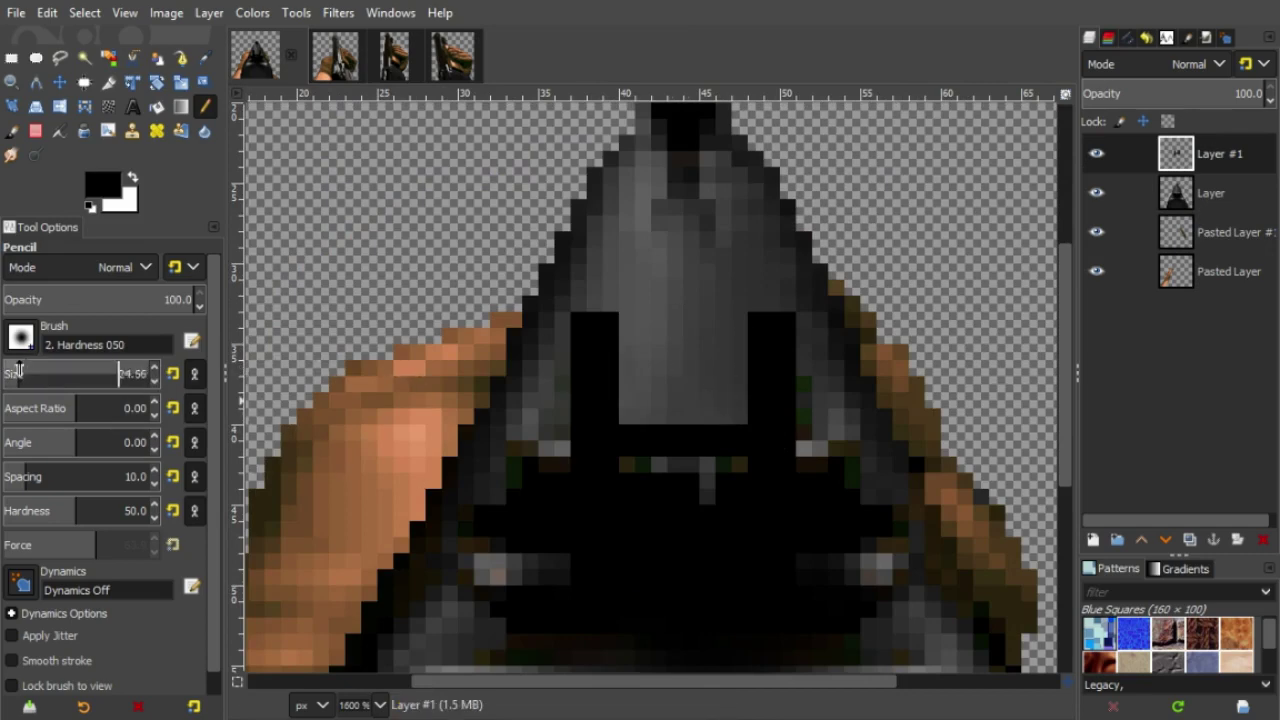
pyautogui.moveTo(147, 380); pyautogui.dragTo(112, 374)
pyautogui.write('10')
pyautogui.press('Return')
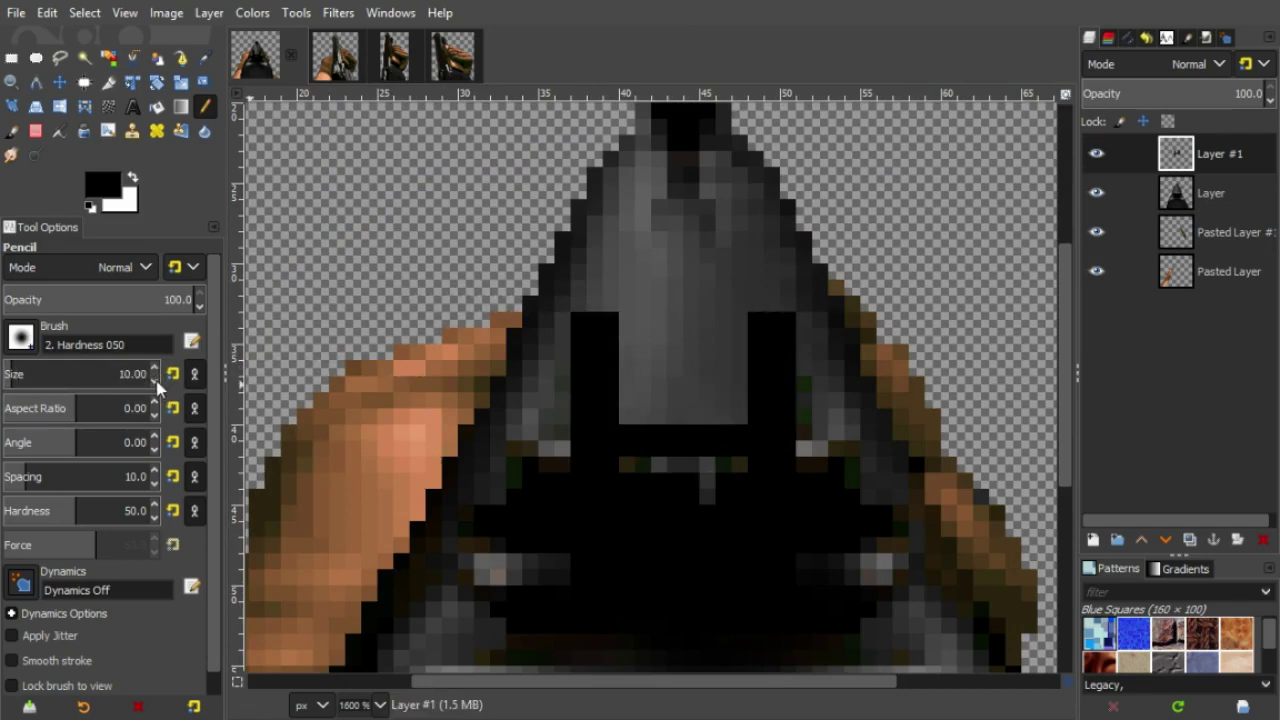
pyautogui.click(685, 370)
pyautogui.doubleClick(146, 380)
pyautogui.write('8')
pyautogui.press('Return')
pyautogui.hotkey('ctrl', 'z')
pyautogui.click(682, 373)
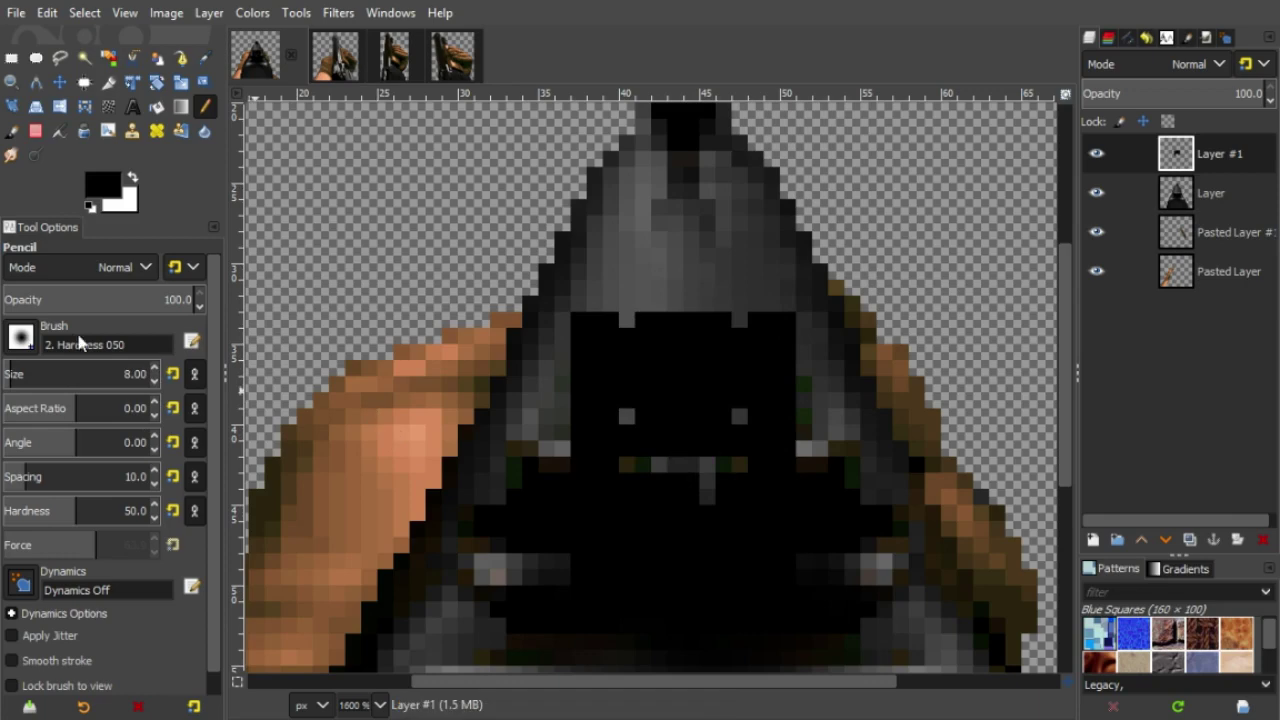
# - Add a four-pixel-wide black ridge atop the rear sight and cut a 4 by 3 px hole below it using white and Fuzzy Select
pyautogui.moveTo(80, 381); pyautogui.dragTo(10, 381)
pyautogui.moveTo(659, 305)
pyautogui.mouseDown()
pyautogui.moveTo(706, 318)
pyautogui.moveTo(682, 386)
pyautogui.mouseUp()
pyautogui.click(132, 177)
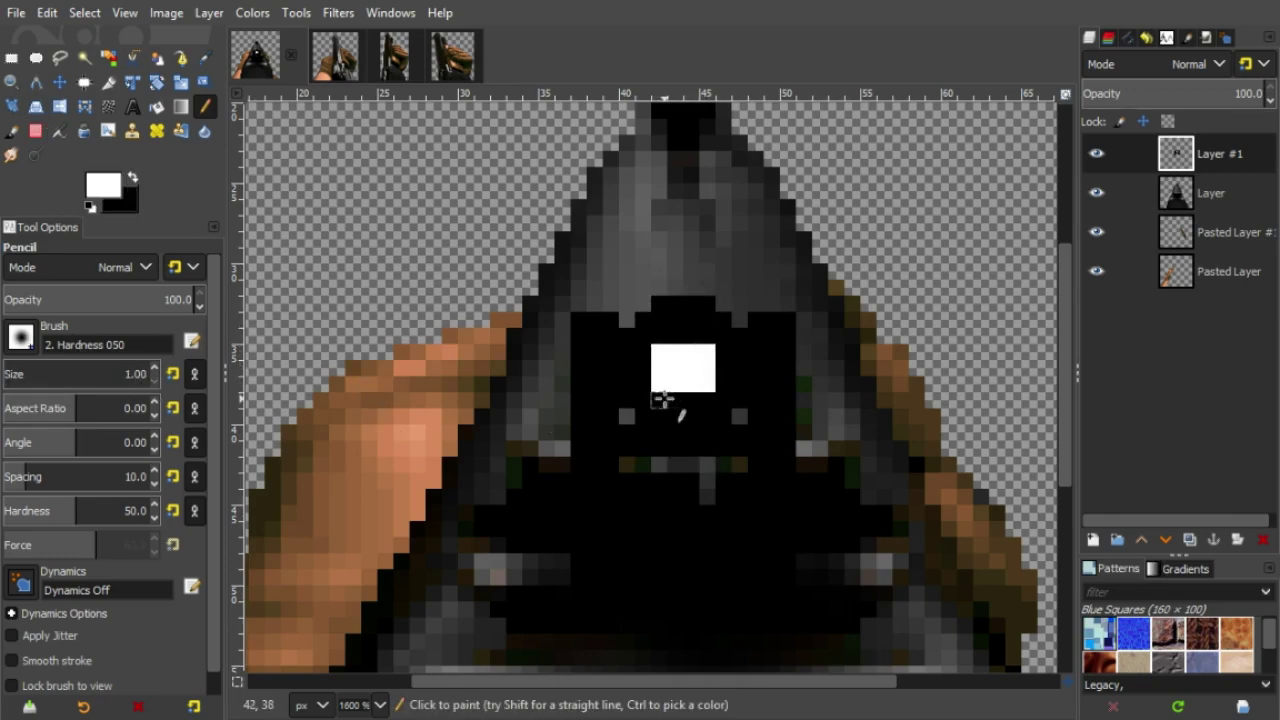
pyautogui.click(85, 58)
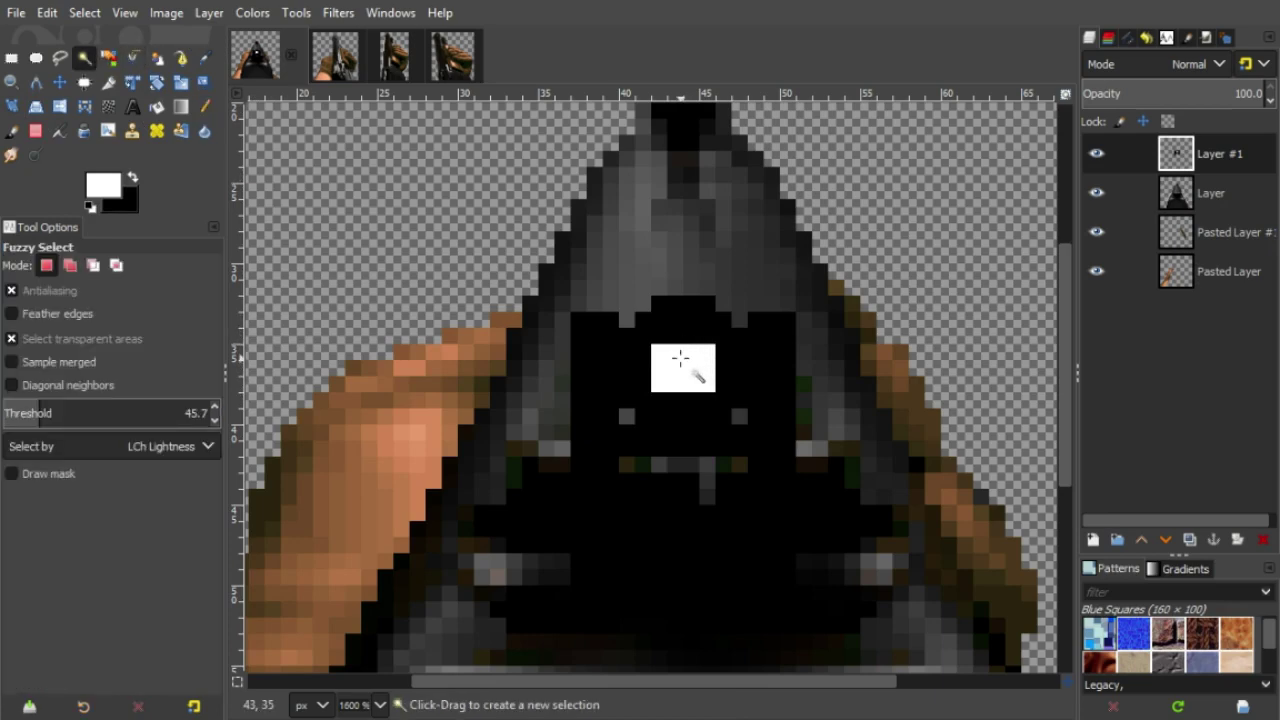
pyautogui.click(686, 366)
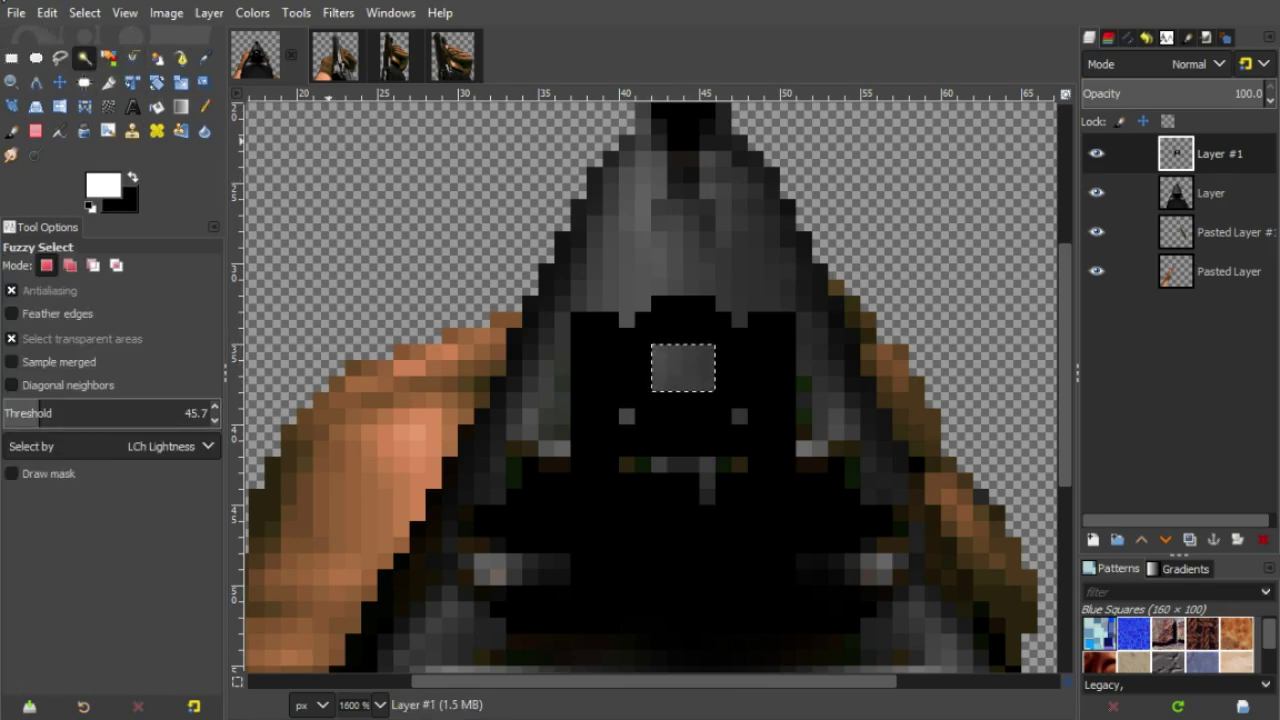
pyautogui.click(12, 59)
pyautogui.click(661, 262)
# - Round the rear sight hole by painting two-pixel white rows above and below it and deleting them with Fuzzy Select
pyautogui.click(205, 107)
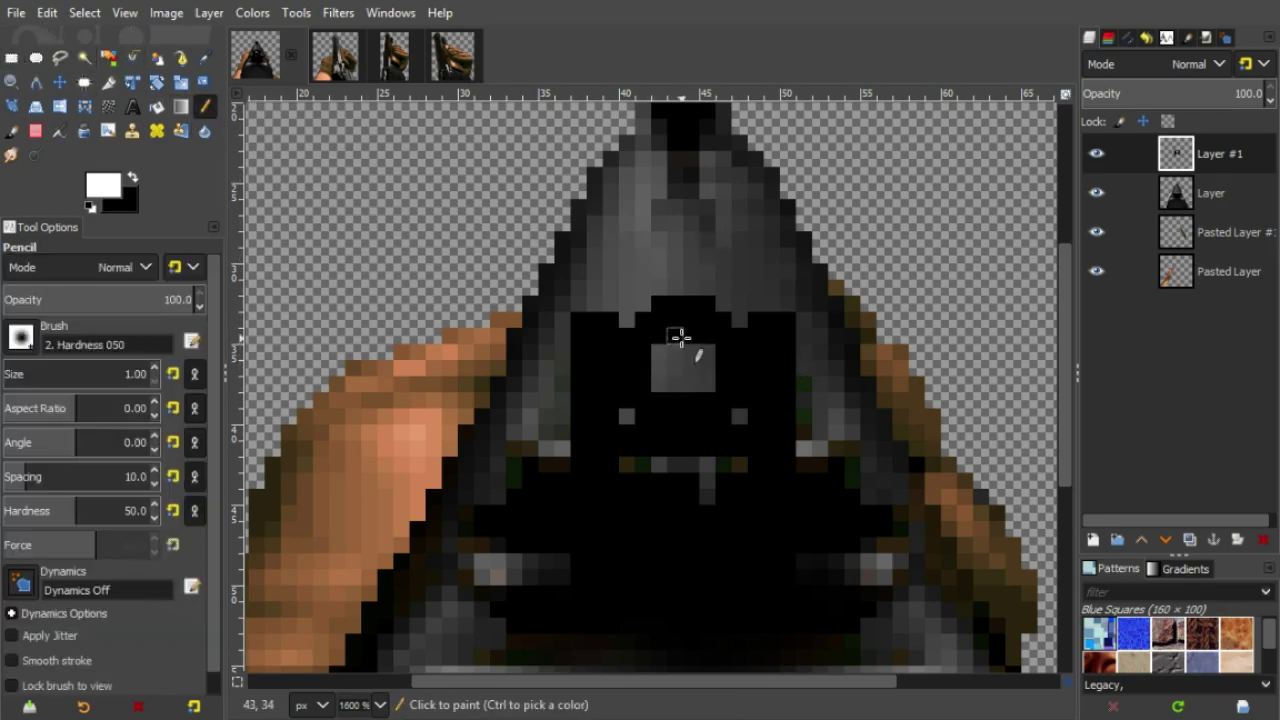
pyautogui.moveTo(677, 337); pyautogui.dragTo(692, 337)
pyautogui.moveTo(691, 400); pyautogui.dragTo(676, 400)
pyautogui.click(85, 58)
pyautogui.click(686, 400)
pyautogui.press('r')
pyautogui.hotkey('ctrl', 'shift', 'a')
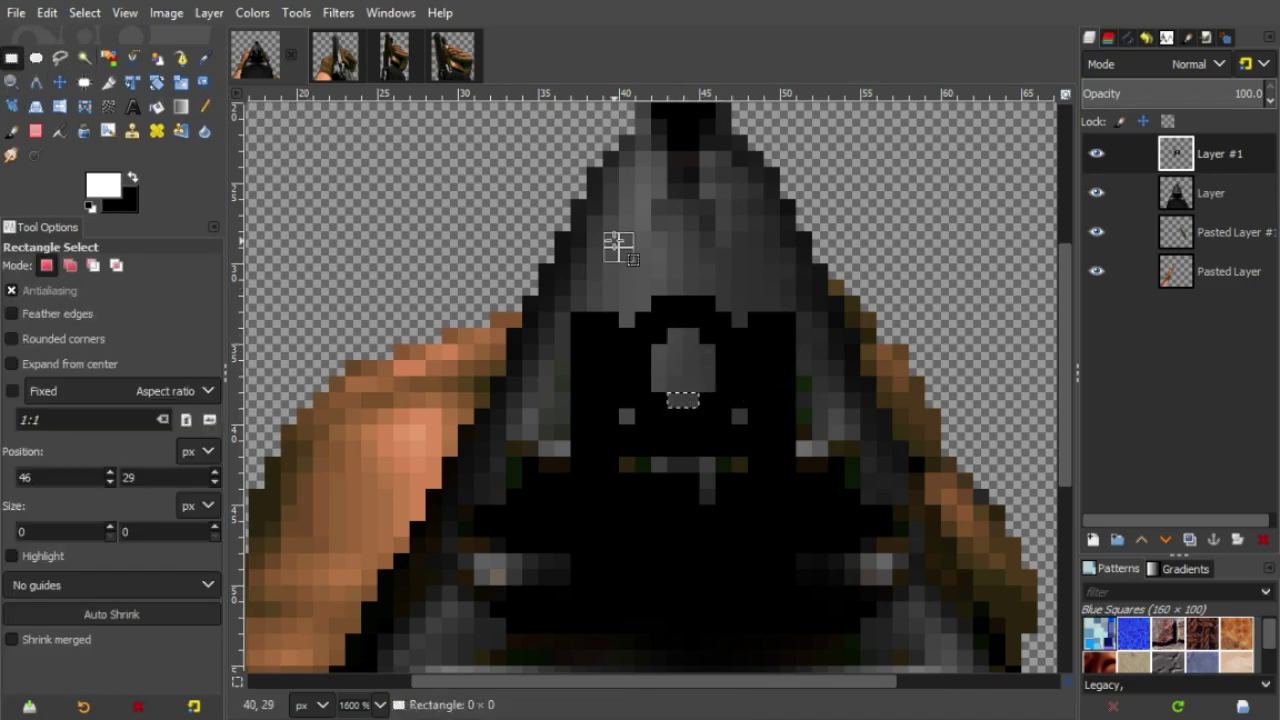
# - Highlight the tops and side edges of both rear sight bars with a white 1 px Pencil at 4.5% opacity
pyautogui.press('n')
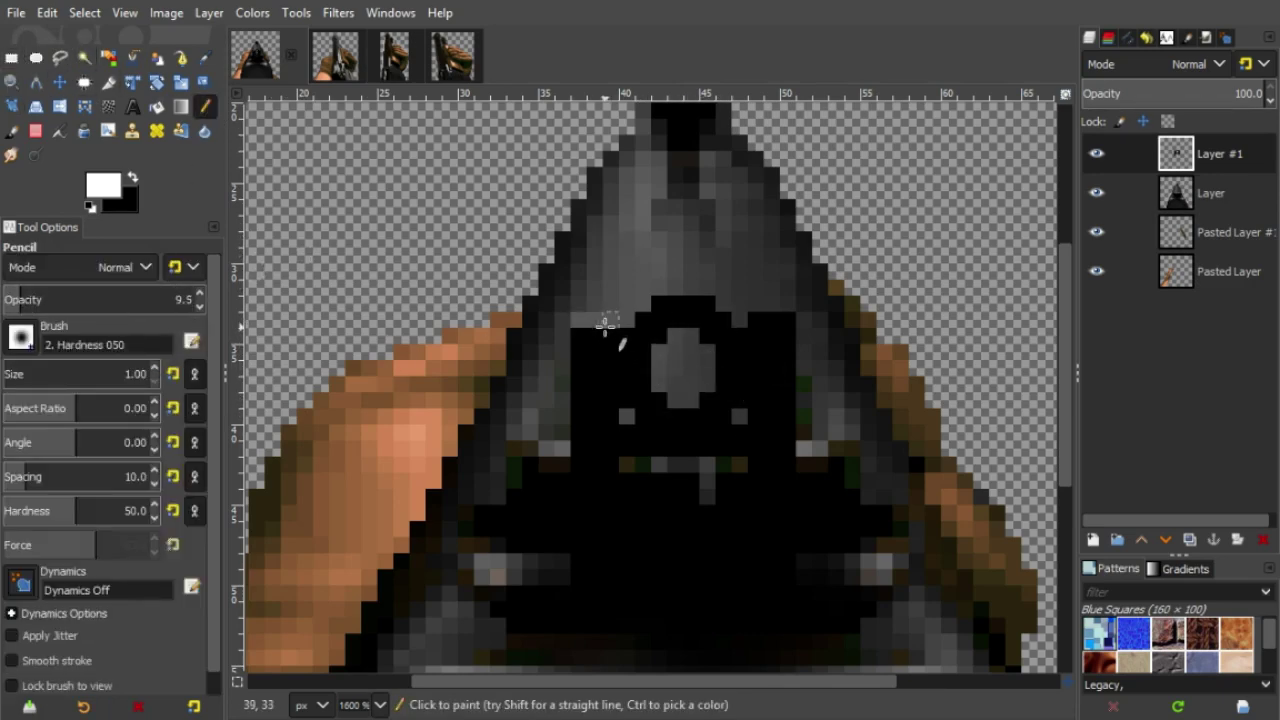
pyautogui.click(201, 306)
pyautogui.click(201, 306)
pyautogui.click(201, 306)
pyautogui.click(201, 306)
pyautogui.click(201, 306)
pyautogui.moveTo(609, 336); pyautogui.dragTo(604, 413)
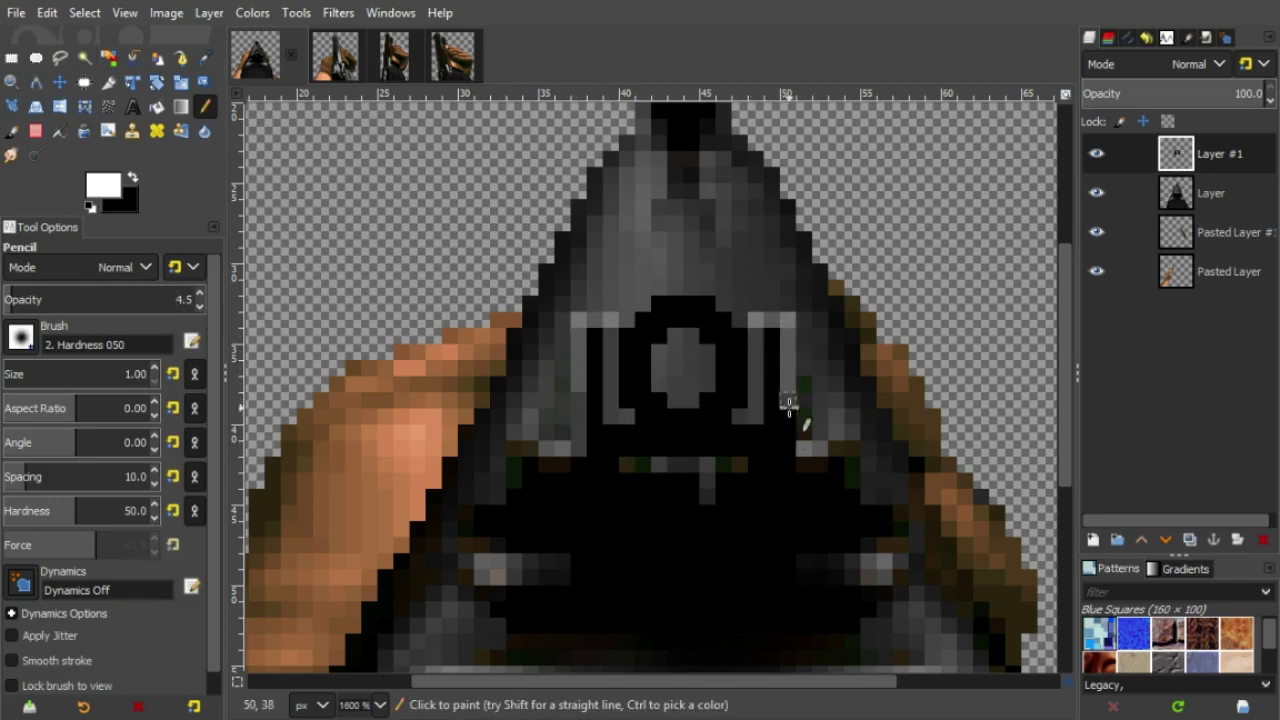
pyautogui.moveTo(789, 402); pyautogui.dragTo(789, 450)
# - Darken the lower side edges of the rear sight bars with the black Pencil at 26.8% opacity
pyautogui.press('x')
pyautogui.click(53, 297)
pyautogui.moveTo(579, 385); pyautogui.dragTo(585, 452)
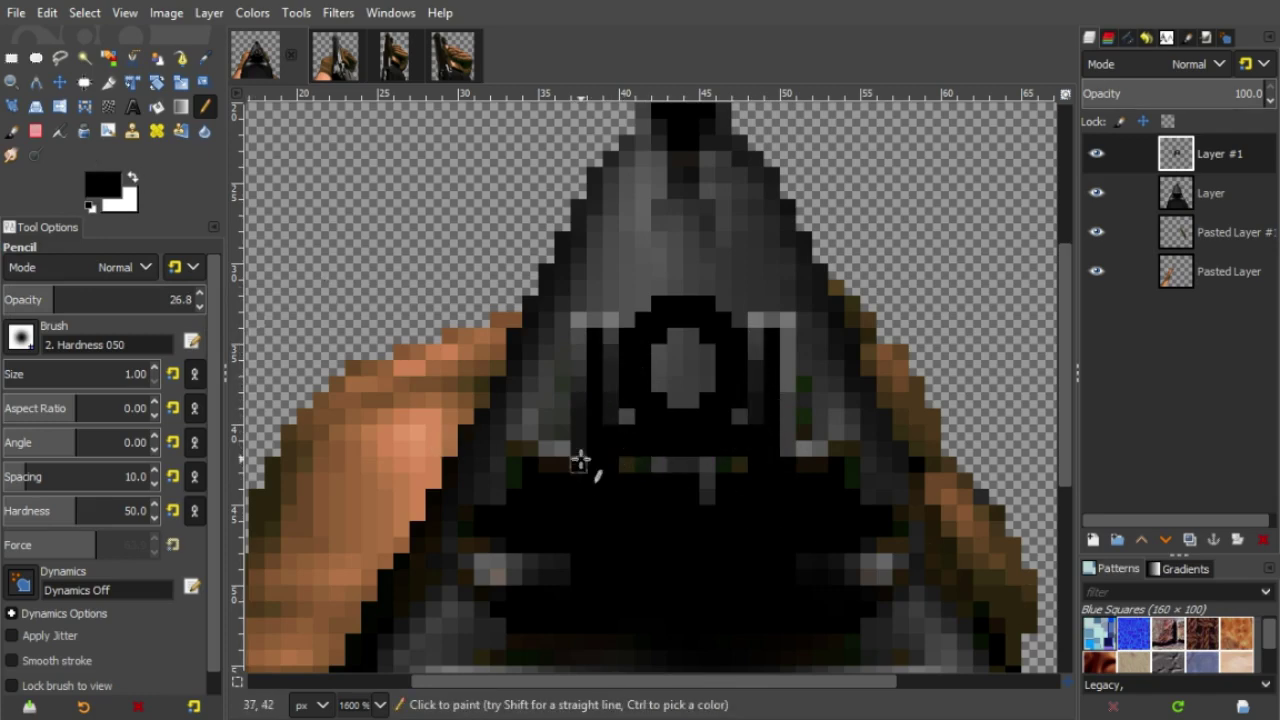
# - Highlight the rear sight's top ridge and rounded corners with the white Pencil, lowering the opacity from 4.7% as the curve descends
pyautogui.press('x')
pyautogui.click(12, 299)
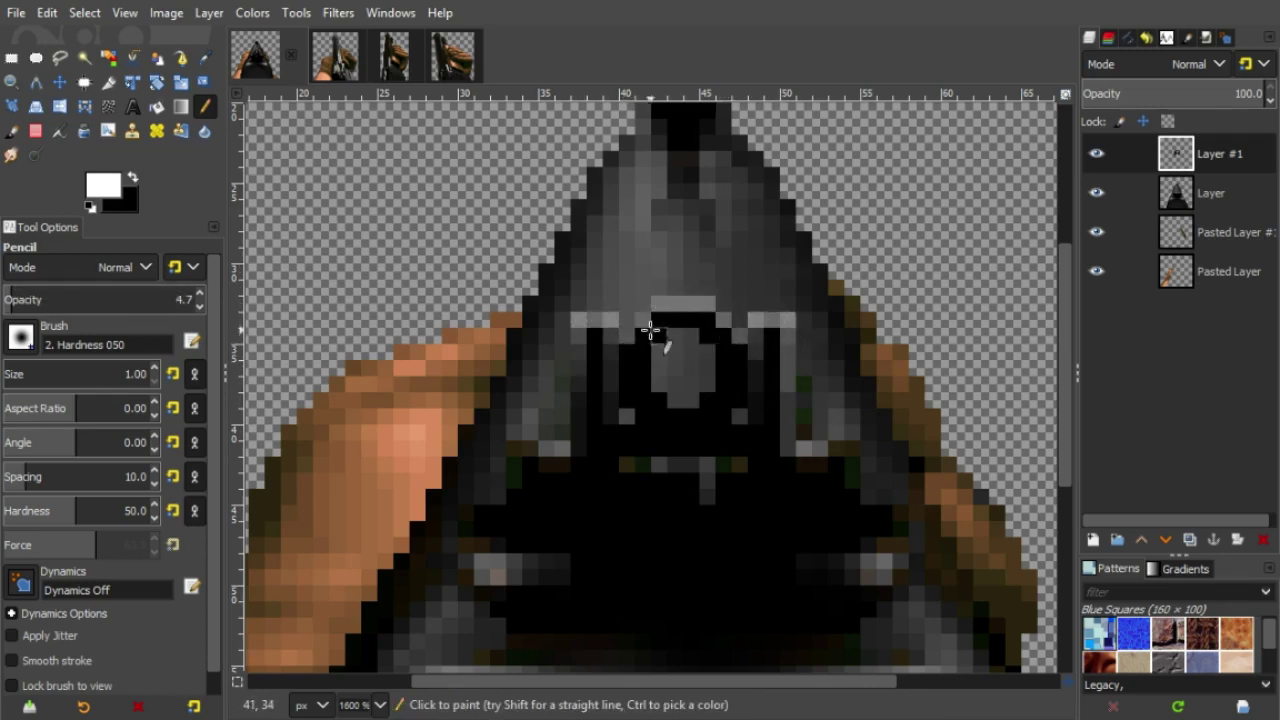
pyautogui.click(199, 306)
pyautogui.click(660, 321)
pyautogui.click(708, 321)
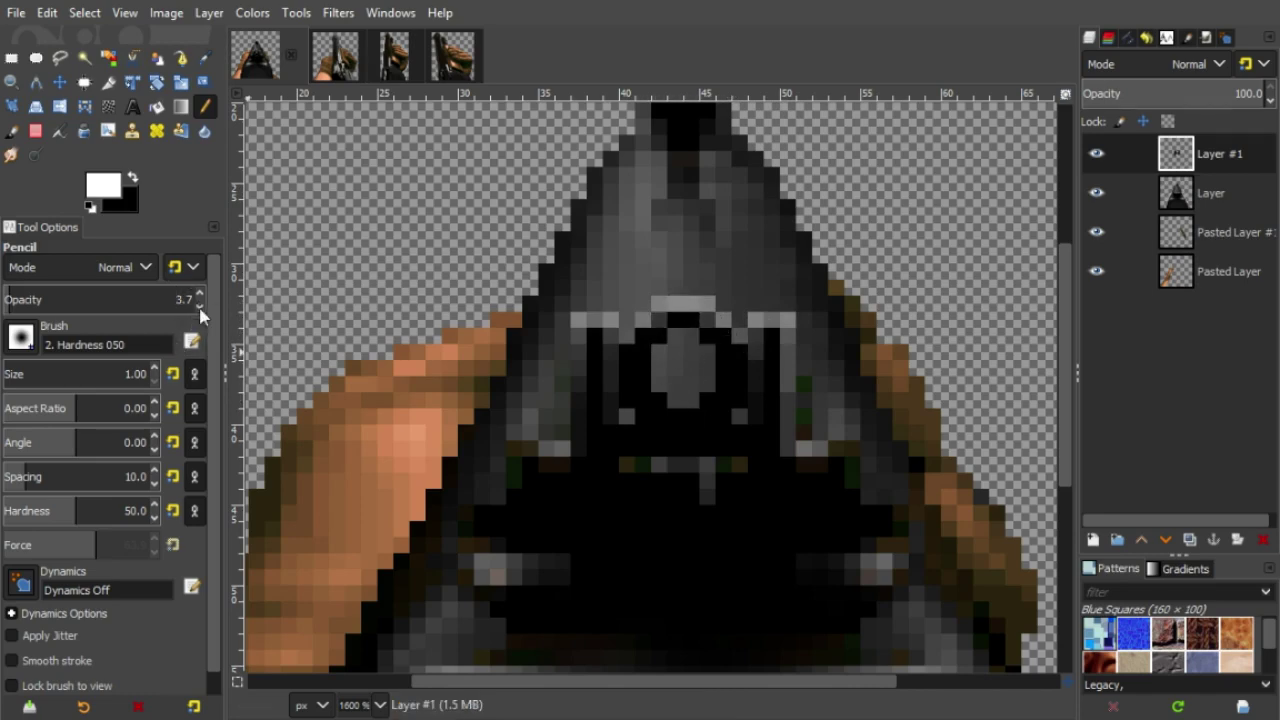
pyautogui.click(199, 307)
pyautogui.click(644, 335)
pyautogui.click(723, 334)
# - Darken the upper edge inside the rear sight hole with the black Pencil at 24.2% and 54.7% opacity
pyautogui.press('x')
pyautogui.click(48, 299)
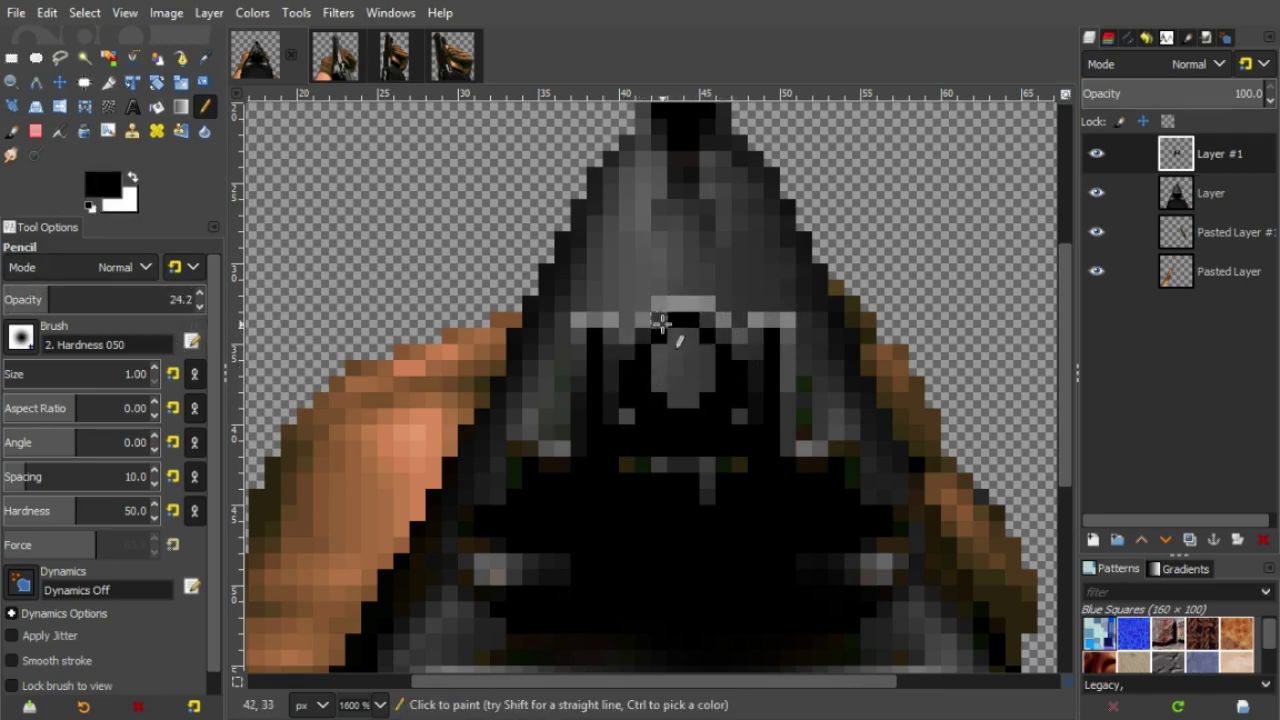
pyautogui.click(106, 299)
pyautogui.moveTo(659, 352)
pyautogui.mouseDown()
pyautogui.moveTo(677, 337)
pyautogui.moveTo(706, 354)
pyautogui.mouseUp()
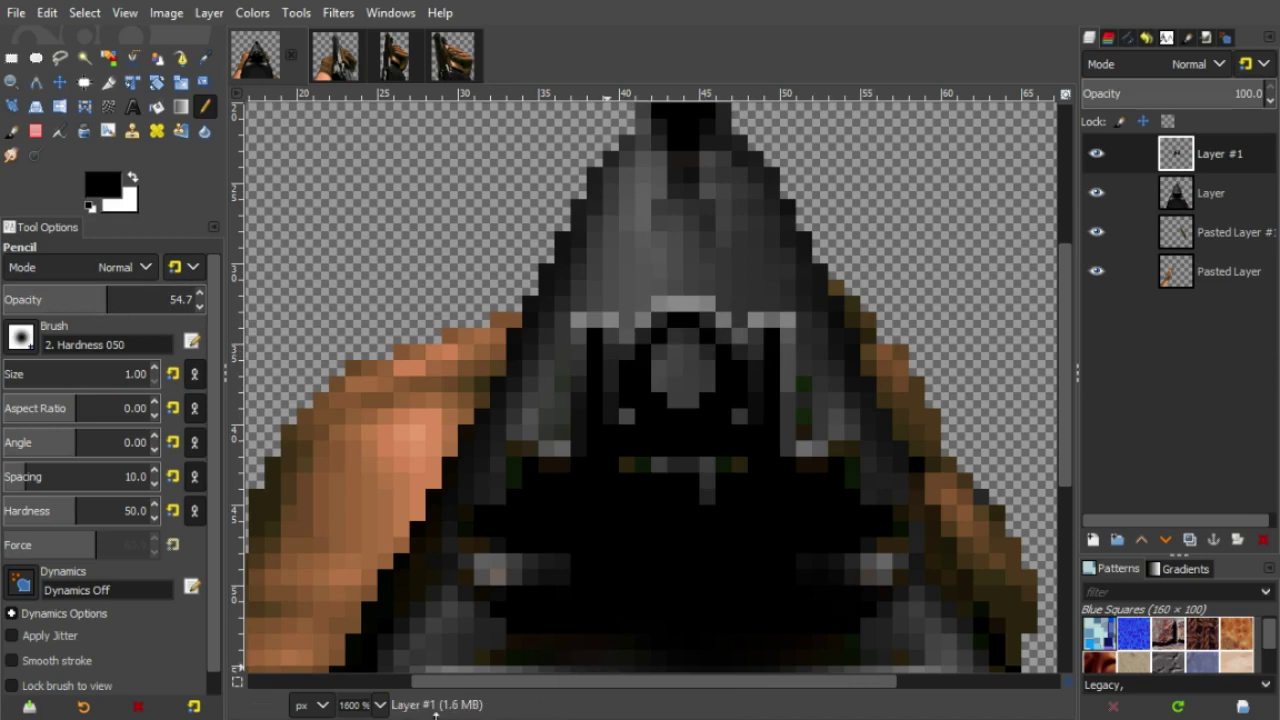
pyautogui.scroll(-2, 382, 704)
pyautogui.scroll(2, 380, 705)
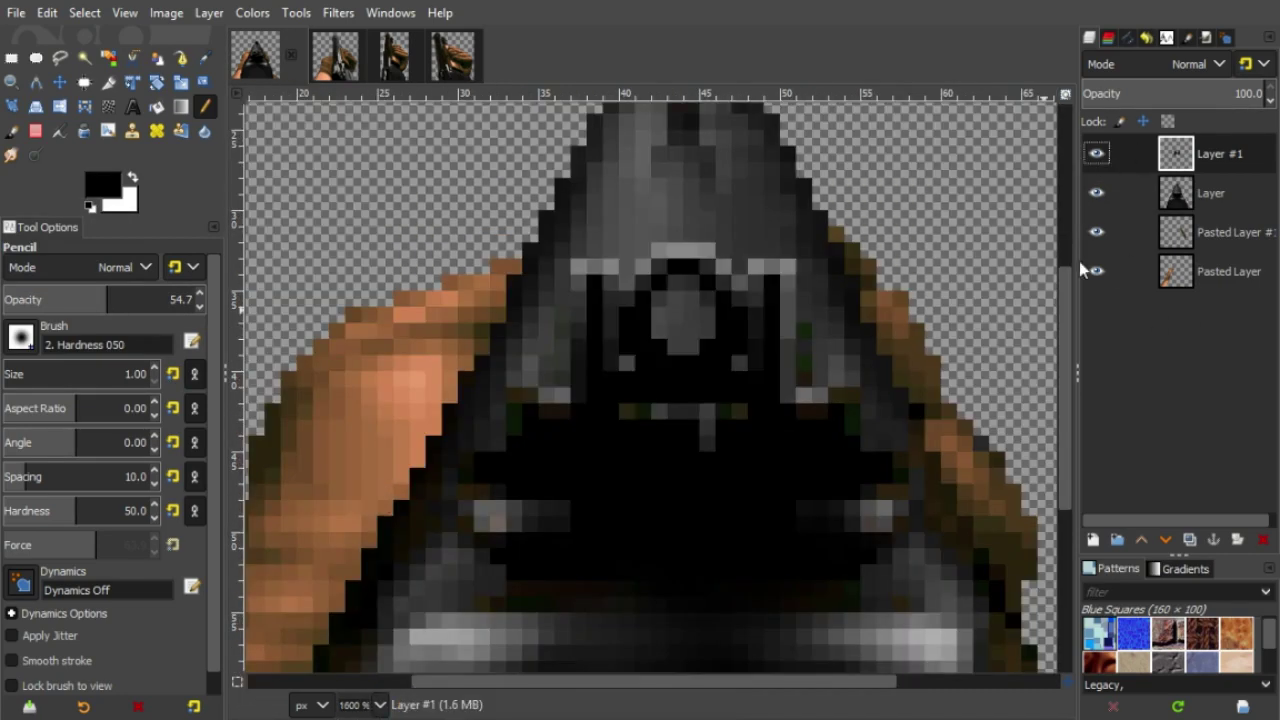
# - Cut the 17 by 14 px rear sight area to its own layer, delete the emptied layer, and move the sight three pixels down
pyautogui.click(11, 58)
pyautogui.moveTo(537, 243); pyautogui.dragTo(813, 470)
pyautogui.hotkey('ctrl', 'x')
pyautogui.hotkey('ctrl', 'v')
pyautogui.click(1093, 540)
pyautogui.click(1221, 194)
pyautogui.click(1263, 540)
pyautogui.click(1221, 154)
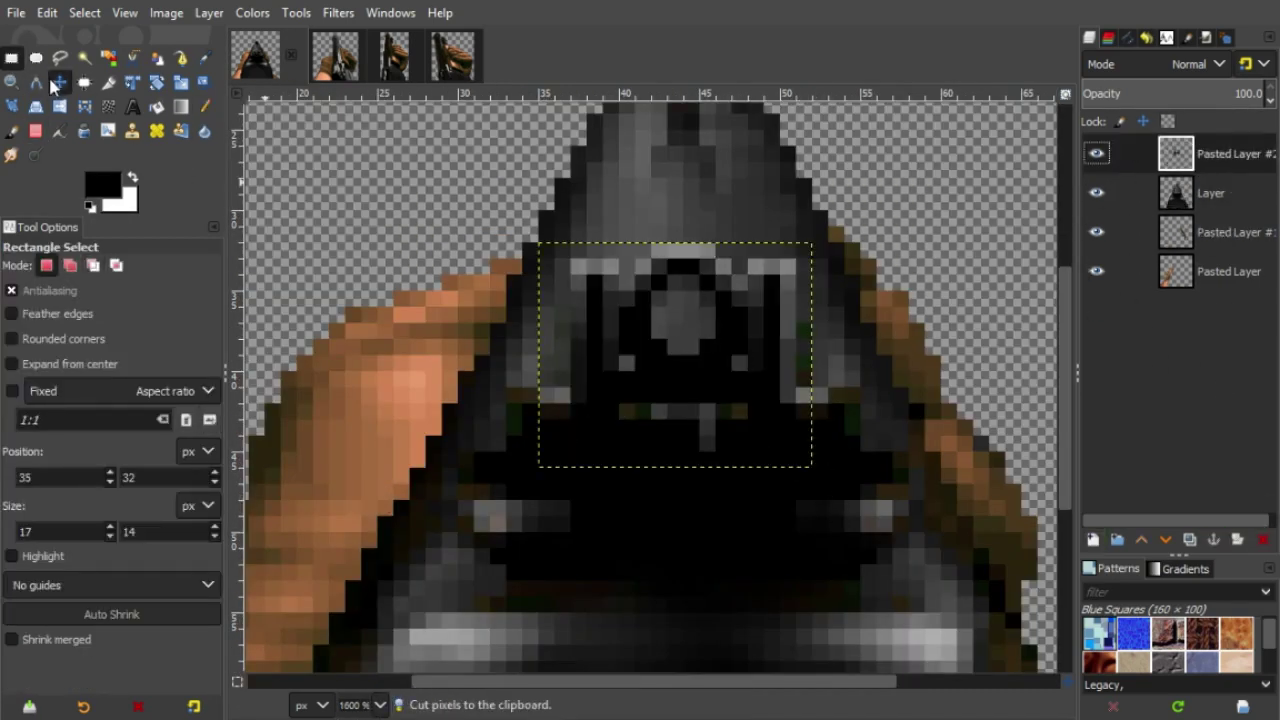
pyautogui.click(60, 83)
pyautogui.moveTo(684, 425); pyautogui.dragTo(694, 474)
# - Paint red dots on top of both rear sight bars at full opacity, with a darker red pixel below each at 42.6%
pyautogui.press('n')
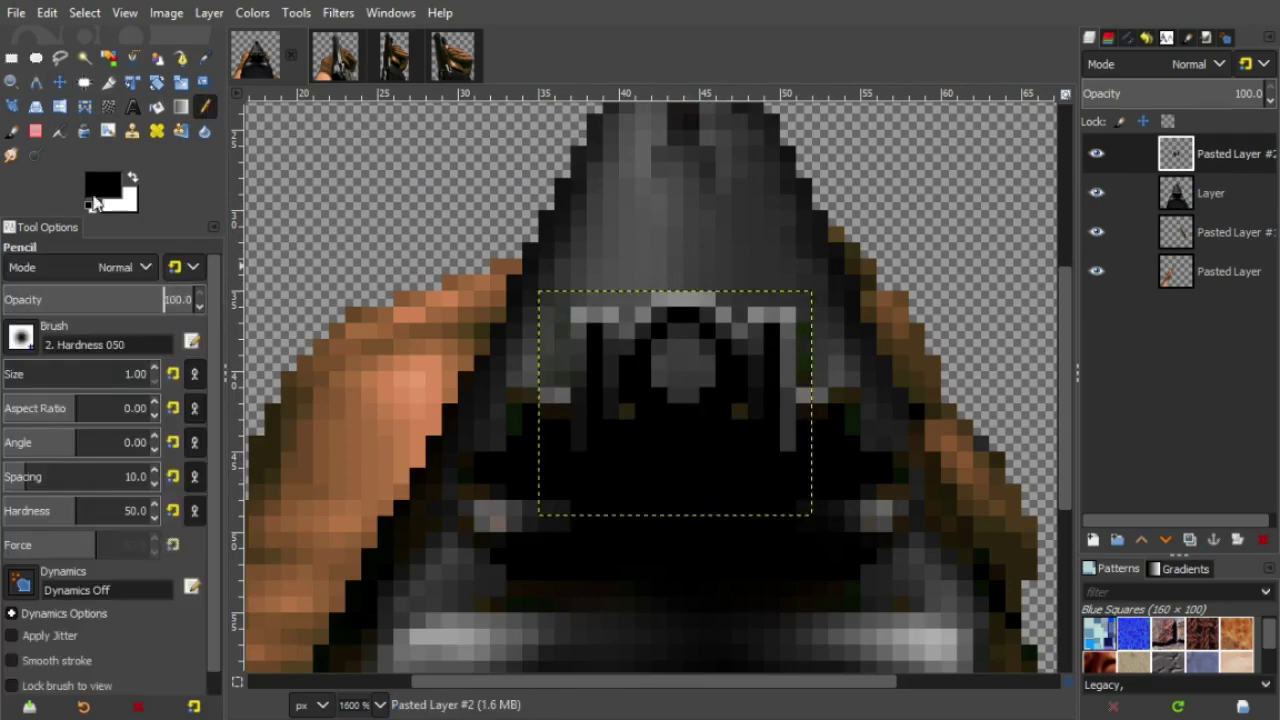
pyautogui.click(595, 331)
pyautogui.click(771, 331)
pyautogui.click(82, 299)
pyautogui.click(595, 346)
pyautogui.click(771, 346)
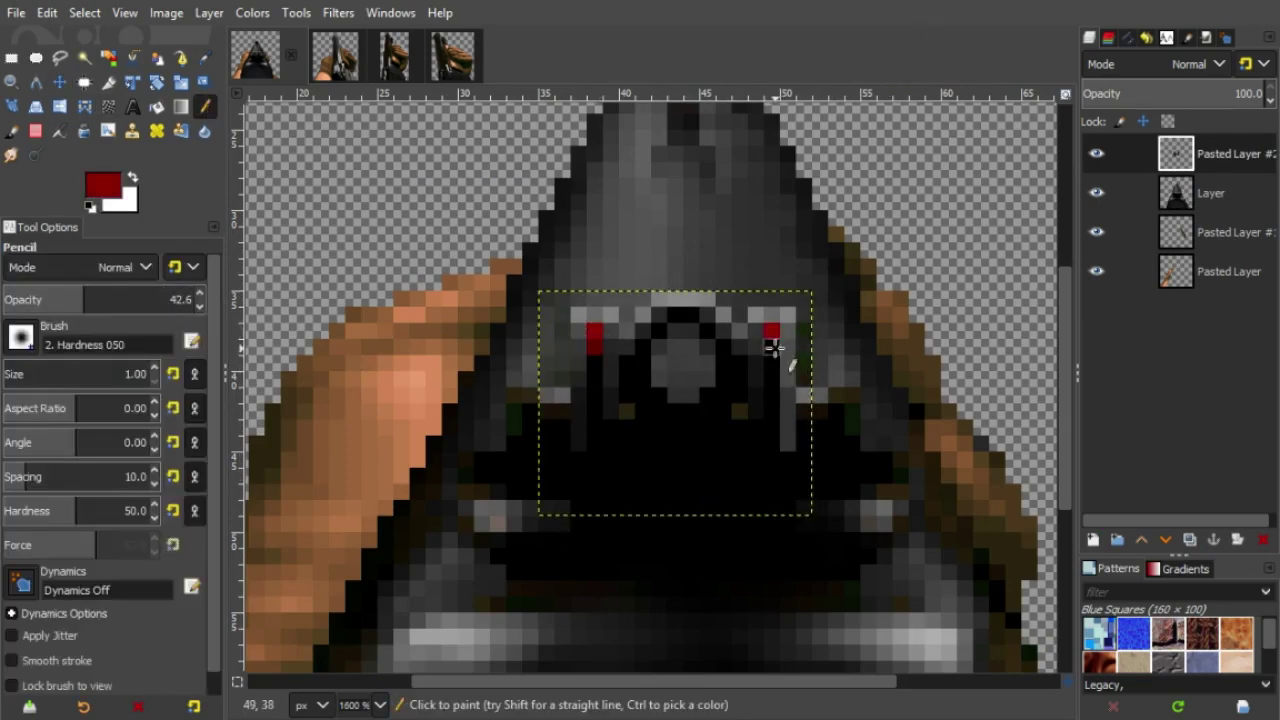
# - Reset the drawing colour to black and expand the rear sight layer to the image size
pyautogui.click(91, 207)
pyautogui.click(149, 299)
pyautogui.moveTo(579, 411); pyautogui.dragTo(579, 443)
pyautogui.hotkey('ctrl', 'z')
pyautogui.click(209, 13)
pyautogui.click(281, 310)
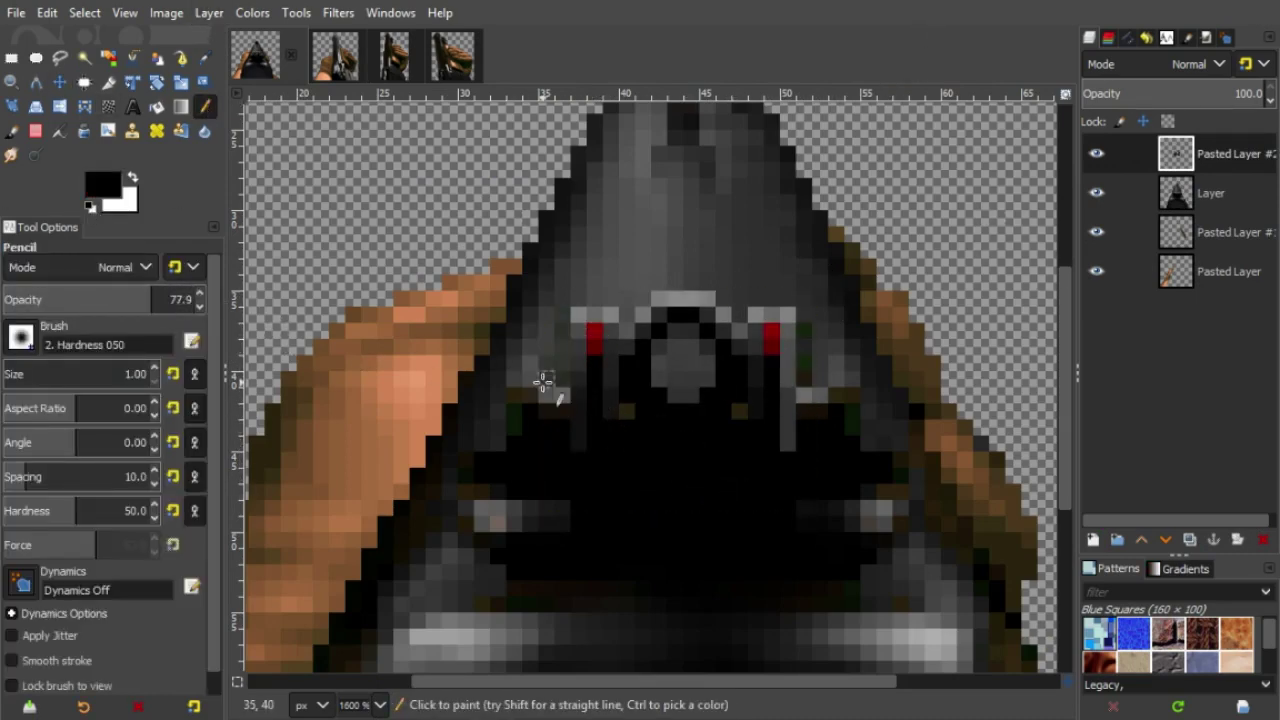
# - Shade a soft shadow outline around the rear sight with the black 1 px Pencil at 26.3% opacity
pyautogui.moveTo(565, 362); pyautogui.dragTo(561, 412)
pyautogui.click(53, 293)
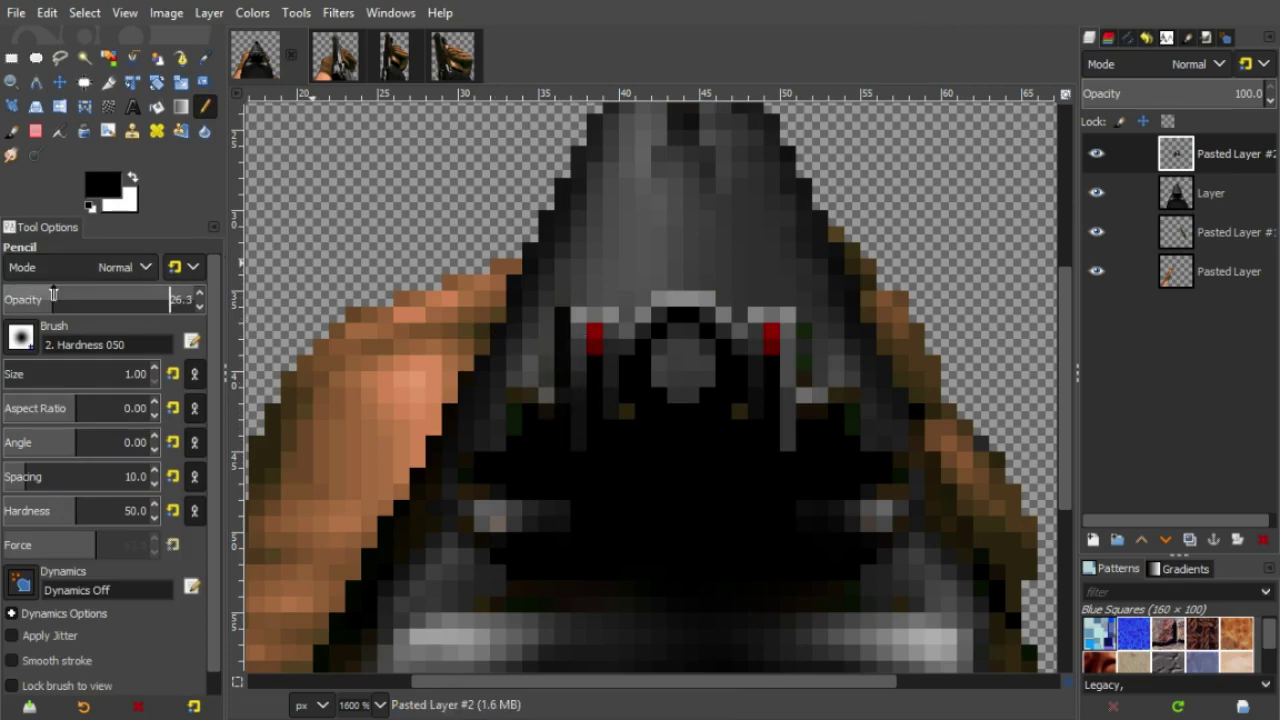
pyautogui.hotkey('ctrl', 'z')
pyautogui.moveTo(563, 316); pyautogui.dragTo(555, 413)
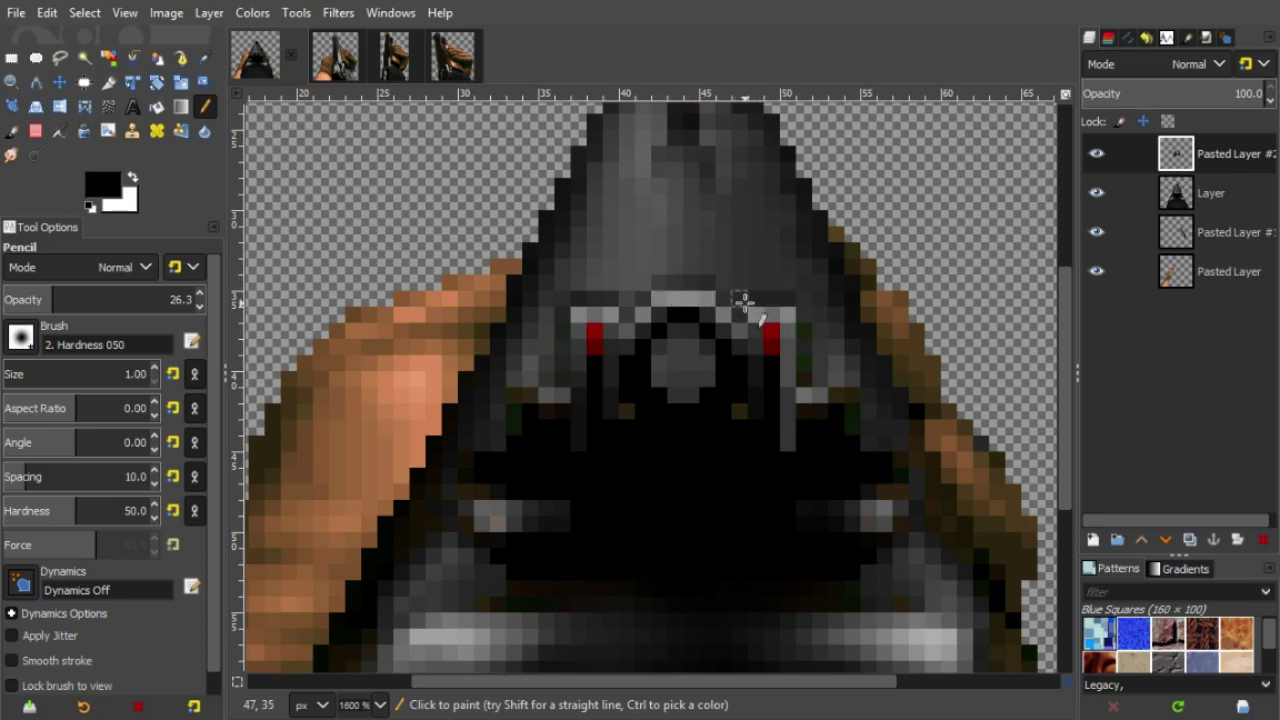
# - Move the rear sight layer about four pixels down the gun
pyautogui.scroll(5, 776, 432)
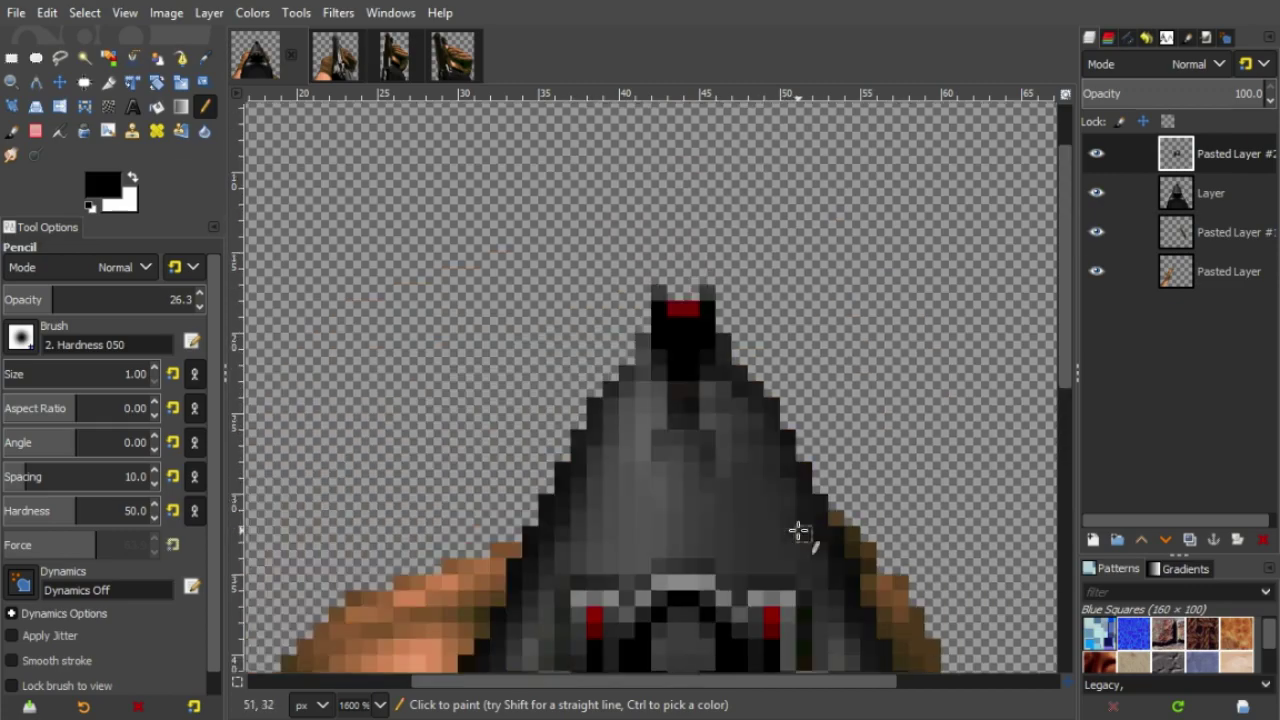
pyautogui.scroll(-2, 655, 422)
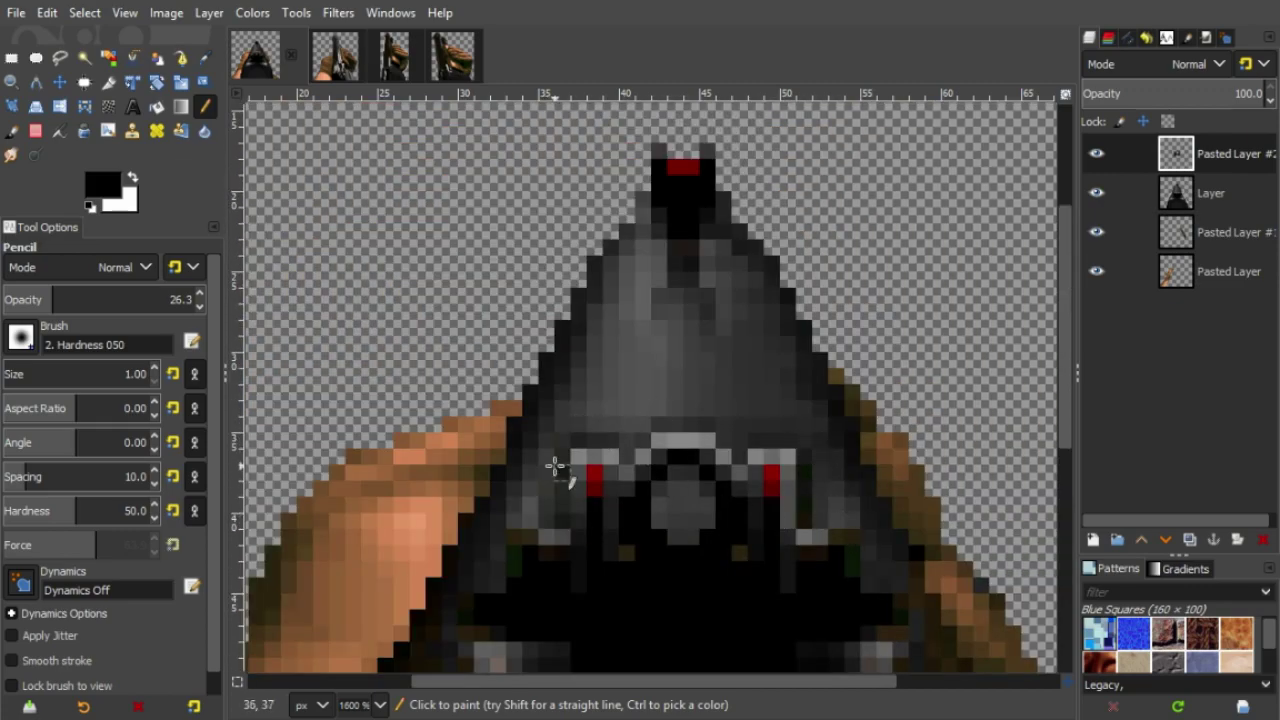
pyautogui.scroll(-2, 555, 466)
pyautogui.click(379, 705)
pyautogui.click(378, 530)
pyautogui.scroll(-1, 469, 557)
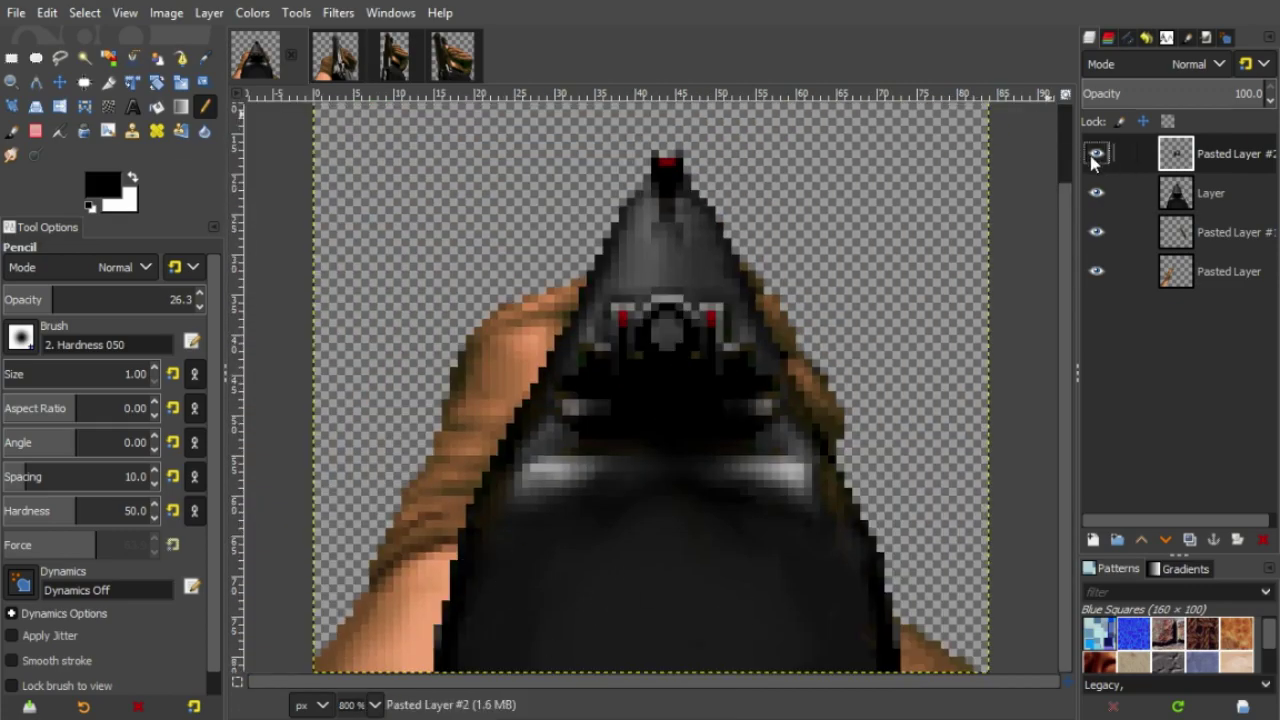
pyautogui.click(60, 83)
pyautogui.moveTo(674, 375); pyautogui.dragTo(672, 406)
pyautogui.click(1176, 194)
pyautogui.click(1176, 154)
pyautogui.moveTo(779, 460); pyautogui.dragTo(779, 445)
pyautogui.moveTo(745, 339); pyautogui.dragTo(745, 339)
pyautogui.moveTo(682, 427); pyautogui.dragTo(730, 434)
# - Smudge the gun layer around the rear sight with a 6 px brush and merge the sight layer down onto it
pyautogui.press('pagedown')
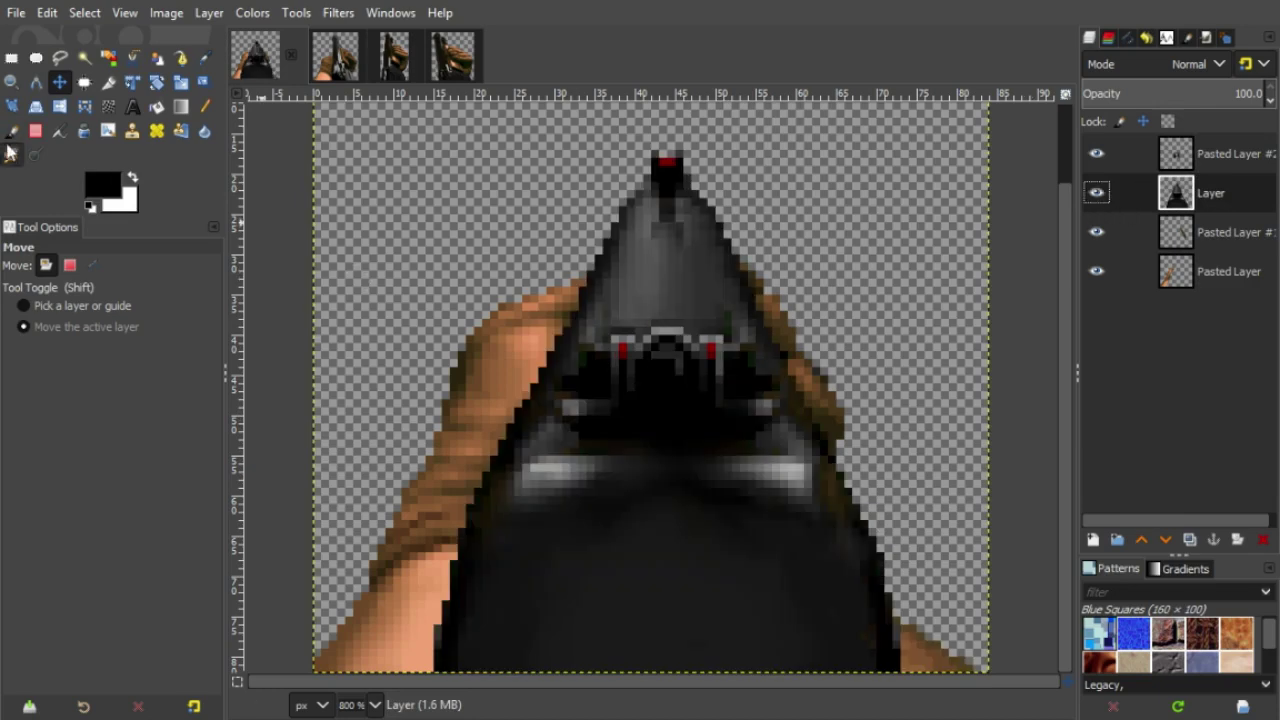
pyautogui.press('s')
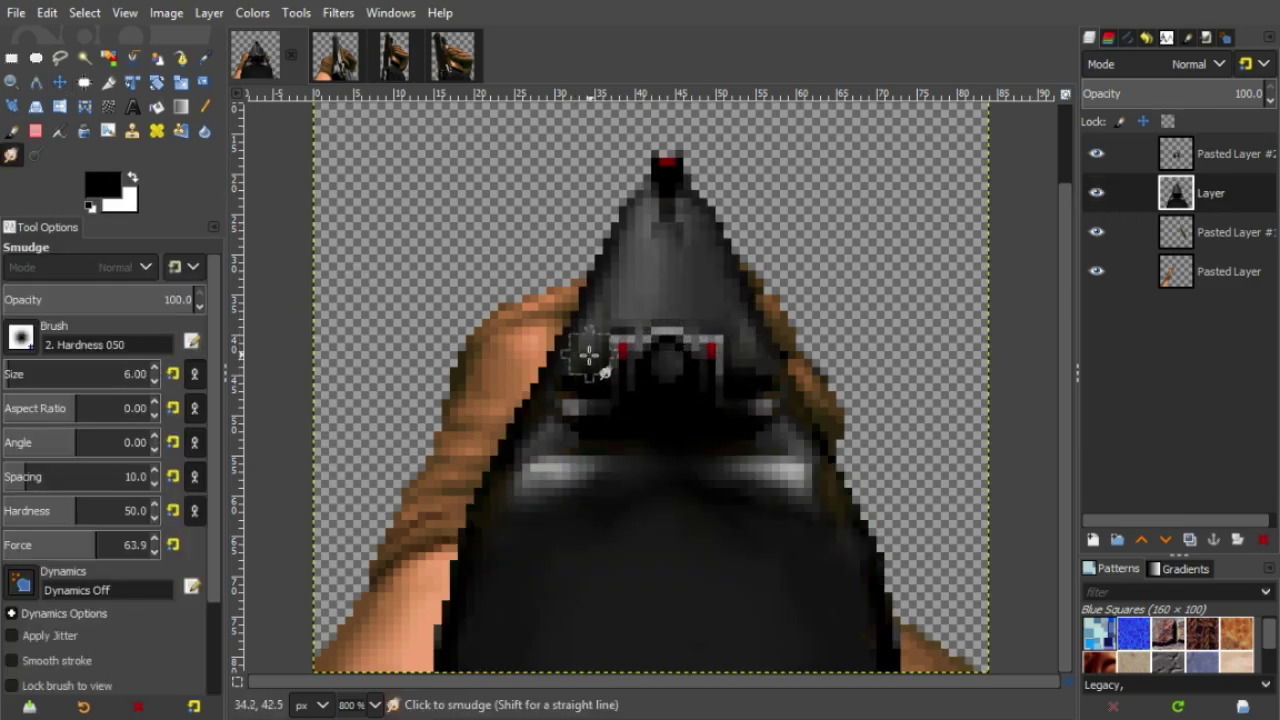
pyautogui.rightClick(1176, 155)
pyautogui.click(1150, 375)
# - Pick the grey of the highlight below the rear sight and pencil a grey bar joining it to the opposite highlight
pyautogui.click(376, 705)
pyautogui.click(391, 488)
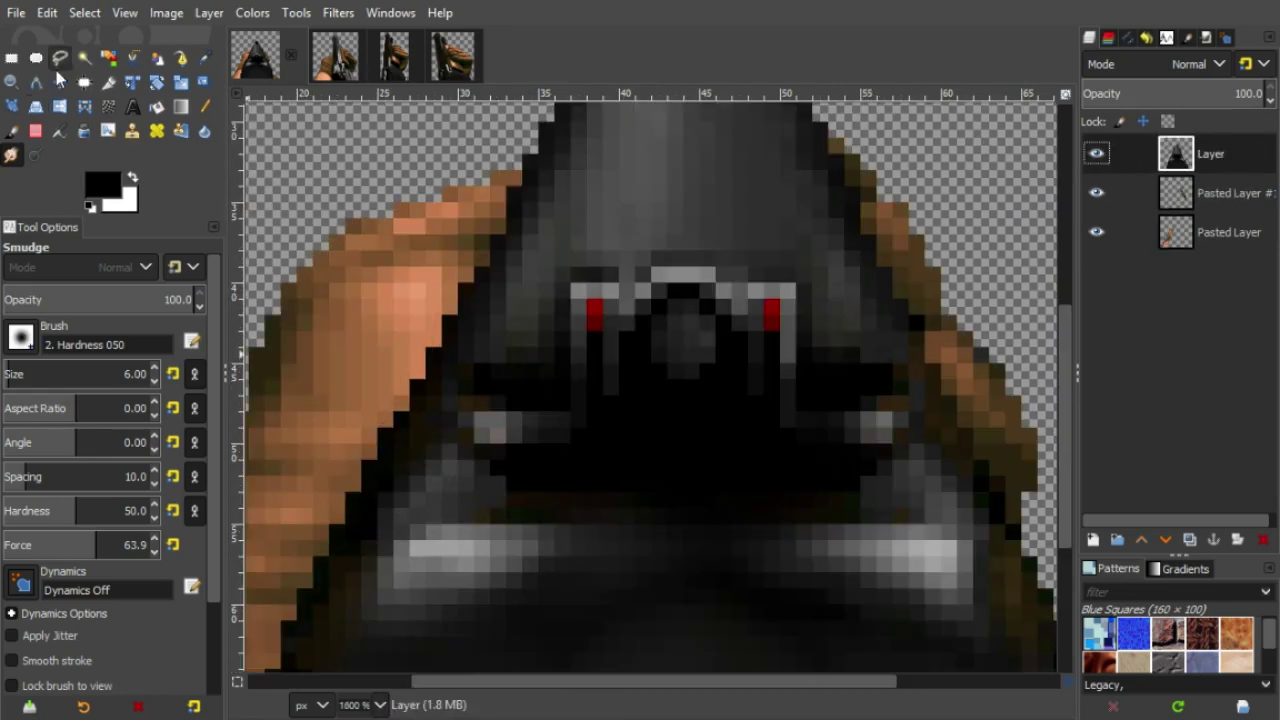
pyautogui.click(205, 58)
pyautogui.click(477, 420)
pyautogui.press('n')
pyautogui.moveTo(480, 422); pyautogui.dragTo(790, 437)
# - Darken the middle of the grey bar below the rear sight with a black 8 px Paintbrush at 31.1% opacity
pyautogui.press('d')
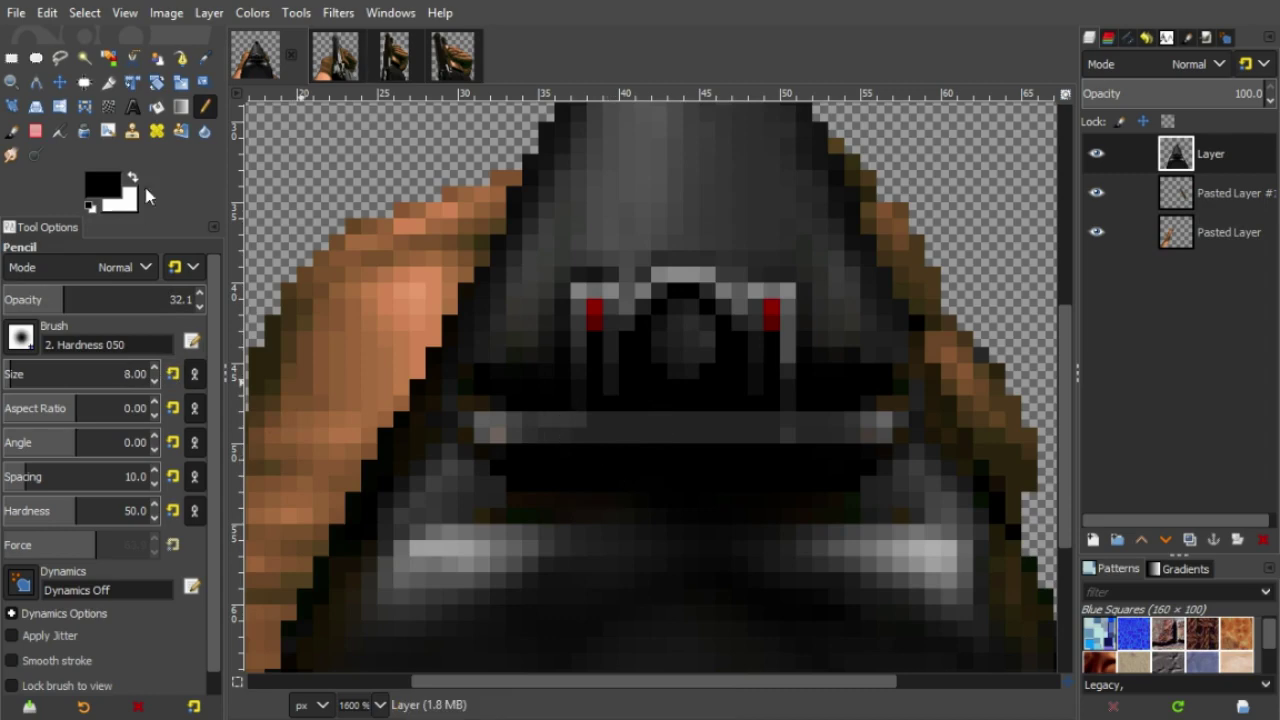
pyautogui.hotkey('shift', 'e')
pyautogui.press('p')
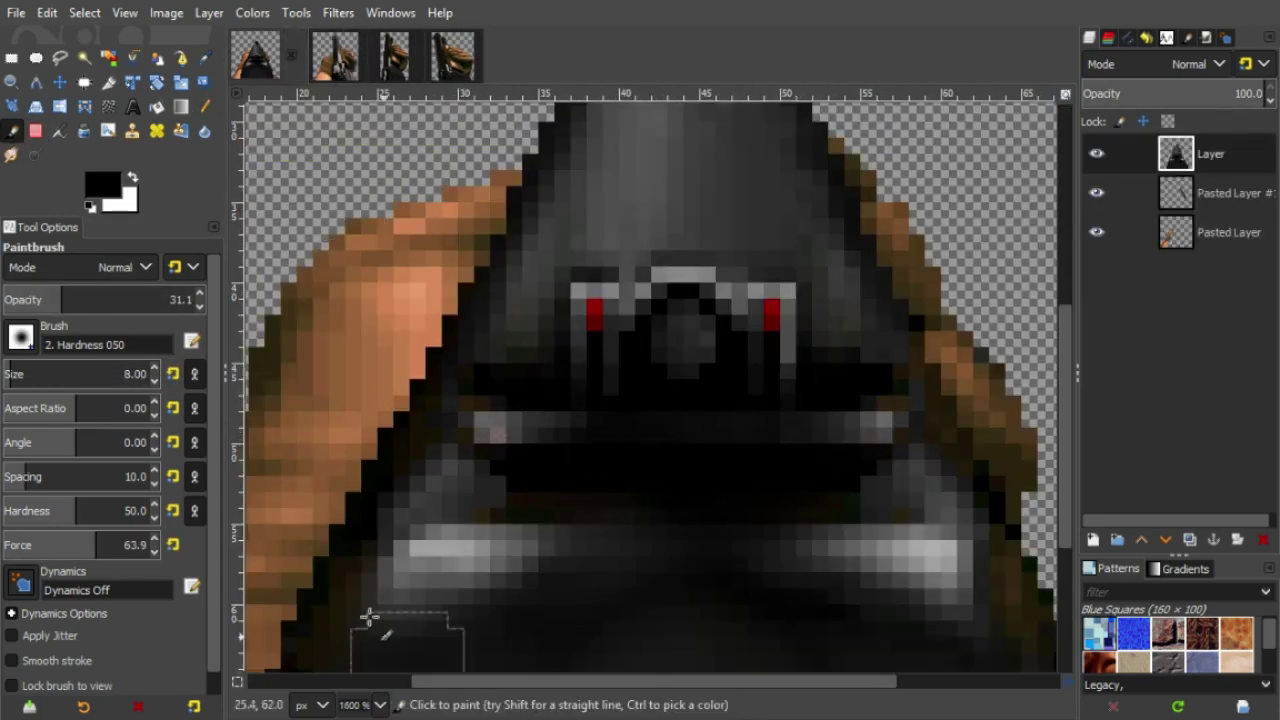
pyautogui.press('s')
pyautogui.press('3')
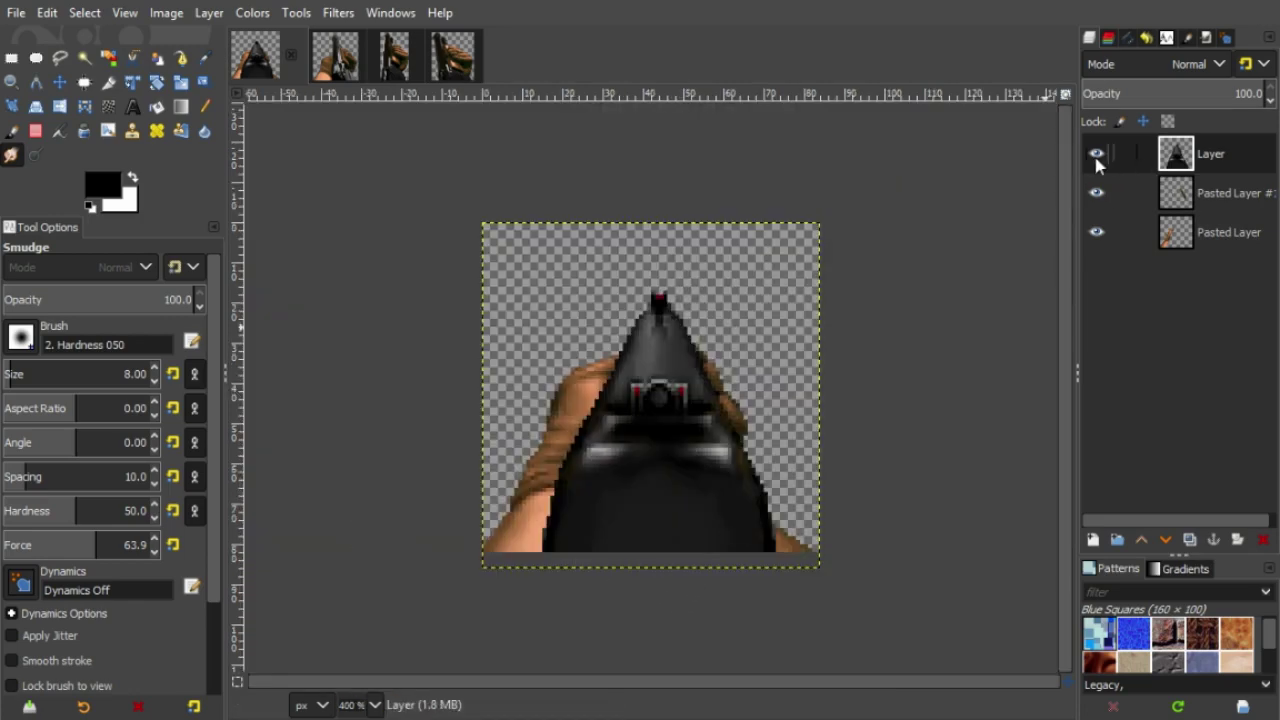
pyautogui.press('m')
pyautogui.moveTo(684, 501); pyautogui.dragTo(685, 501)
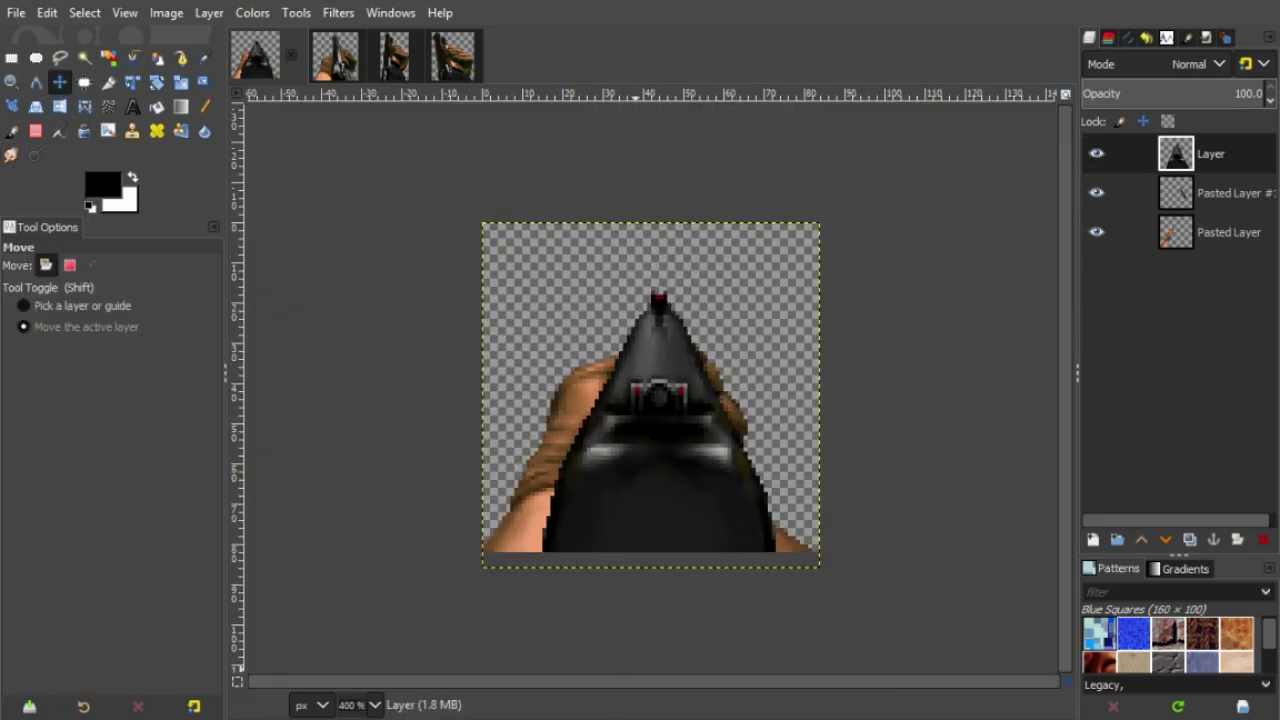
# - Smudge the receiver's bright highlights together across the middle and down both side edges with an 8 px brush
pyautogui.press('4')
pyautogui.press('s')
pyautogui.moveTo(575, 471); pyautogui.dragTo(650, 474)
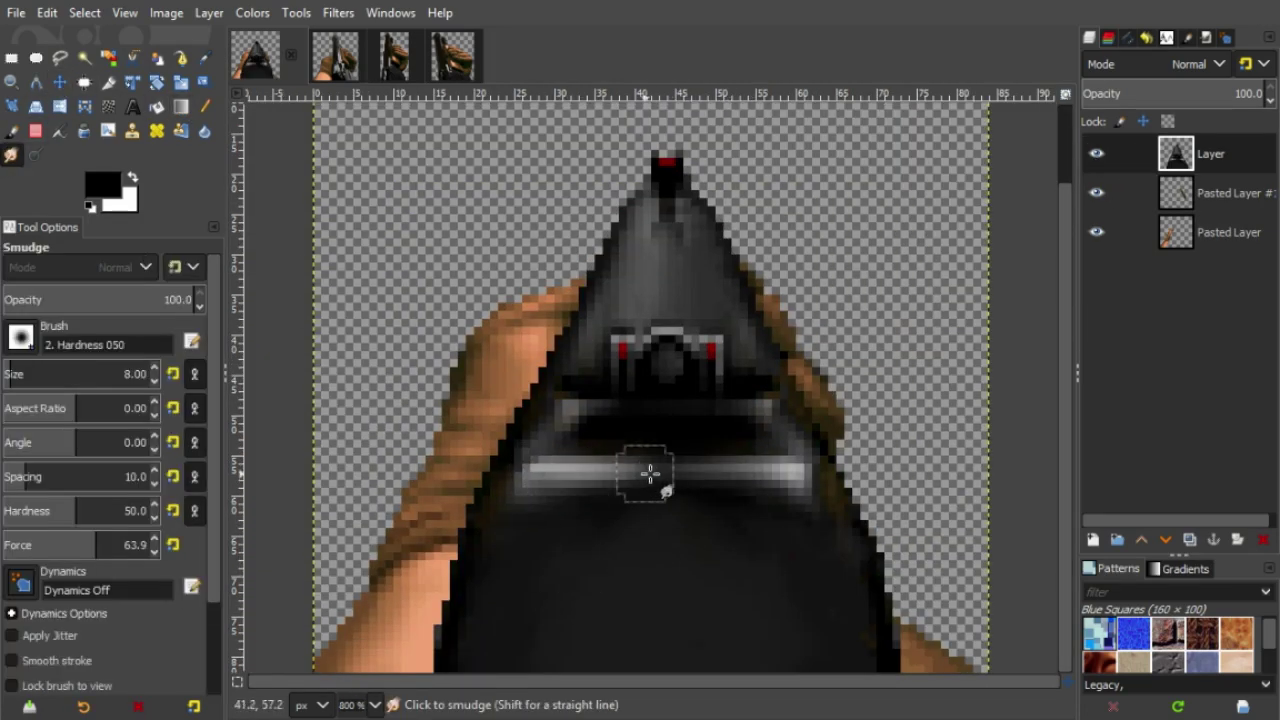
pyautogui.moveTo(793, 474); pyautogui.dragTo(828, 576)
pyautogui.moveTo(521, 488); pyautogui.dragTo(489, 562)
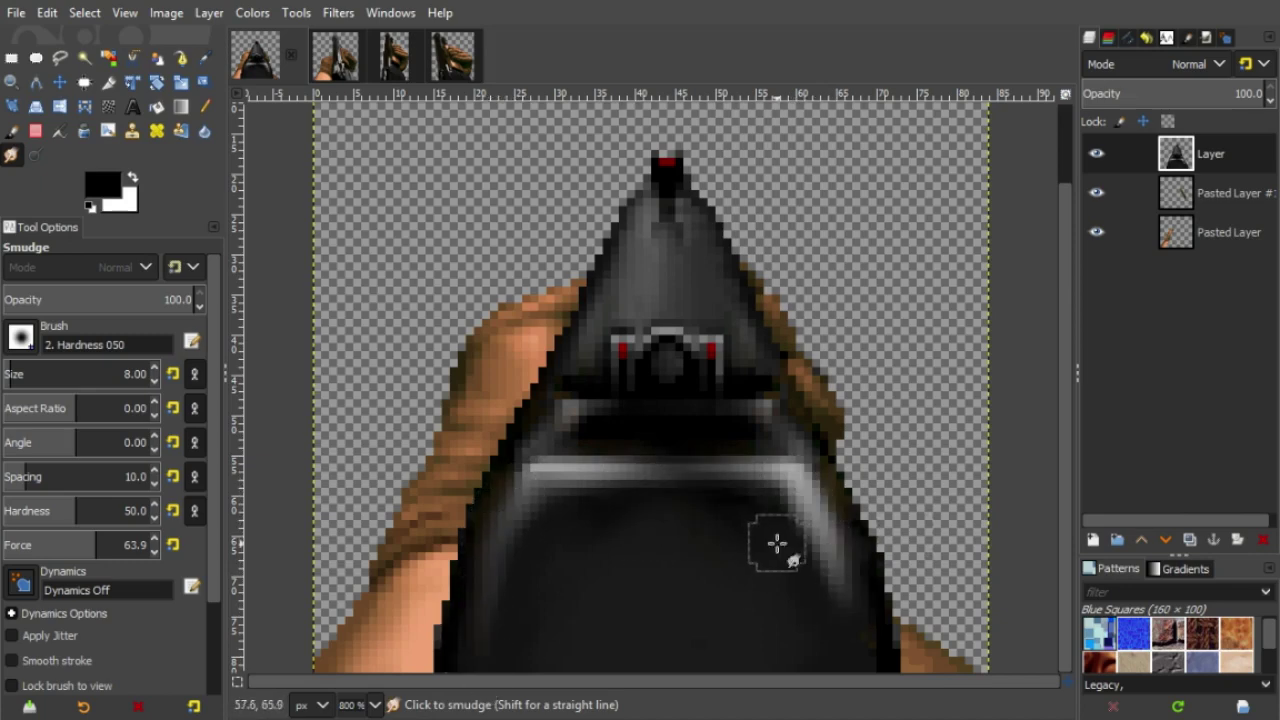
pyautogui.moveTo(835, 548); pyautogui.dragTo(848, 644)
pyautogui.moveTo(802, 518)
pyautogui.mouseDown()
pyautogui.moveTo(846, 640)
pyautogui.moveTo(826, 557)
pyautogui.mouseUp()
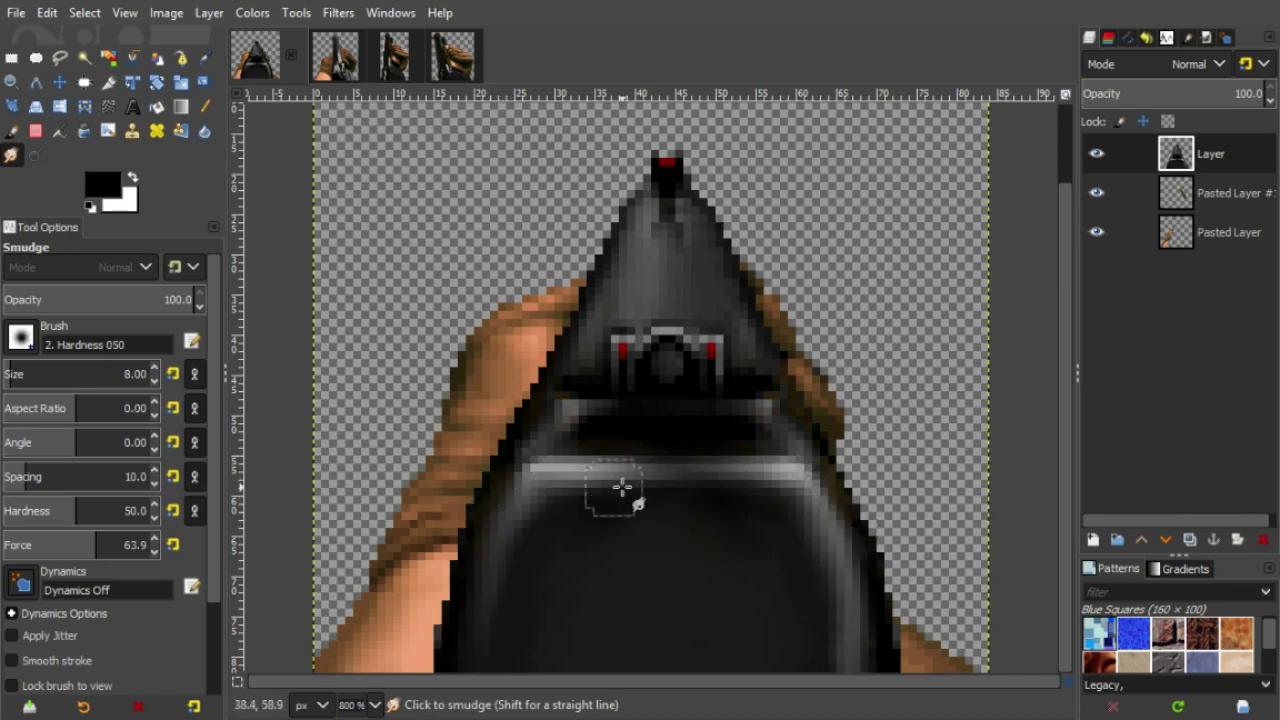
# - Smudge the receiver highlights upward along both sides of the gun toward the rear sight
pyautogui.moveTo(543, 470); pyautogui.dragTo(570, 365)
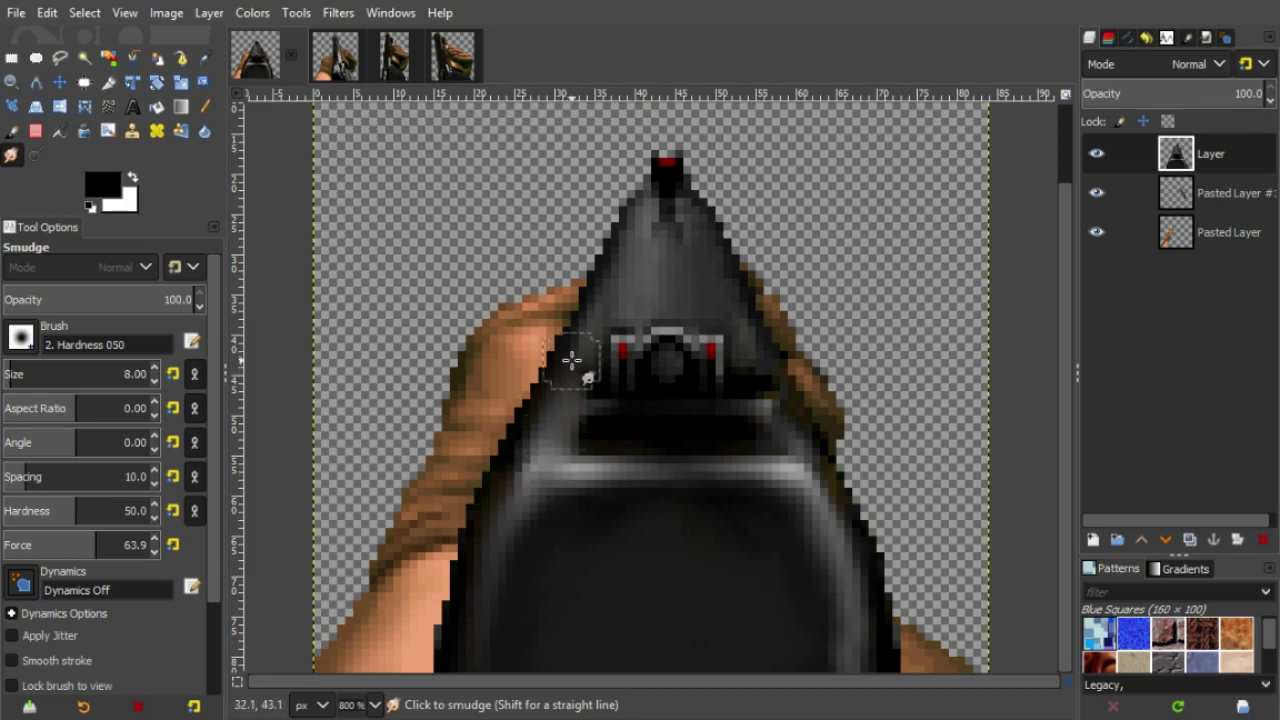
pyautogui.moveTo(782, 448); pyautogui.dragTo(766, 391)
pyautogui.click(1096, 153)
pyautogui.click(1096, 153)
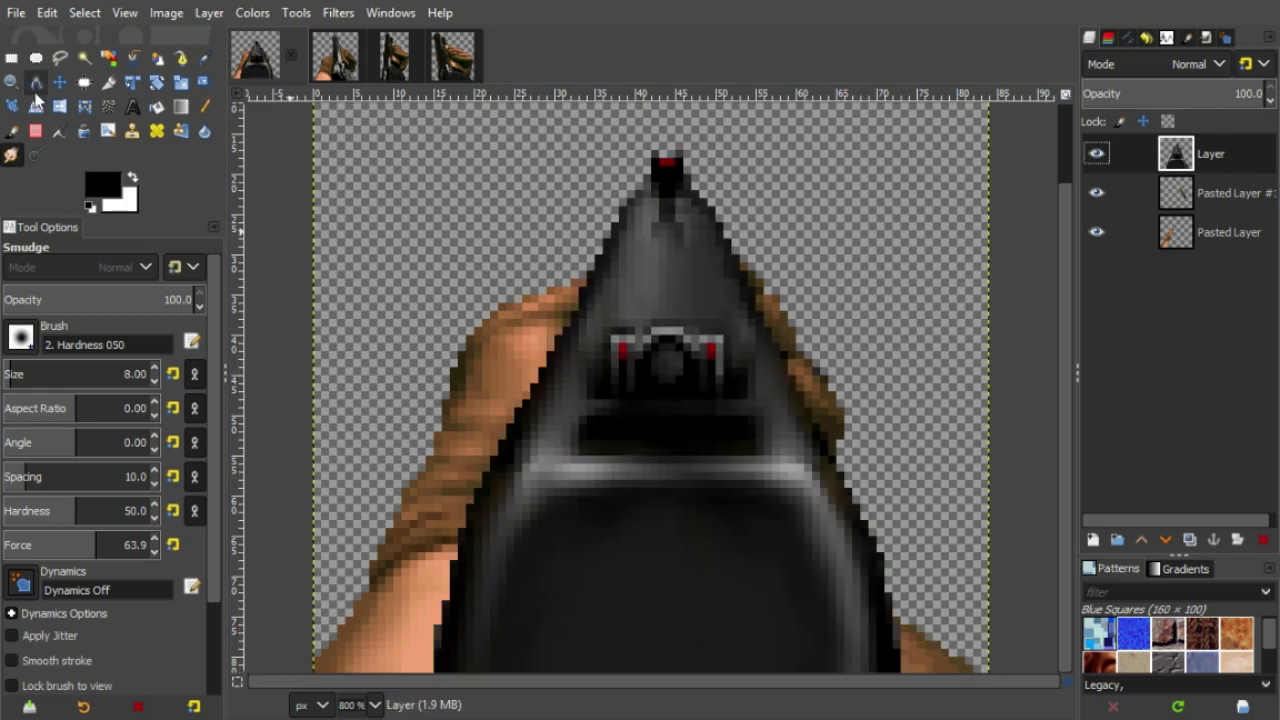
# - Cut the 10 by 8 px arm piece beside the gun's lower edge to its own layer, lower it to the stack's bottom, and reselect the gun layer
pyautogui.press('r')
pyautogui.moveTo(899, 618); pyautogui.dragTo(980, 672)
pyautogui.hotkey('ctrl', 'x')
pyautogui.hotkey('ctrl', 'v')
pyautogui.click(1093, 540)
pyautogui.click(1165, 540)
pyautogui.doubleClick(1165, 540)
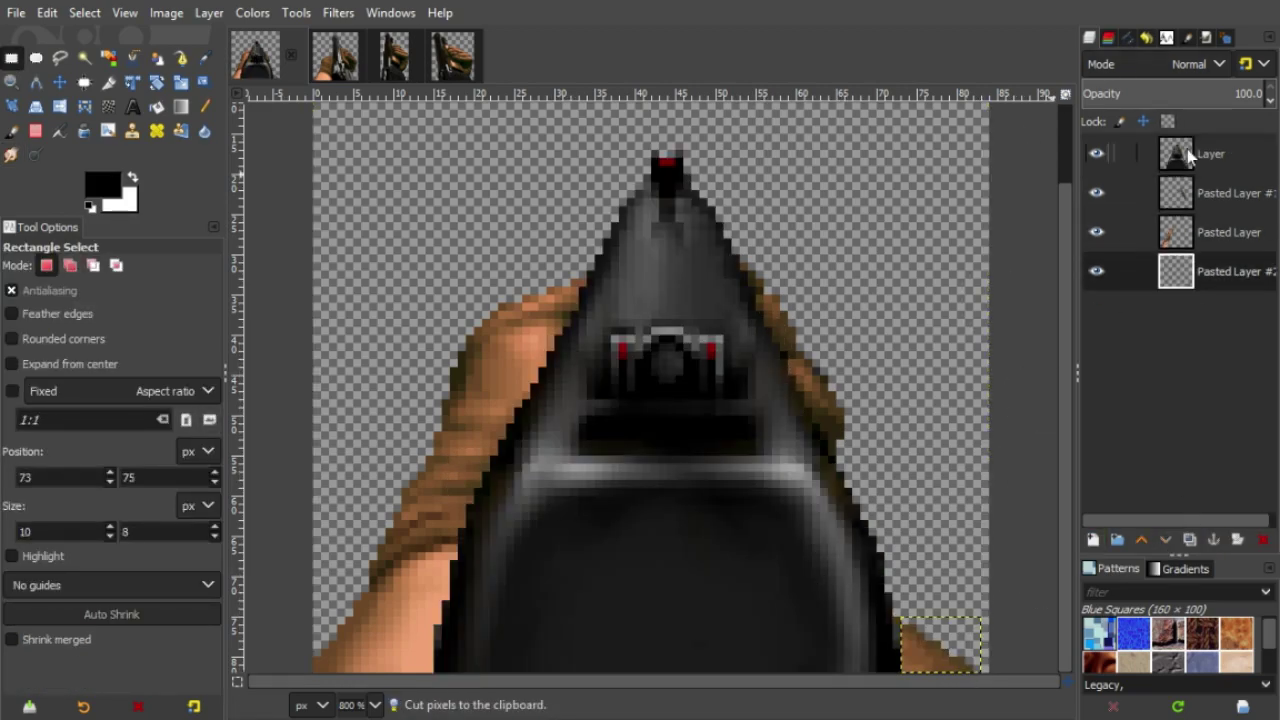
pyautogui.click(1188, 155)
pyautogui.click(1097, 154)
pyautogui.click(1097, 154)
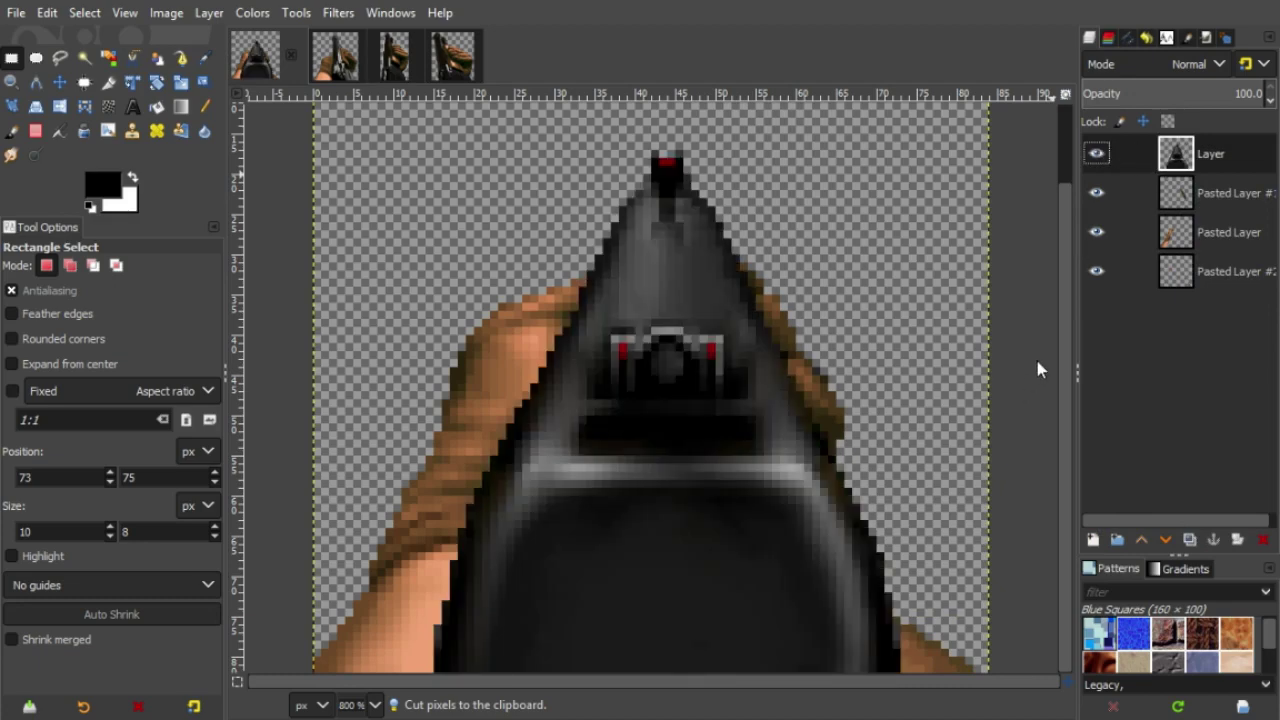
# - Duplicate the gun layer, flip the copy horizontally, and move it about four pixels across to line up with the original
pyautogui.hotkey('shift', 'ctrl', 'd')
pyautogui.click(59, 106)
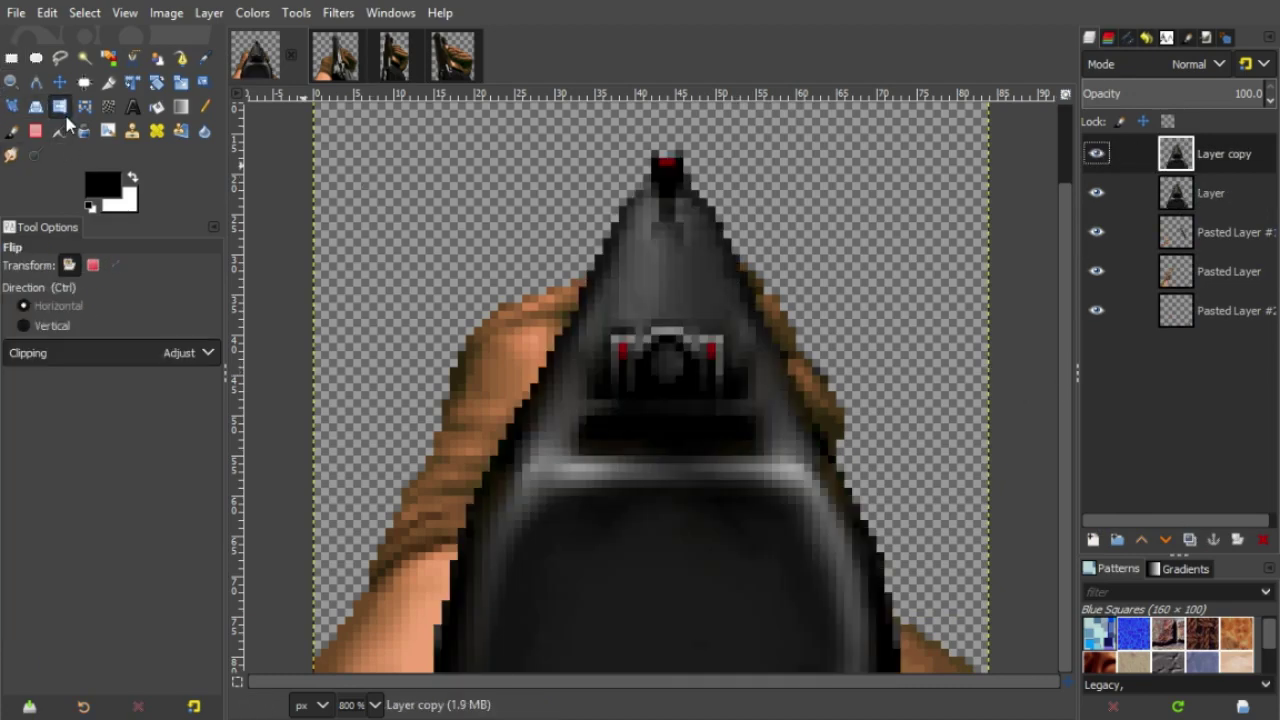
pyautogui.click(840, 476)
pyautogui.click(60, 85)
pyautogui.moveTo(599, 344); pyautogui.dragTo(631, 345)
pyautogui.click(1096, 157)
pyautogui.click(1096, 157)
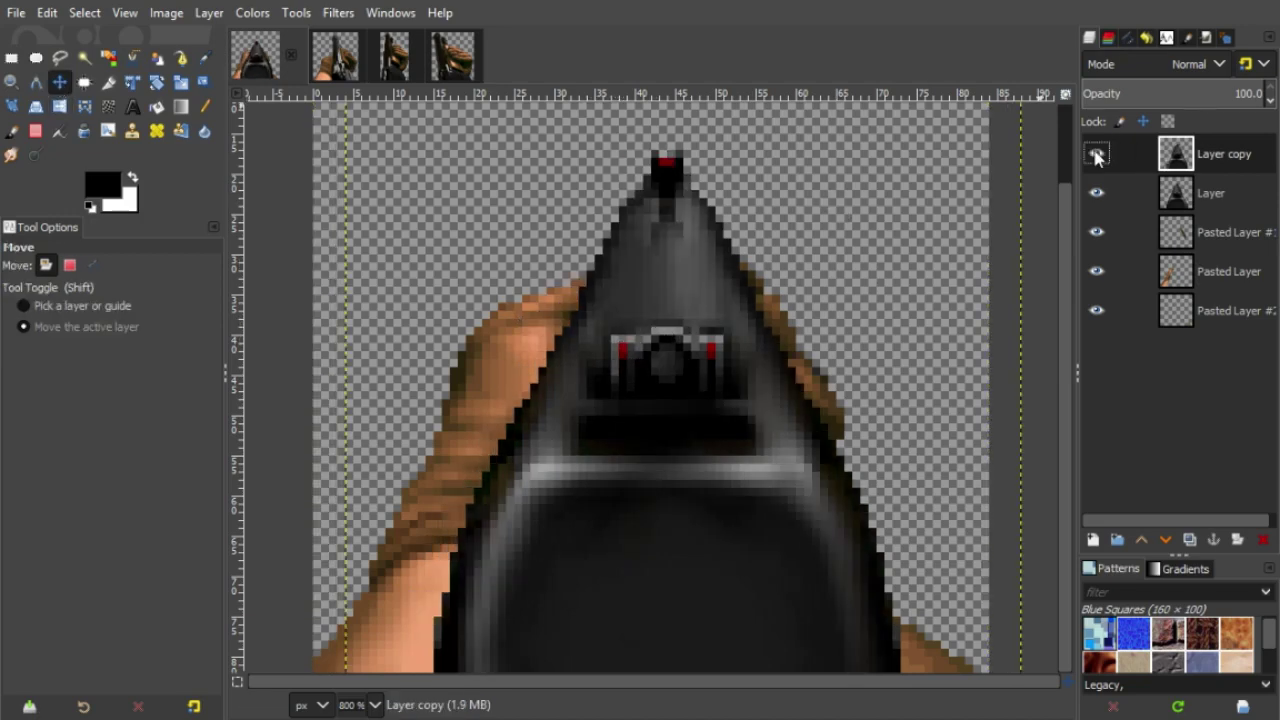
# - Set the flipped gun copy to about 50% opacity and merge it down onto the original gun layer
pyautogui.moveTo(1235, 95); pyautogui.dragTo(1211, 94)
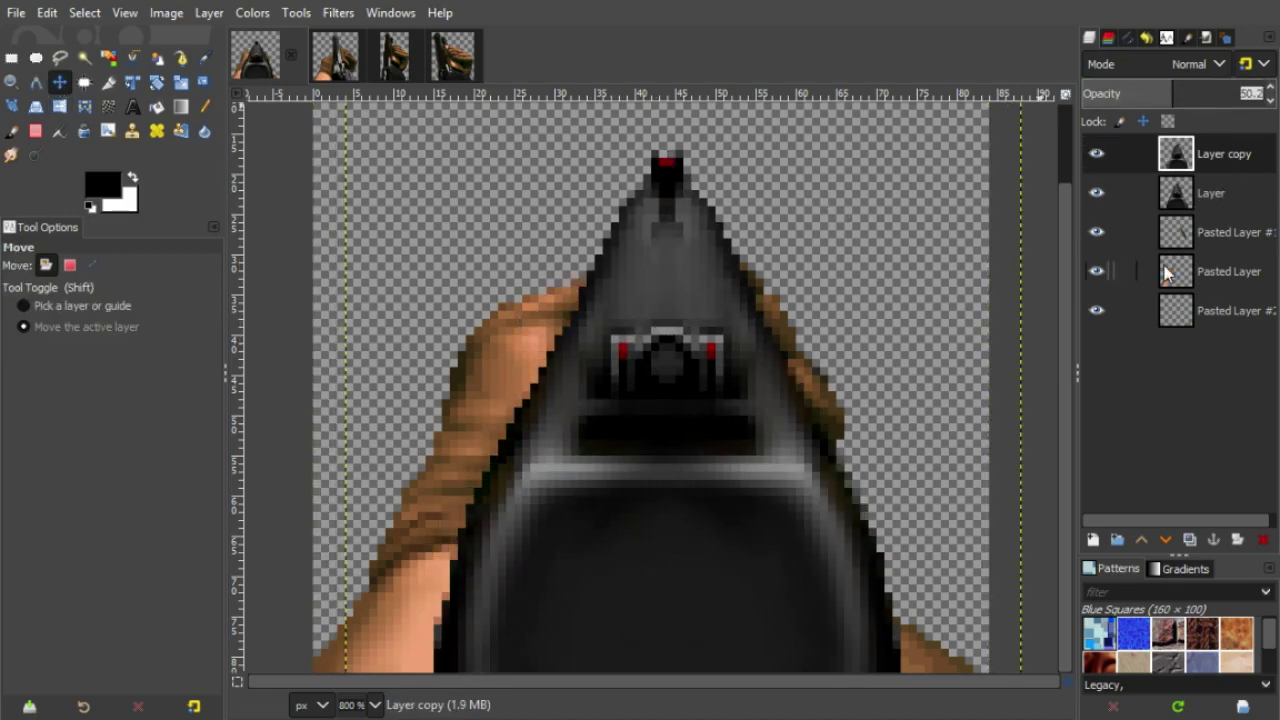
pyautogui.click(1098, 153)
pyautogui.click(1098, 153)
pyautogui.scroll(1, 492, 301)
pyautogui.rightClick(1222, 154)
pyautogui.click(1140, 390)
pyautogui.scroll(-1, 815, 387)
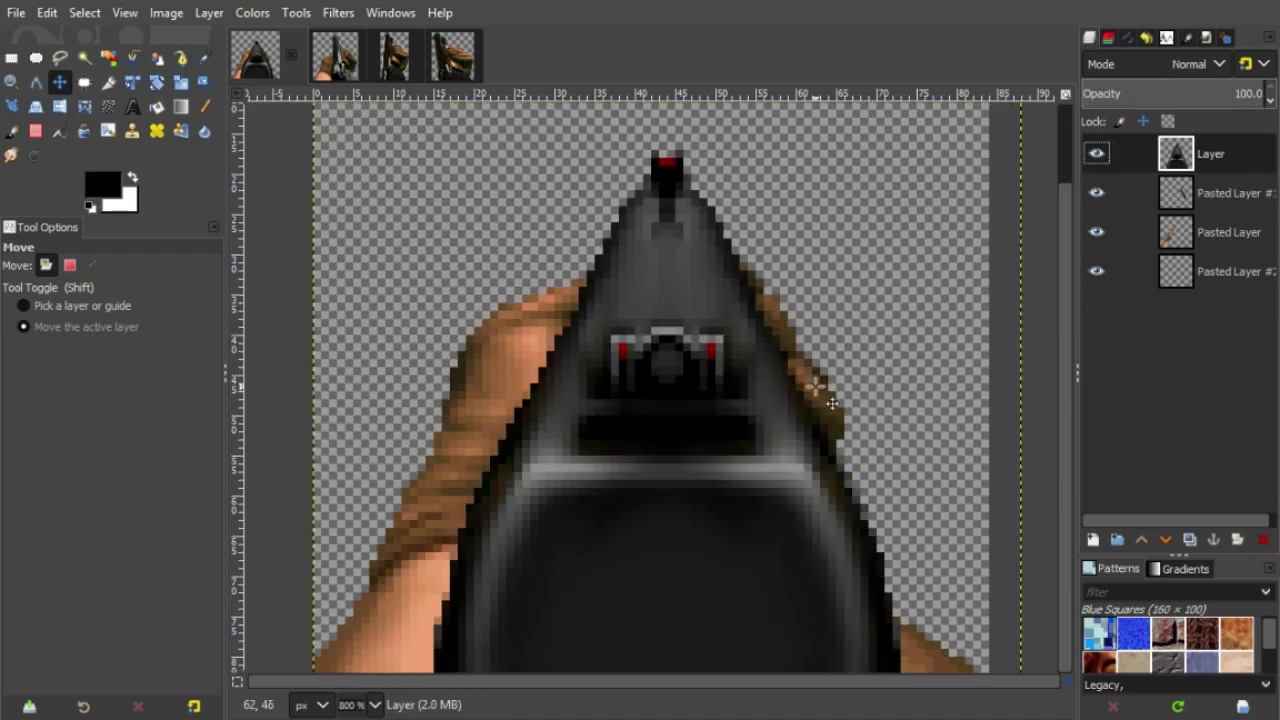
# - Draw a thick black horizontal bar across the lower receiver using the Pencil at 100% opacity and size 5.45
pyautogui.click(12, 131)
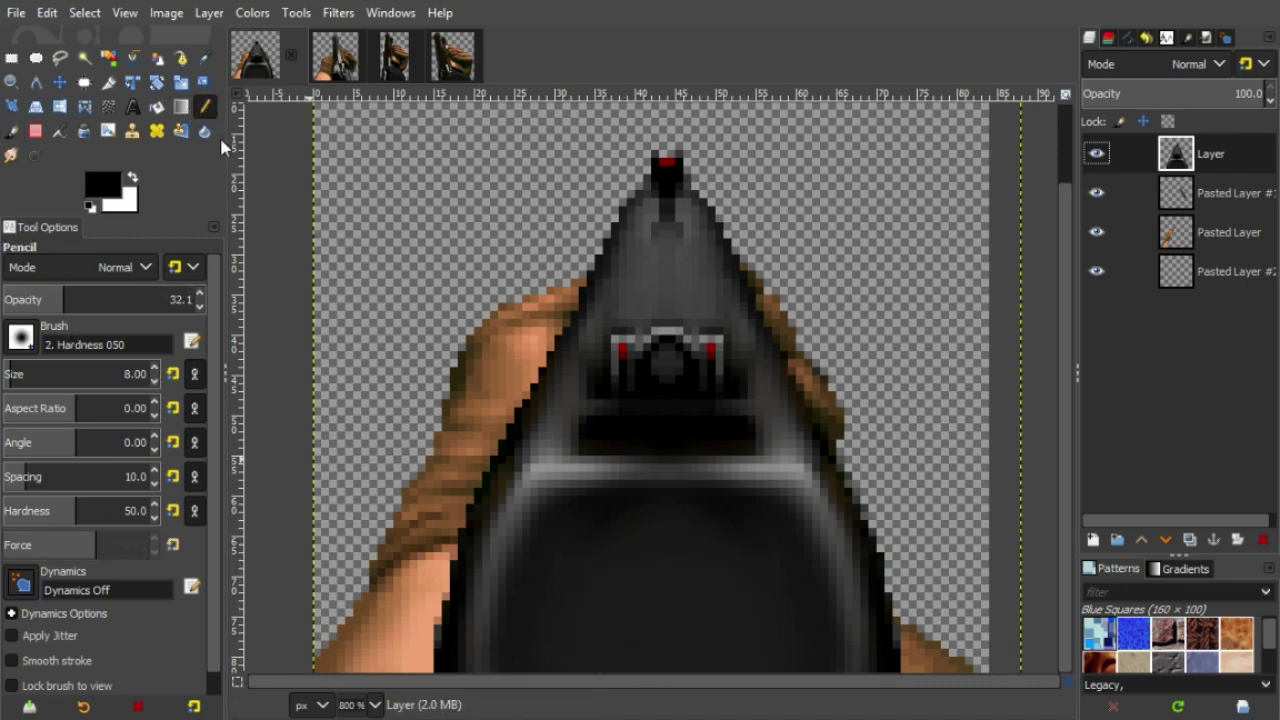
pyautogui.scroll(3, 548, 543)
pyautogui.scroll(-3, 560, 549)
pyautogui.press('5')
pyautogui.scroll(-4, 660, 535)
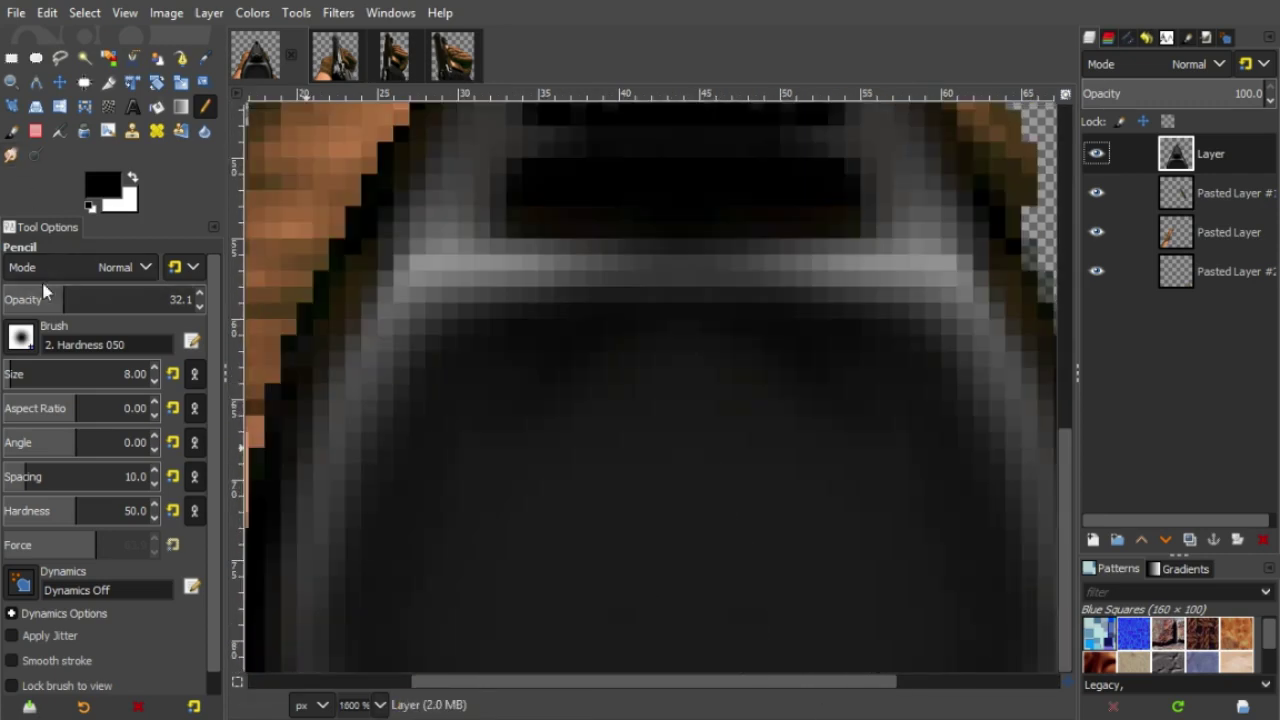
pyautogui.moveTo(48, 291); pyautogui.dragTo(202, 293)
pyautogui.click(9, 374)
pyautogui.click(594, 454)
pyautogui.keyDown('shift'); pyautogui.click(803, 456); pyautogui.keyUp('shift')
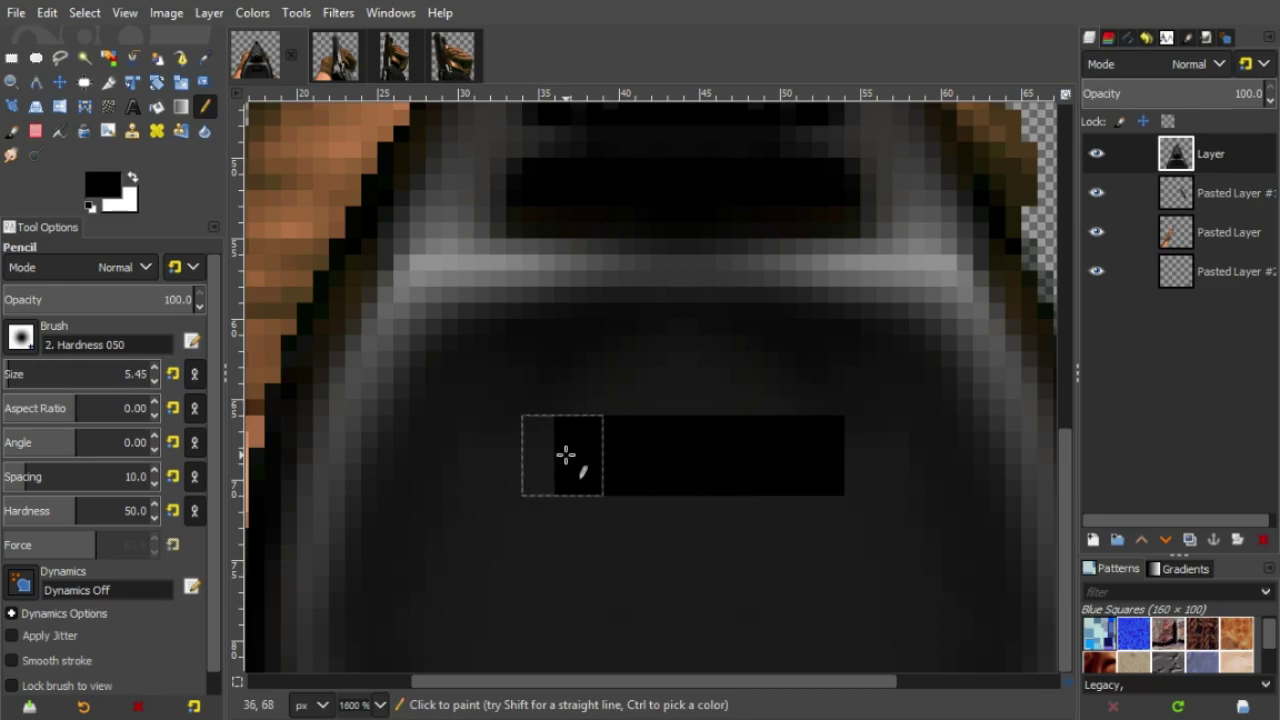
pyautogui.click(553, 456)
pyautogui.keyDown('shift'); pyautogui.click(815, 461); pyautogui.keyUp('shift')
pyautogui.keyDown('shift'); pyautogui.click(543, 453); pyautogui.keyUp('shift')
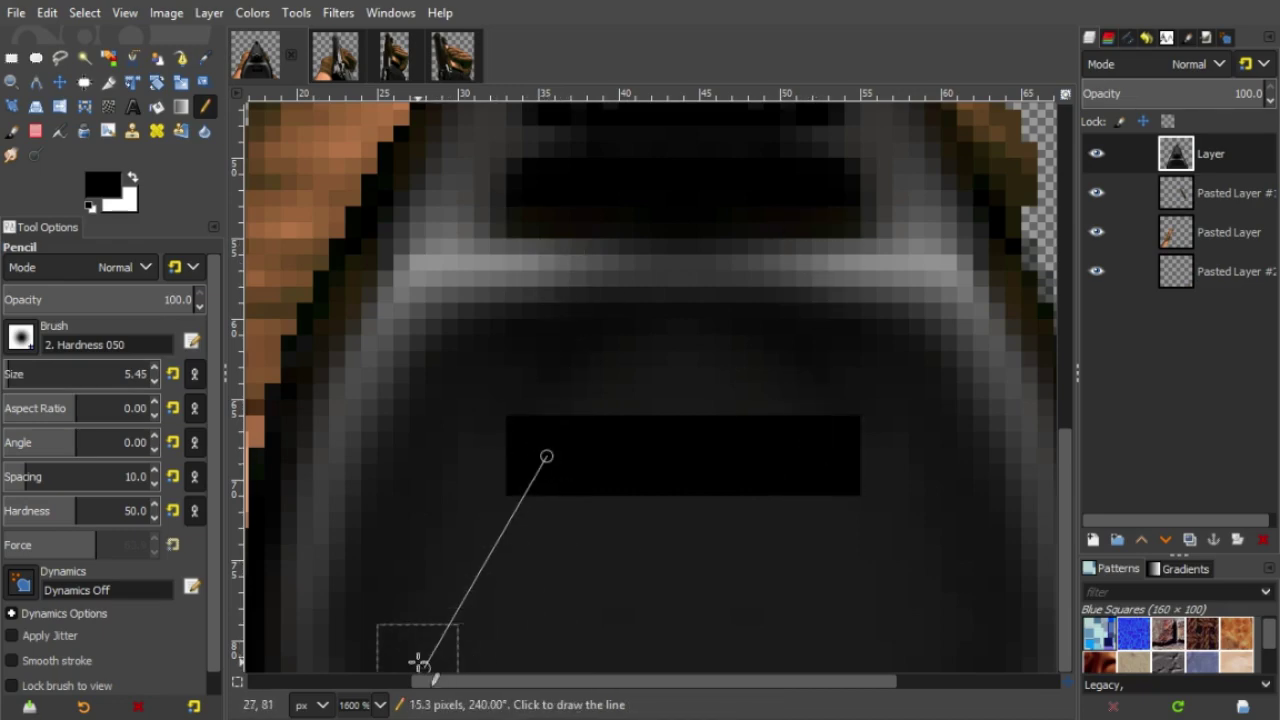
# - Add black diagonal bands descending outward from both ends of the bar, and thicken the bar downward
pyautogui.keyDown('shift'); pyautogui.click(369, 632); pyautogui.keyUp('shift')
pyautogui.click(821, 454)
pyautogui.keyDown('shift'); pyautogui.click(996, 632); pyautogui.keyUp('shift')
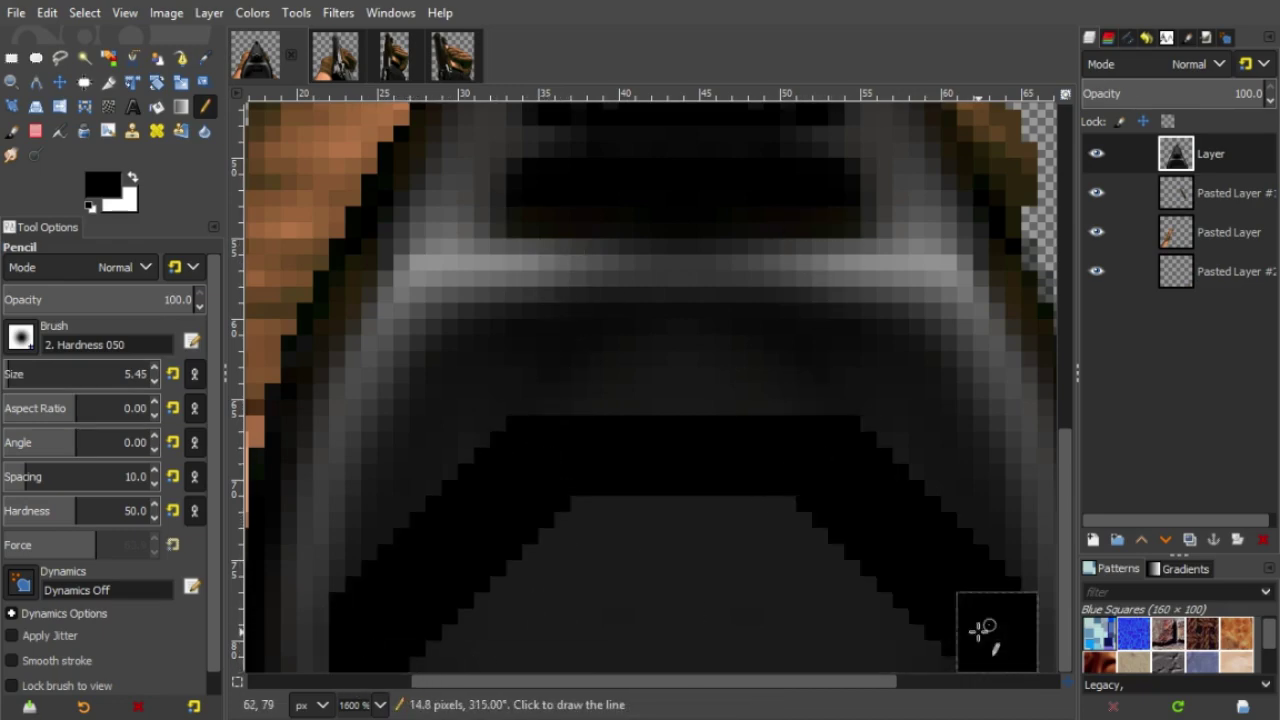
pyautogui.moveTo(452, 640)
pyautogui.mouseDown()
pyautogui.moveTo(607, 507)
pyautogui.moveTo(596, 570)
pyautogui.mouseUp()
pyautogui.hotkey('ctrl', 'z')
pyautogui.moveTo(608, 488); pyautogui.dragTo(803, 487)
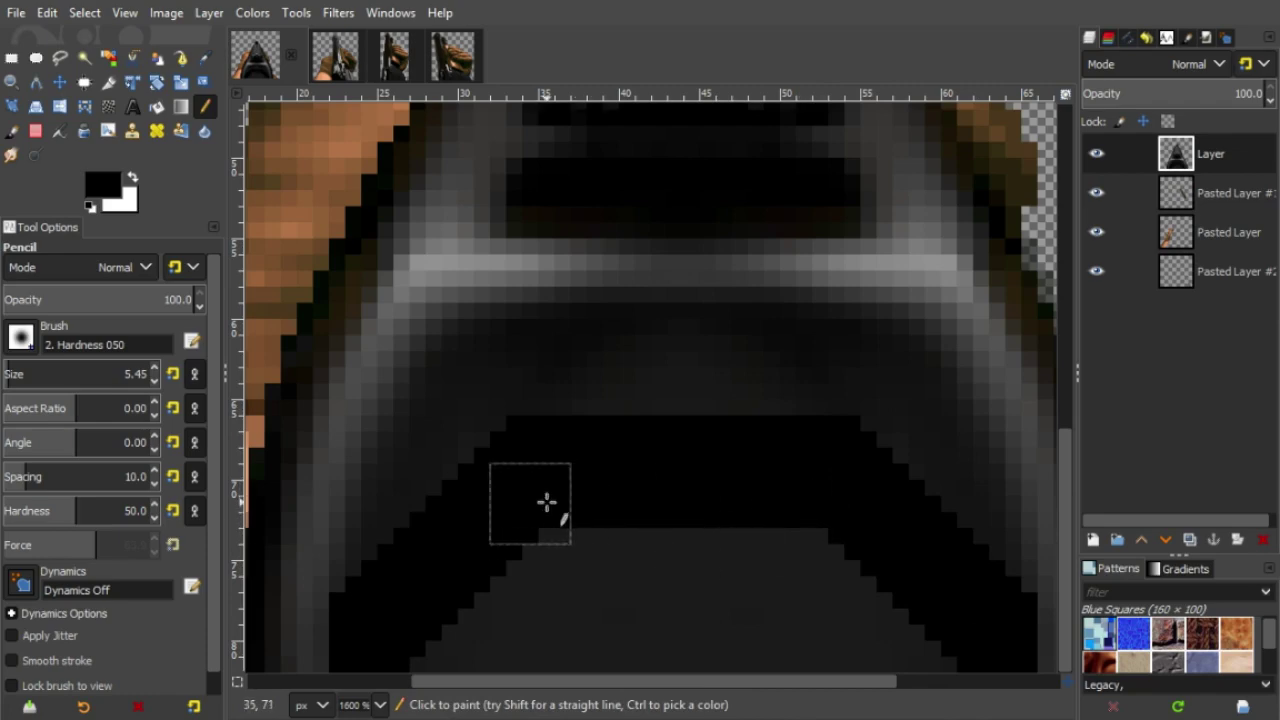
pyautogui.moveTo(546, 503); pyautogui.dragTo(787, 504)
pyautogui.press('x')
pyautogui.click(155, 381)
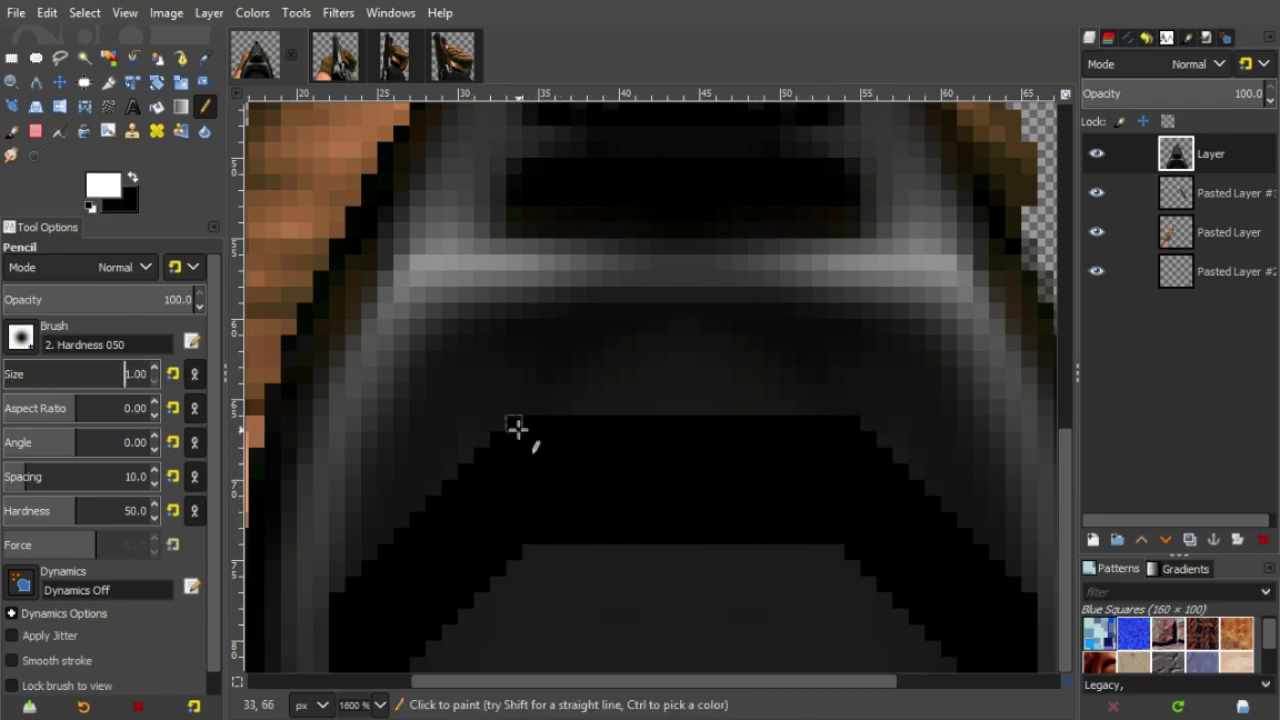
pyautogui.moveTo(514, 424)
pyautogui.mouseDown()
pyautogui.moveTo(514, 537)
pyautogui.moveTo(862, 552)
pyautogui.mouseUp()
pyautogui.hotkey('ctrl', 'z')
pyautogui.press('x')
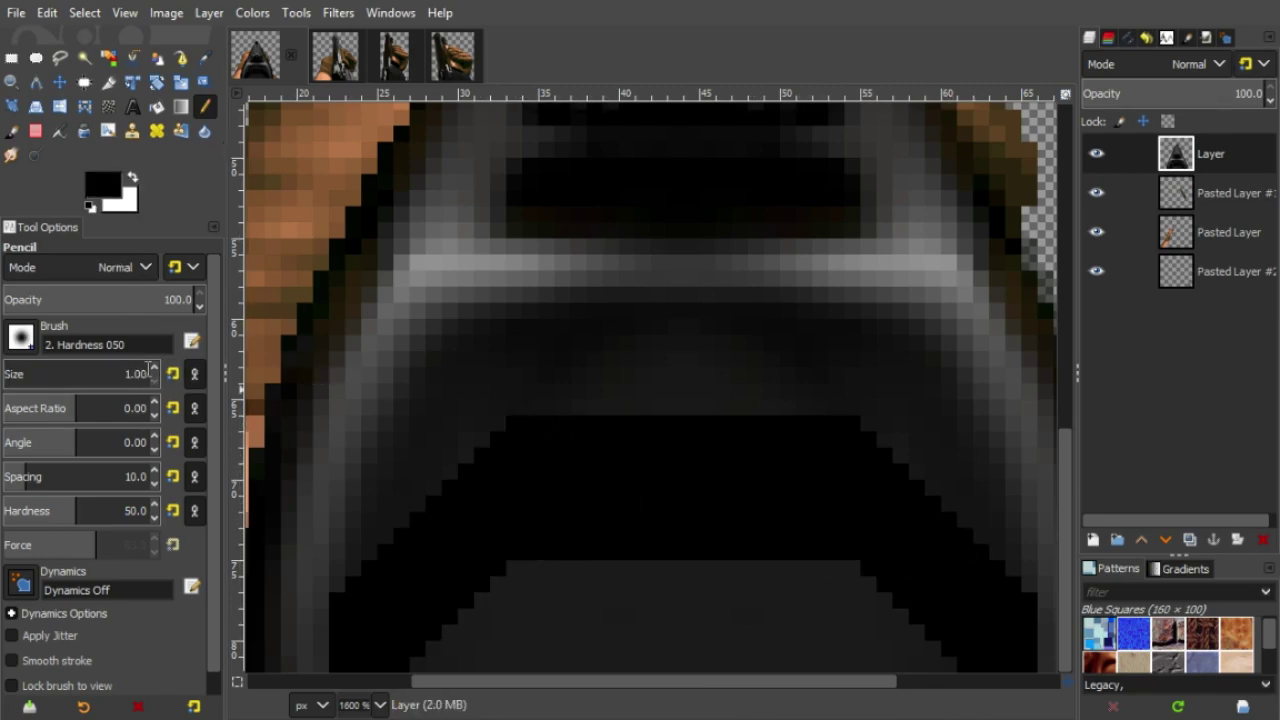
# - Try white highlights down the black panel's left edge with the size 3 Paintbrush, lowering its opacity to 1.9%
pyautogui.doubleClick(154, 368)
pyautogui.click(11, 131)
pyautogui.click(86, 295)
pyautogui.click(132, 177)
pyautogui.moveTo(530, 430); pyautogui.dragTo(514, 562)
pyautogui.hotkey('ctrl', 'z')
pyautogui.click(22, 294)
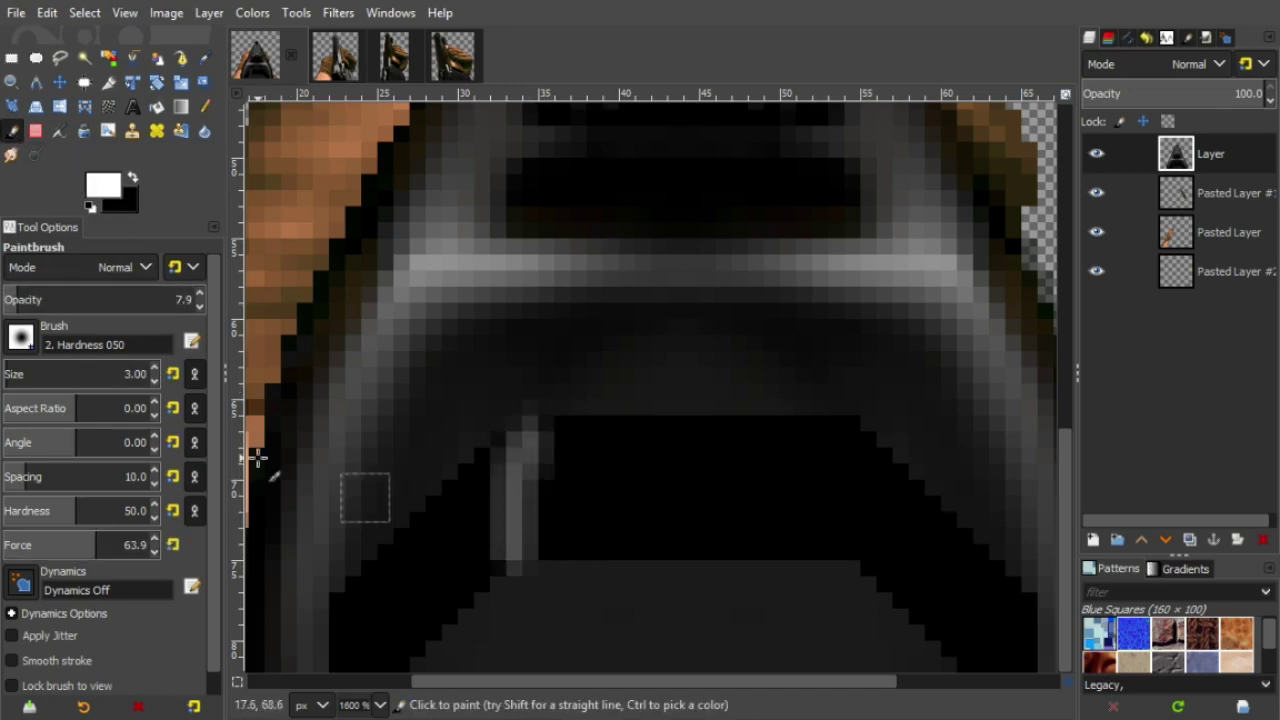
pyautogui.click(199, 307)
pyautogui.hotkey('ctrl', 'z')
# - Paint faint white straight highlights along the black panel's lower and right edges and down its right diagonal
pyautogui.moveTo(530, 428)
pyautogui.mouseDown()
pyautogui.moveTo(514, 552)
pyautogui.moveTo(846, 431)
pyautogui.mouseUp()
pyautogui.hotkey('ctrl', 'z')
pyautogui.moveTo(528, 552); pyautogui.dragTo(848, 560)
pyautogui.hotkey('ctrl', 'z')
pyautogui.click(514, 553)
pyautogui.keyDown('ctrl'); pyautogui.keyDown('shift'); pyautogui.click(848, 555); pyautogui.keyUp('shift'); pyautogui.keyUp('ctrl')
pyautogui.keyDown('shift'); pyautogui.click(852, 424); pyautogui.keyUp('shift')
pyautogui.click(860, 557)
pyautogui.keyDown('shift'); pyautogui.click(972, 652); pyautogui.keyUp('shift')
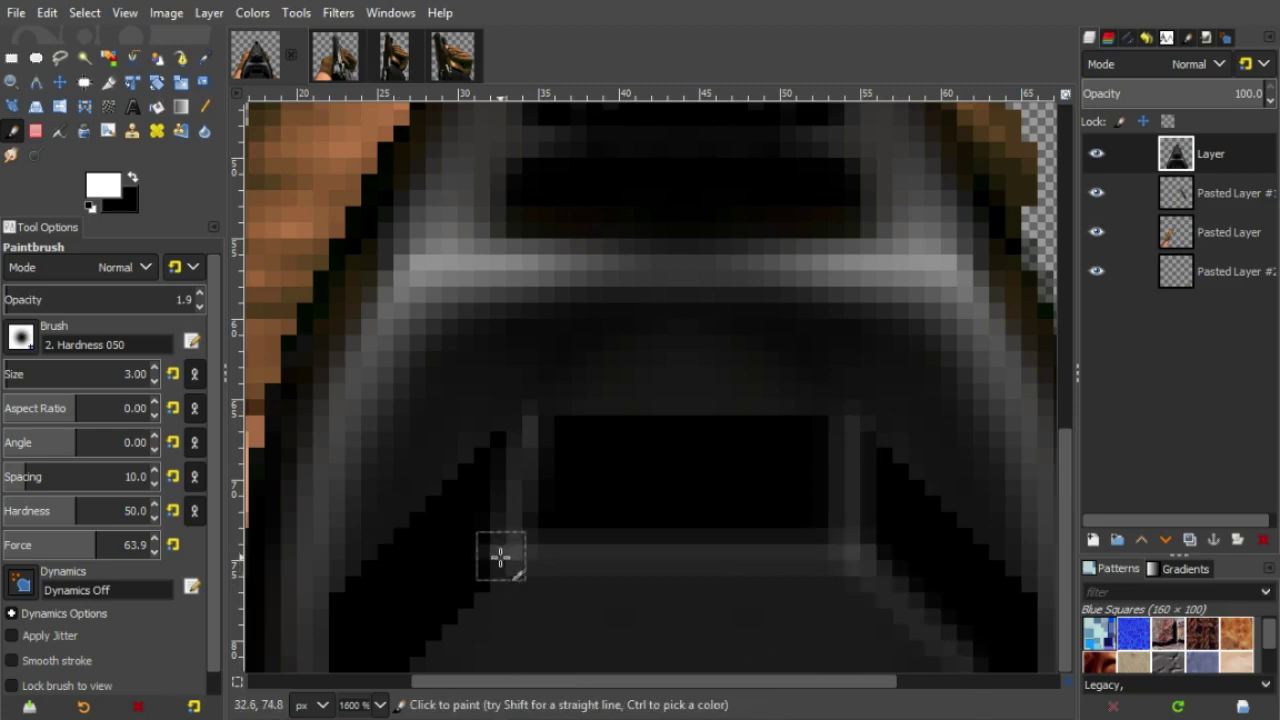
# - Highlight the left diagonal edge faintly and lighten the panel's black center, leaving a dark curved strip along its upper edge
pyautogui.click(500, 557)
pyautogui.keyDown('shift'); pyautogui.click(388, 654); pyautogui.keyUp('shift')
pyautogui.moveTo(338, 660); pyautogui.dragTo(386, 656)
pyautogui.moveTo(898, 553)
pyautogui.mouseDown()
pyautogui.moveTo(926, 606)
pyautogui.moveTo(980, 650)
pyautogui.mouseUp()
pyautogui.moveTo(560, 522)
pyautogui.mouseDown()
pyautogui.moveTo(820, 523)
pyautogui.moveTo(614, 474)
pyautogui.moveTo(804, 444)
pyautogui.mouseUp()
pyautogui.click(199, 307)
# - Smudge the black diagonal bands and the panel's dark strip into the surrounding metal using brush size 5
pyautogui.click(11, 155)
pyautogui.click(155, 369)
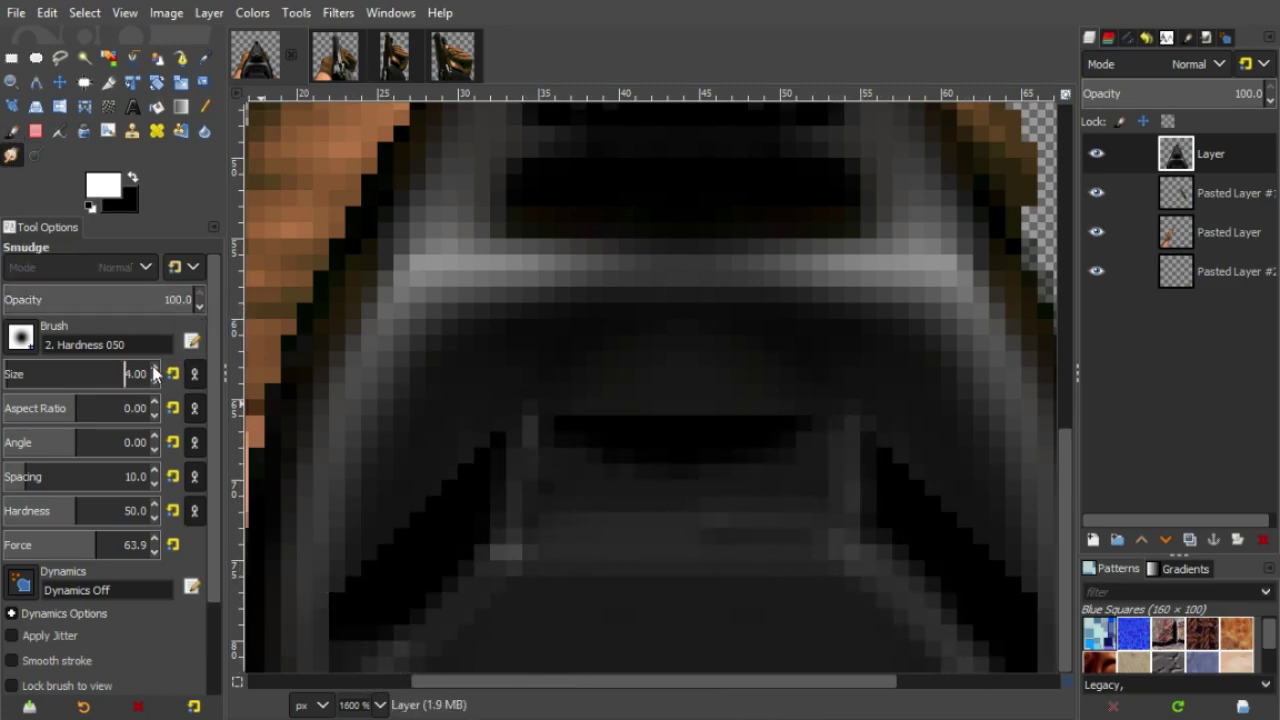
pyautogui.click(155, 369)
pyautogui.moveTo(402, 602); pyautogui.dragTo(422, 585)
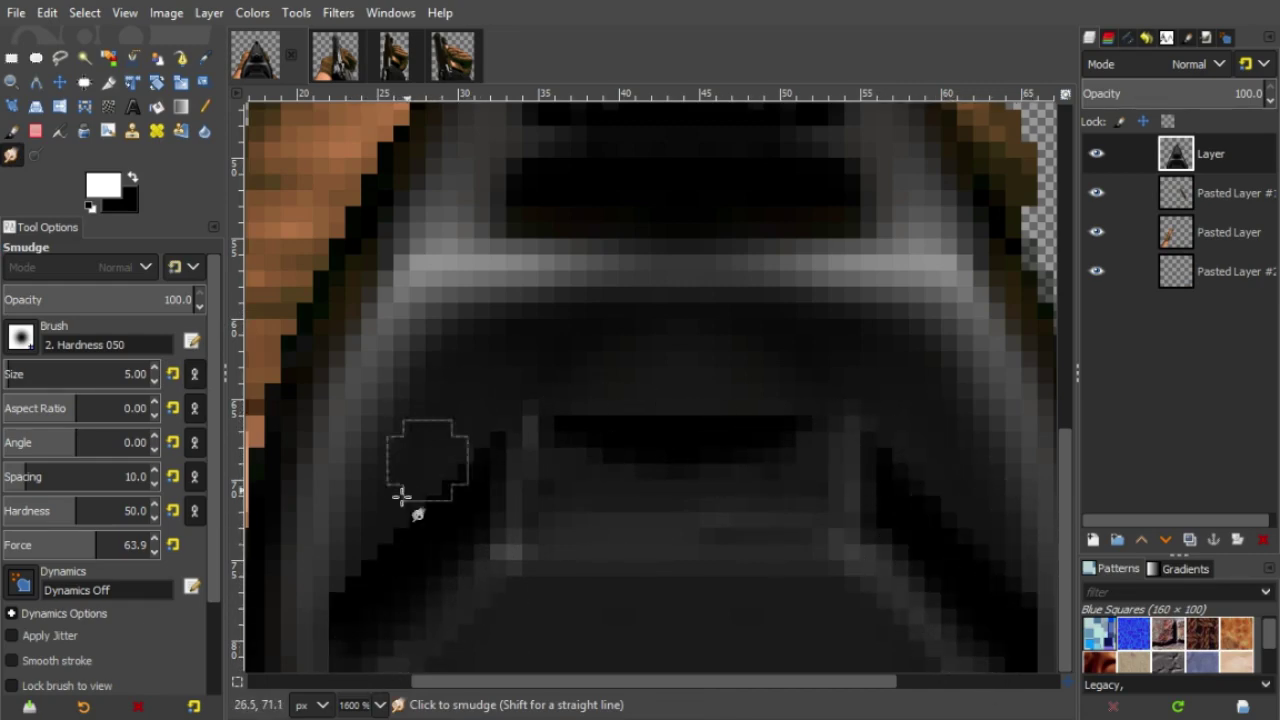
pyautogui.press('2')
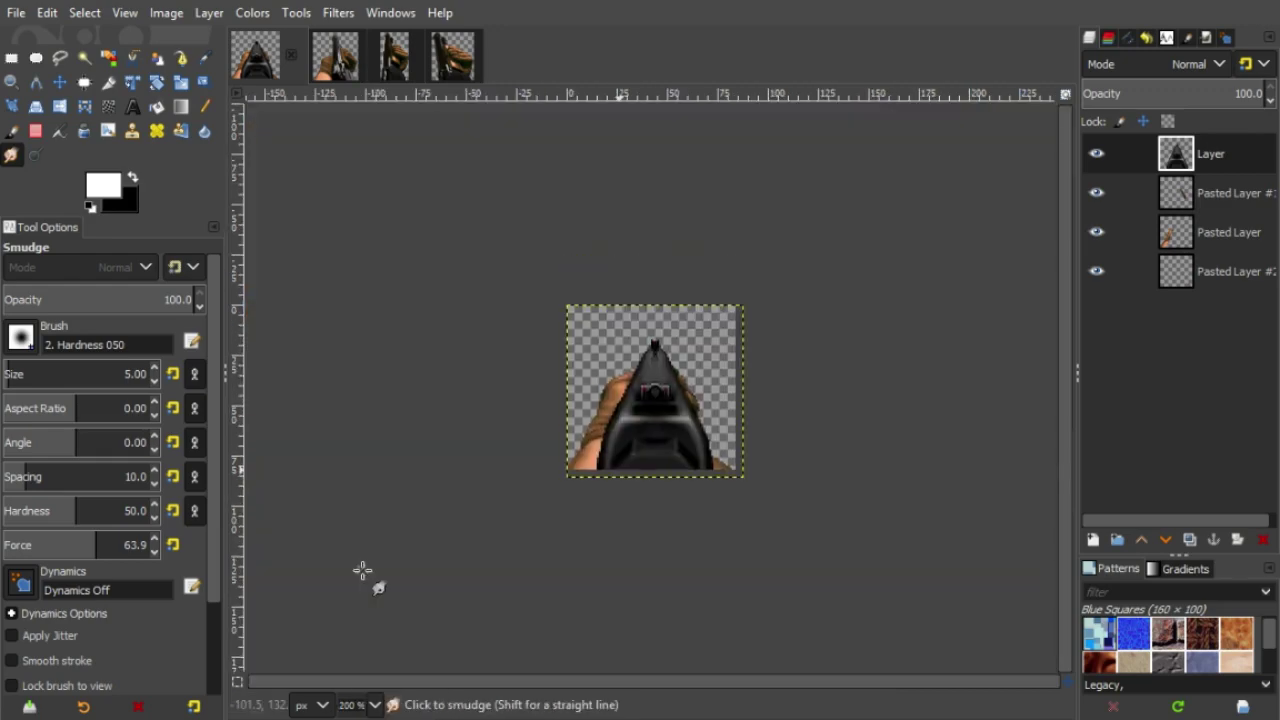
pyautogui.press('3')
pyautogui.press('4')
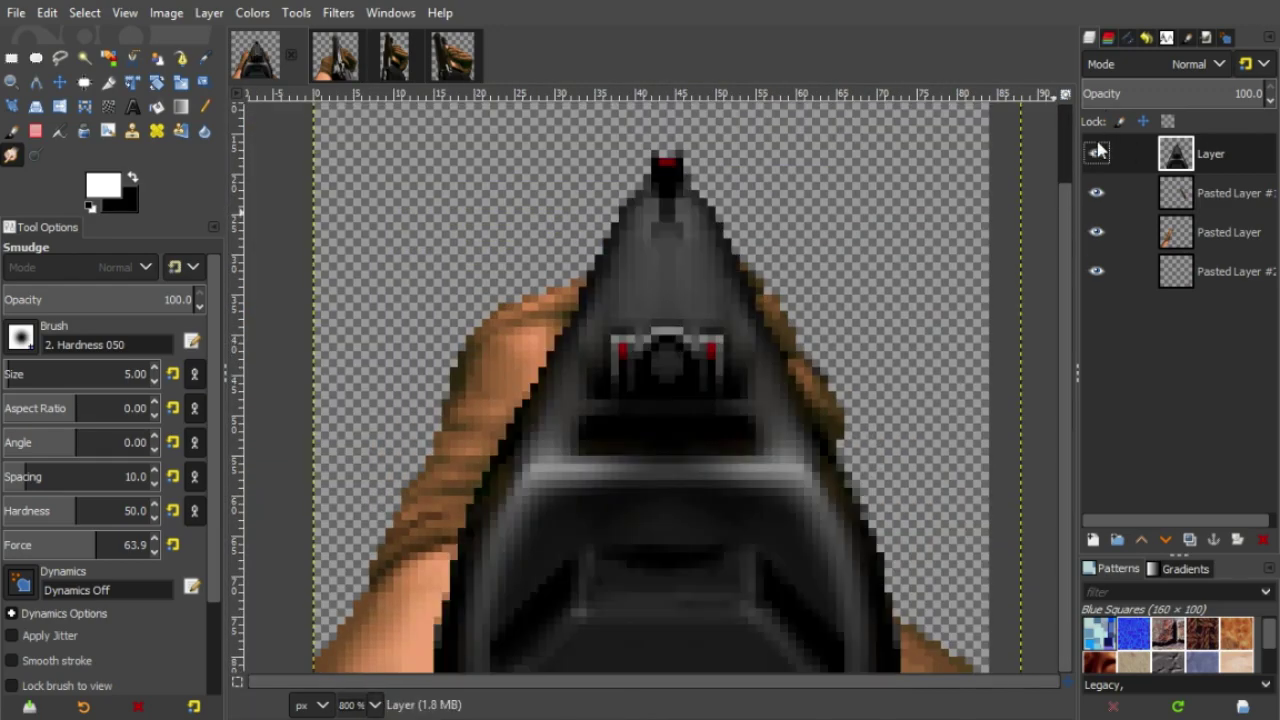
pyautogui.press('r')
pyautogui.moveTo(459, 449); pyautogui.dragTo(903, 678)
pyautogui.click(845, 668)
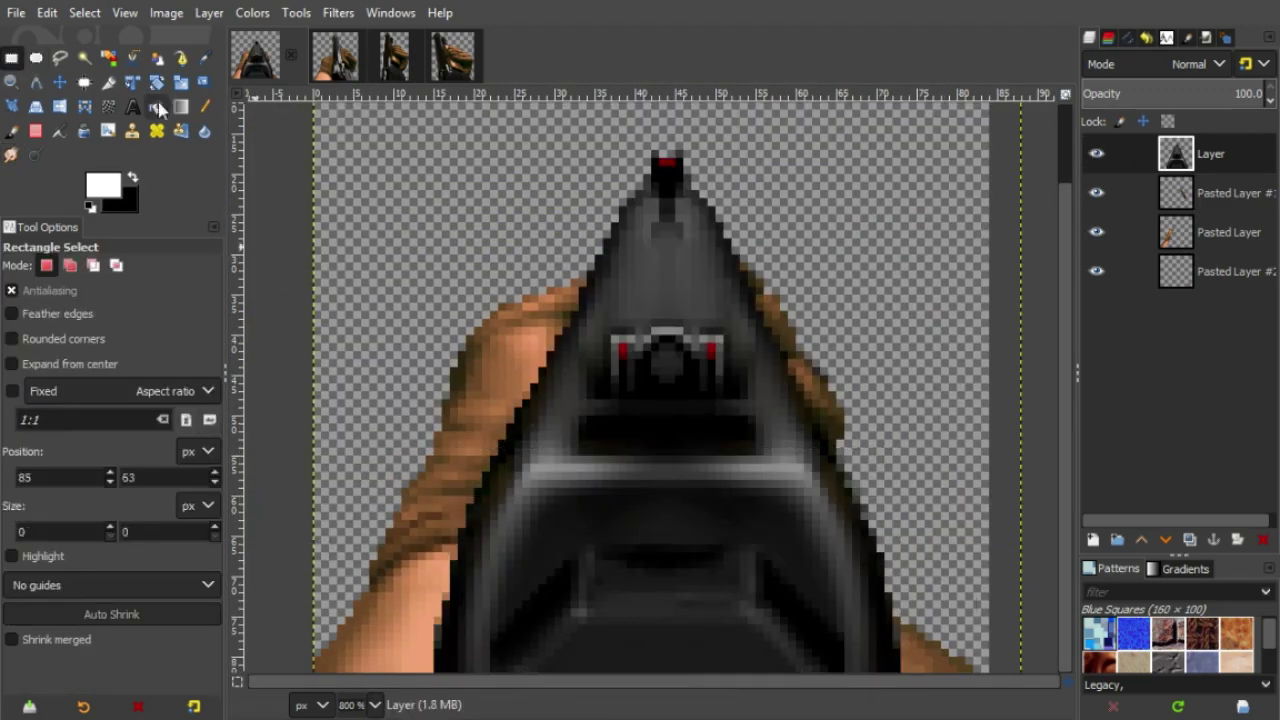
pyautogui.click(157, 107)
pyautogui.click(667, 654)
pyautogui.hotkey('ctrl', 'z')
# - Paint the area below the panel black with the size 8 Paintbrush at 100% opacity, then add a dark grey mound inside it
pyautogui.press('x')
pyautogui.press('5')
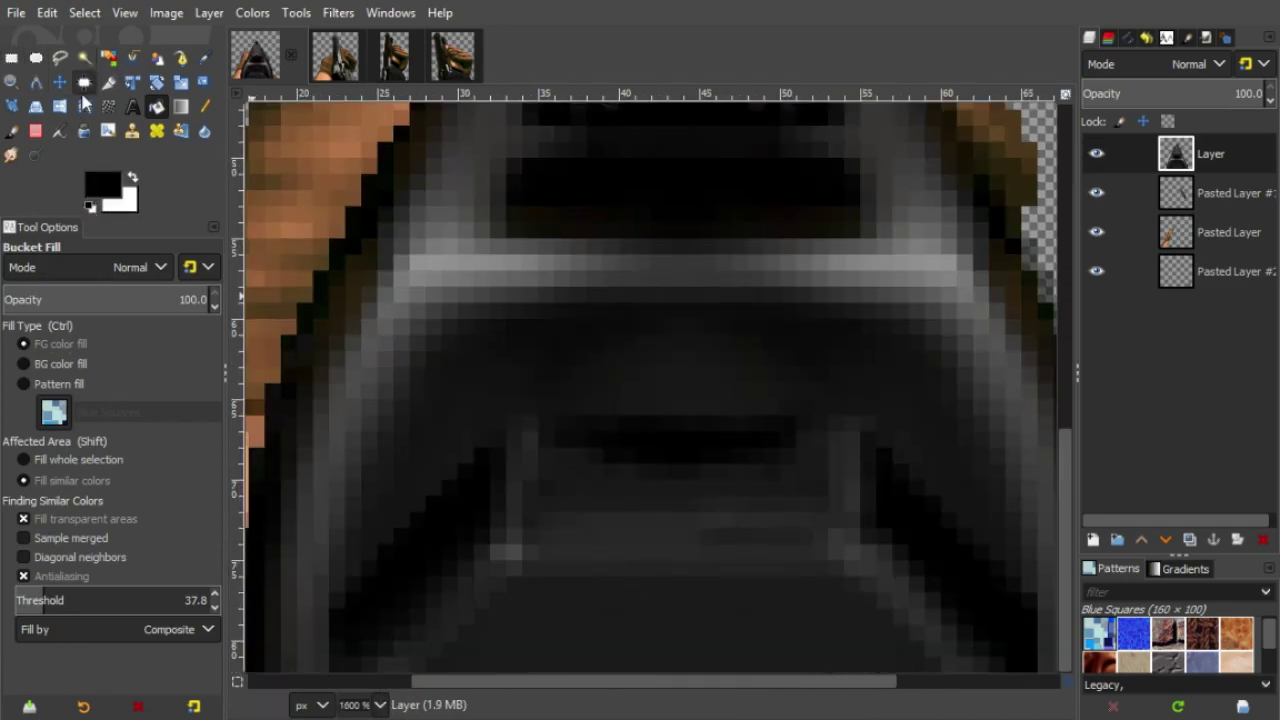
pyautogui.press('p')
pyautogui.moveTo(852, 680)
pyautogui.mouseDown()
pyautogui.moveTo(844, 648)
pyautogui.moveTo(755, 611)
pyautogui.moveTo(428, 671)
pyautogui.mouseUp()
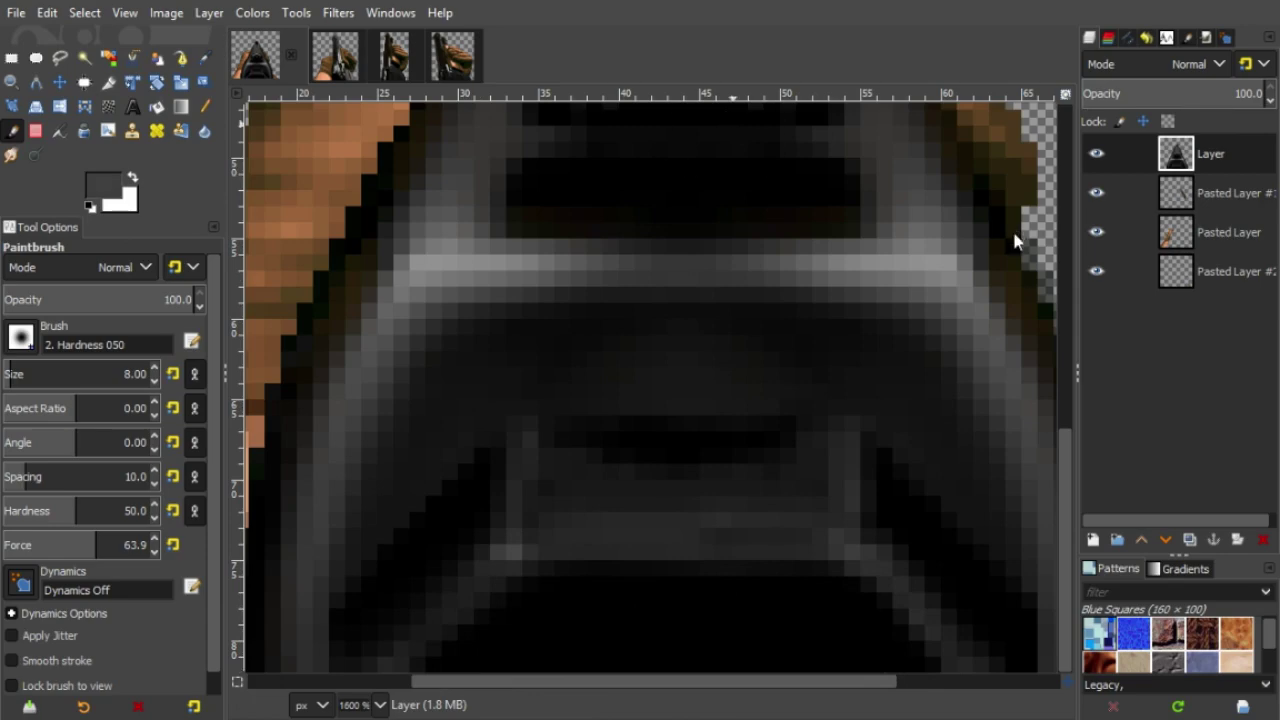
pyautogui.moveTo(566, 657)
pyautogui.mouseDown()
pyautogui.moveTo(817, 677)
pyautogui.moveTo(514, 686)
pyautogui.moveTo(810, 655)
pyautogui.mouseUp()
# - Shade the grey mound with black at 30% opacity, using brush size 8 and finer strokes at size 4
pyautogui.click(91, 207)
pyautogui.click(58, 300)
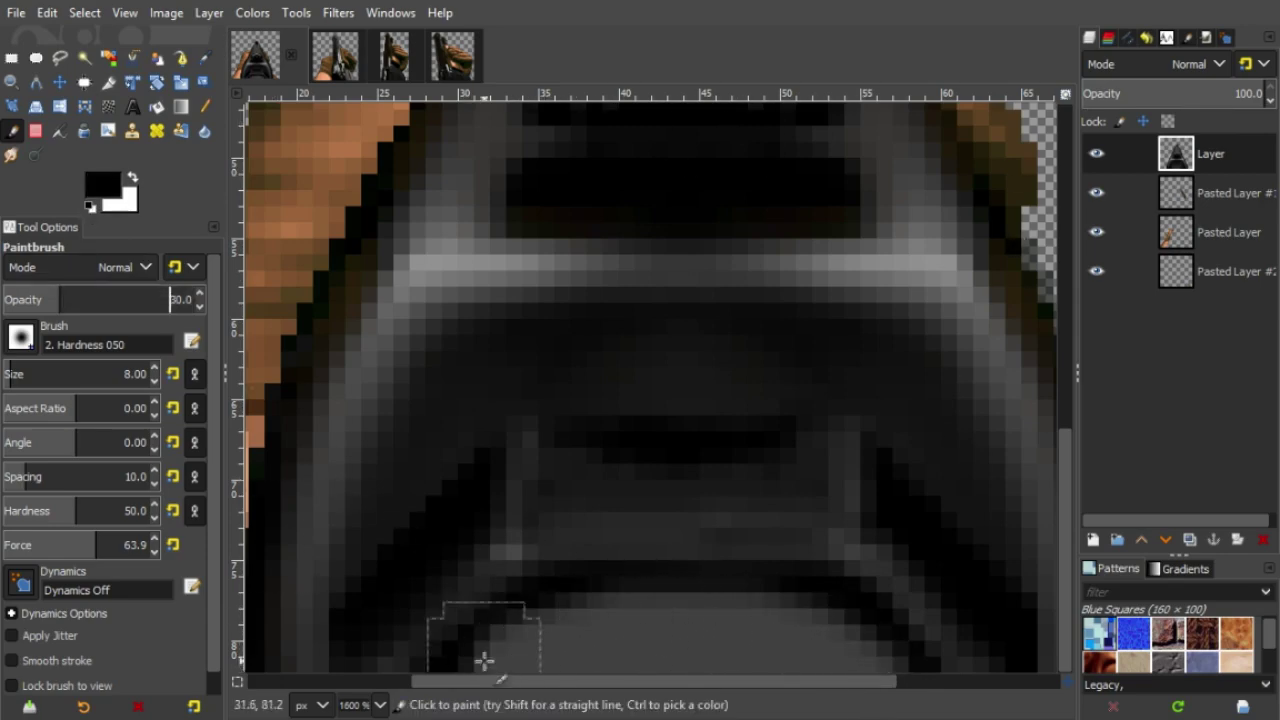
pyautogui.moveTo(484, 661)
pyautogui.mouseDown()
pyautogui.moveTo(806, 626)
pyautogui.moveTo(834, 655)
pyautogui.mouseUp()
pyautogui.click(156, 381)
pyautogui.click(156, 381)
pyautogui.click(156, 381)
pyautogui.click(156, 381)
pyautogui.moveTo(520, 634)
pyautogui.mouseDown()
pyautogui.moveTo(862, 601)
pyautogui.moveTo(772, 602)
pyautogui.moveTo(774, 681)
pyautogui.moveTo(798, 626)
pyautogui.moveTo(540, 691)
pyautogui.moveTo(668, 641)
pyautogui.moveTo(475, 677)
pyautogui.moveTo(764, 615)
pyautogui.mouseUp()
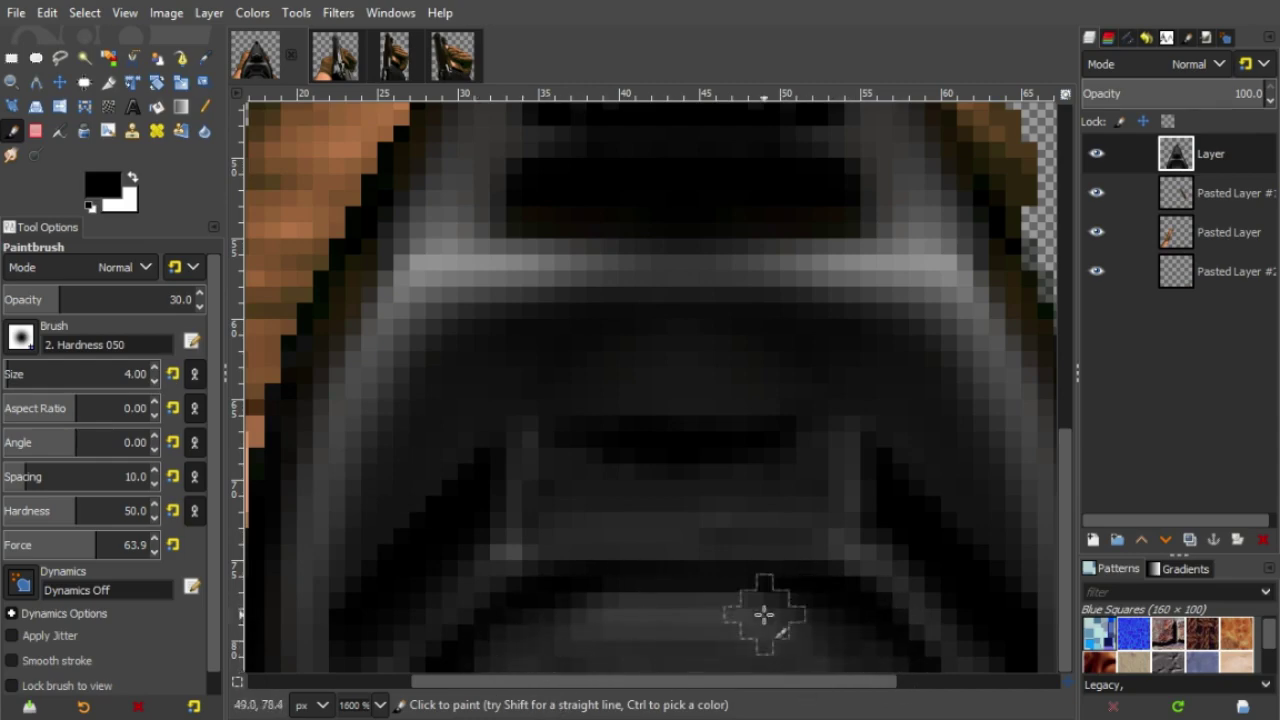
# - Brighten the panel's left, lower and left diagonal edges with thin white strokes at size 2 and 5.3% opacity
pyautogui.press('s')
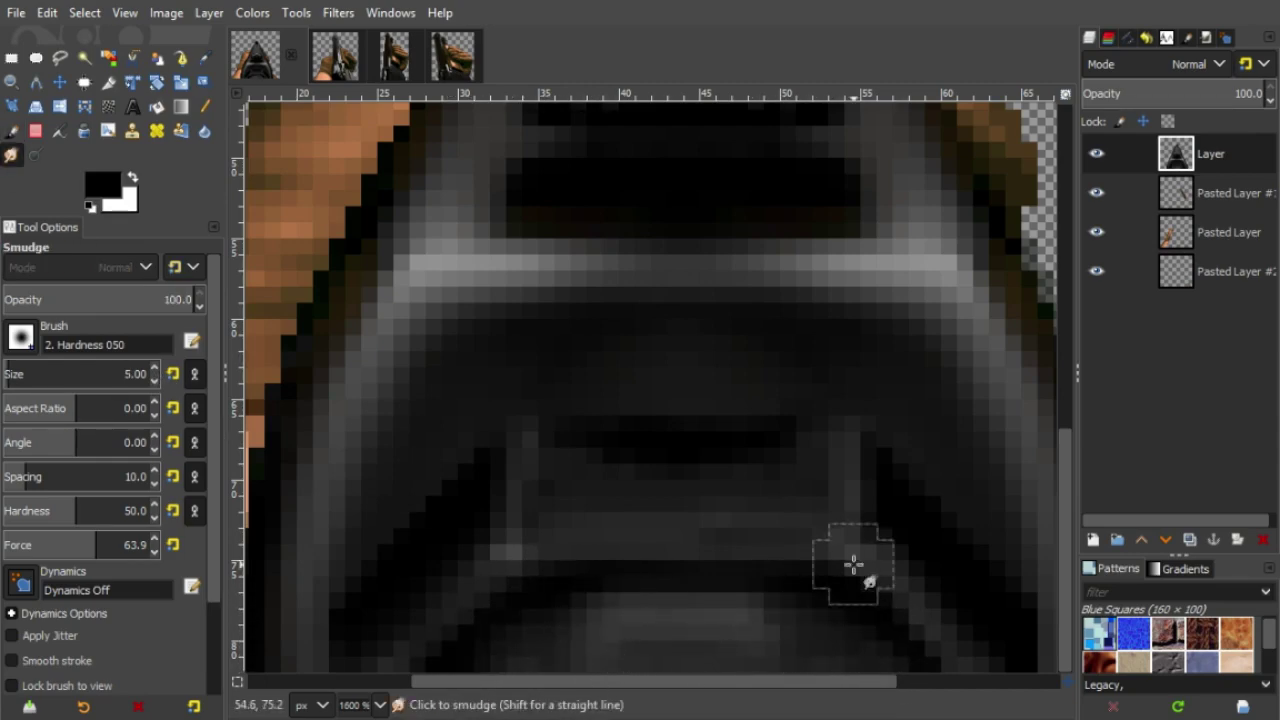
pyautogui.click(133, 177)
pyautogui.click(133, 177)
pyautogui.press('p')
pyautogui.click(133, 177)
pyautogui.click(155, 381)
pyautogui.click(155, 381)
pyautogui.moveTo(73, 299); pyautogui.dragTo(14, 299)
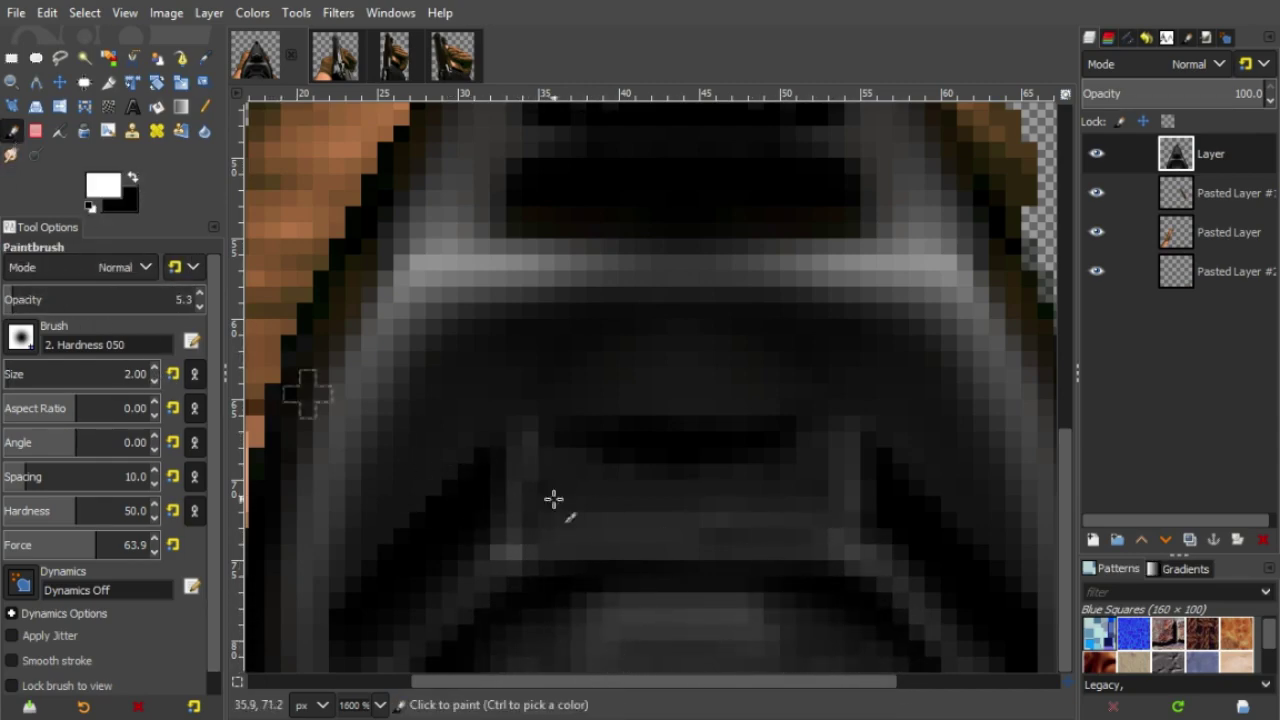
pyautogui.moveTo(521, 546); pyautogui.dragTo(526, 460)
pyautogui.moveTo(520, 552)
pyautogui.mouseDown()
pyautogui.moveTo(772, 560)
pyautogui.moveTo(480, 600)
pyautogui.moveTo(405, 664)
pyautogui.mouseUp()
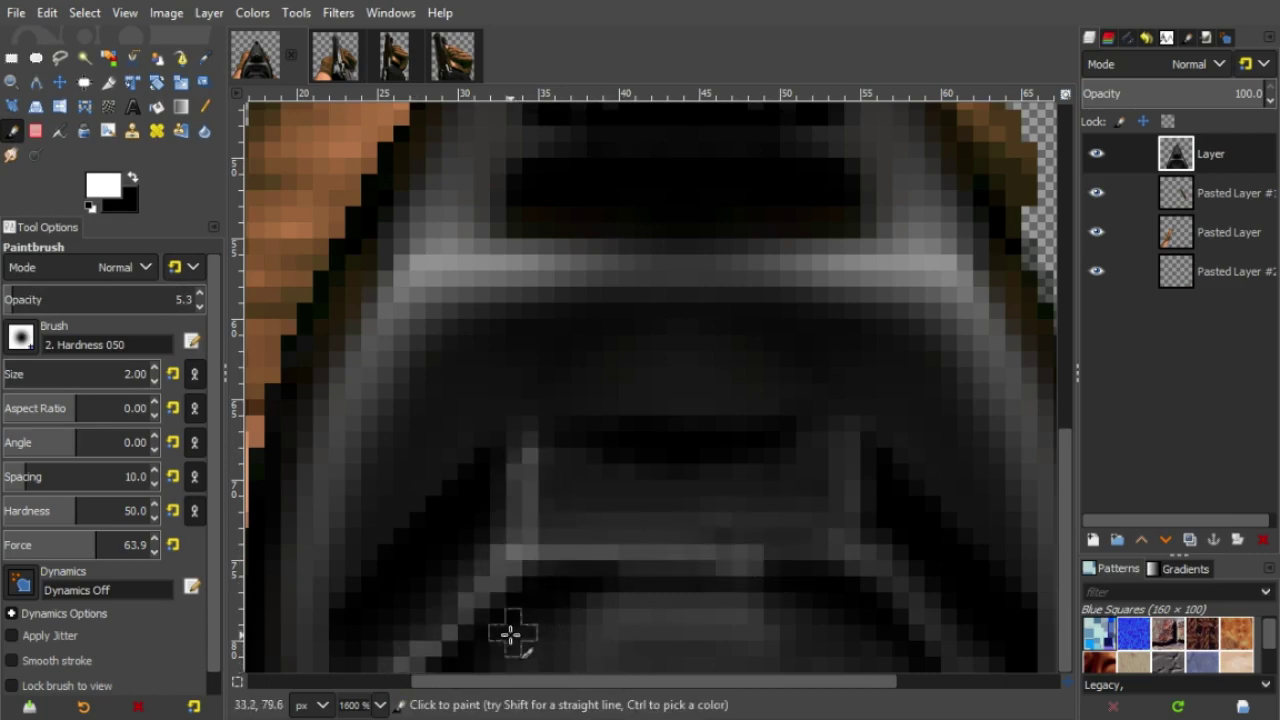
# - Undo the left diagonal highlight and repaint it more softly in white at brush size 4 and 1.3% opacity
pyautogui.press('3')
pyautogui.press('4')
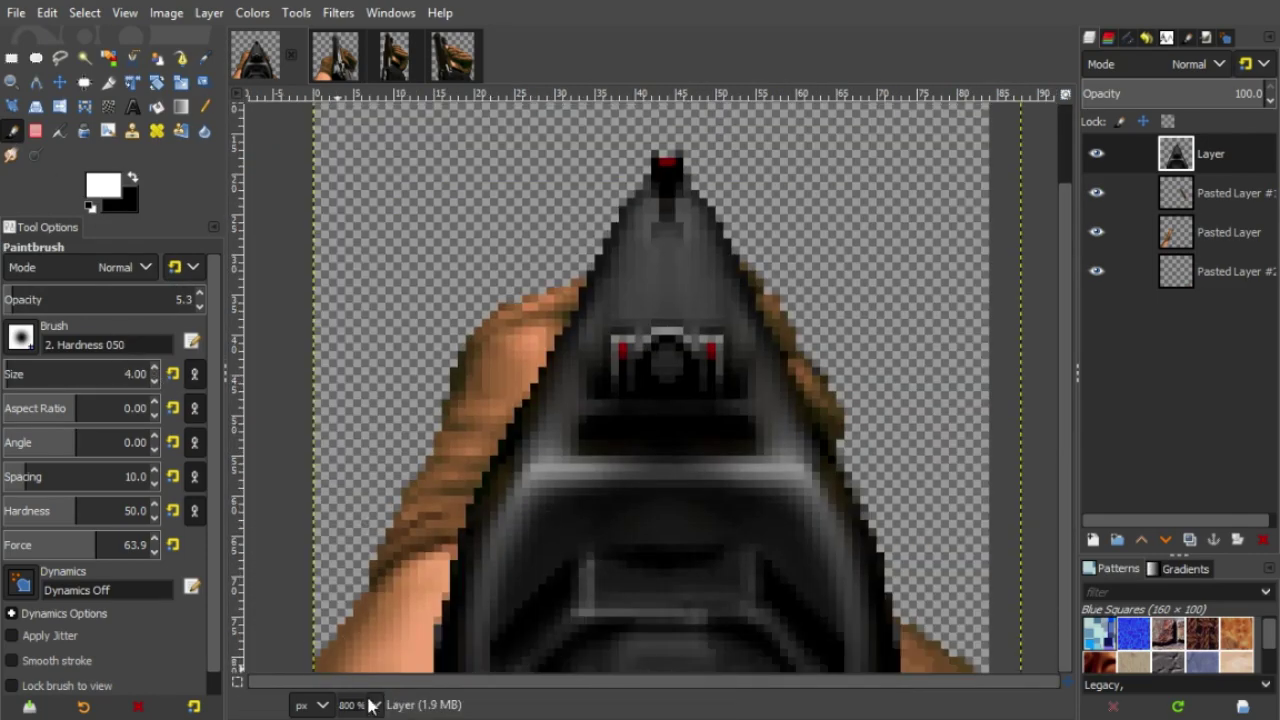
pyautogui.press('5')
pyautogui.click(199, 307)
pyautogui.moveTo(496, 566); pyautogui.dragTo(405, 650)
pyautogui.click(199, 307)
pyautogui.hotkey('ctrl', 'z')
pyautogui.hotkey('ctrl', 'z')
pyautogui.doubleClick(199, 307)
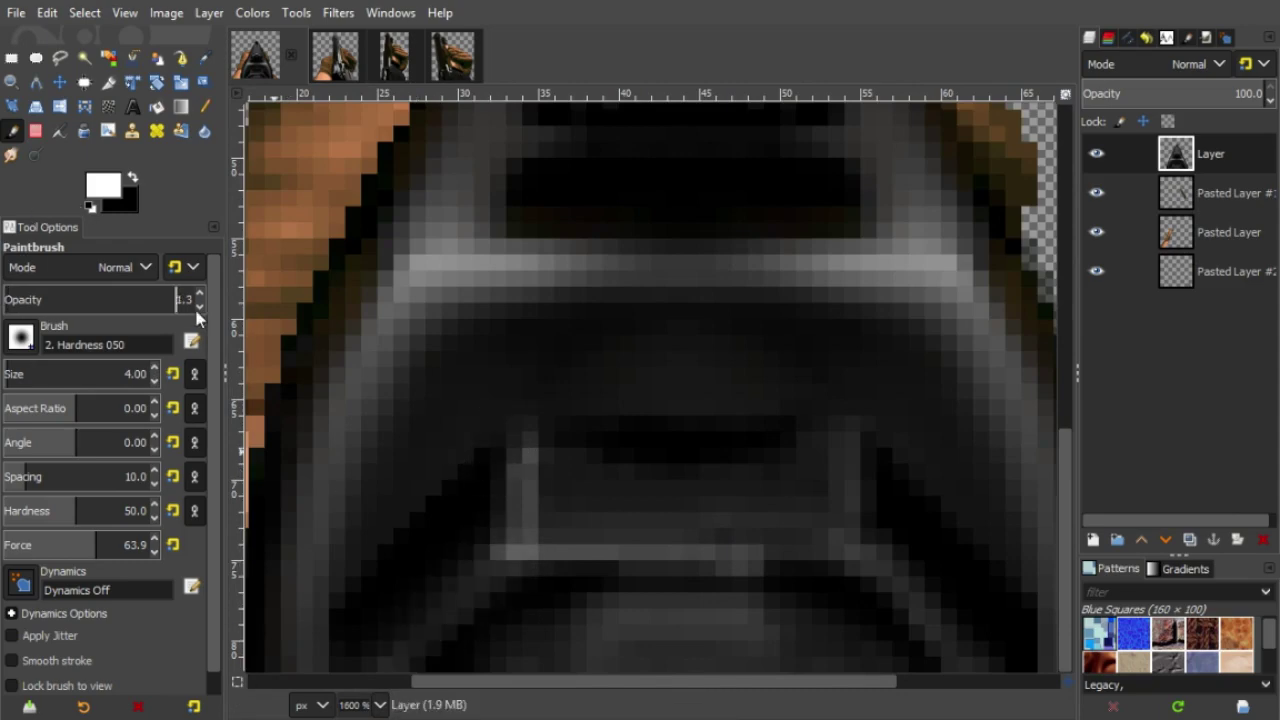
pyautogui.moveTo(502, 562)
pyautogui.mouseDown()
pyautogui.moveTo(436, 640)
pyautogui.moveTo(402, 648)
pyautogui.moveTo(421, 688)
pyautogui.mouseUp()
# - Darken the inner side of the left diagonal edge with black at brush size 2 and 45.8% opacity
pyautogui.press('x')
pyautogui.click(90, 298)
pyautogui.doubleClick(154, 381)
pyautogui.moveTo(532, 588); pyautogui.dragTo(482, 648)
pyautogui.press('3')
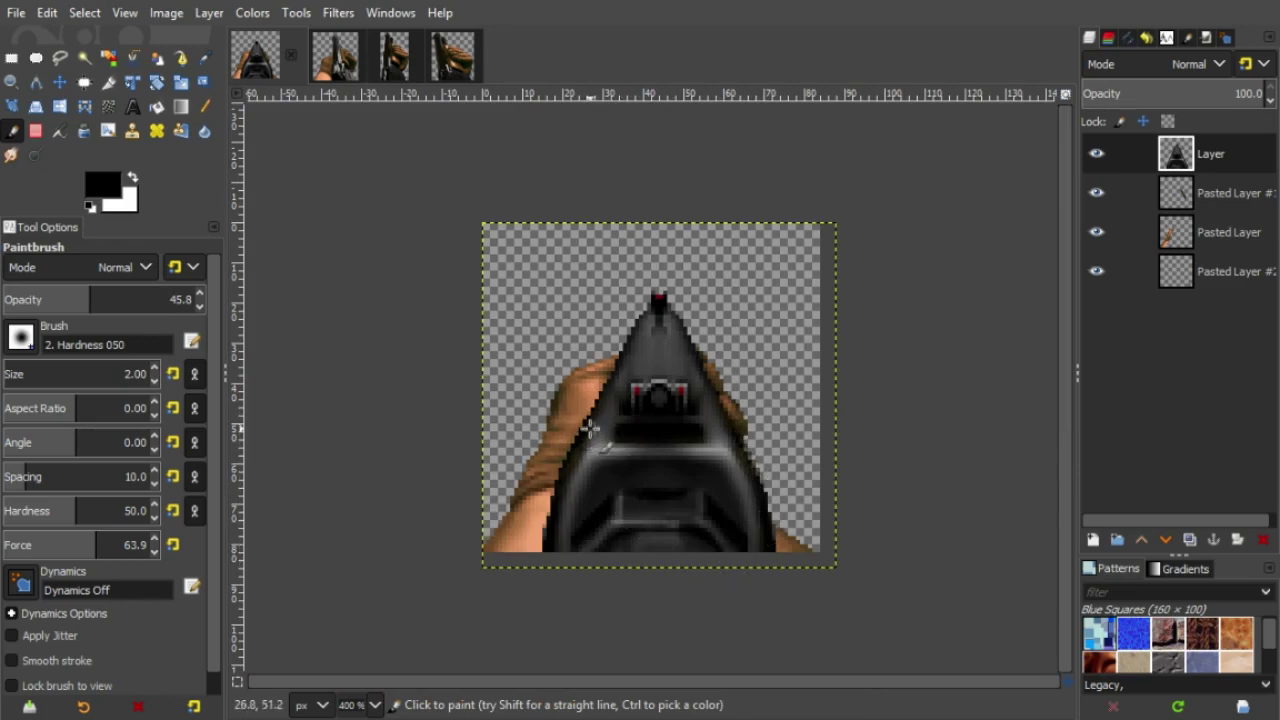
# - Cut the upper gun section above the receiver highlight to a new layer, move it up about four pixels, and expand the layer to image size
pyautogui.press('r')
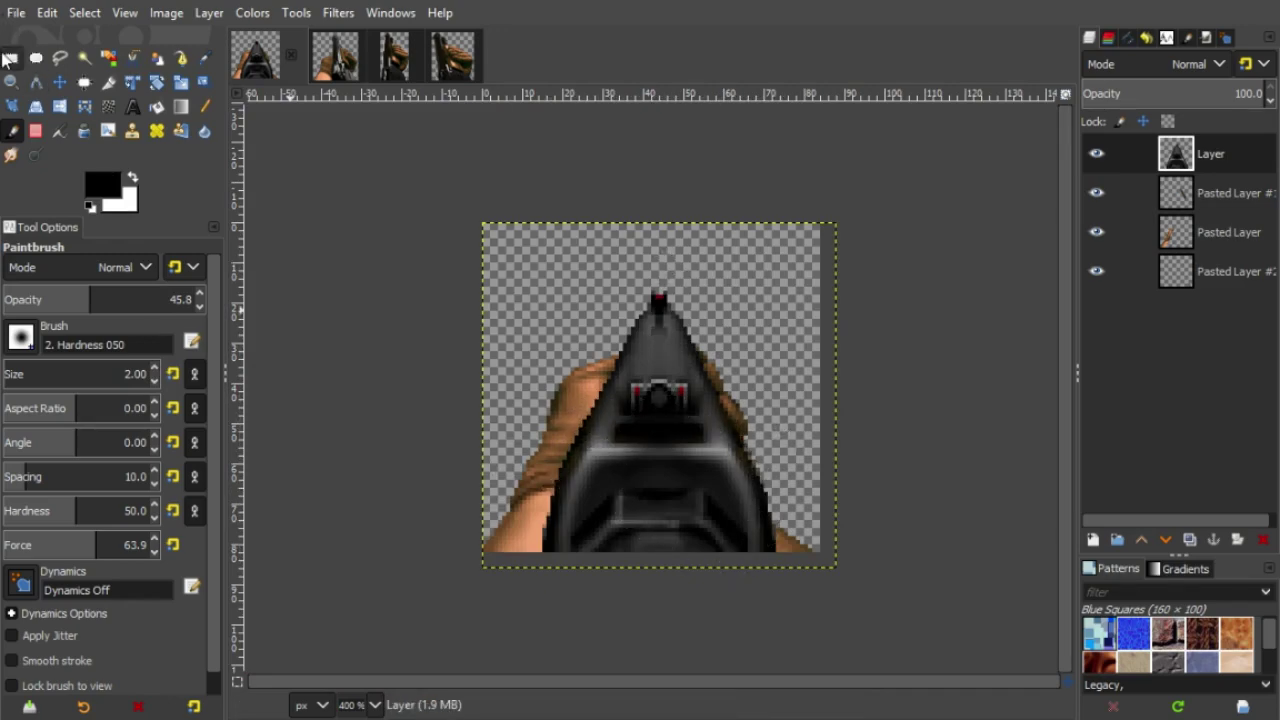
pyautogui.press('4')
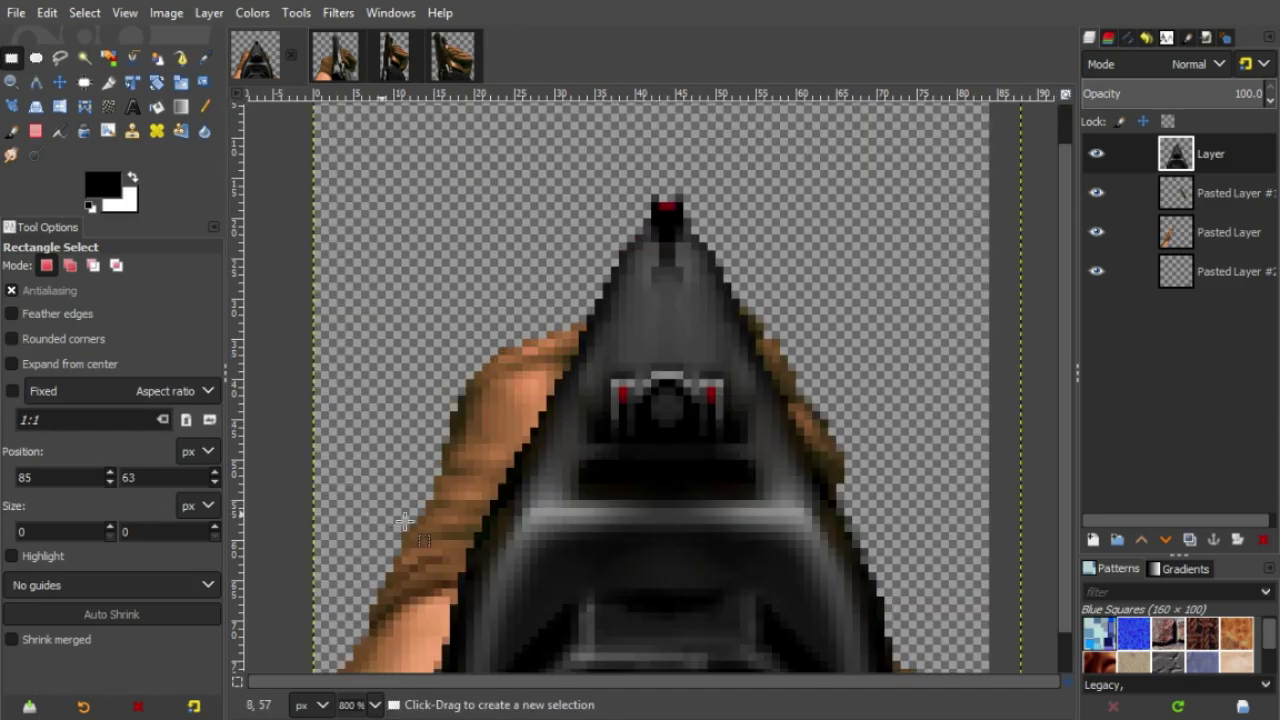
pyautogui.moveTo(466, 176); pyautogui.dragTo(885, 495)
pyautogui.hotkey('ctrl', 'x')
pyautogui.hotkey('ctrl', 'shift', 'n')
pyautogui.click(60, 83)
pyautogui.moveTo(780, 437)
pyautogui.mouseDown()
pyautogui.moveTo(780, 405)
pyautogui.moveTo(810, 374)
pyautogui.mouseUp()
pyautogui.click(221, 17)
pyautogui.click(292, 347)
# - Move the layer of the hand on the gun's right side up about four pixels and outward one, then reselect the upper gun layer
pyautogui.scroll(-1, 793, 403)
pyautogui.hotkey('ctrl', 'z')
pyautogui.moveTo(838, 430); pyautogui.dragTo(846, 396)
pyautogui.click(1172, 160)
# - Fill the gap between the gun sections with black Pencil lines at size 3, and merge the upper section down onto the gun layer
pyautogui.click(205, 107)
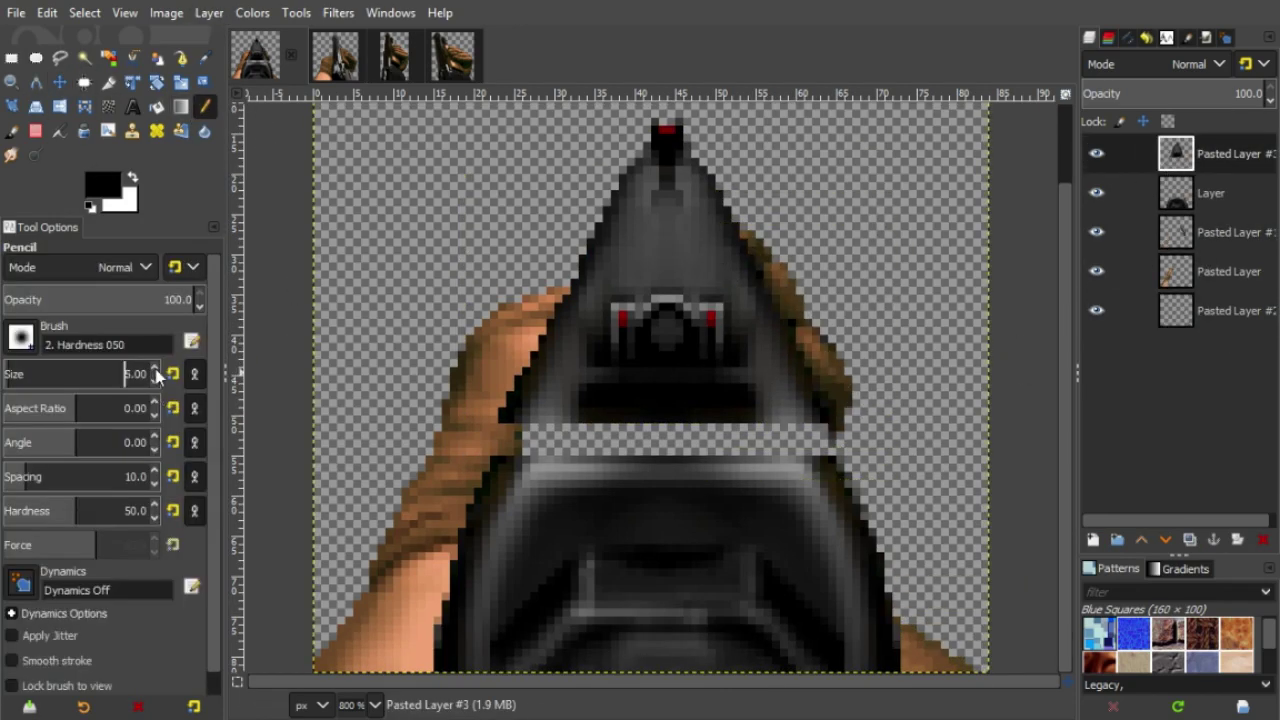
pyautogui.click(154, 380)
pyautogui.click(510, 437)
pyautogui.keyDown('shift'); pyautogui.click(824, 437); pyautogui.keyUp('shift')
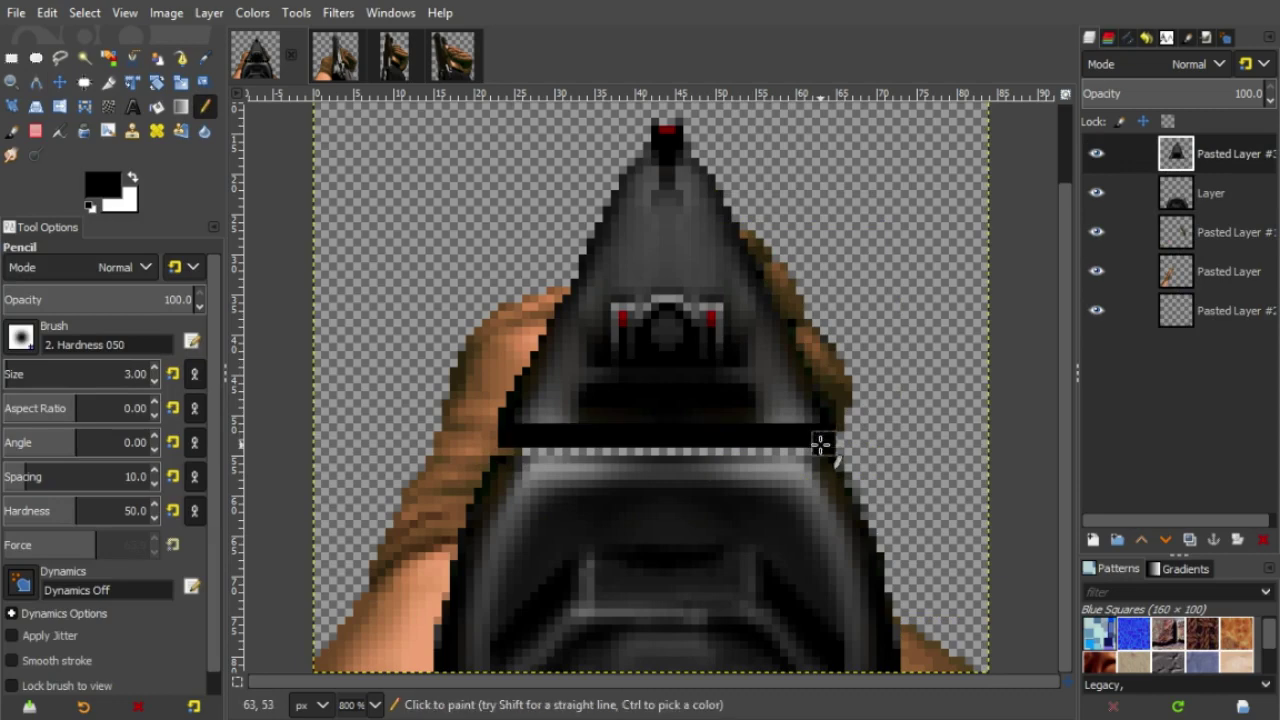
pyautogui.click(822, 445)
pyautogui.keyDown('shift'); pyautogui.click(510, 445); pyautogui.keyUp('shift')
pyautogui.rightClick(1105, 161)
pyautogui.click(1090, 392)
# - Smudge the side highlights and the rear slot across the black filled strip using brush size 8
pyautogui.click(11, 155)
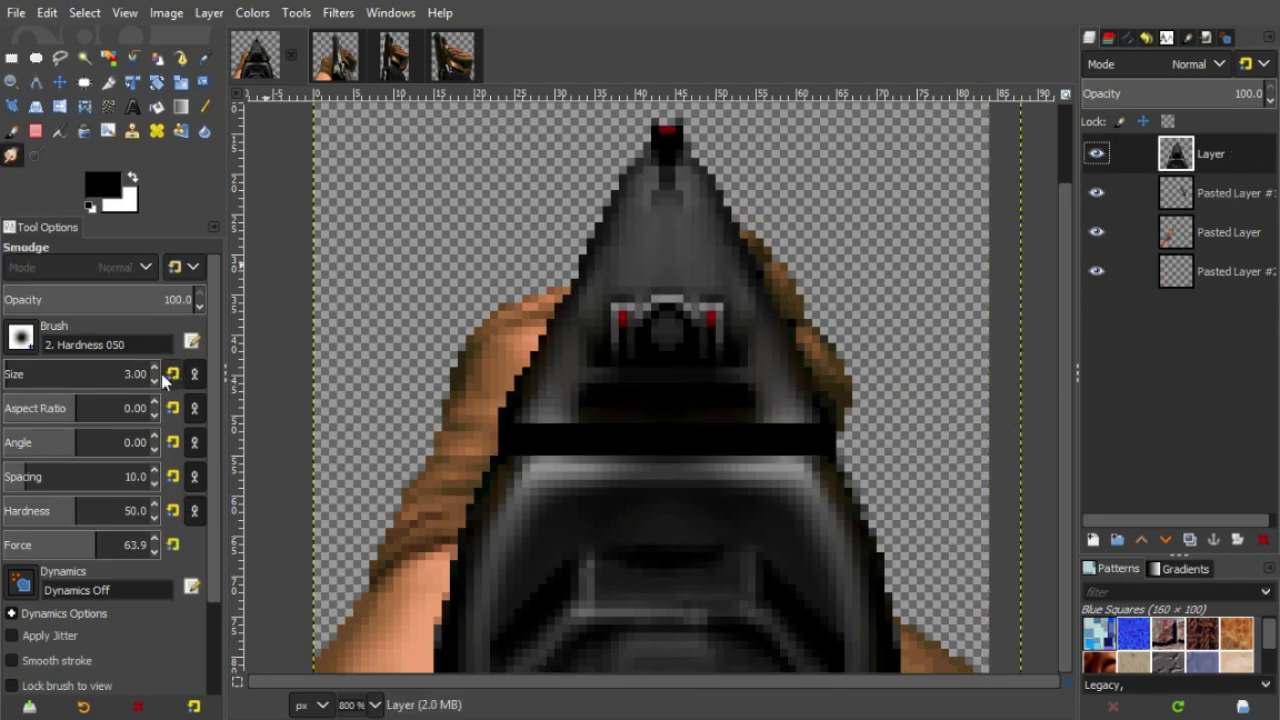
pyautogui.click(154, 369)
pyautogui.click(154, 369)
pyautogui.moveTo(548, 408); pyautogui.dragTo(554, 434)
pyautogui.click(154, 380)
pyautogui.click(154, 380)
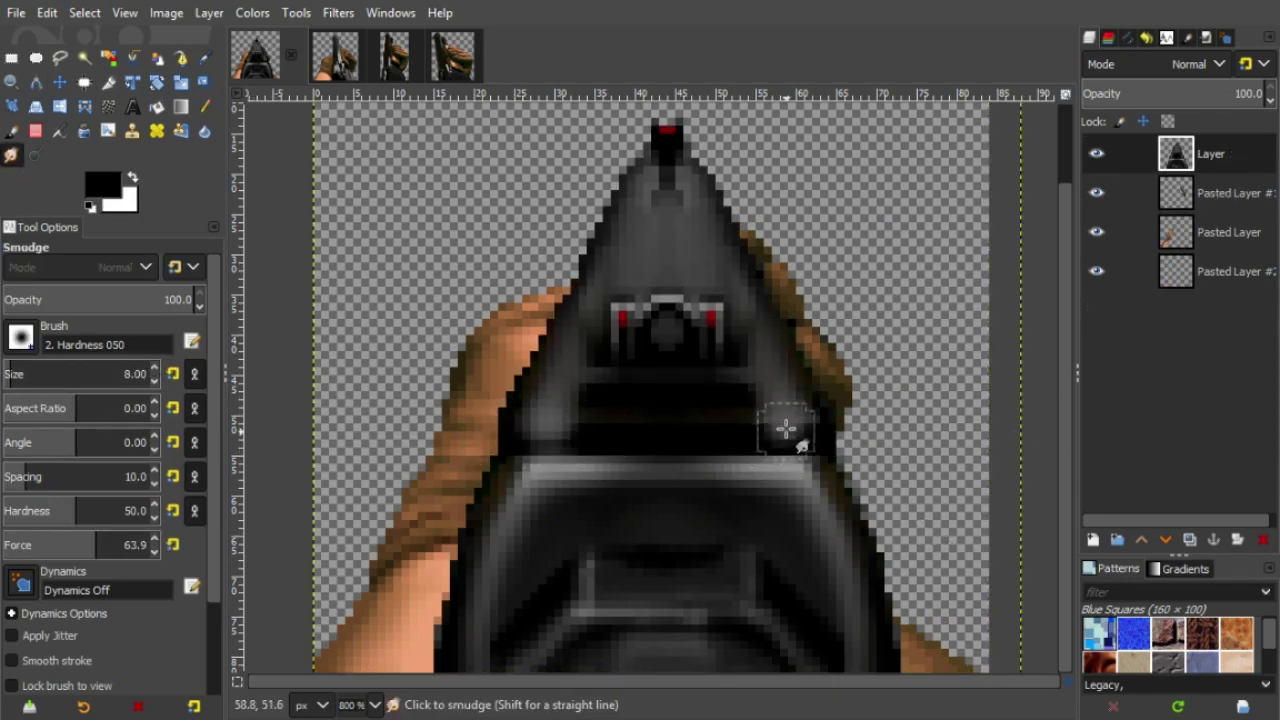
pyautogui.moveTo(786, 430); pyautogui.dragTo(788, 441)
pyautogui.moveTo(623, 420); pyautogui.dragTo(762, 421)
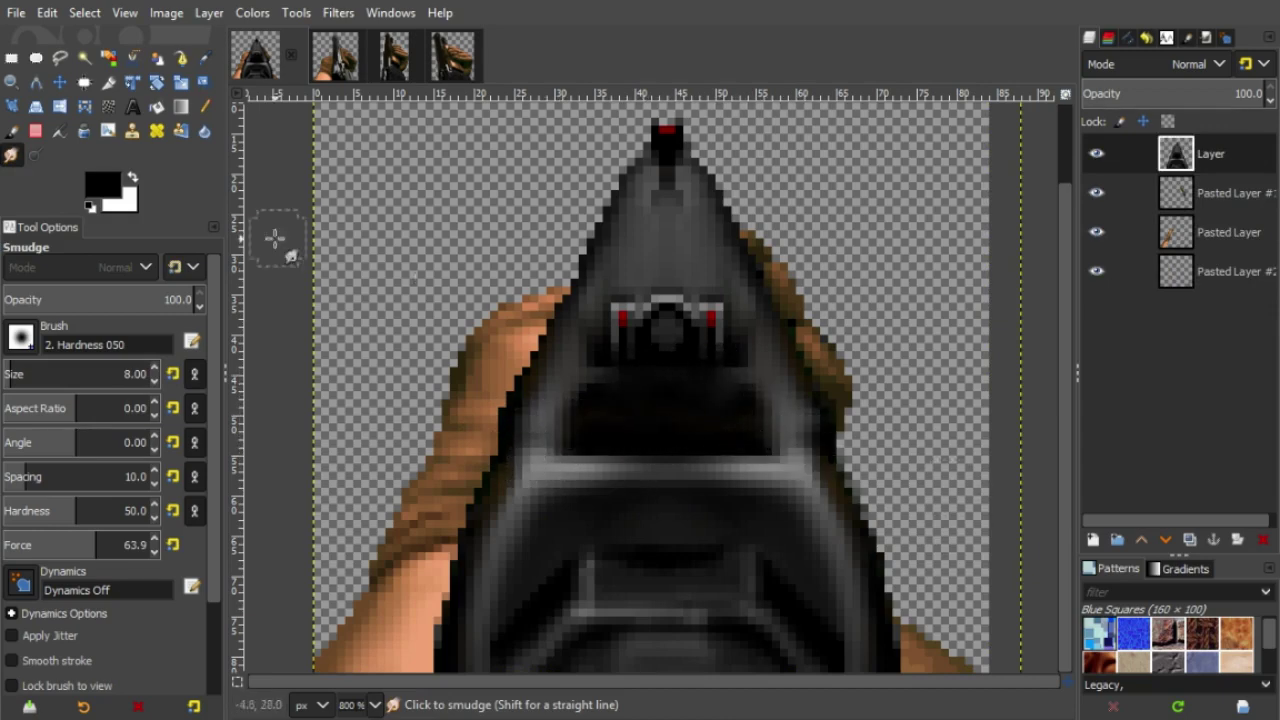
# - Darken the recess below the rear sight with the black Paintbrush at size 8 and 22.1% opacity
pyautogui.press('p')
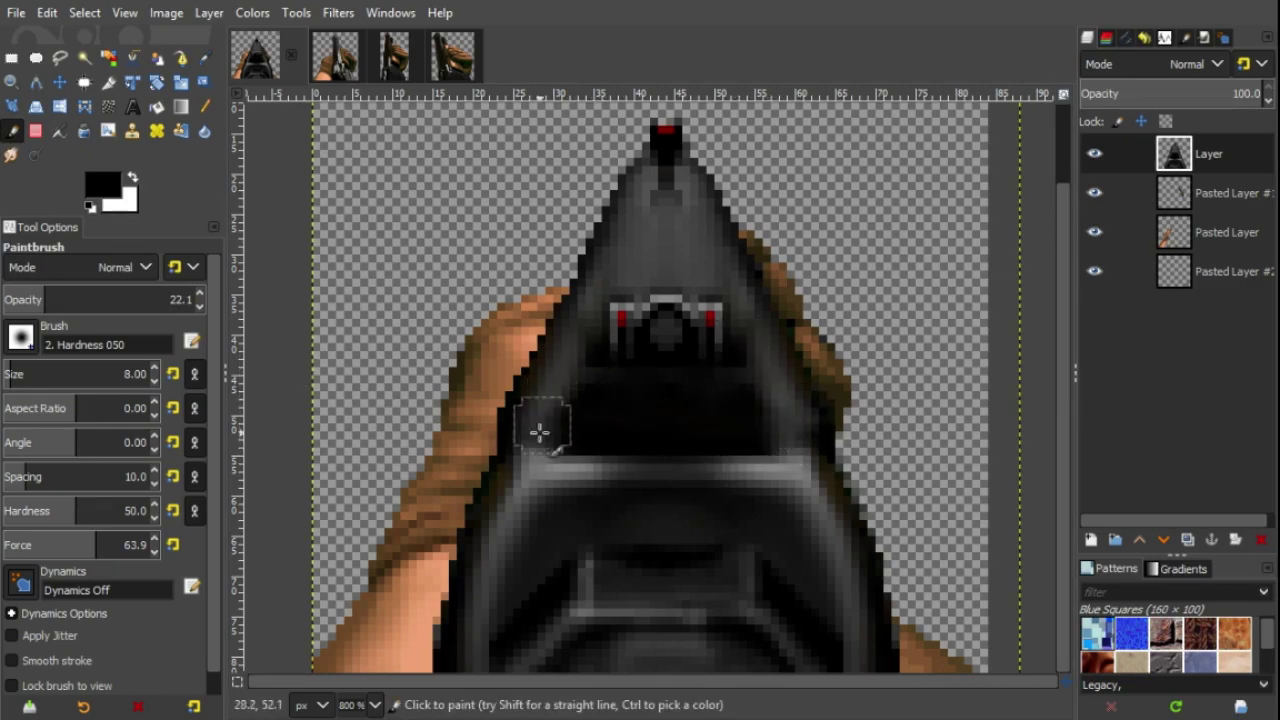
pyautogui.scroll(1, 691, 446)
pyautogui.scroll(-1, 711, 433)
# - Move the left hand and arm layer up about two pixels and one pixel toward the gun
pyautogui.click(1226, 233)
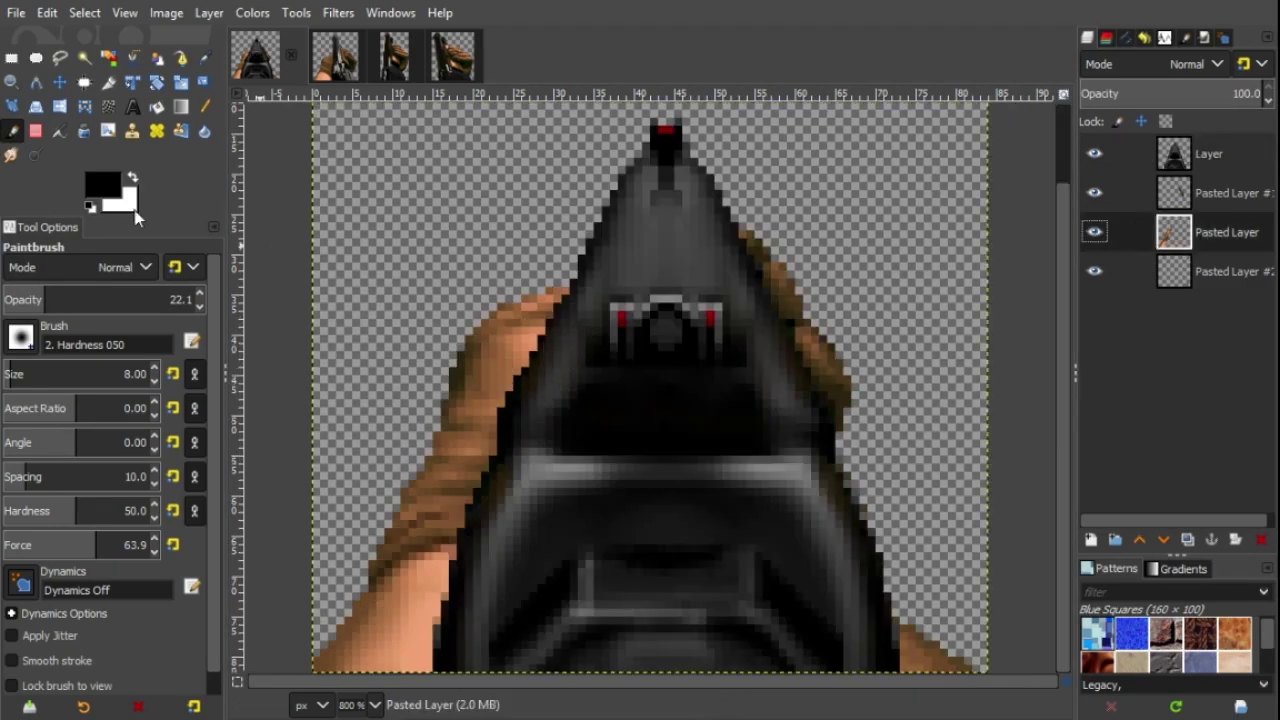
pyautogui.click(60, 83)
pyautogui.moveTo(567, 400); pyautogui.dragTo(565, 417)
pyautogui.click(304, 300)
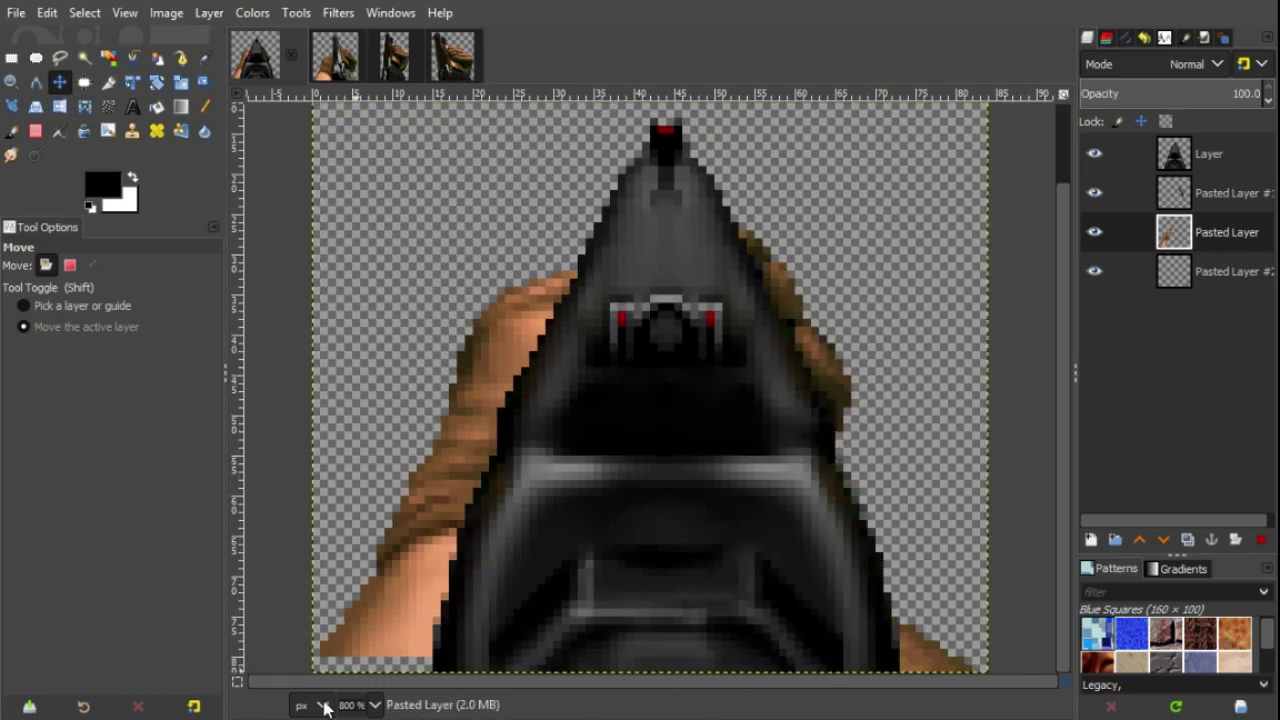
# - Fill the transparent strip below the left forearm with the arm's dark brown edge color using the Pencil
pyautogui.press('5')
pyautogui.scroll(-5, 606, 566)
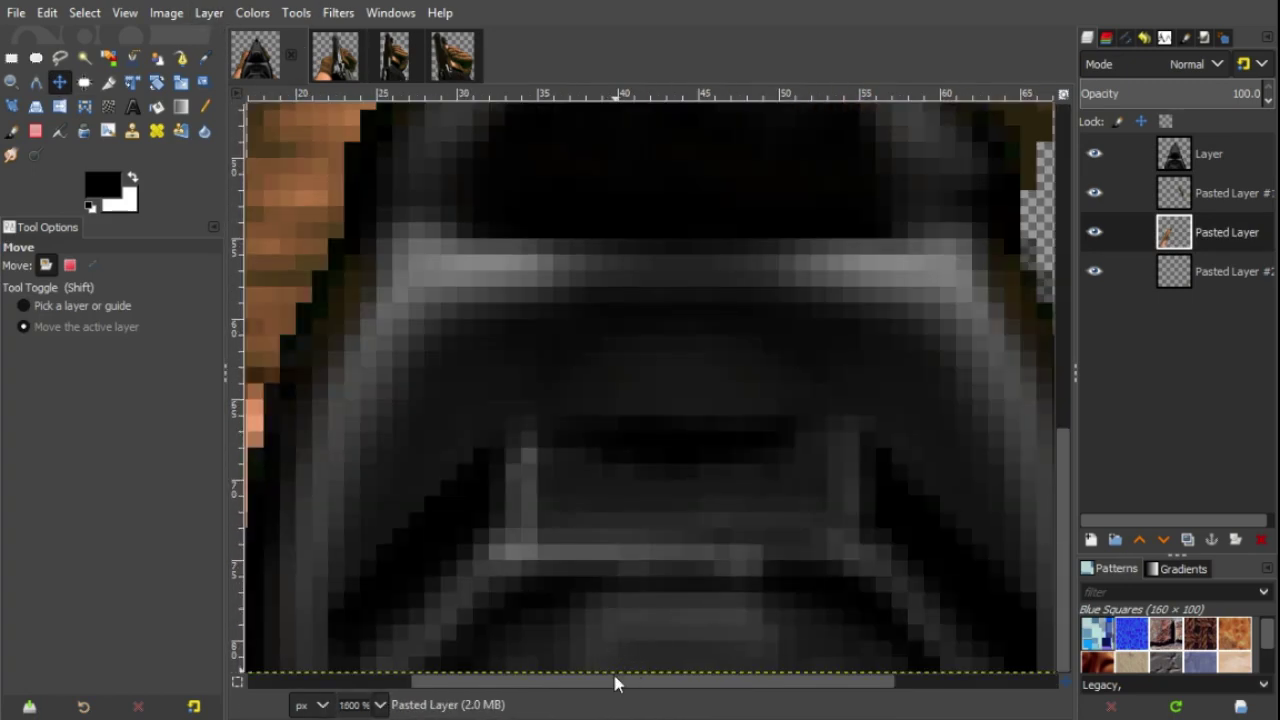
pyautogui.moveTo(613, 678); pyautogui.dragTo(139, 675)
pyautogui.click(204, 107)
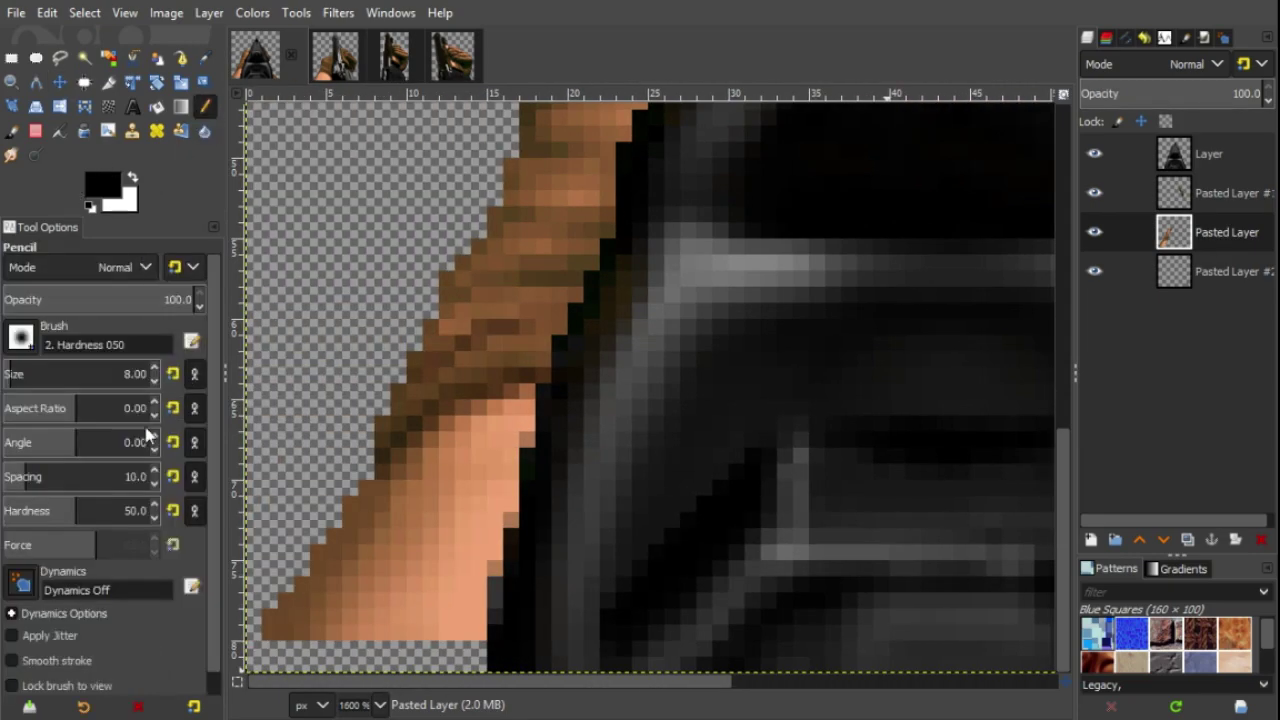
pyautogui.keyDown('ctrl'); pyautogui.click(266, 612); pyautogui.keyUp('ctrl')
pyautogui.moveTo(268, 648)
pyautogui.mouseDown()
pyautogui.moveTo(391, 663)
pyautogui.moveTo(437, 649)
pyautogui.mouseUp()
# - Layer sampled mid-brown and light skin tones across the new forearm strip with the Pencil, keeping the outer edge darkest
pyautogui.click(206, 58)
pyautogui.click(345, 632)
pyautogui.click(205, 107)
pyautogui.click(150, 375)
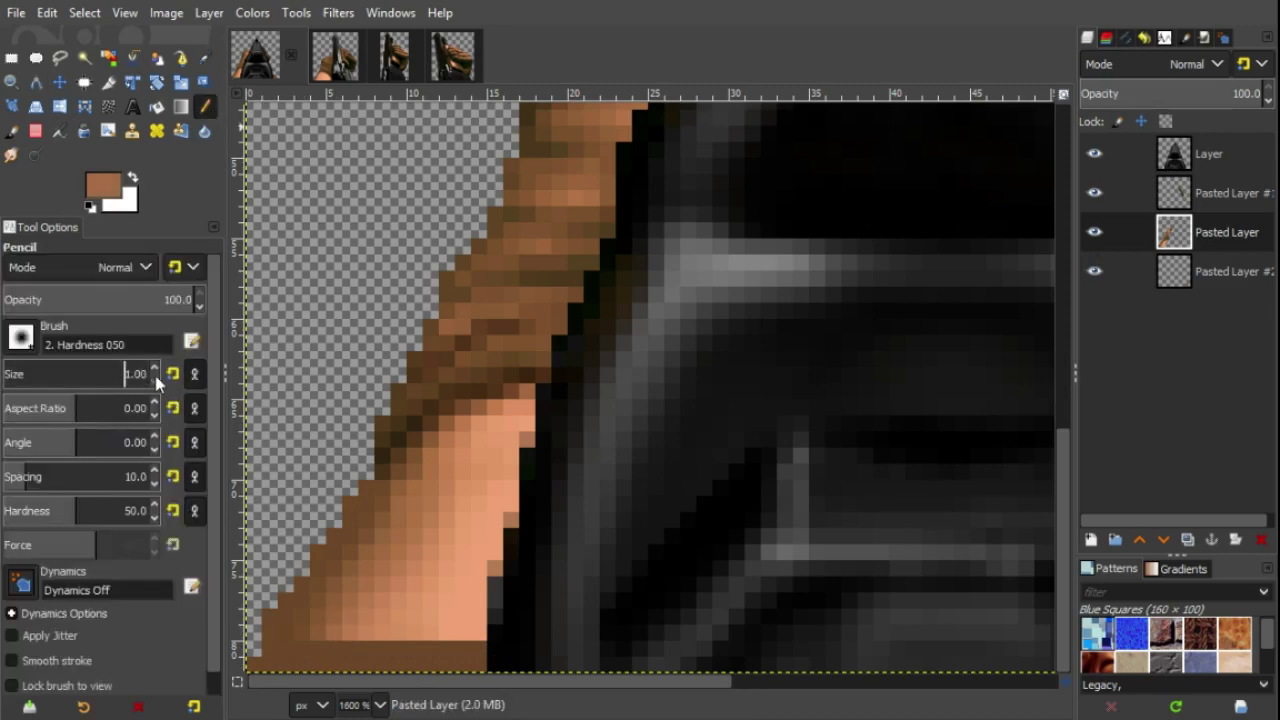
pyautogui.click(206, 58)
pyautogui.moveTo(305, 658); pyautogui.dragTo(478, 660)
pyautogui.click(474, 570)
pyautogui.click(205, 107)
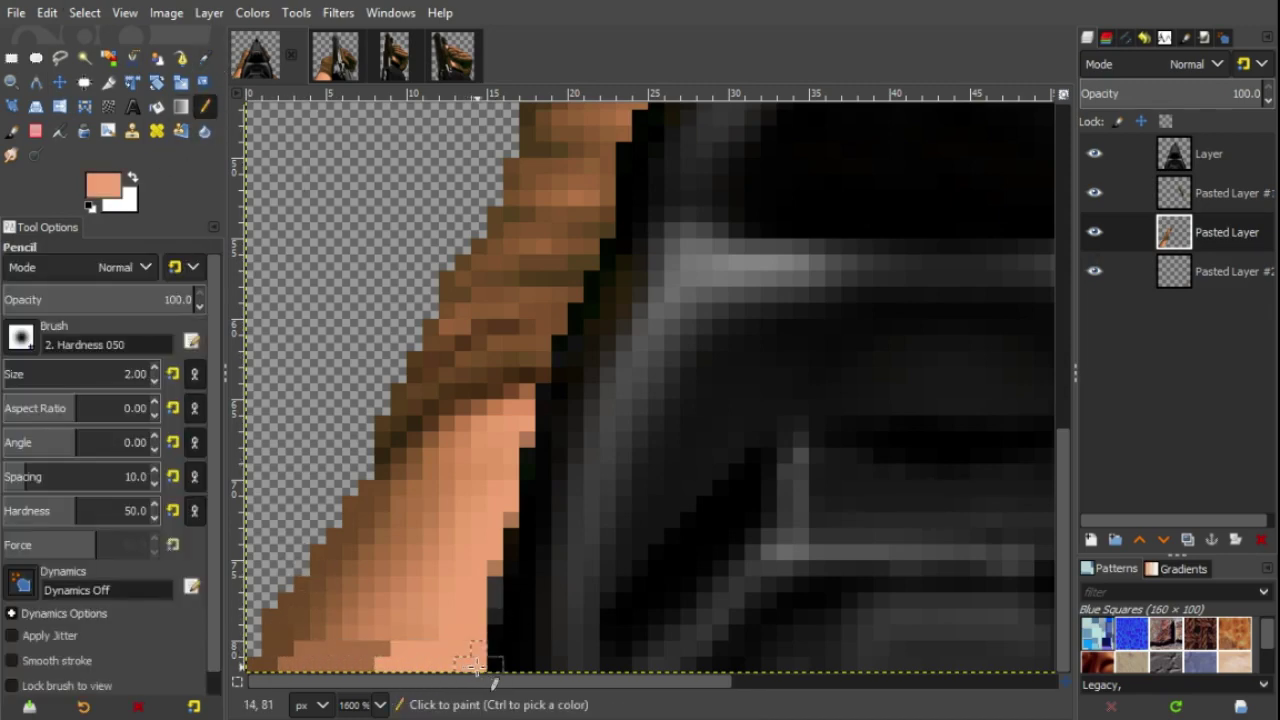
# - Smudge the skin tones of the new forearm strip into the arm above with brush size 5
pyautogui.click(11, 155)
pyautogui.scroll(3, 137, 383)
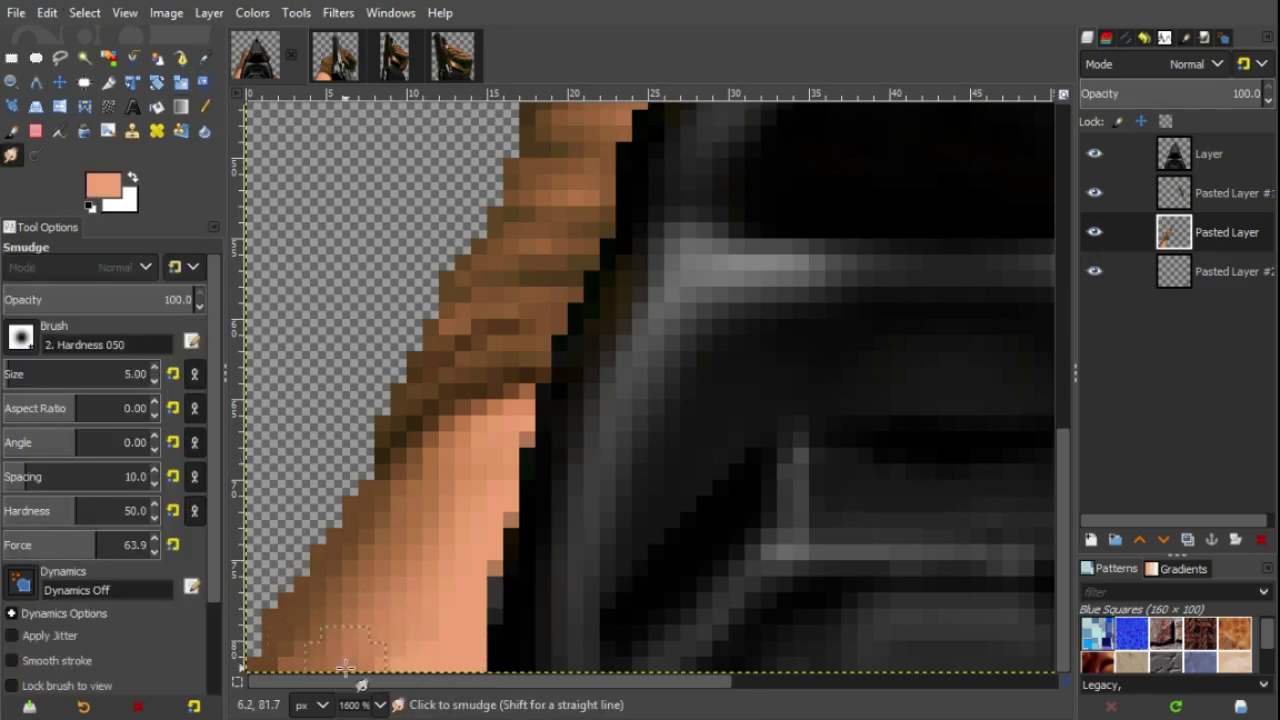
pyautogui.press('n')
pyautogui.press('3')
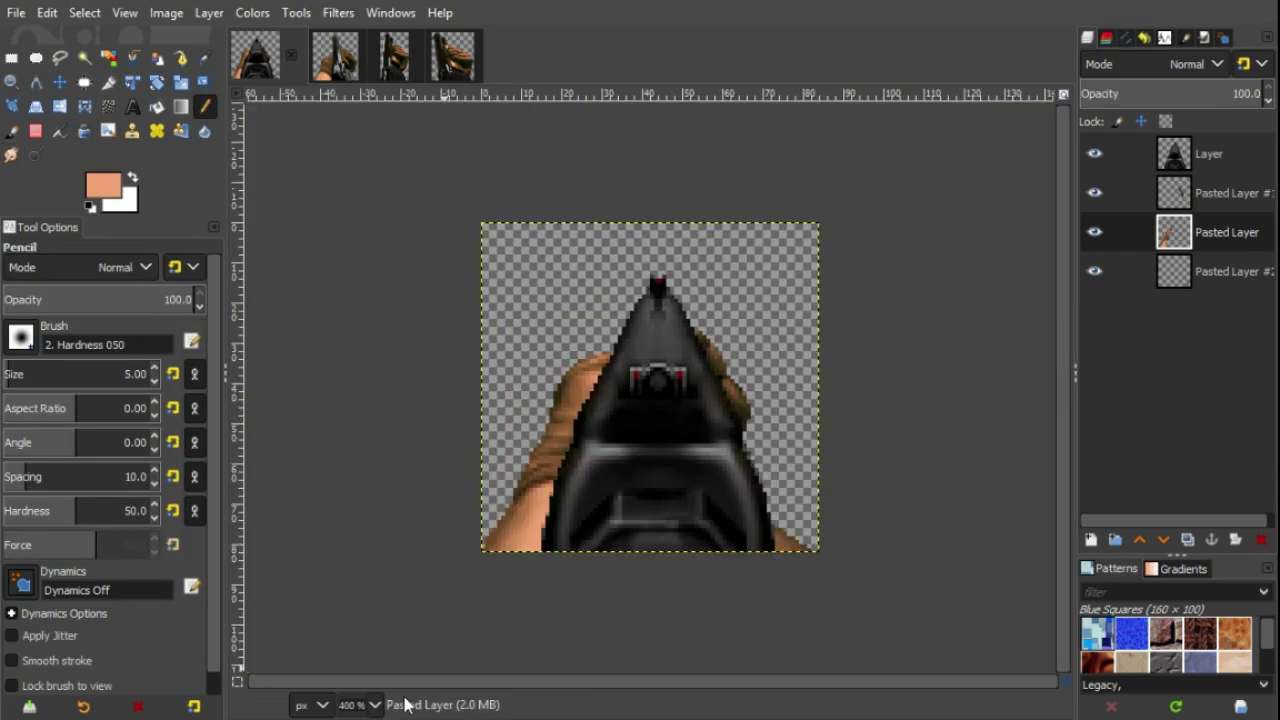
# - Paint dark horizontal bands across the upper gun section on the gun layer with the black Paintbrush at size 2
pyautogui.press('+')
pyautogui.press('+')
pyautogui.press('+')
pyautogui.press('+')
pyautogui.press('d')
pyautogui.scroll(-3, 150, 372)
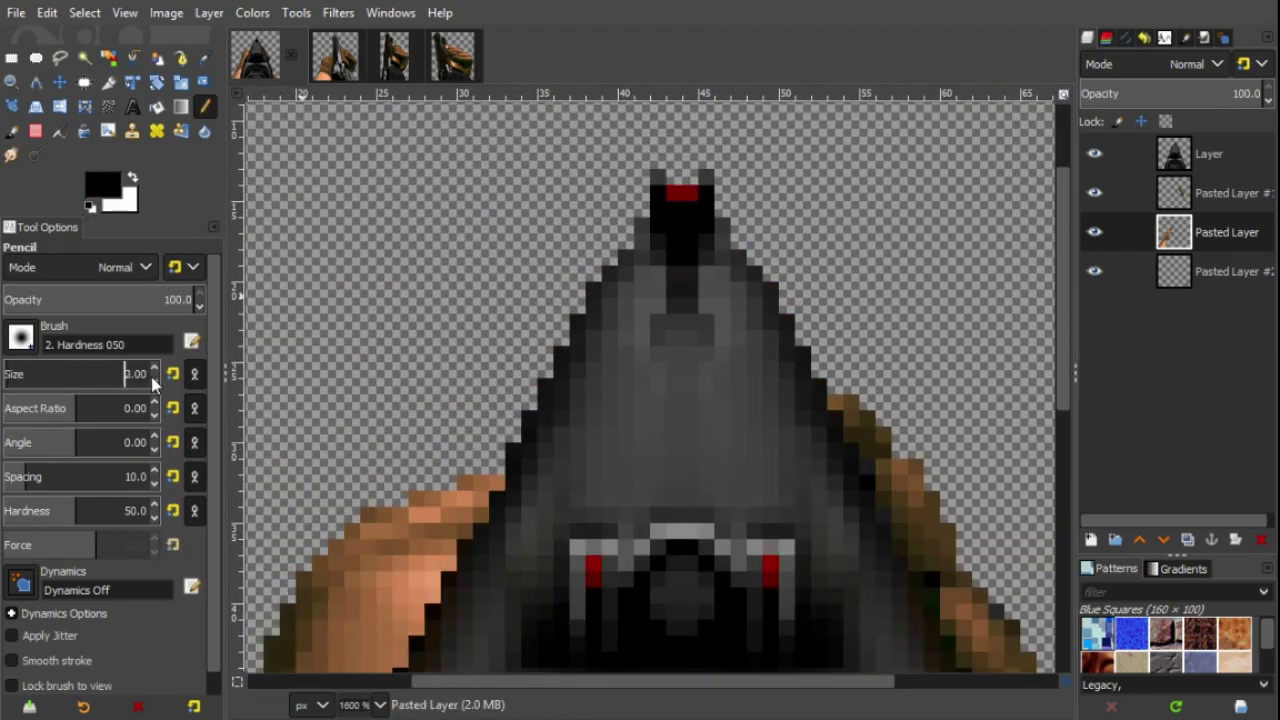
pyautogui.press('p')
pyautogui.click(1172, 155)
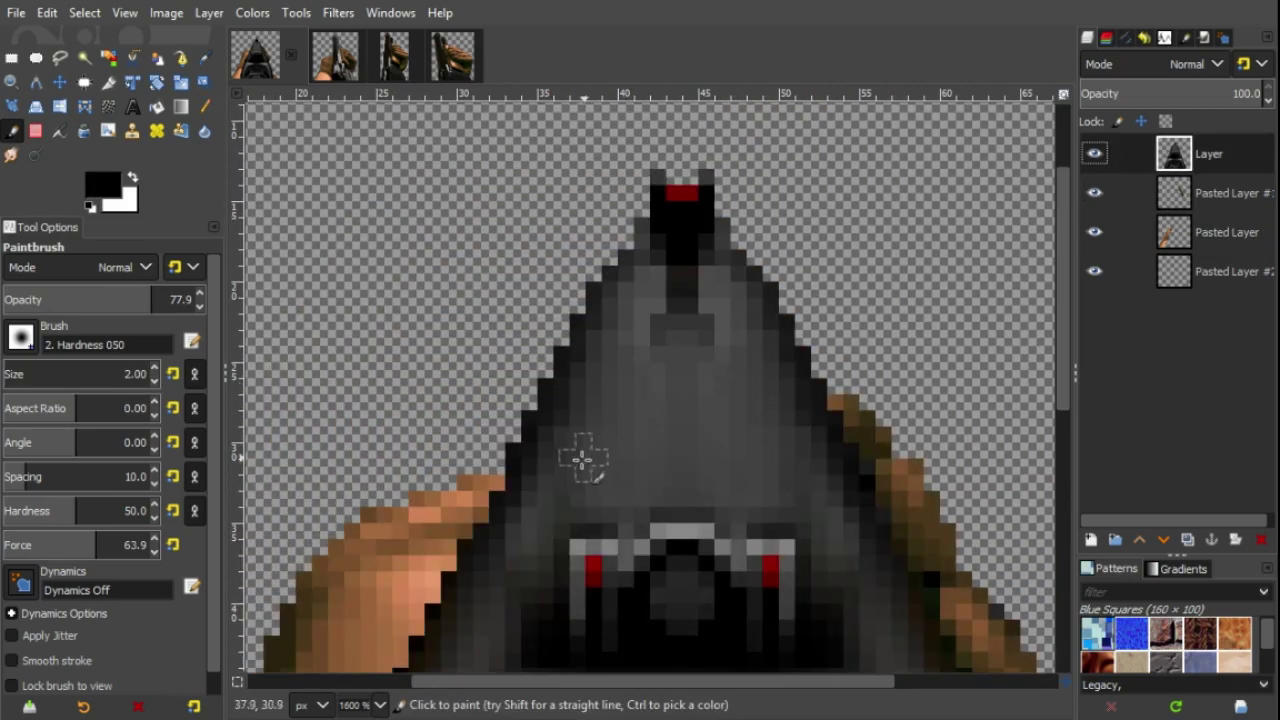
pyautogui.click(524, 477)
pyautogui.keyDown('ctrl'); pyautogui.keyDown('shift'); pyautogui.click(847, 477); pyautogui.keyUp('shift'); pyautogui.keyUp('ctrl')
pyautogui.moveTo(615, 408)
pyautogui.mouseDown()
pyautogui.moveTo(758, 416)
pyautogui.moveTo(511, 365)
pyautogui.moveTo(704, 329)
pyautogui.moveTo(762, 348)
pyautogui.moveTo(729, 283)
pyautogui.mouseUp()
# - Brush white highlights between the dark bands on the upper gun section at size 2 and 2.6% opacity
pyautogui.scroll(-3, 729, 283)
pyautogui.click(133, 177)
pyautogui.click(8, 299)
pyautogui.moveTo(522, 346)
pyautogui.mouseDown()
pyautogui.moveTo(638, 358)
pyautogui.moveTo(510, 346)
pyautogui.mouseUp()
pyautogui.moveTo(630, 272)
pyautogui.mouseDown()
pyautogui.moveTo(691, 277)
pyautogui.moveTo(610, 290)
pyautogui.mouseUp()
pyautogui.scroll(2, 626, 372)
pyautogui.moveTo(626, 372)
pyautogui.mouseDown()
pyautogui.moveTo(640, 294)
pyautogui.moveTo(740, 300)
pyautogui.mouseUp()
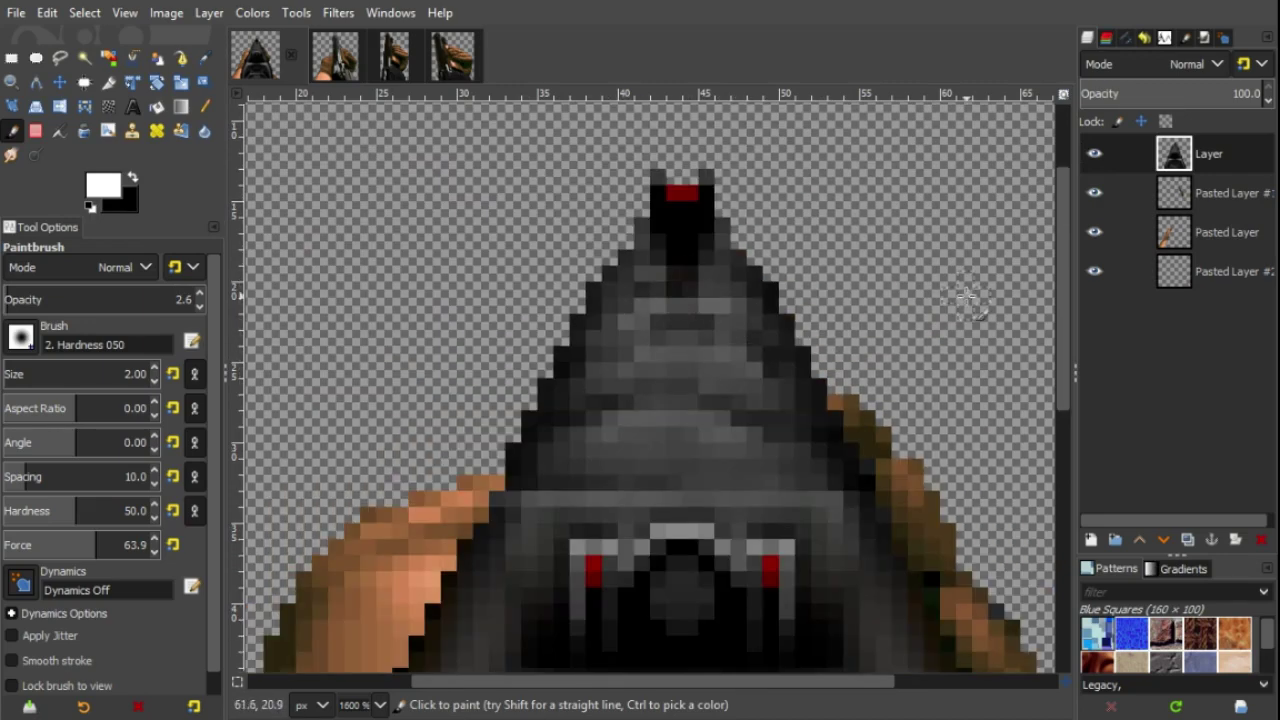
pyautogui.moveTo(603, 375); pyautogui.dragTo(757, 335)
# - Duplicate the gun layer, flip the copy horizontally, set it to 50% opacity and merge it down
pyautogui.click(1187, 540)
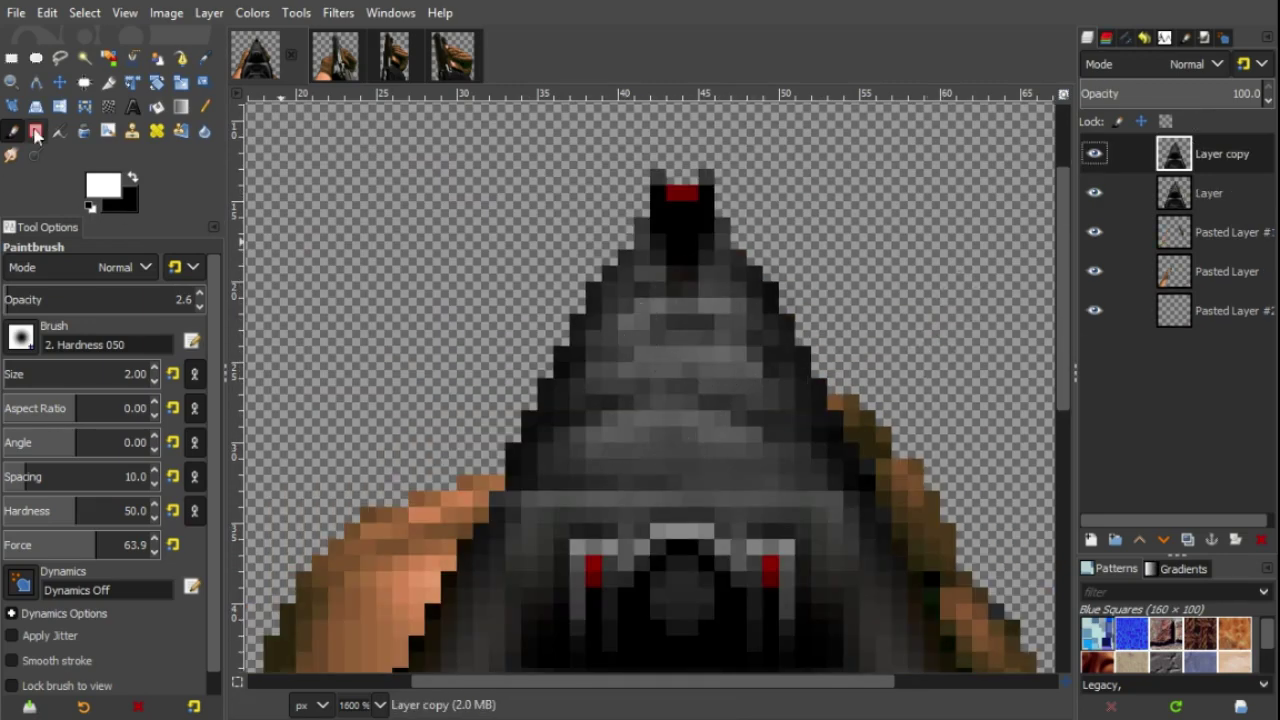
pyautogui.click(60, 107)
pyautogui.click(617, 405)
pyautogui.click(1167, 94)
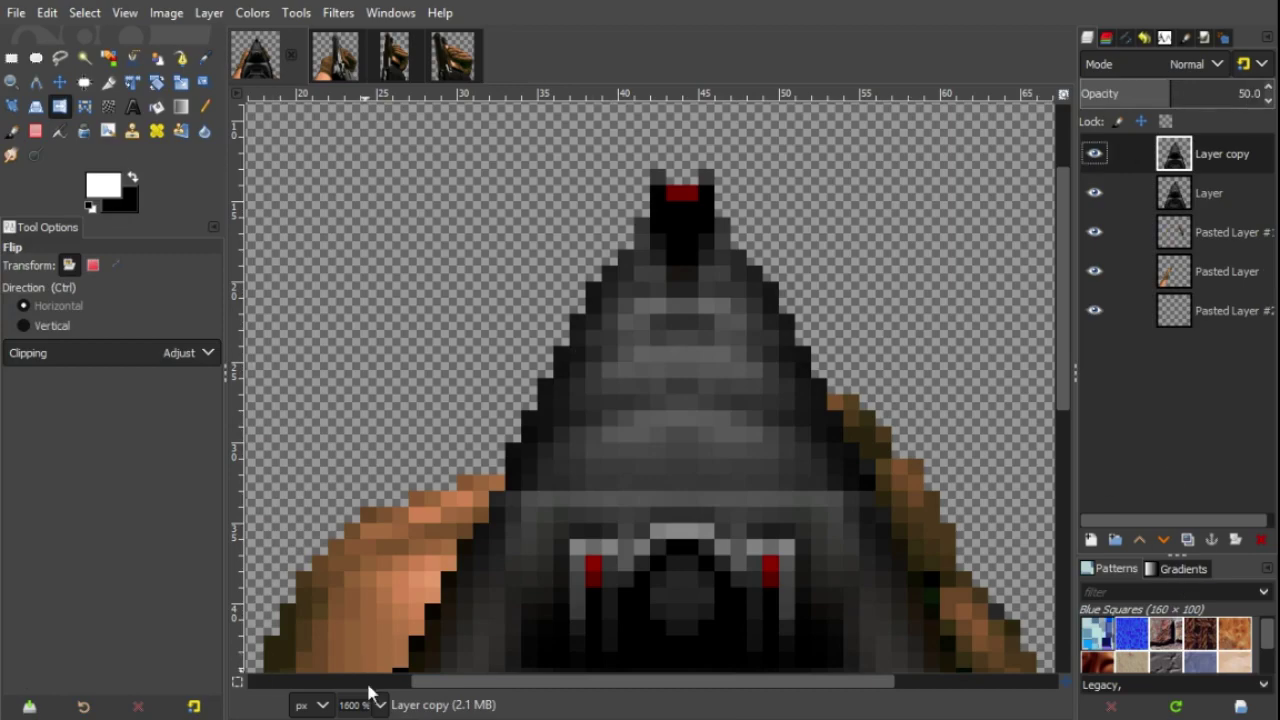
pyautogui.press('-')
pyautogui.click(1110, 487)
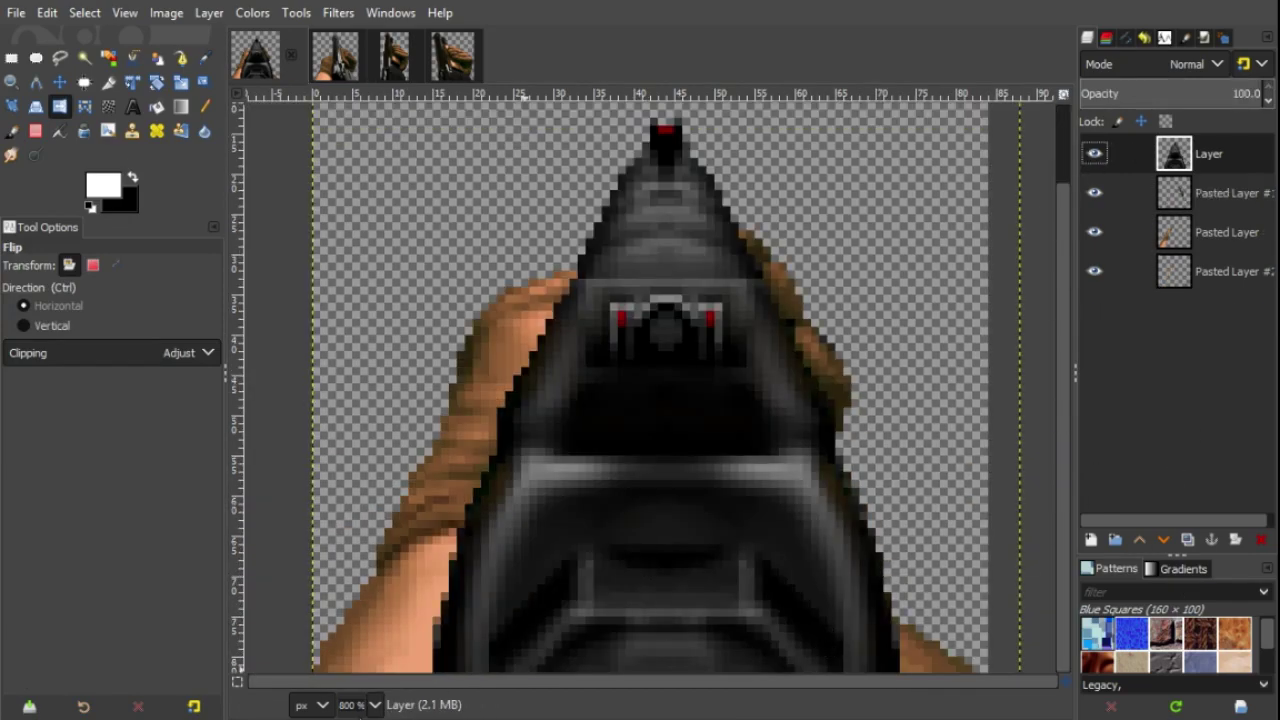
# - Paint small black spots along the centerline of the upper gun section with the Paintbrush at size 2 and 100% opacity
pyautogui.press('+')
pyautogui.press('p')
pyautogui.press('x')
pyautogui.scroll(3, 523, 271)
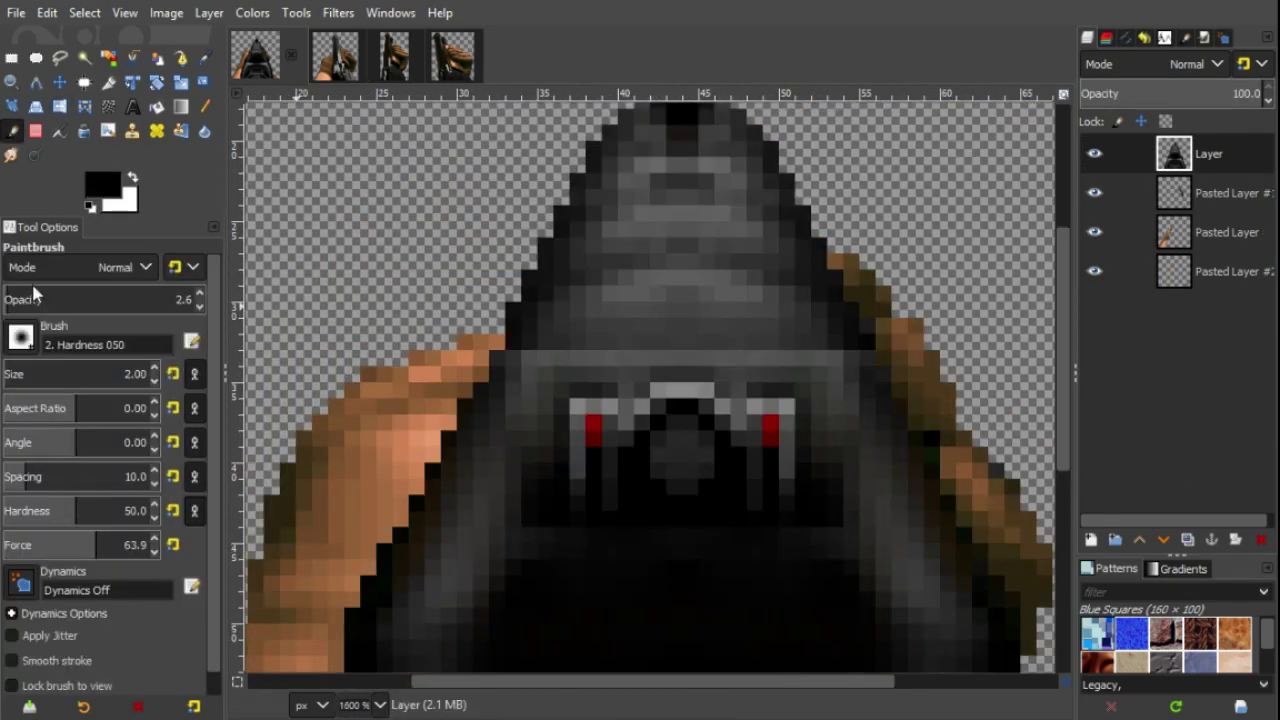
pyautogui.scroll(3, 760, 330)
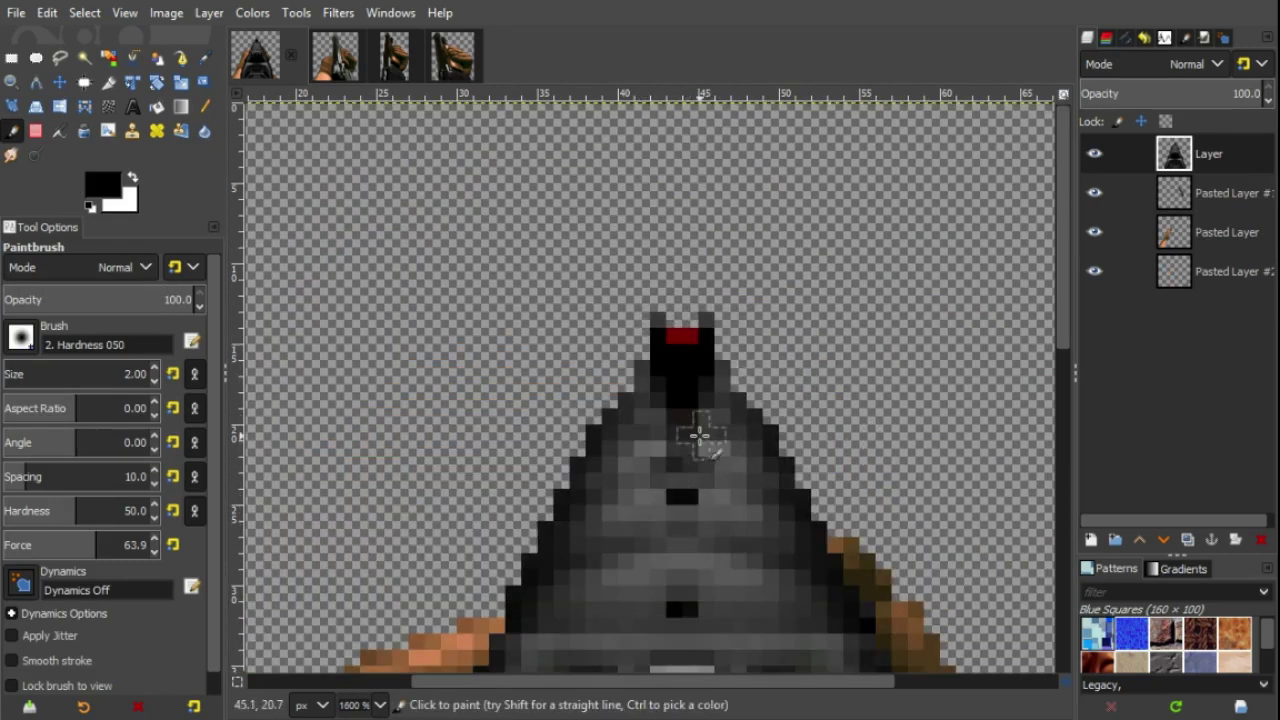
pyautogui.scroll(-2, 987, 368)
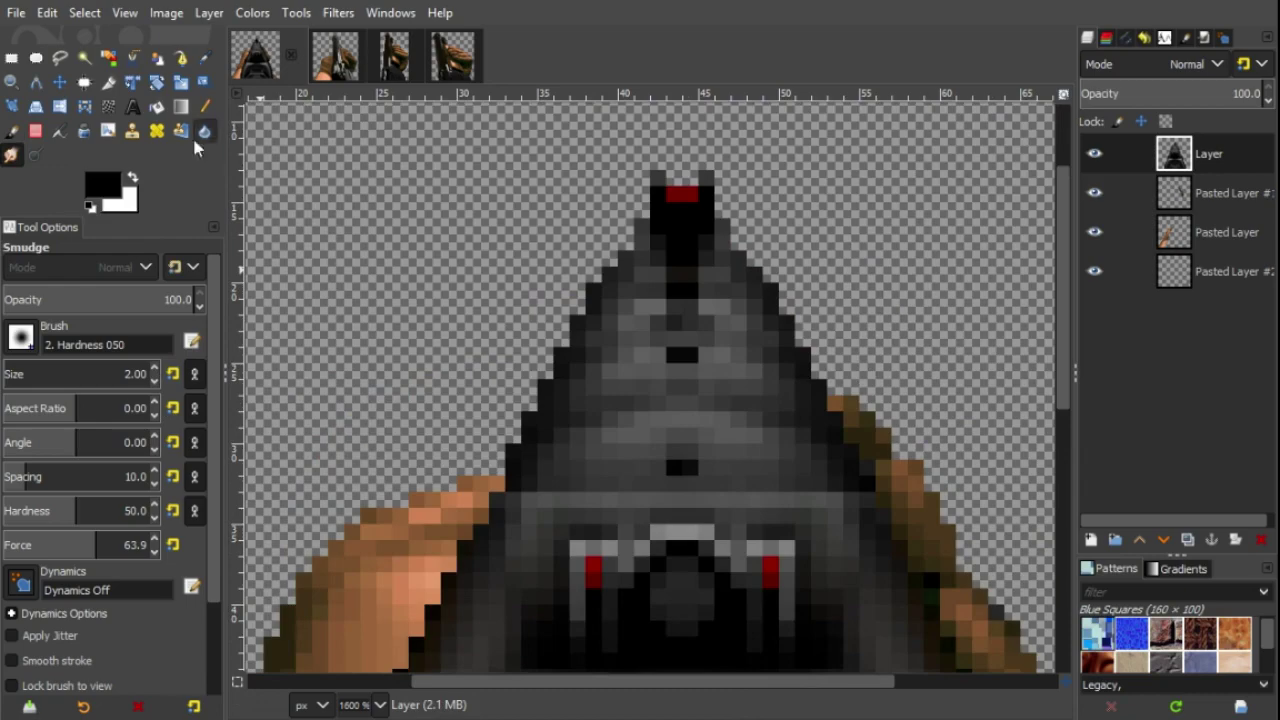
# - Darken the areas around the centerline spots with the black Paintbrush at 47.4% opacity
pyautogui.click(93, 292)
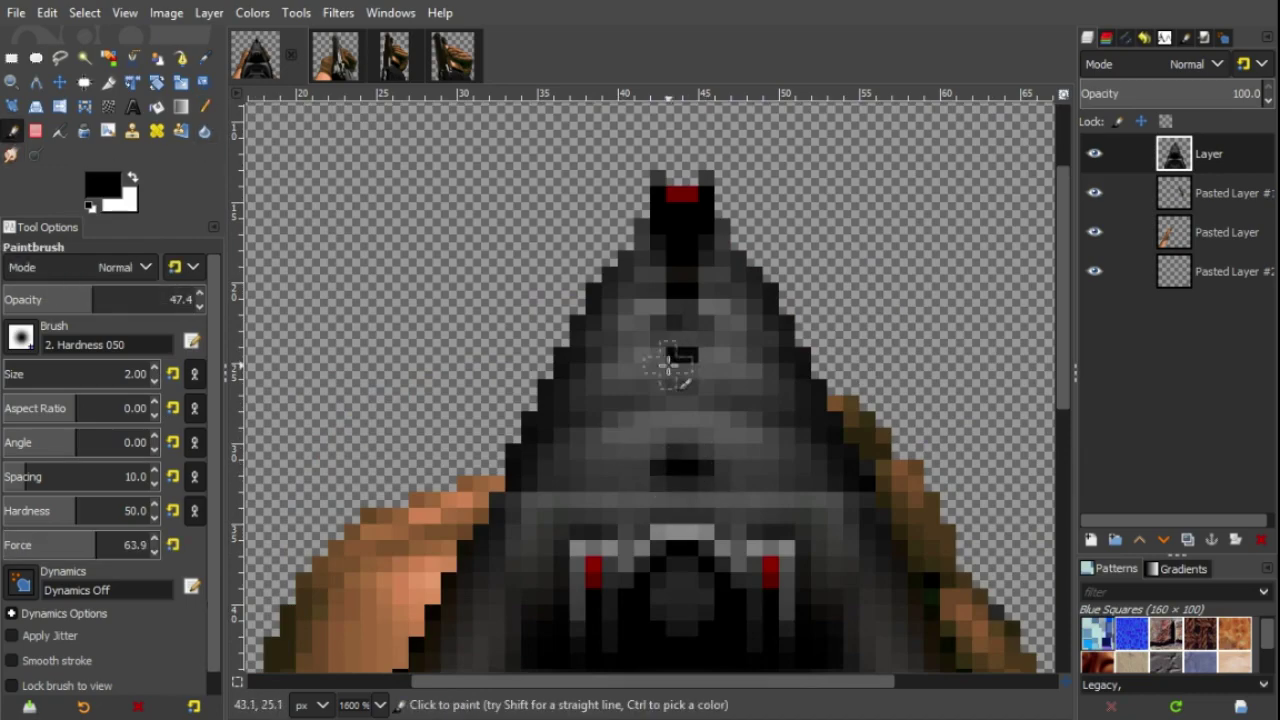
pyautogui.scroll(-6, 543, 577)
pyautogui.scroll(4, 494, 537)
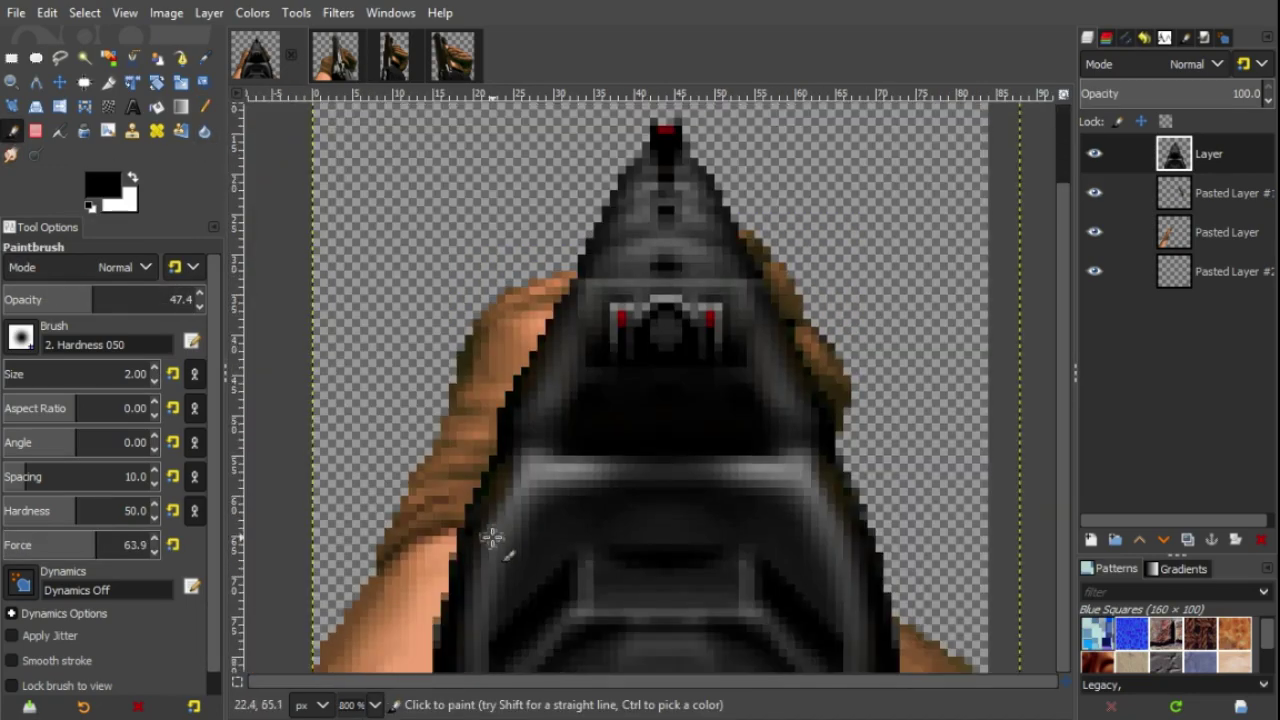
# - Cut the gun section ahead of the rear sight into its own layer and place it beneath the gun layer
pyautogui.click(12, 58)
pyautogui.moveTo(579, 118); pyautogui.dragTo(812, 277)
pyautogui.hotkey('ctrl', 'x')
pyautogui.hotkey('ctrl', 'v')
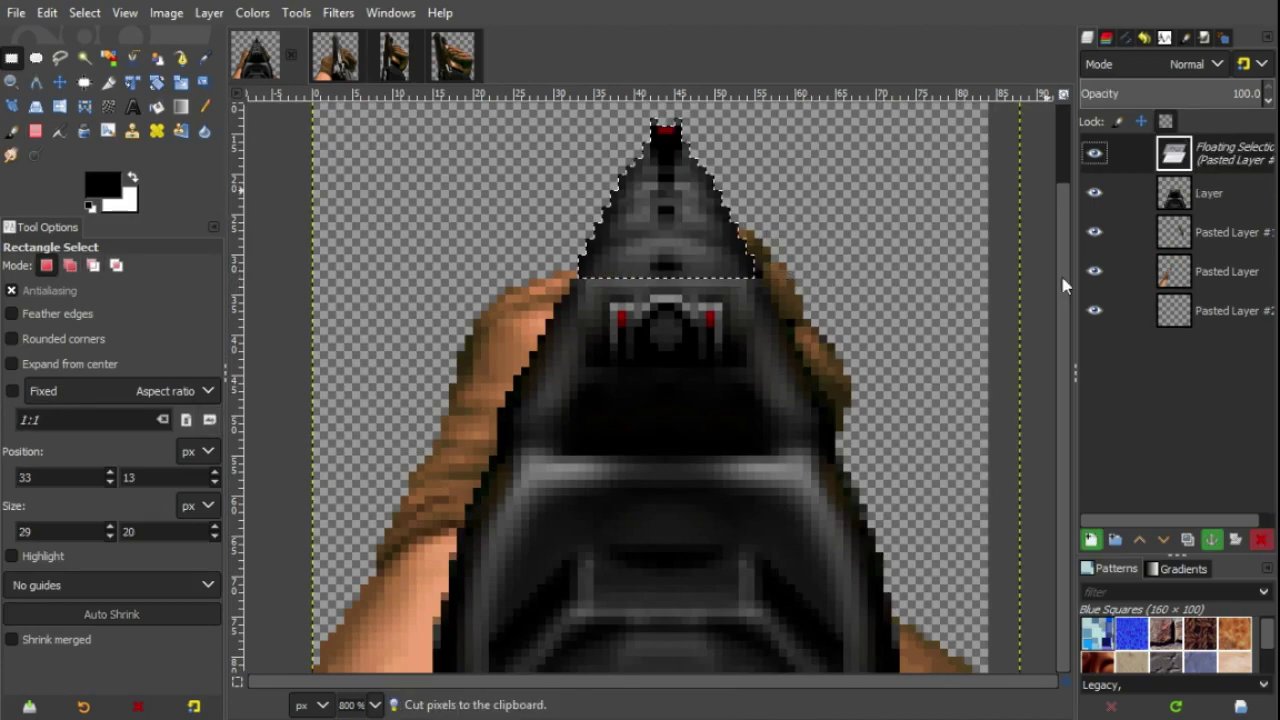
pyautogui.click(1091, 540)
pyautogui.click(1163, 540)
# - Move the front gun section down one pixel and merge the gun layer down onto it
pyautogui.click(60, 82)
pyautogui.moveTo(640, 233); pyautogui.dragTo(640, 241)
pyautogui.rightClick(1200, 154)
pyautogui.click(1074, 406)
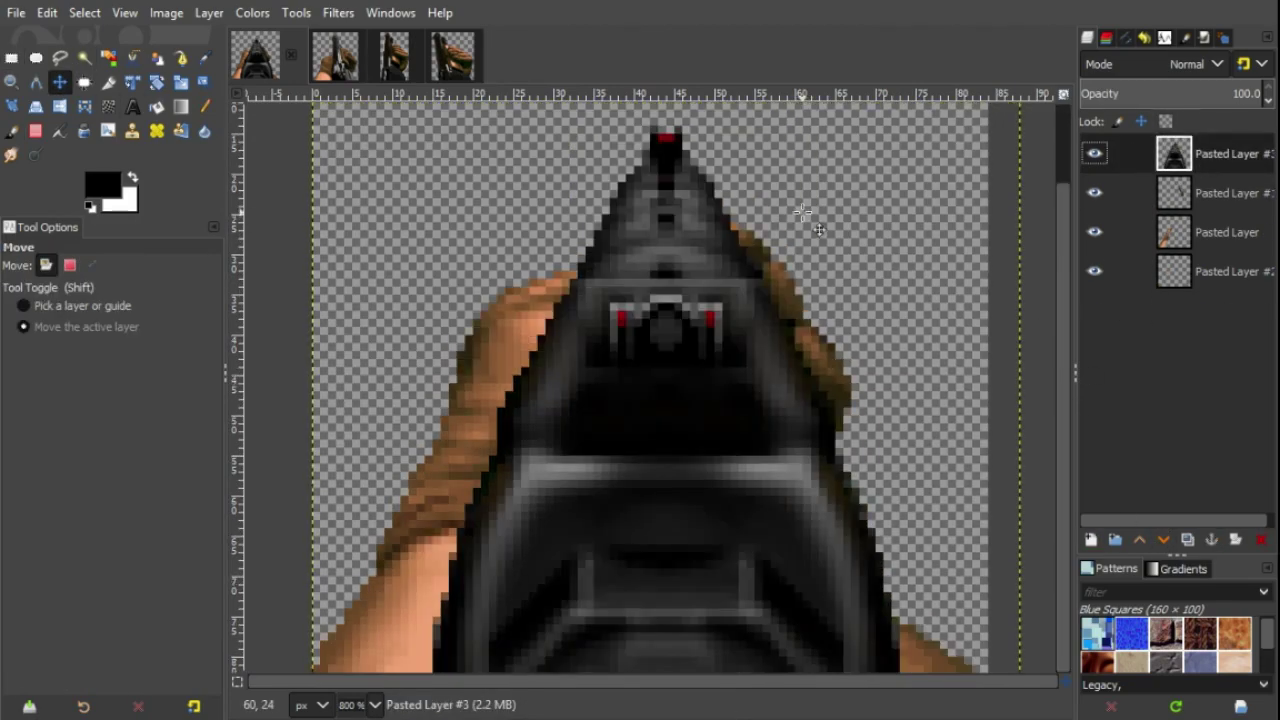
# - Smudge the hard highlight edge around the rear sight with brush size 4
pyautogui.scroll(2, 774, 255)
pyautogui.click(12, 155)
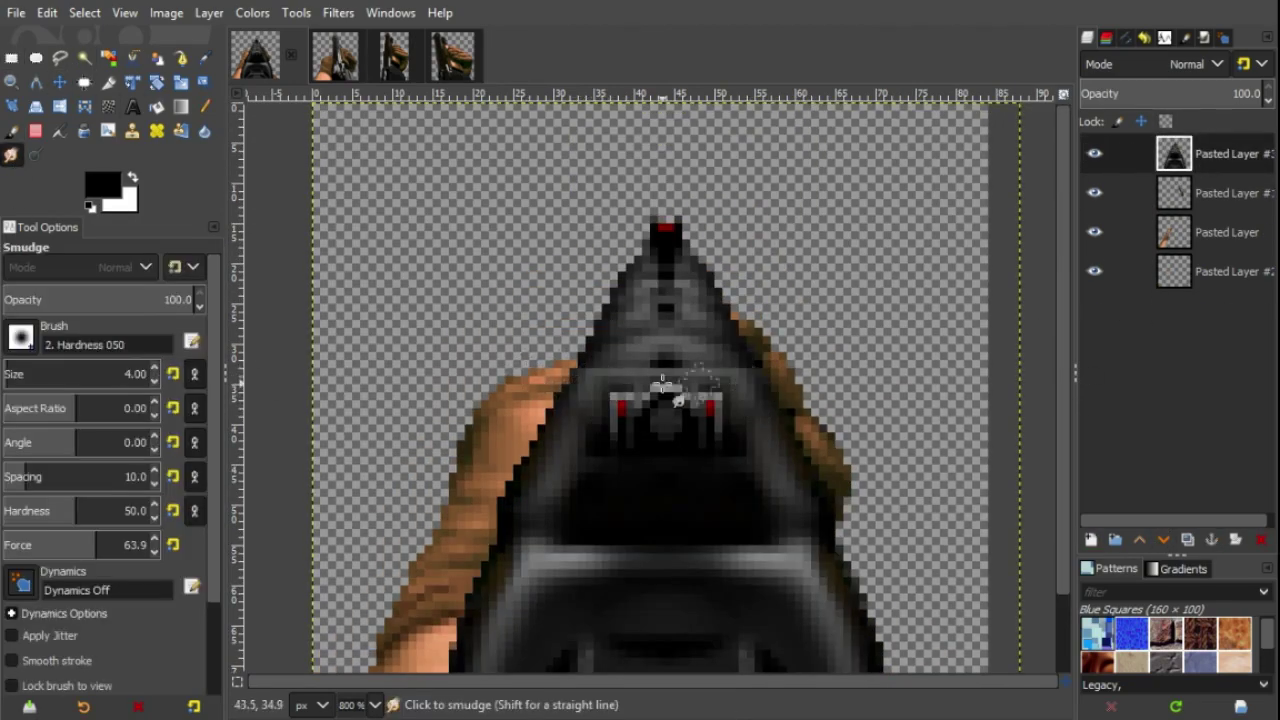
pyautogui.scroll(-2, 673, 507)
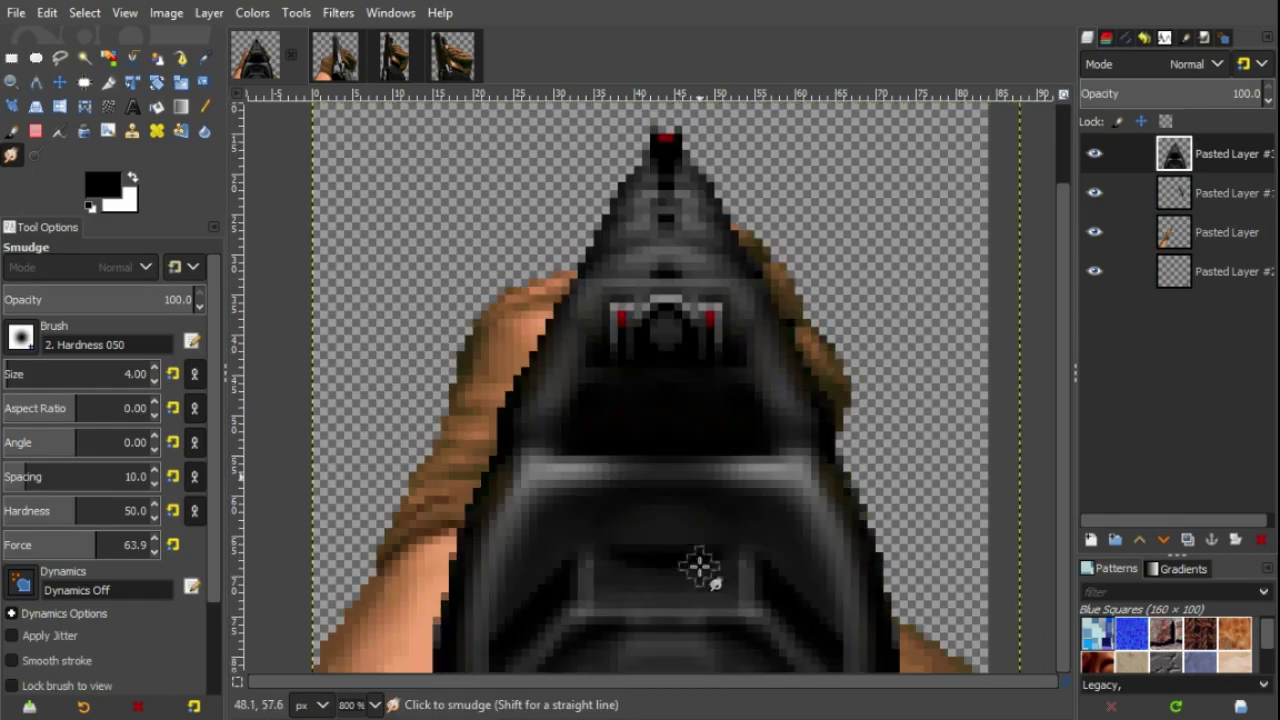
# - Smudge the side highlights into the dark recess below the rear sight with brush size 9
pyautogui.click(155, 368)
pyautogui.moveTo(543, 420)
pyautogui.mouseDown()
pyautogui.moveTo(767, 420)
pyautogui.moveTo(604, 436)
pyautogui.mouseUp()
pyautogui.scroll(2, 668, 478)
pyautogui.scroll(-2, 668, 478)
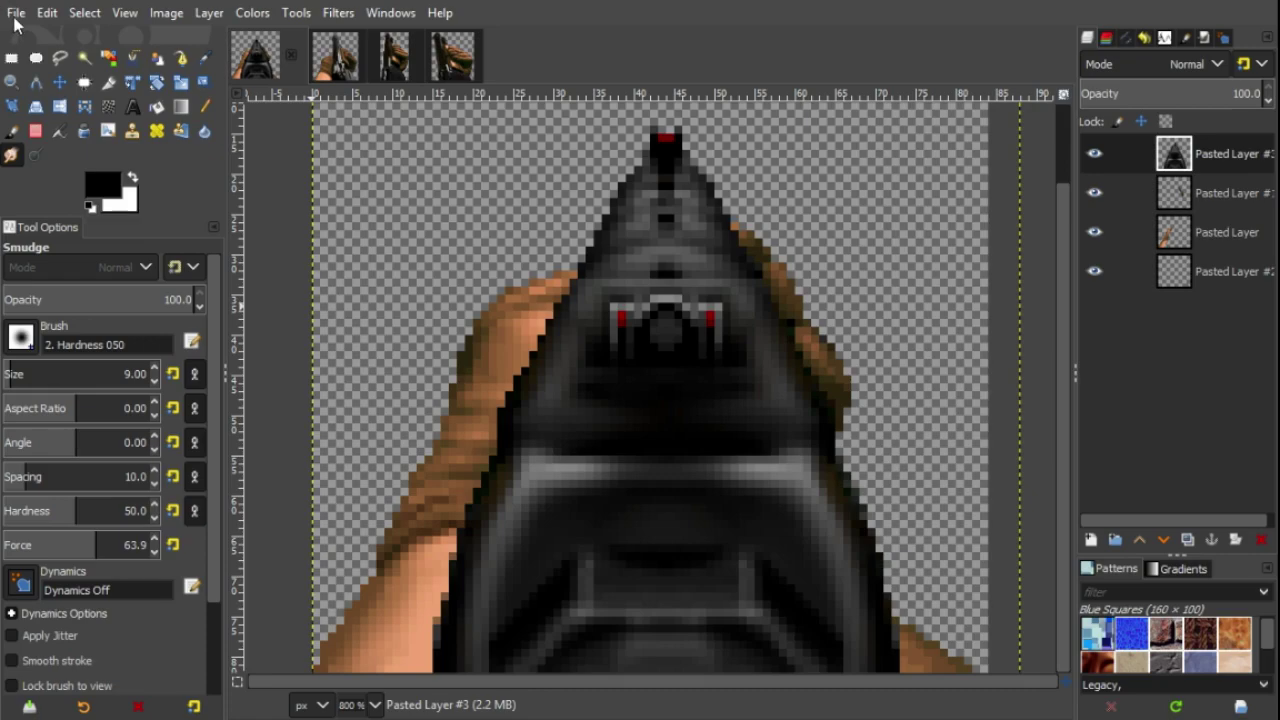